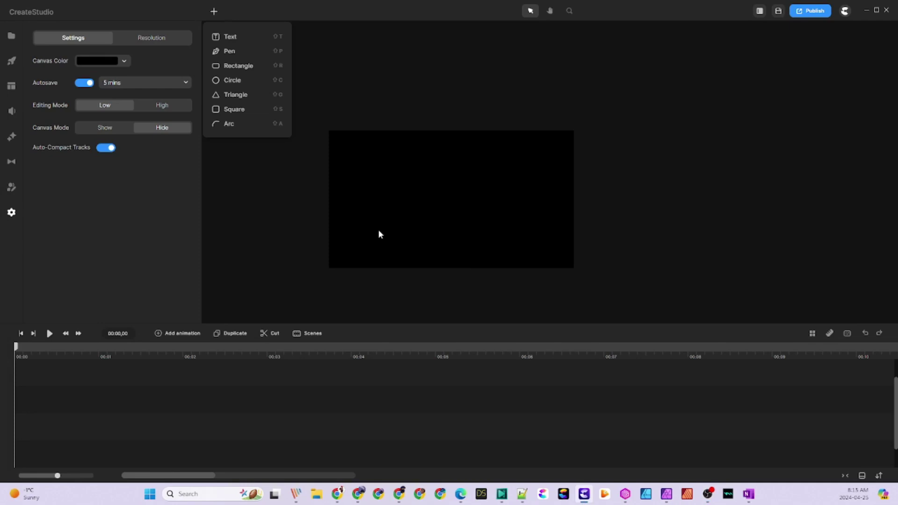
Draw a closed worm-like shape on the canvas with the Pen tool: a flat tail, a tall arch and a raised head.
{"action": "left_click", "coordinate": [228, 52]}
{"action": "left_click", "coordinate": [376, 230]}
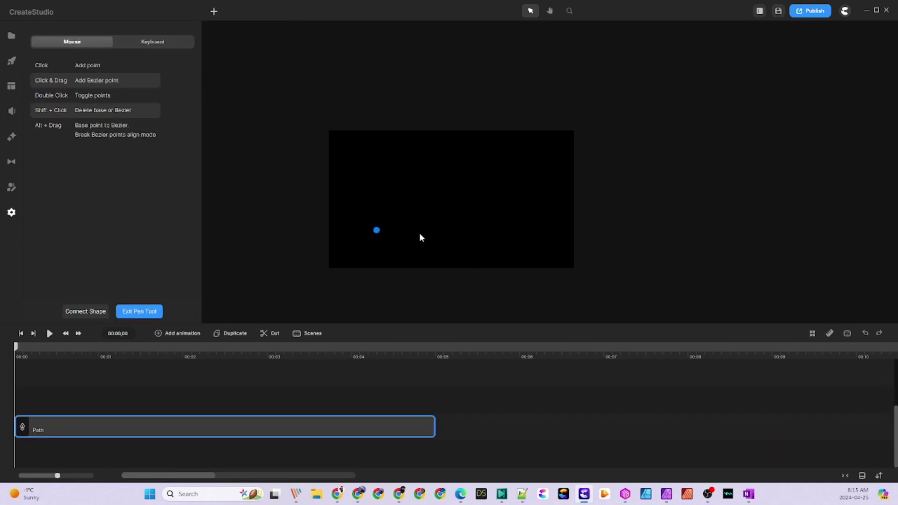
{"action": "left_click_drag", "start_coordinate": [408, 228], "coordinate": [423, 218]}
{"action": "left_click_drag", "start_coordinate": [435, 174], "coordinate": [454, 175]}
{"action": "mouse_move", "coordinate": [455, 229]}
{"action": "left_mouse_down"}
{"action": "mouse_move", "coordinate": [468, 235]}
{"action": "mouse_move", "coordinate": [499, 209]}
{"action": "mouse_move", "coordinate": [501, 221]}
{"action": "mouse_move", "coordinate": [481, 226]}
{"action": "mouse_move", "coordinate": [445, 223]}
{"action": "left_mouse_up"}
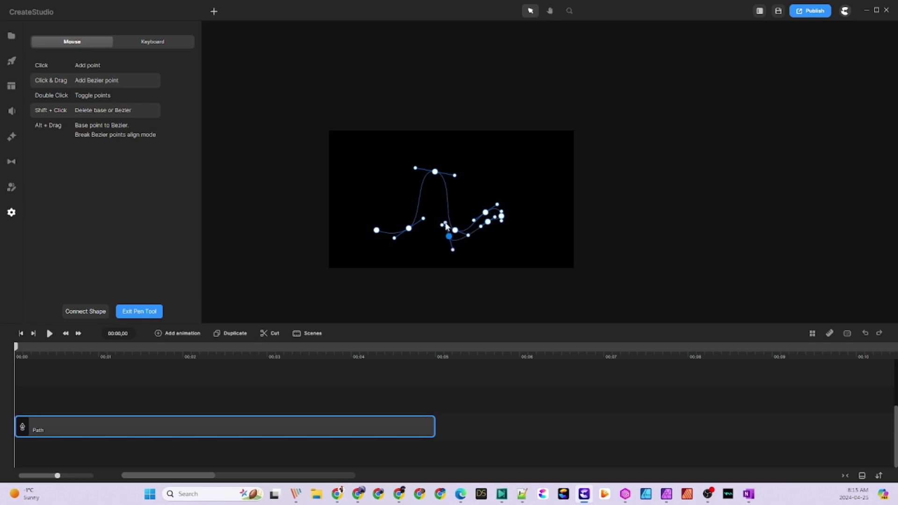
{"action": "left_click_drag", "start_coordinate": [434, 181], "coordinate": [428, 193]}
{"action": "left_click_drag", "start_coordinate": [416, 233], "coordinate": [404, 240]}
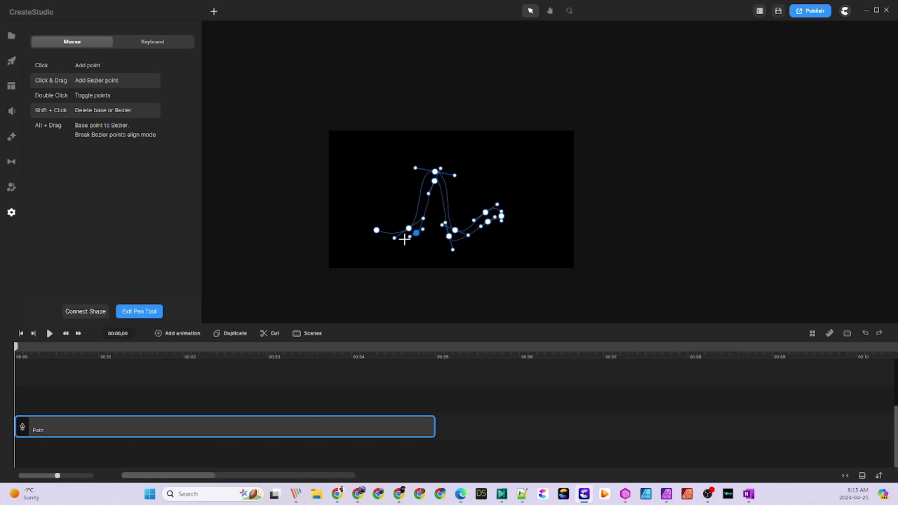
{"action": "left_click", "coordinate": [376, 230]}
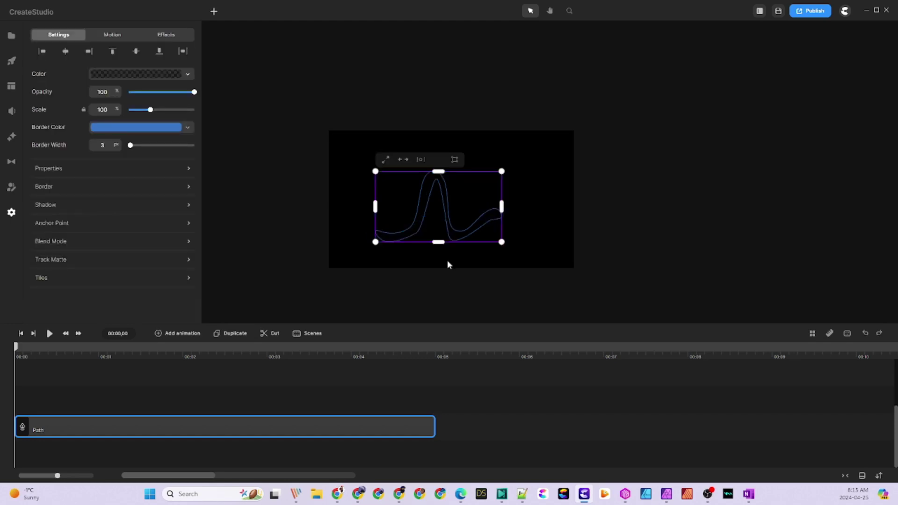
Reopen the path for point editing and reshape the inner arch, the bend beside it and the underside of the head to even out the body.
{"action": "scroll", "coordinate": [470, 206], "scroll_direction": "up", "scroll_amount": 5}
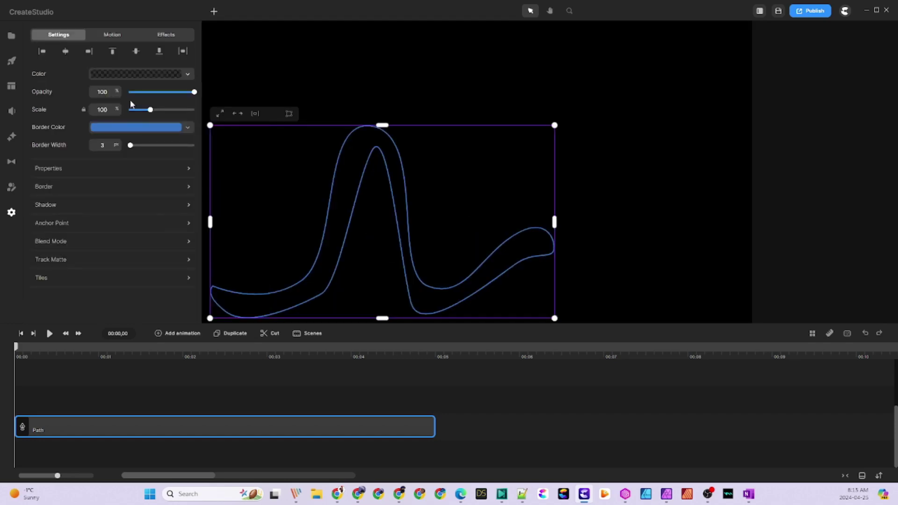
{"action": "left_click", "coordinate": [215, 13]}
{"action": "left_click", "coordinate": [230, 51]}
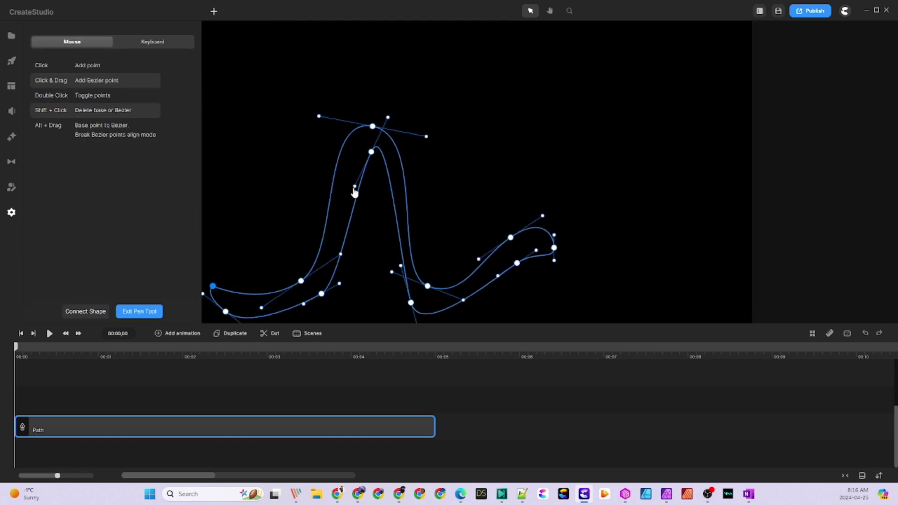
{"action": "left_click_drag", "start_coordinate": [371, 152], "coordinate": [403, 135]}
{"action": "left_click_drag", "start_coordinate": [324, 146], "coordinate": [333, 145]}
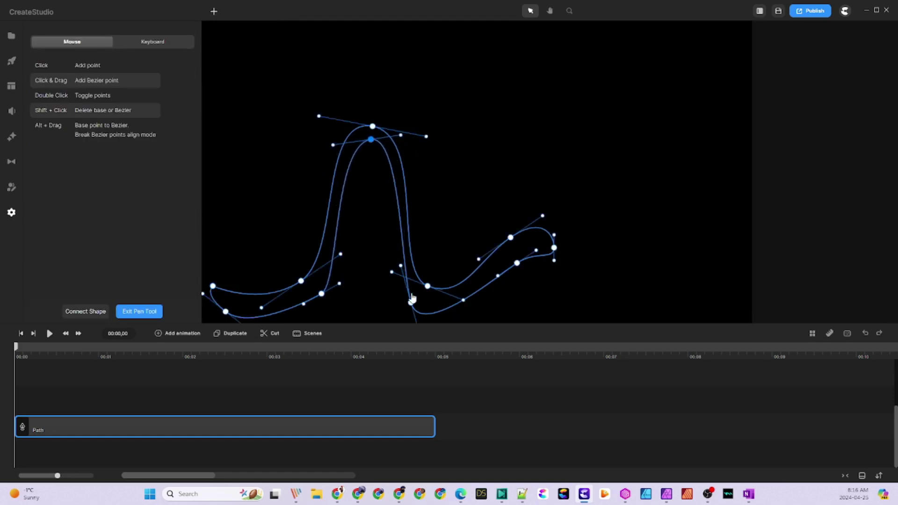
{"action": "left_click_drag", "start_coordinate": [400, 267], "coordinate": [385, 241]}
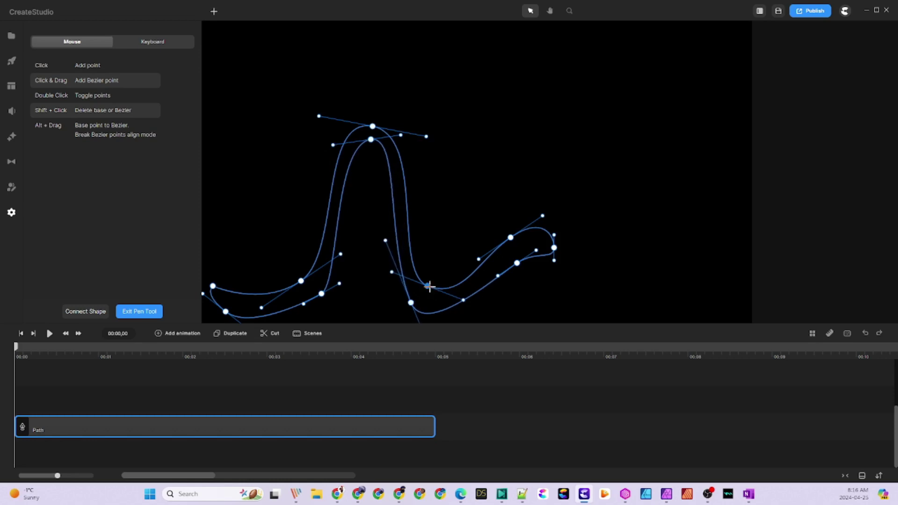
{"action": "left_click_drag", "start_coordinate": [427, 286], "coordinate": [431, 294]}
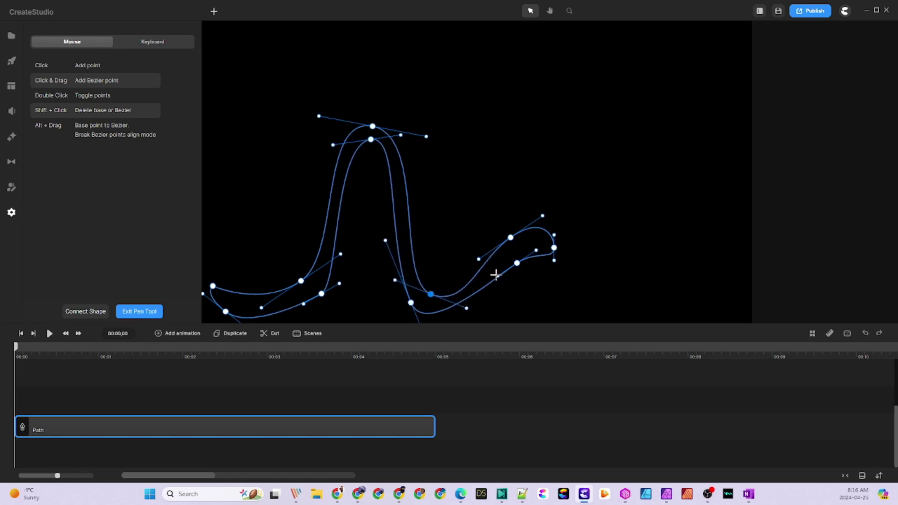
{"action": "left_click_drag", "start_coordinate": [497, 276], "coordinate": [493, 289]}
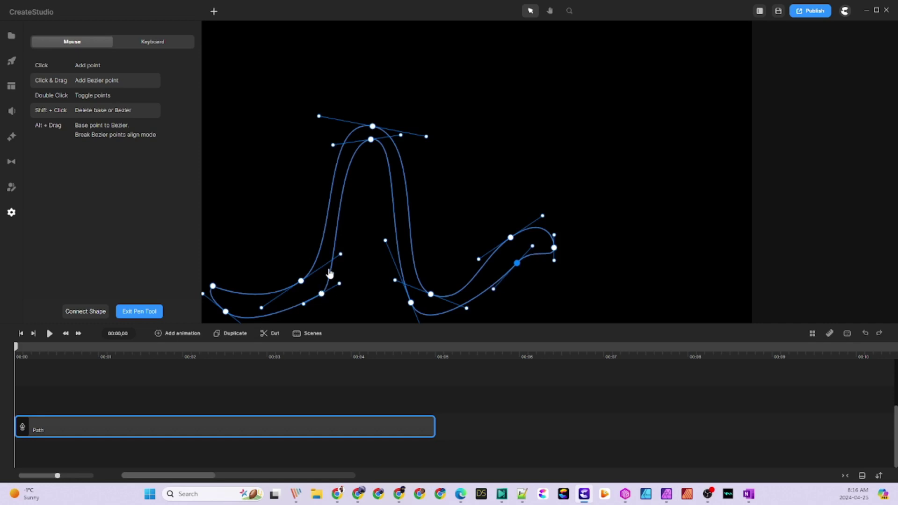
Reshape the tail curves and lower the inner peak of the arch to thicken the body, and finish the path editing.
{"action": "left_click_drag", "start_coordinate": [340, 254], "coordinate": [326, 264]}
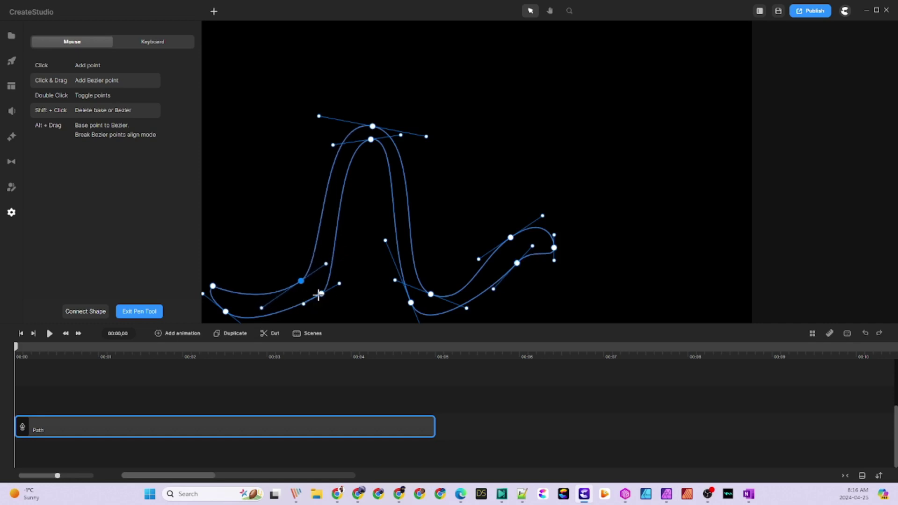
{"action": "scroll", "coordinate": [265, 299], "scroll_direction": "down", "scroll_amount": 3}
{"action": "scroll", "coordinate": [254, 310], "scroll_direction": "up", "scroll_amount": 3}
{"action": "left_click_drag", "start_coordinate": [265, 301], "coordinate": [287, 285]}
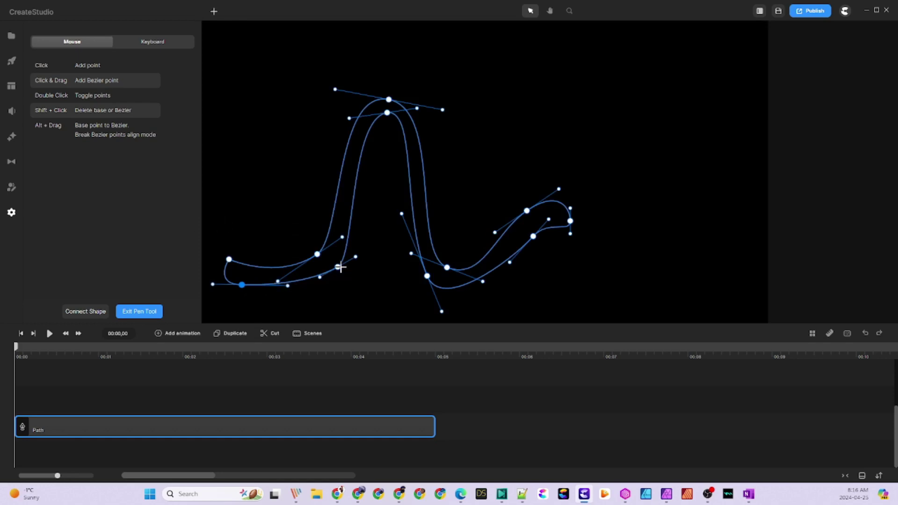
{"action": "left_click_drag", "start_coordinate": [340, 269], "coordinate": [337, 284]}
{"action": "left_click_drag", "start_coordinate": [316, 254], "coordinate": [280, 301]}
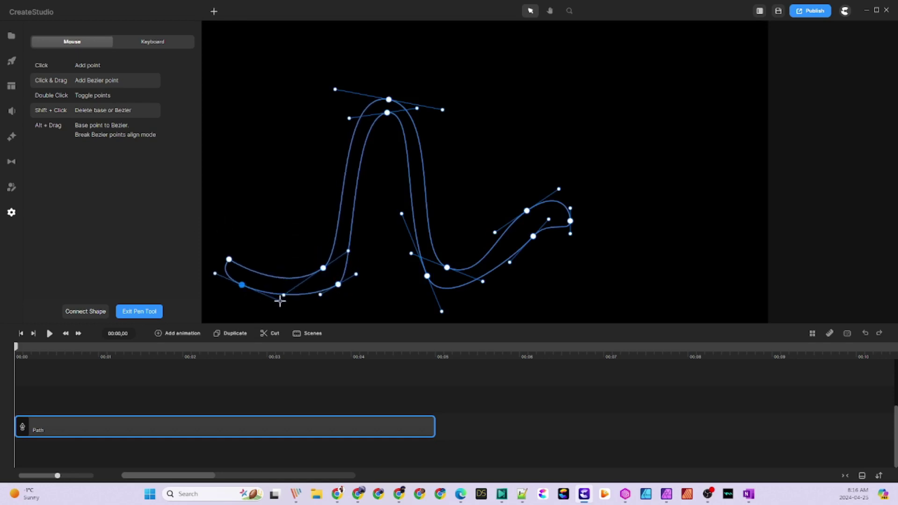
{"action": "left_click_drag", "start_coordinate": [387, 112], "coordinate": [386, 122]}
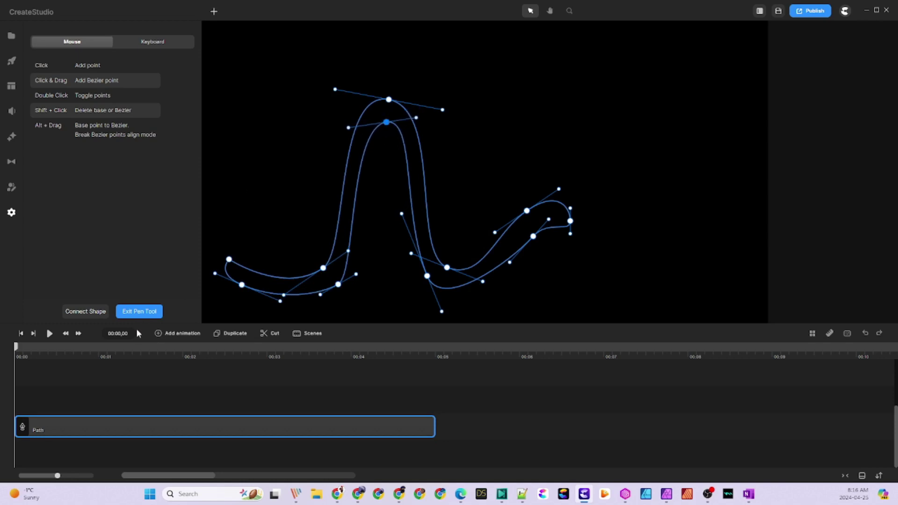
{"action": "left_click", "coordinate": [138, 311]}
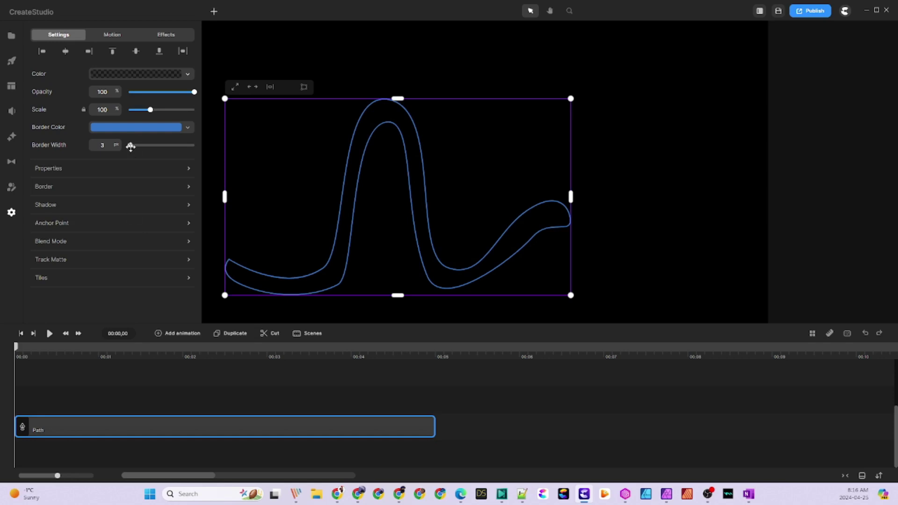
Set the shape's border width to 0 and its fill to opaque dark brown (422801).
{"action": "left_click_drag", "start_coordinate": [130, 146], "coordinate": [127, 146]}
{"action": "left_click", "coordinate": [168, 73]}
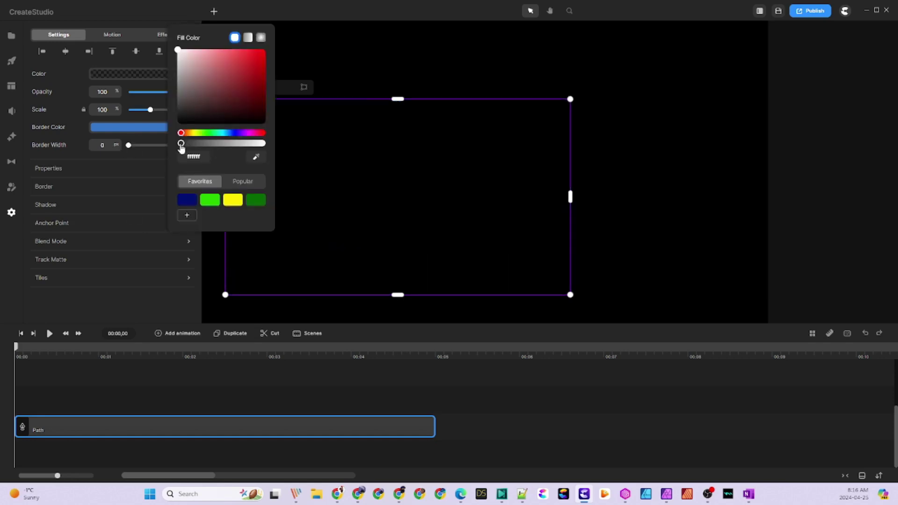
{"action": "left_click_drag", "start_coordinate": [181, 147], "coordinate": [284, 152]}
{"action": "left_click", "coordinate": [189, 133]}
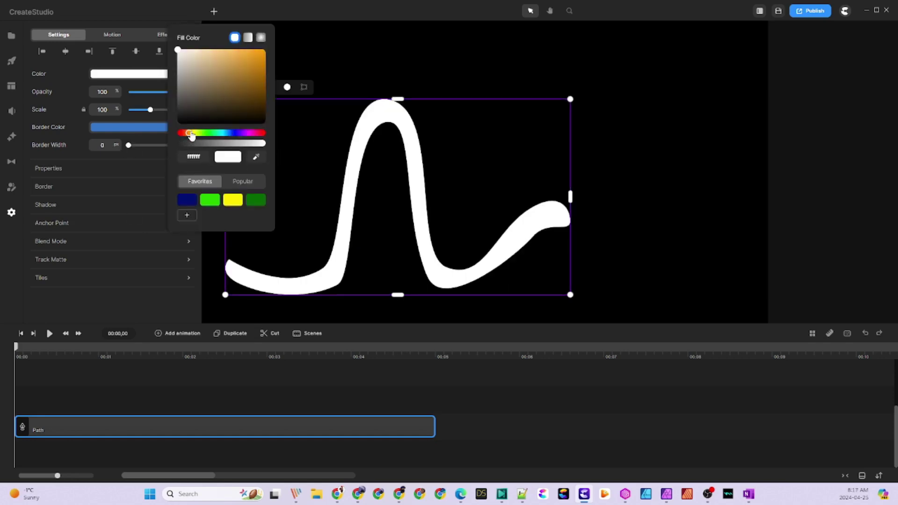
{"action": "left_click_drag", "start_coordinate": [254, 83], "coordinate": [264, 105]}
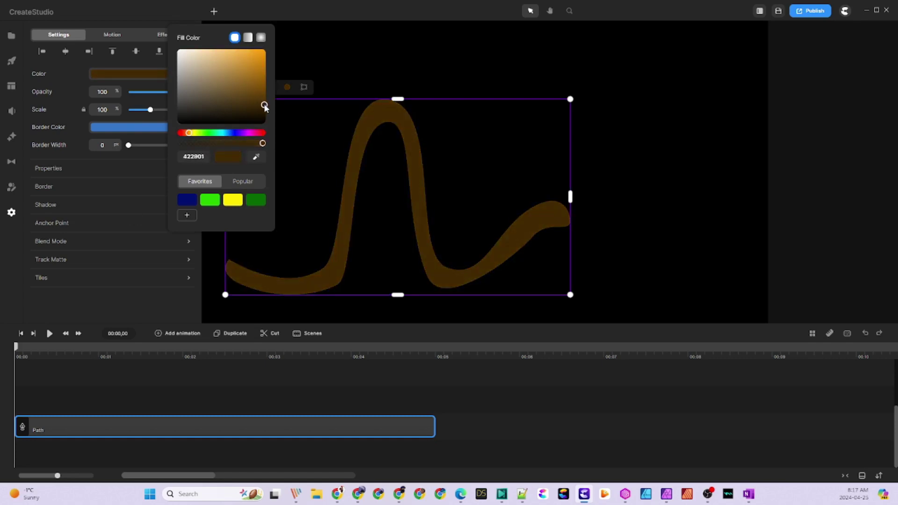
{"action": "left_click", "coordinate": [671, 196]}
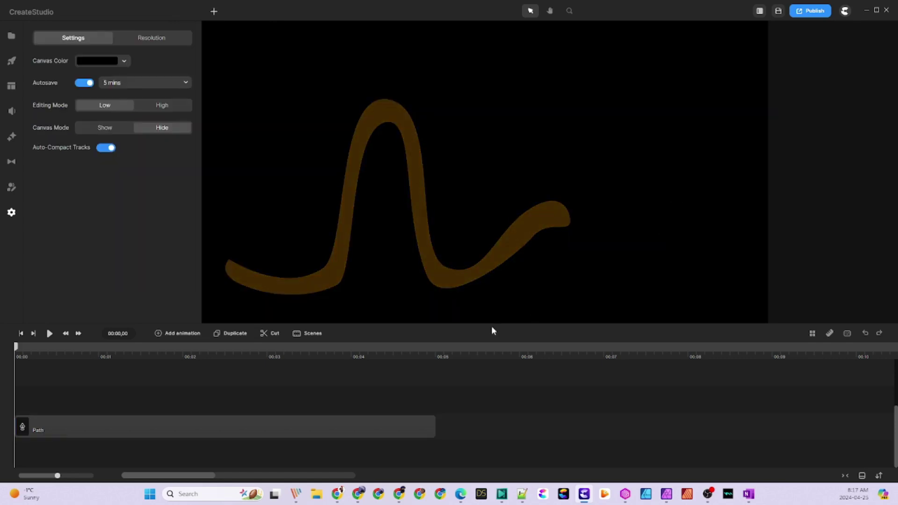
Scale the brown shape down to 54% and place it in the canvas's lower-left corner.
{"action": "scroll", "coordinate": [442, 273], "scroll_direction": "down", "scroll_amount": 3}
{"action": "left_click", "coordinate": [441, 266]}
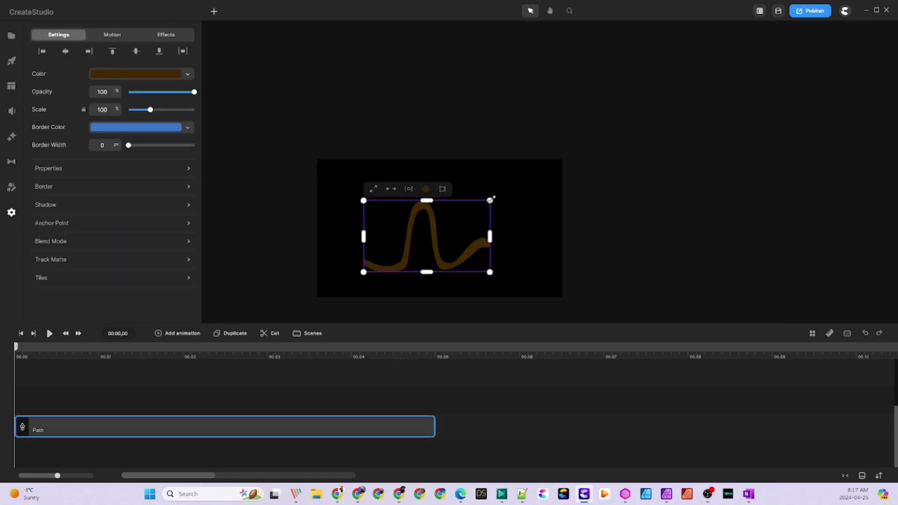
{"action": "left_click_drag", "start_coordinate": [489, 200], "coordinate": [432, 237]}
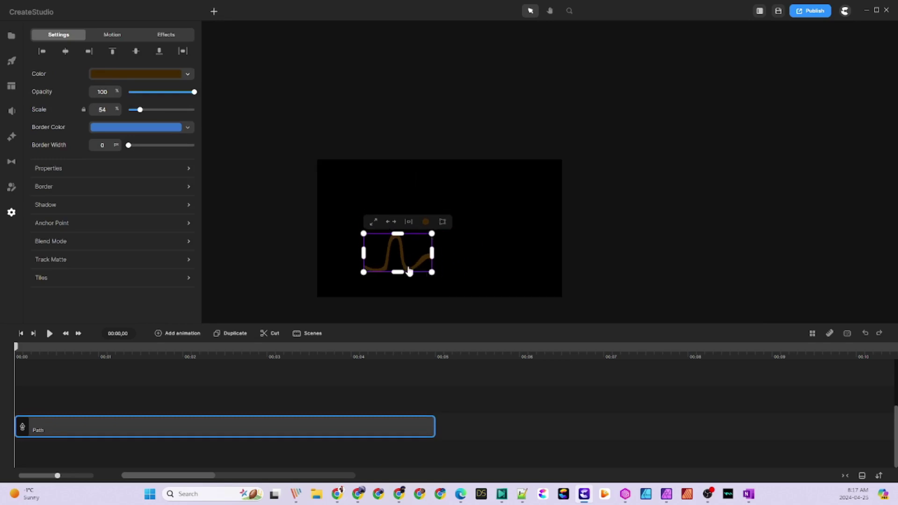
{"action": "left_click_drag", "start_coordinate": [403, 266], "coordinate": [366, 277]}
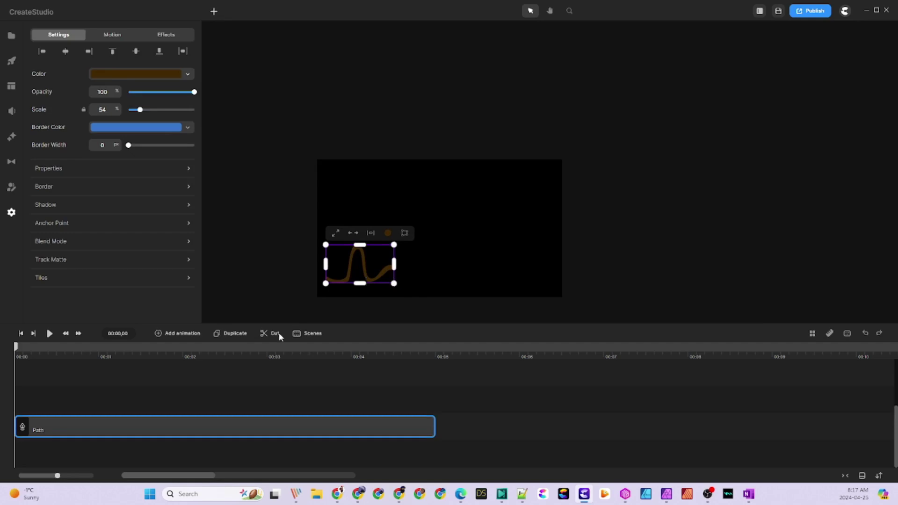
Add a Position, Scale and Distortion animation starting at 00:00,07 and stretch the shape's head end forward to 79% scale at the 00:01,02 keyframe.
{"action": "left_click_drag", "start_coordinate": [17, 349], "coordinate": [36, 349]}
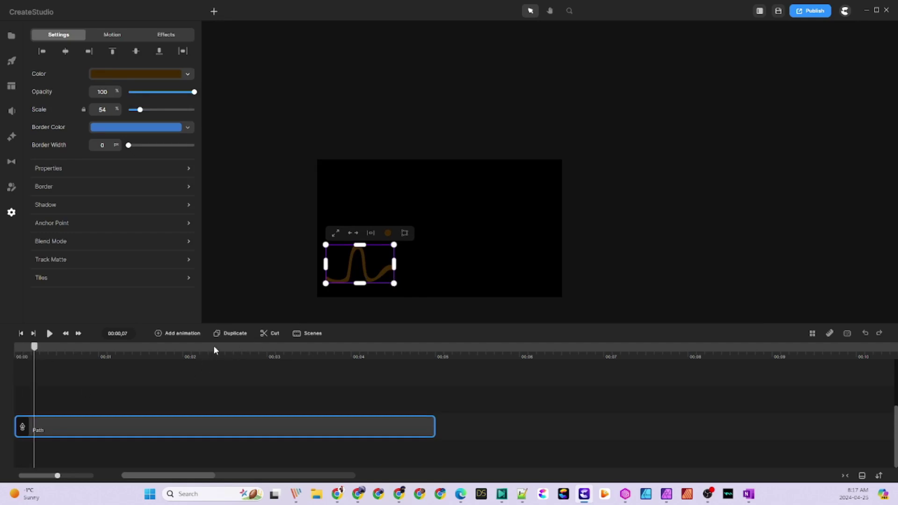
{"action": "left_click", "coordinate": [181, 334]}
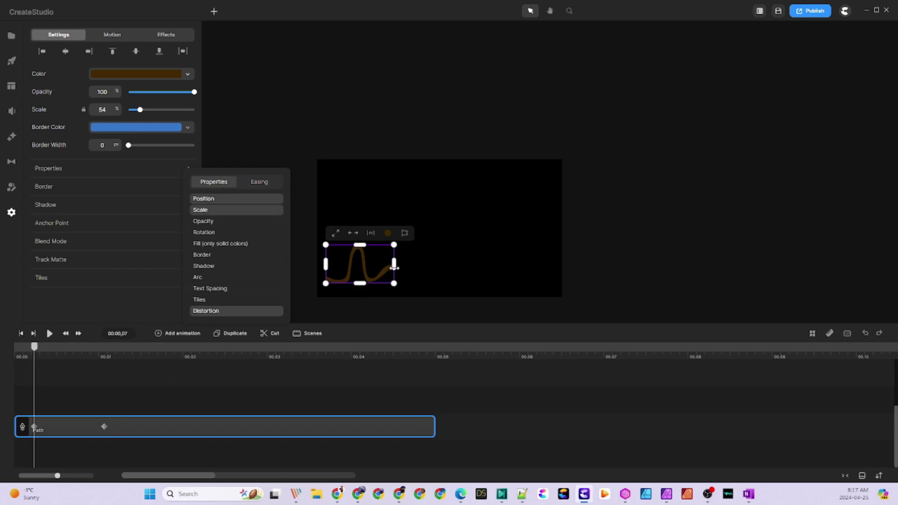
{"action": "left_click", "coordinate": [360, 275]}
{"action": "left_click_drag", "start_coordinate": [101, 426], "coordinate": [103, 426]}
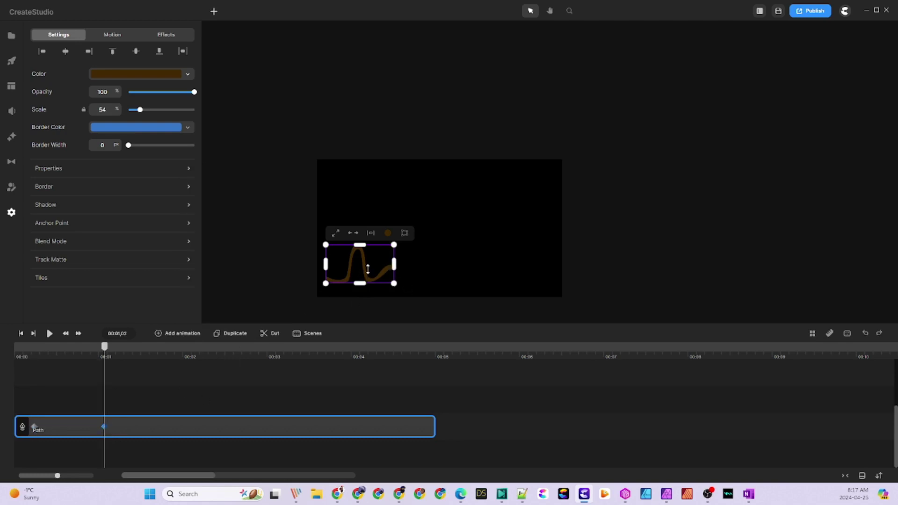
{"action": "left_click_drag", "start_coordinate": [394, 263], "coordinate": [424, 263]}
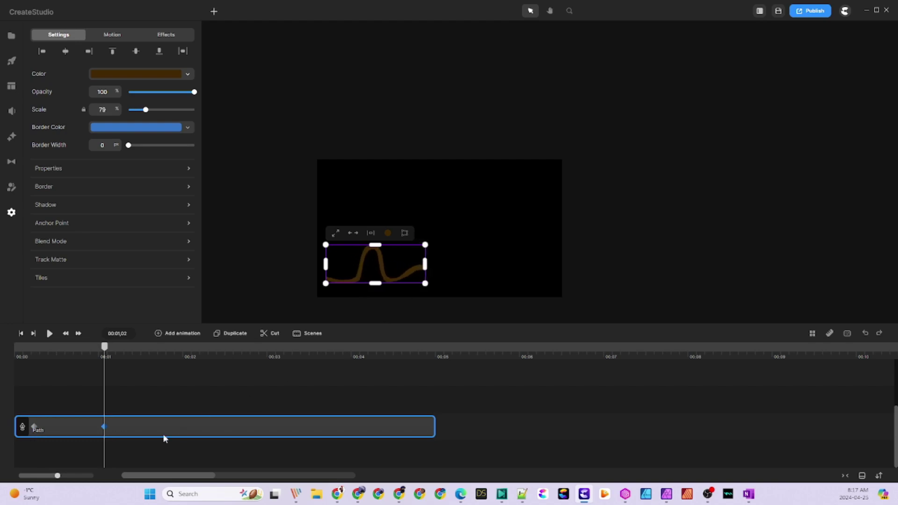
Add a second Position, Scale and Distortion animation and pull the tail end in to 51% scale at the 00:01,27 keyframe.
{"action": "left_click", "coordinate": [177, 333]}
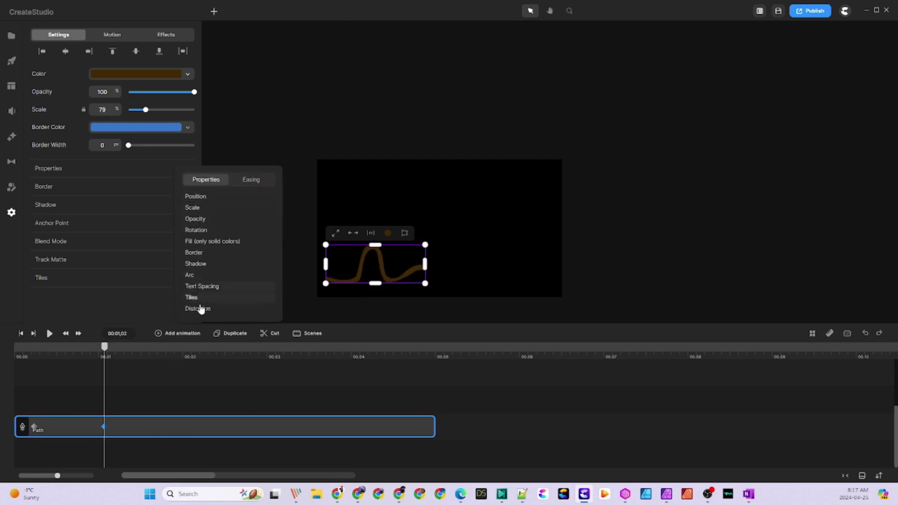
{"action": "left_click", "coordinate": [174, 427]}
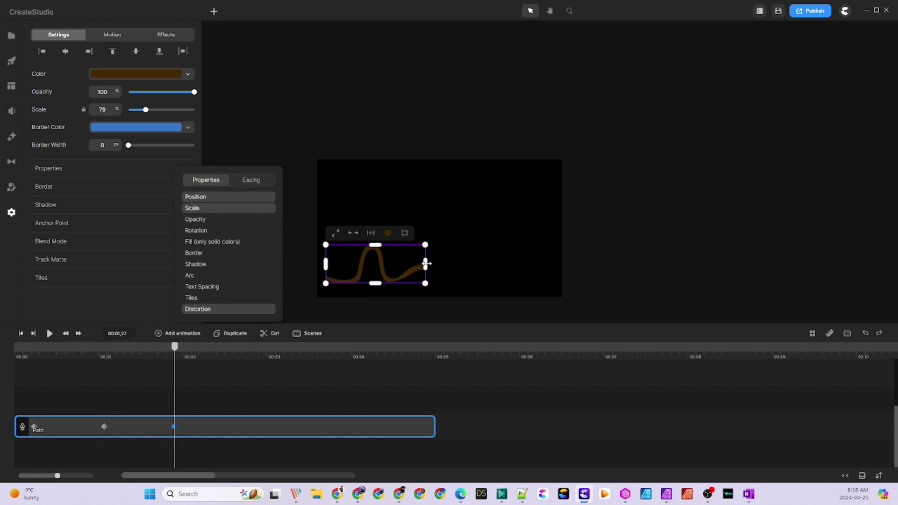
{"action": "left_click", "coordinate": [326, 264]}
{"action": "left_click_drag", "start_coordinate": [326, 265], "coordinate": [361, 264]}
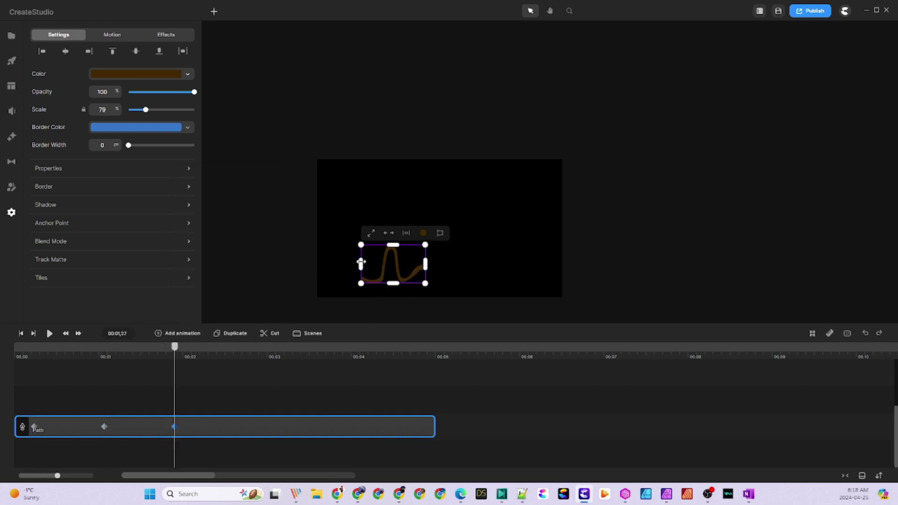
Add a third animation to the shape starting at 00:01,27 and go to its end keyframe at 00:02,22.
{"action": "left_click", "coordinate": [183, 333]}
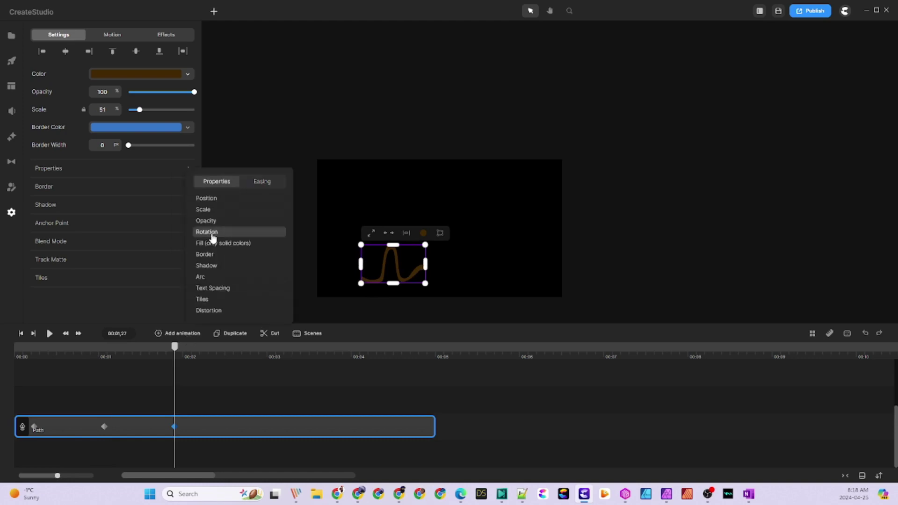
{"action": "left_click_drag", "start_coordinate": [426, 265], "coordinate": [468, 264]}
{"action": "left_click", "coordinate": [244, 427]}
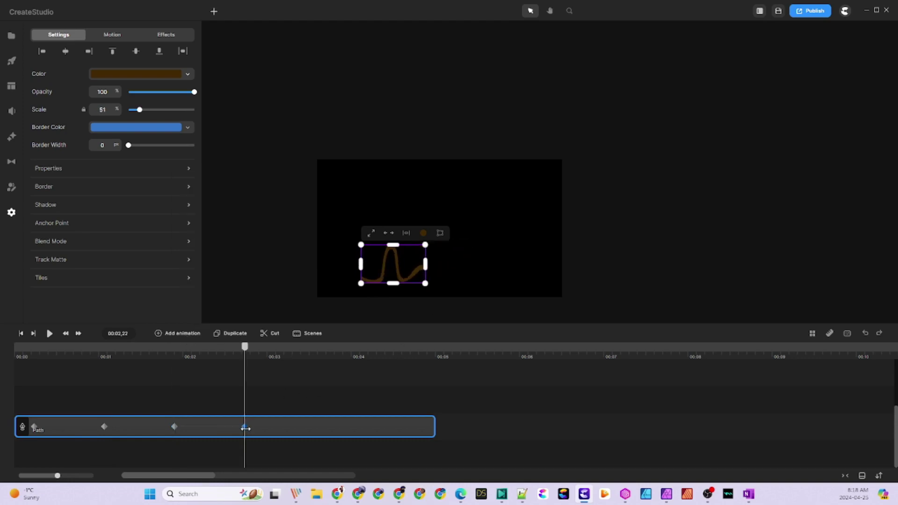
Move the shape forward along the canvas bottom, past the middle, at the 00:04,02 keyframe.
{"action": "left_click", "coordinate": [193, 333]}
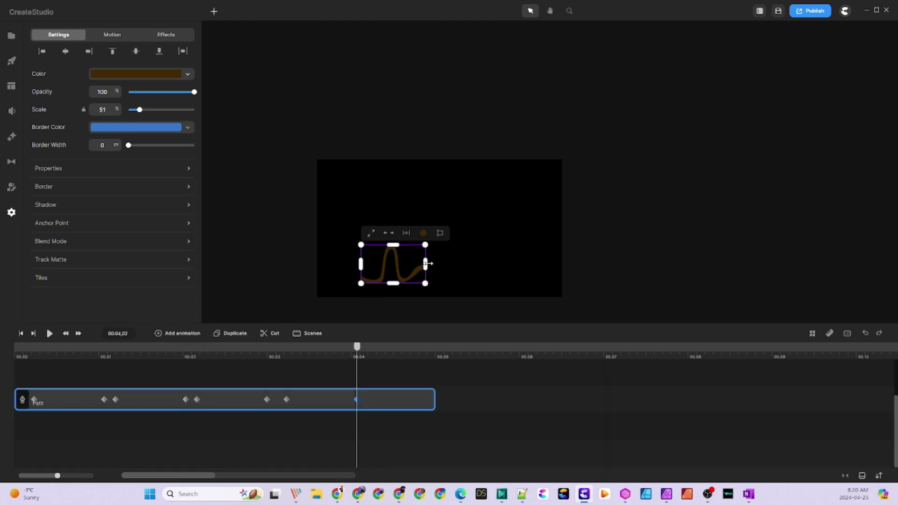
{"action": "left_click_drag", "start_coordinate": [400, 272], "coordinate": [465, 268]}
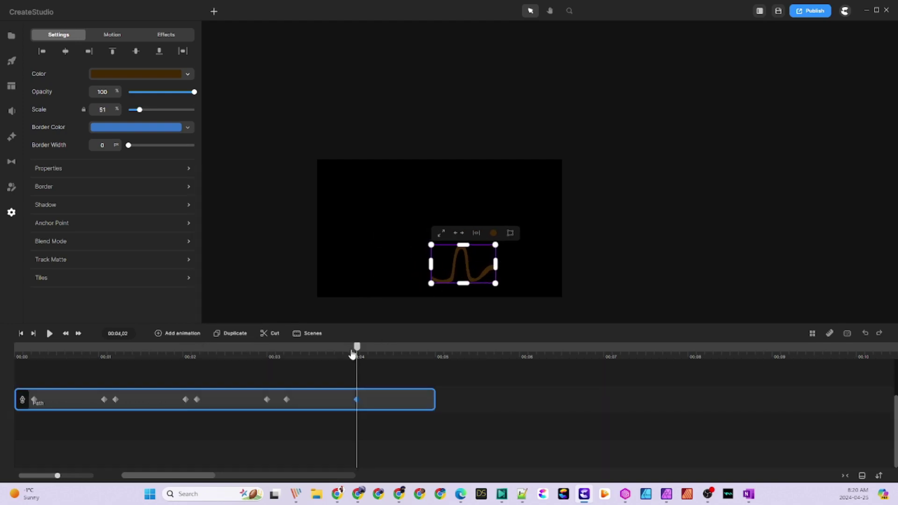
Extend the path's clip to just past 7 seconds and set the playhead slightly after the 00:04,02 keyframe.
{"action": "left_click_drag", "start_coordinate": [353, 354], "coordinate": [357, 396]}
{"action": "left_click_drag", "start_coordinate": [433, 402], "coordinate": [622, 401]}
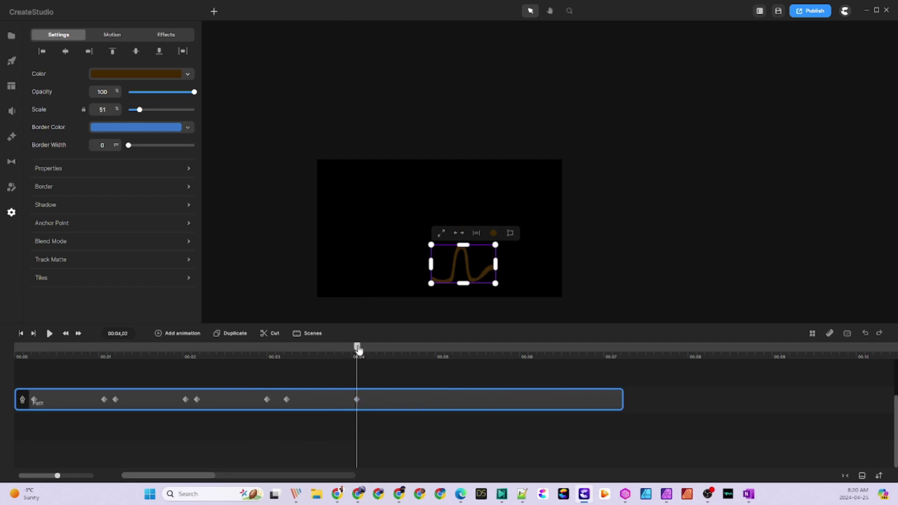
{"action": "left_click_drag", "start_coordinate": [358, 349], "coordinate": [369, 350]}
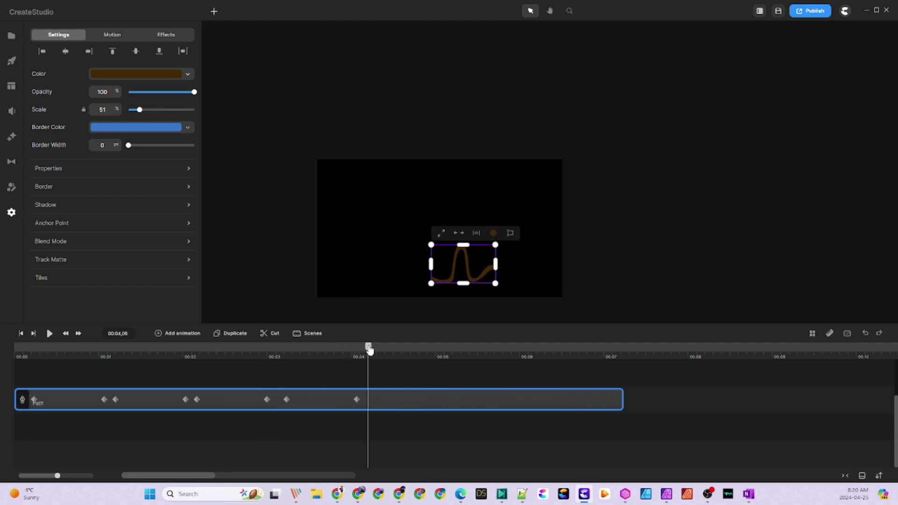
Add a Position, Scale and Distortion animation at 00:04,06 and stretch the worm's front end forward to 89% scale at the 00:05,01 end keyframe.
{"action": "left_click", "coordinate": [178, 333]}
{"action": "left_click", "coordinate": [204, 309]}
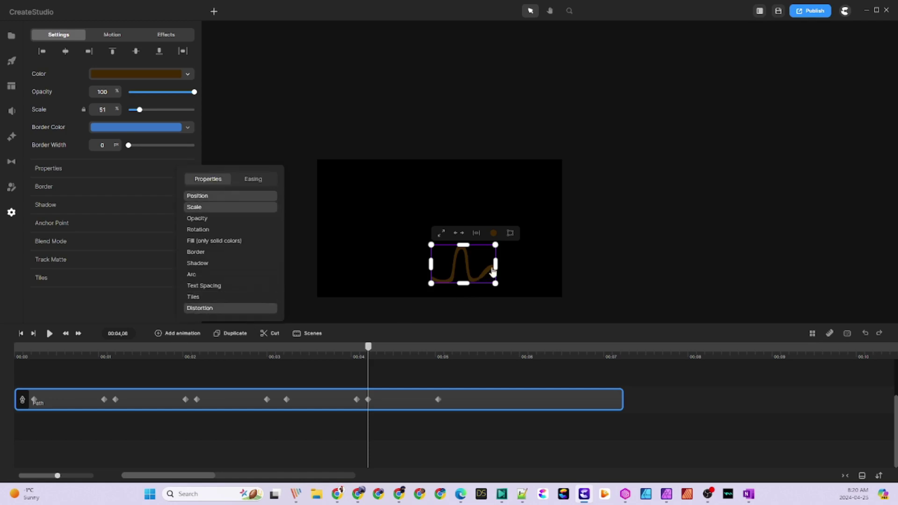
{"action": "left_click_drag", "start_coordinate": [495, 271], "coordinate": [540, 273]}
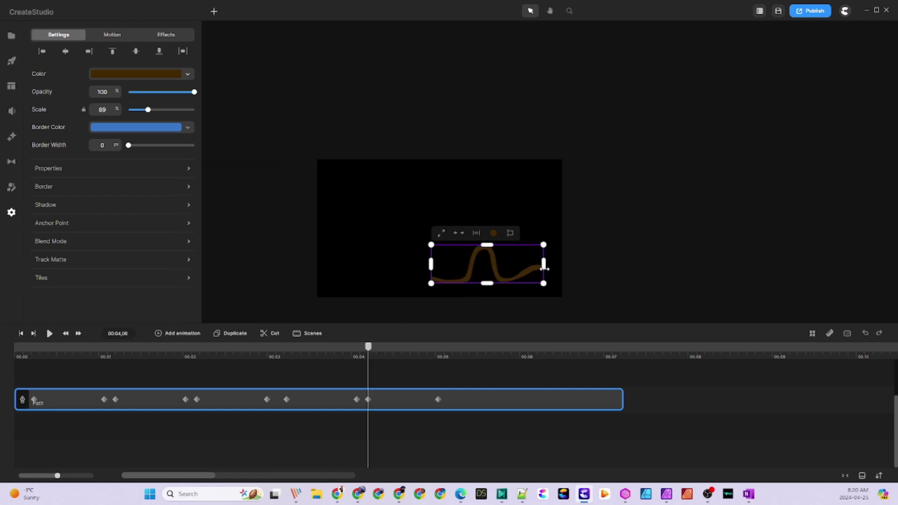
{"action": "key", "text": "ctrl+z"}
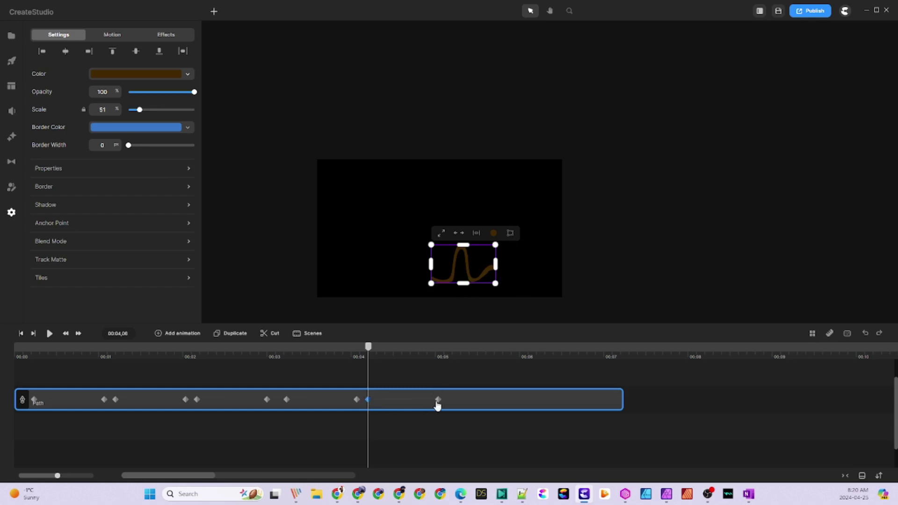
{"action": "left_click", "coordinate": [437, 400]}
{"action": "left_click_drag", "start_coordinate": [495, 264], "coordinate": [543, 264]}
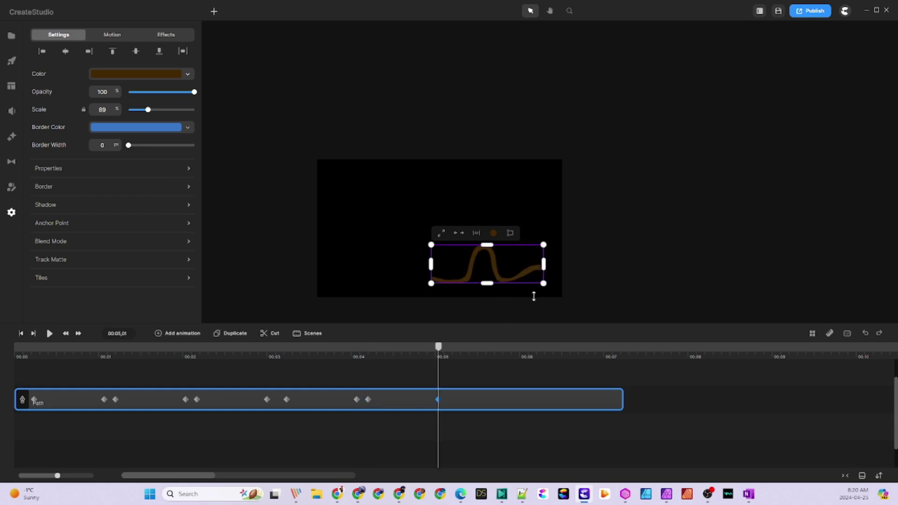
Add another Position, Scale and Distortion animation at 00:05,05 and pull the tail end in to 41% scale at the 00:06,00 keyframe.
{"action": "mouse_move", "coordinate": [440, 350]}
{"action": "left_mouse_down"}
{"action": "mouse_move", "coordinate": [377, 348]}
{"action": "mouse_move", "coordinate": [449, 348]}
{"action": "left_mouse_up"}
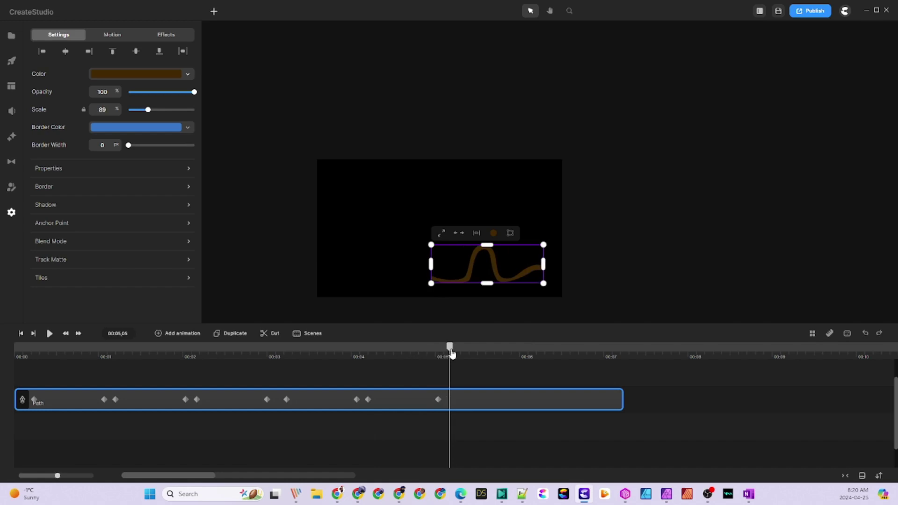
{"action": "left_click", "coordinate": [187, 334]}
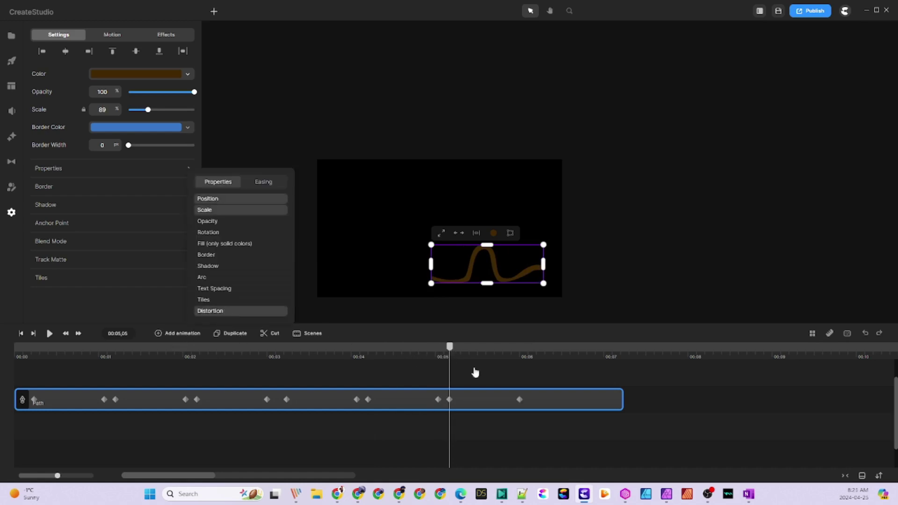
{"action": "left_click", "coordinate": [505, 280]}
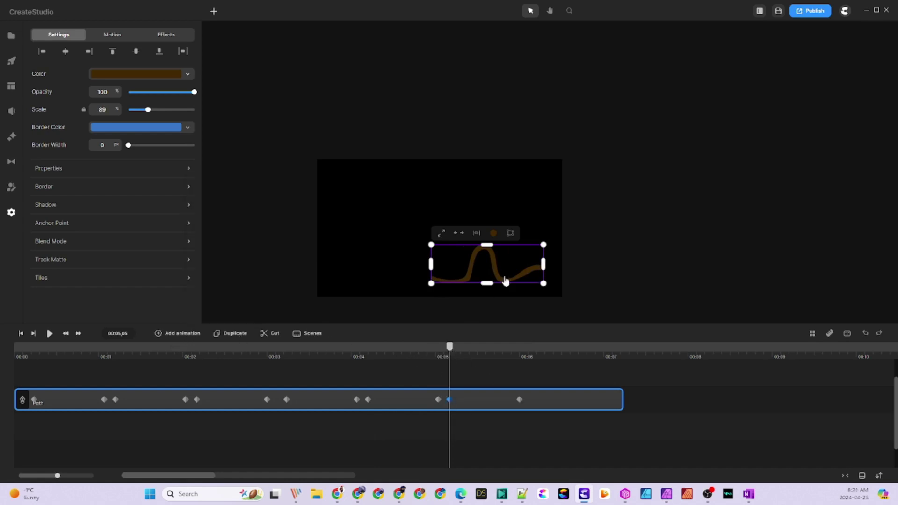
{"action": "left_click", "coordinate": [519, 398]}
{"action": "left_click_drag", "start_coordinate": [431, 275], "coordinate": [492, 276]}
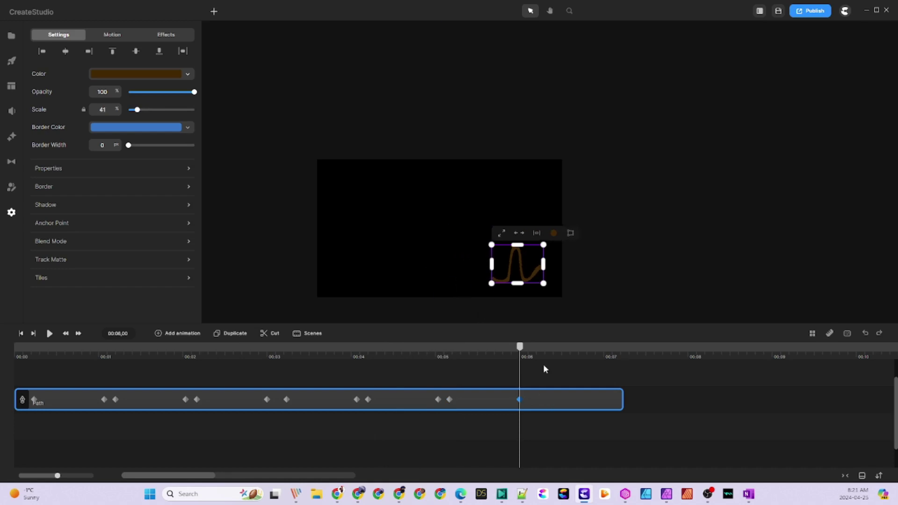
Add the same kind of animation at 00:06,07 and stretch the front end past the canvas edge to 83% scale at the 00:07,02 keyframe.
{"action": "left_click", "coordinate": [539, 356]}
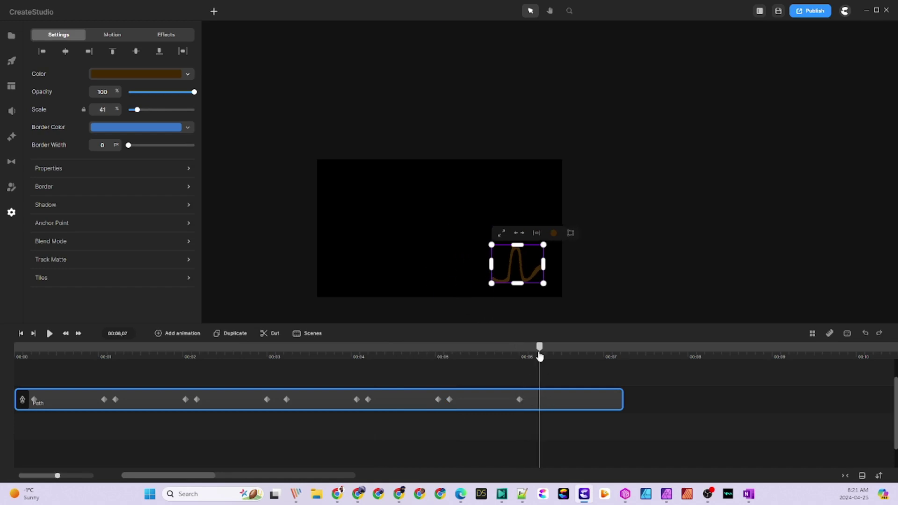
{"action": "left_click", "coordinate": [182, 333]}
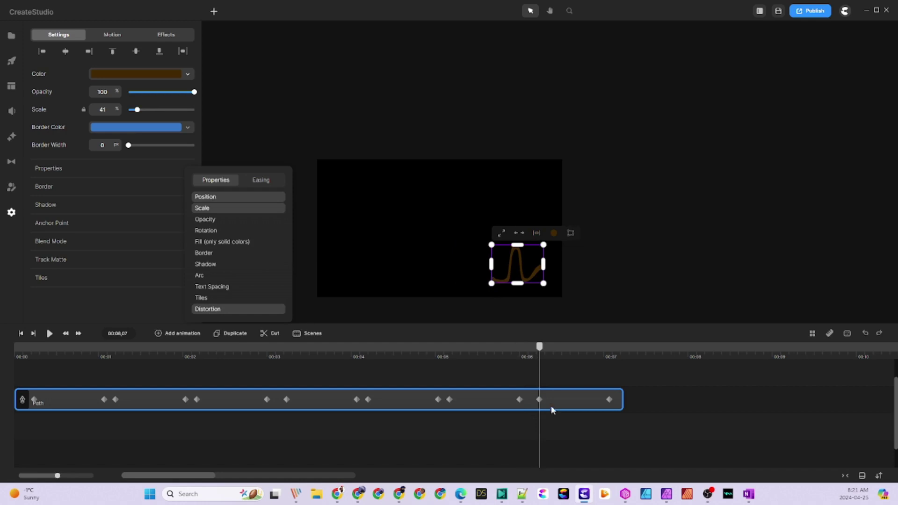
{"action": "left_click", "coordinate": [524, 279]}
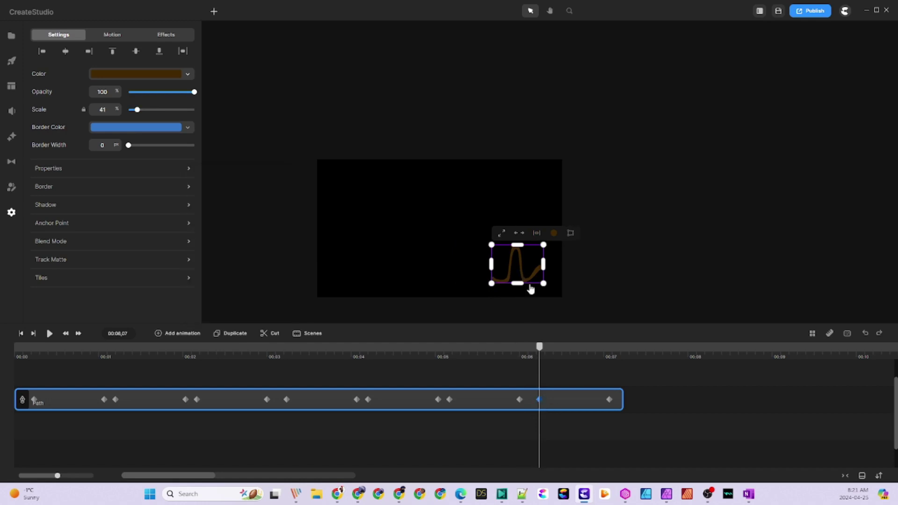
{"action": "left_click", "coordinate": [609, 399]}
{"action": "left_click_drag", "start_coordinate": [542, 265], "coordinate": [596, 265]}
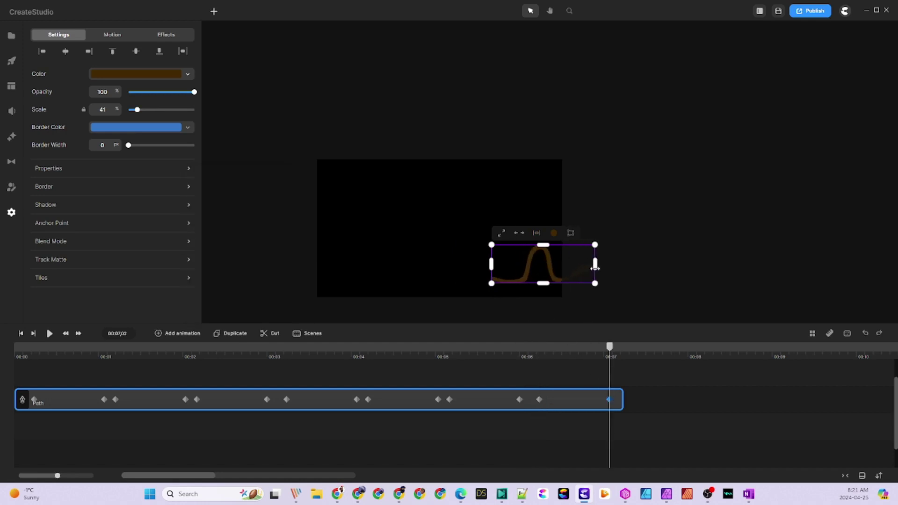
Extend the clip to about 10 seconds, add an animation at 00:07,08, and contract the tail end to 38% scale at the 00:08,03 keyframe.
{"action": "left_click_drag", "start_coordinate": [630, 401], "coordinate": [861, 399]}
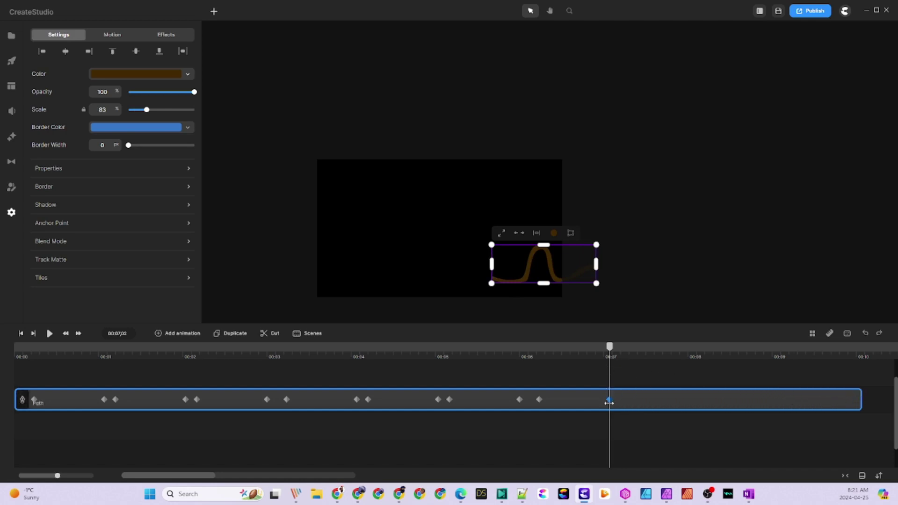
{"action": "left_click", "coordinate": [626, 353]}
{"action": "left_click", "coordinate": [185, 334]}
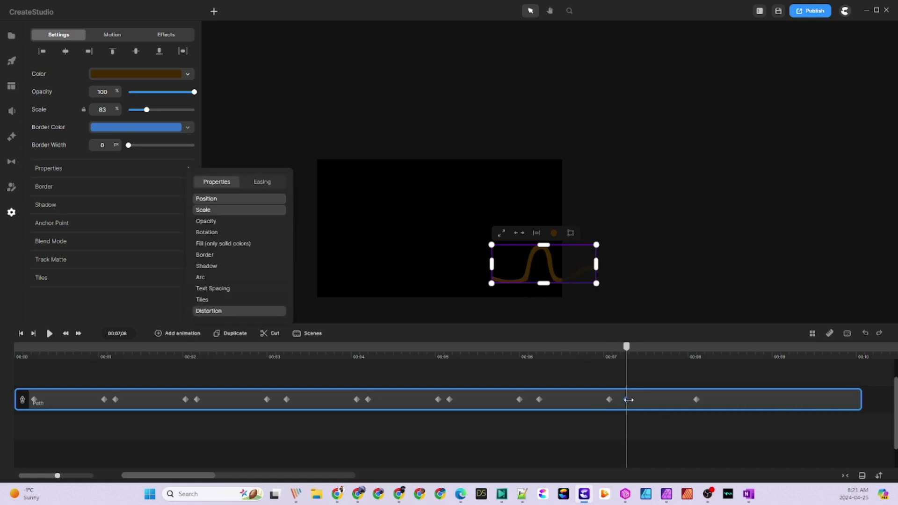
{"action": "left_click", "coordinate": [526, 280]}
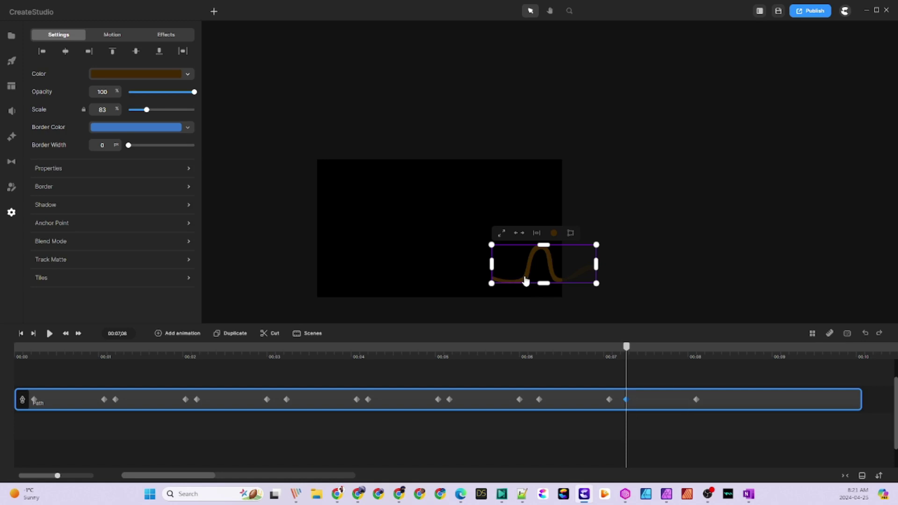
{"action": "left_click", "coordinate": [696, 399]}
{"action": "left_click_drag", "start_coordinate": [492, 268], "coordinate": [548, 266]}
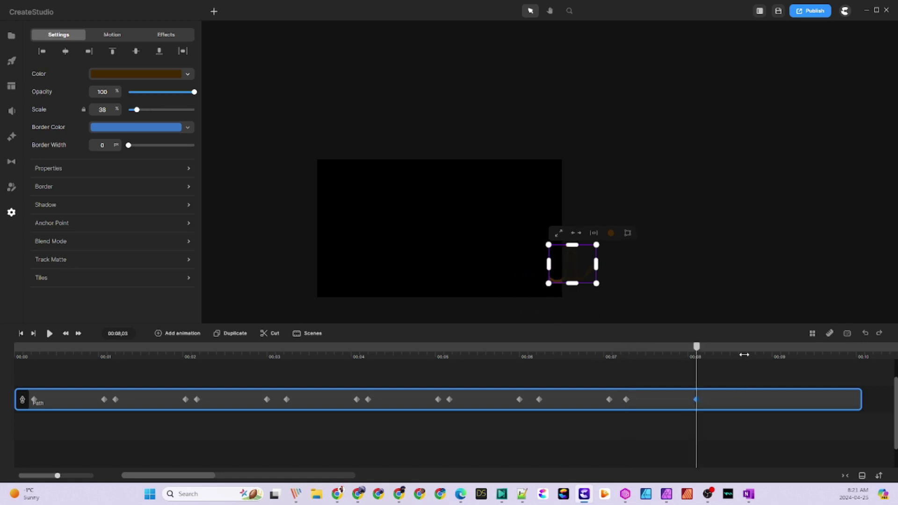
Add a Position, Scale and Distortion animation starting at 00:08,10 and stretch the front end to 80% scale at the 00:09,04 keyframe.
{"action": "left_click", "coordinate": [712, 350]}
{"action": "left_click", "coordinate": [181, 336]}
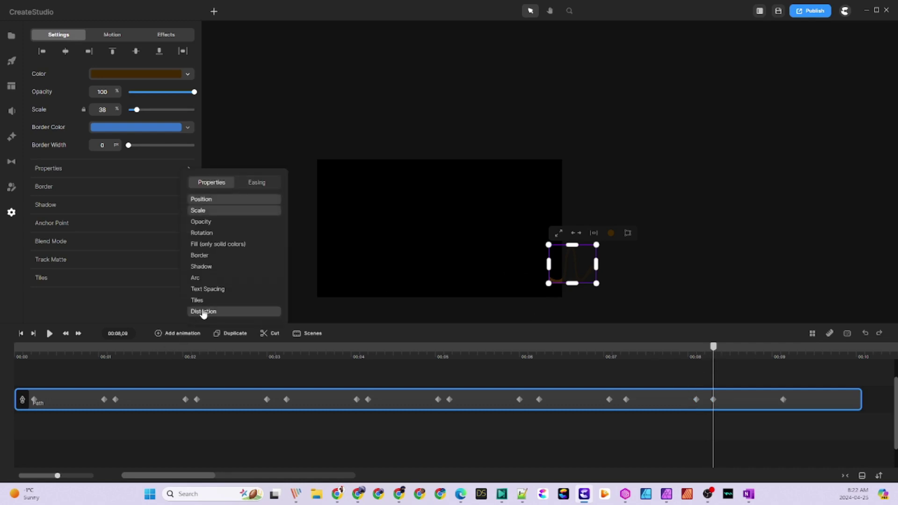
{"action": "left_click", "coordinate": [203, 311]}
{"action": "left_click_drag", "start_coordinate": [710, 400], "coordinate": [714, 400]}
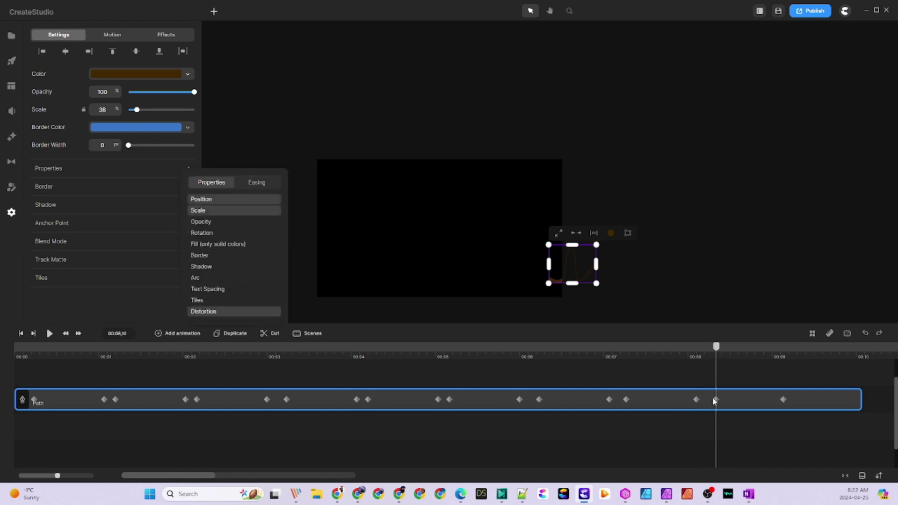
{"action": "left_click", "coordinate": [557, 283]}
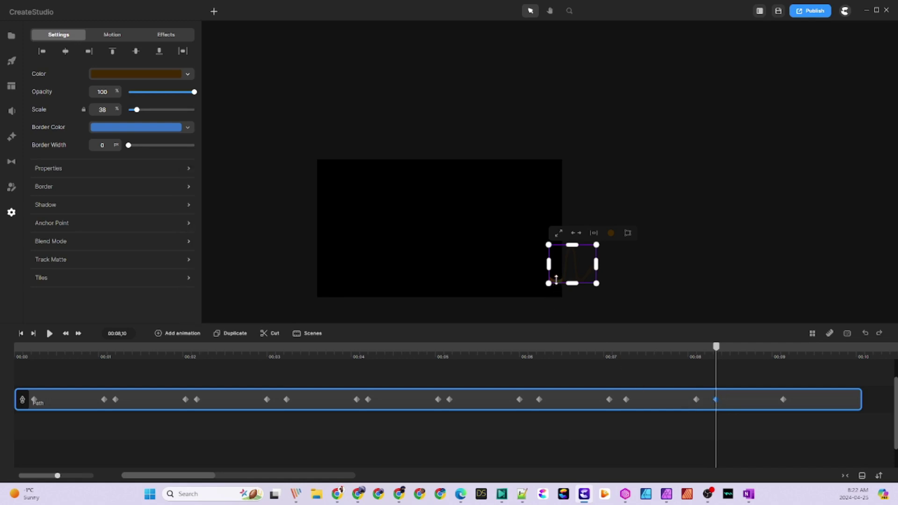
{"action": "left_click", "coordinate": [782, 398]}
{"action": "left_click_drag", "start_coordinate": [596, 268], "coordinate": [650, 267]}
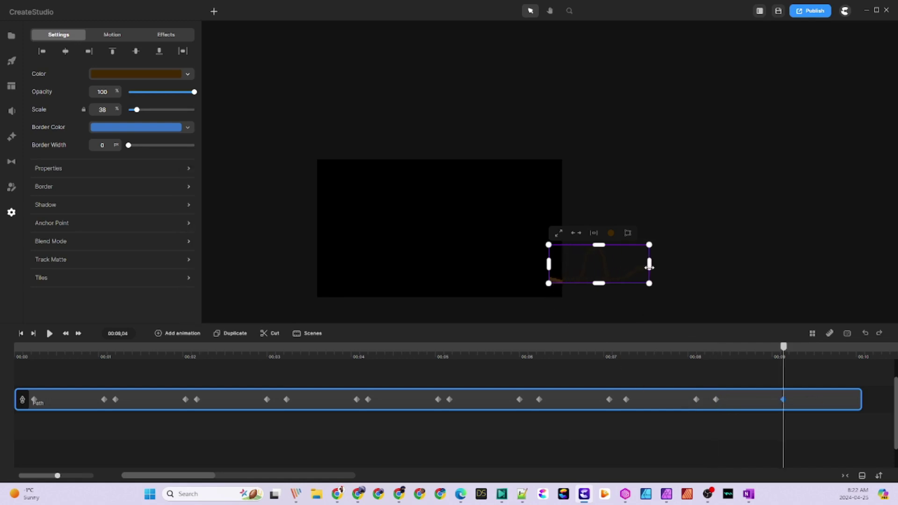
Add a final Position, Scale and Distortion animation at 00:09,09 and extend the clip slightly past 10 seconds.
{"action": "left_click", "coordinate": [798, 347]}
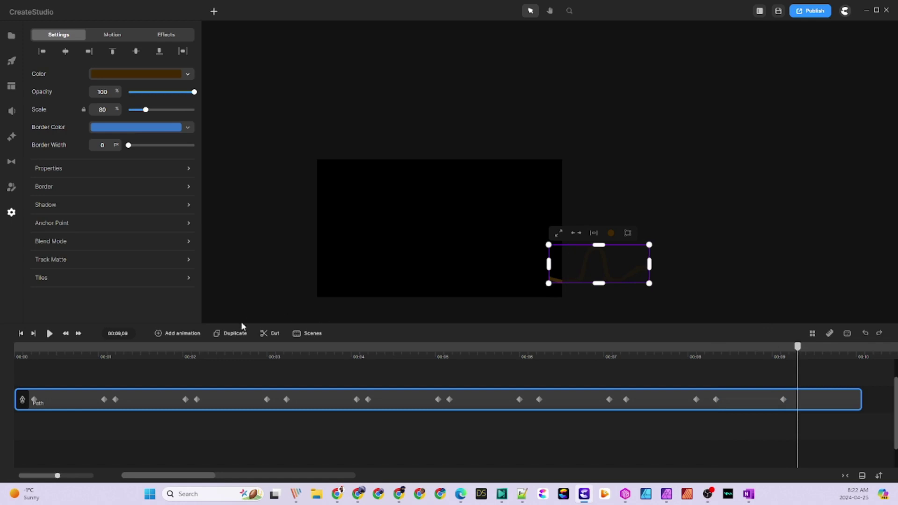
{"action": "left_click", "coordinate": [192, 334]}
{"action": "left_click", "coordinate": [220, 311]}
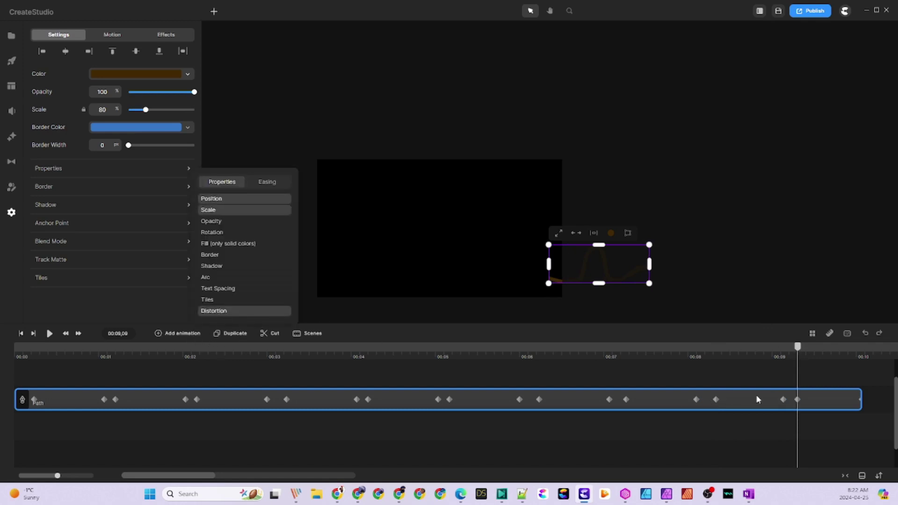
{"action": "left_click", "coordinate": [873, 406]}
{"action": "left_click", "coordinate": [859, 406]}
{"action": "left_click_drag", "start_coordinate": [861, 404], "coordinate": [881, 403]}
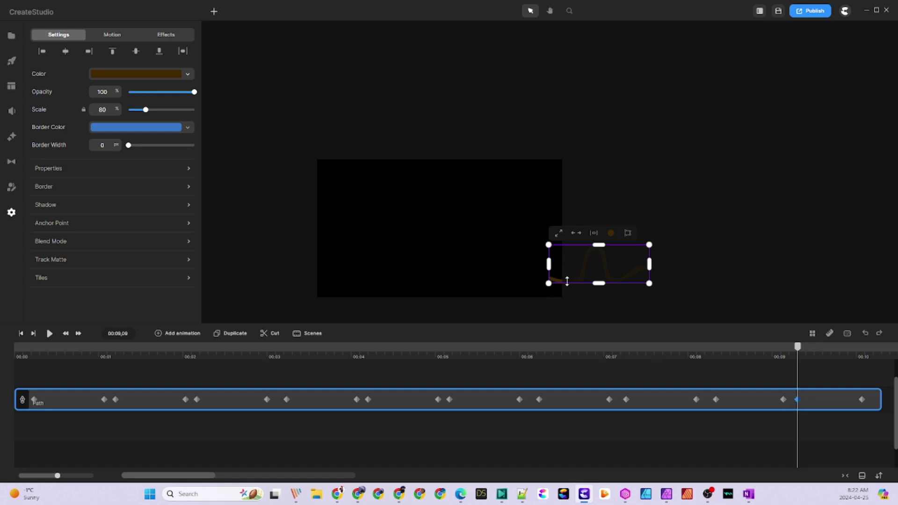
Pull the tail end fully off the canvas to 45% scale at the last keyframe and shift that keyframe to 00:10,03.
{"action": "left_click", "coordinate": [861, 398]}
{"action": "left_click_drag", "start_coordinate": [549, 264], "coordinate": [594, 274]}
{"action": "left_click_drag", "start_coordinate": [859, 398], "coordinate": [865, 399]}
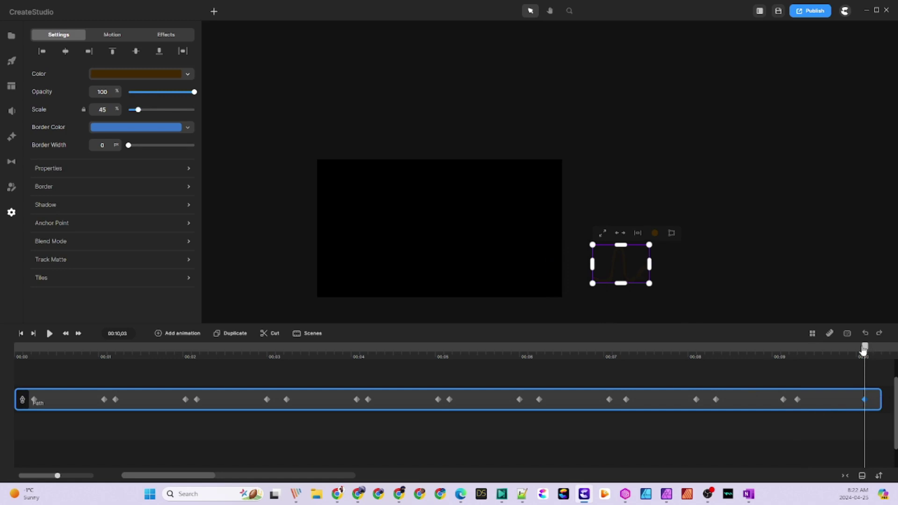
Play the animation from the beginning to review the worm's crawl across the canvas.
{"action": "left_click_drag", "start_coordinate": [864, 349], "coordinate": [15, 349]}
{"action": "left_click", "coordinate": [50, 333]}
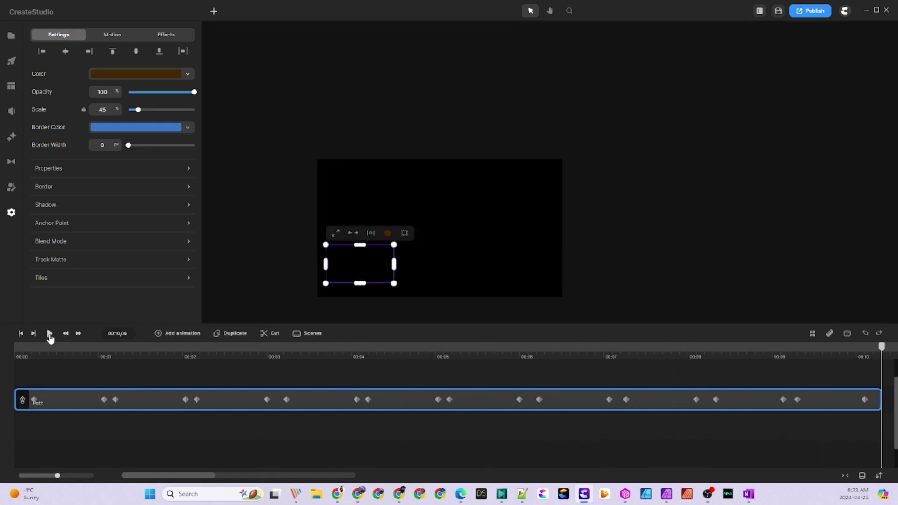
{"action": "key", "text": "Escape"}
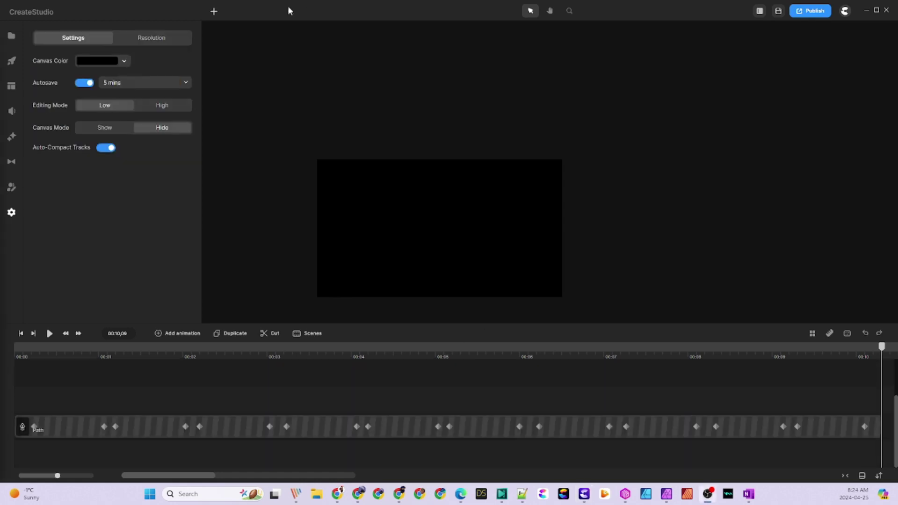
Draw a closed, curved banana-like shape with the Pen tool in the middle of the canvas.
{"action": "left_click", "coordinate": [214, 11]}
{"action": "left_click", "coordinate": [234, 50]}
{"action": "left_click", "coordinate": [470, 251]}
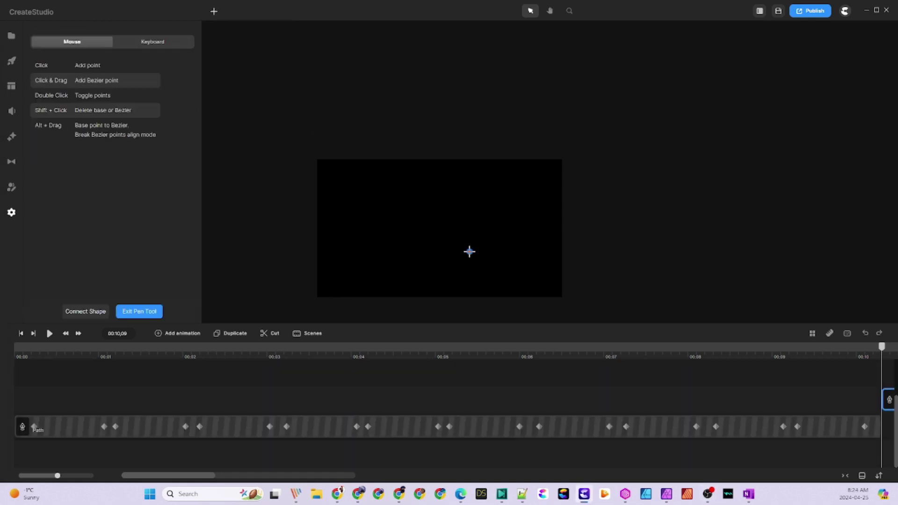
{"action": "left_click_drag", "start_coordinate": [416, 230], "coordinate": [427, 180]}
{"action": "left_click", "coordinate": [469, 251]}
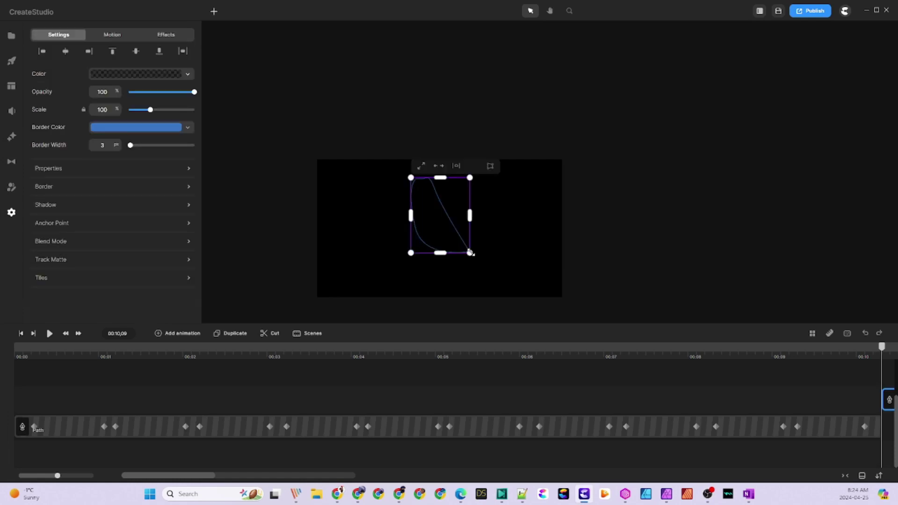
Give the new shape a fully opaque golden yellow fill, edb21e.
{"action": "left_click", "coordinate": [134, 75]}
{"action": "left_click", "coordinate": [155, 136]}
{"action": "left_click", "coordinate": [158, 136]}
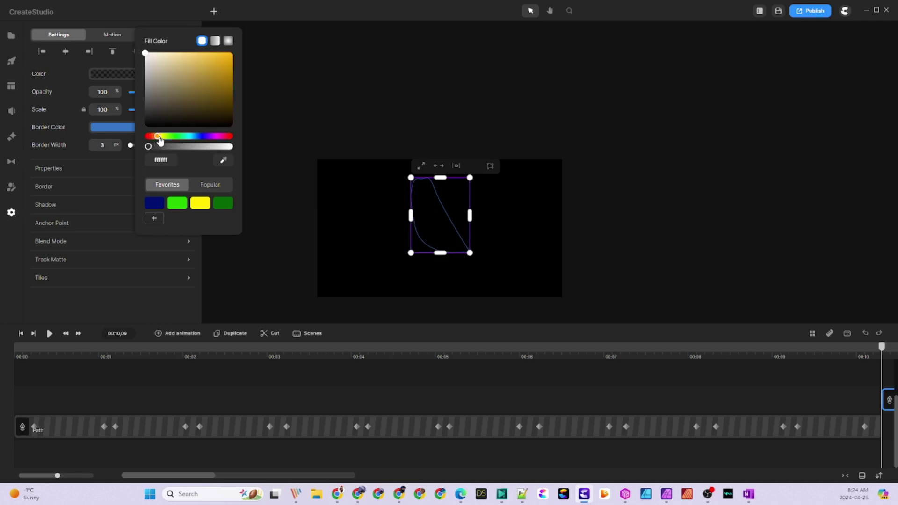
{"action": "left_click", "coordinate": [223, 57]}
{"action": "left_click_drag", "start_coordinate": [148, 146], "coordinate": [232, 146]}
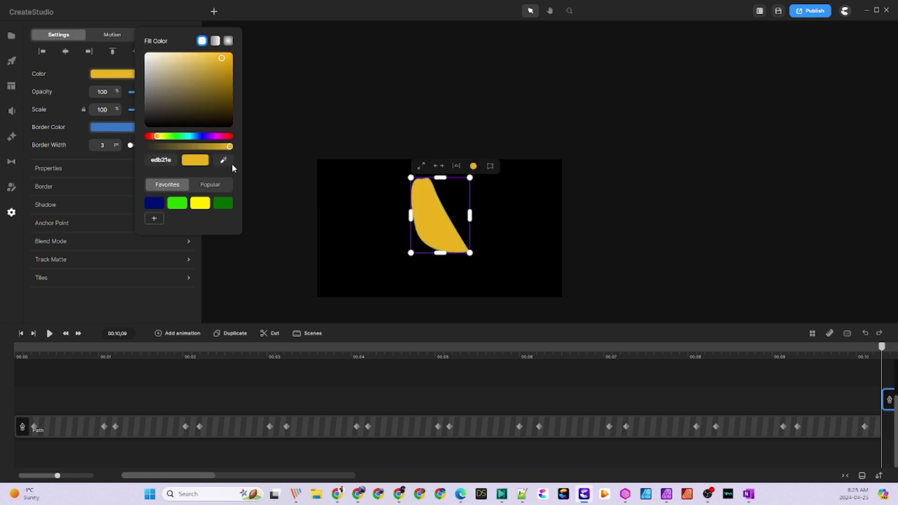
Set the new shape's border width to 0 px and darken its fill to golden brown 7f5d06.
{"action": "left_click", "coordinate": [112, 146]}
{"action": "left_click_drag", "start_coordinate": [132, 145], "coordinate": [128, 144]}
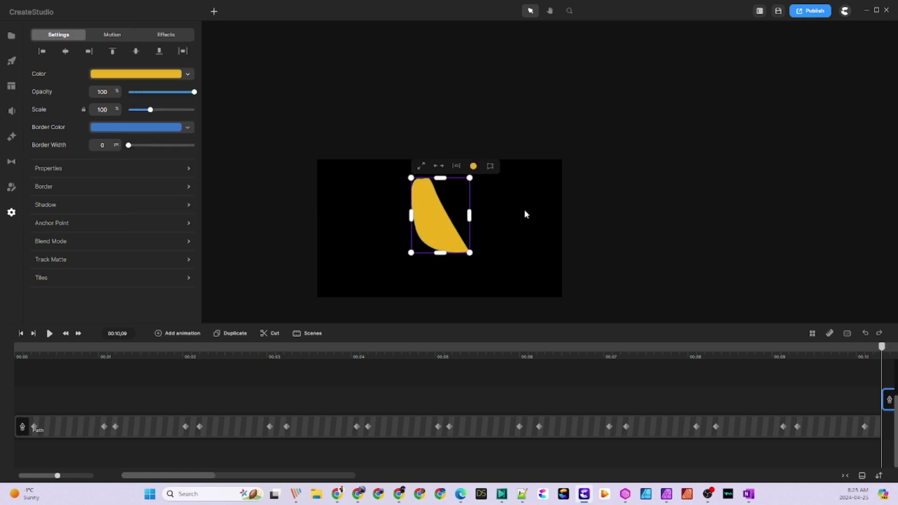
{"action": "left_click", "coordinate": [149, 75]}
{"action": "left_click", "coordinate": [242, 91]}
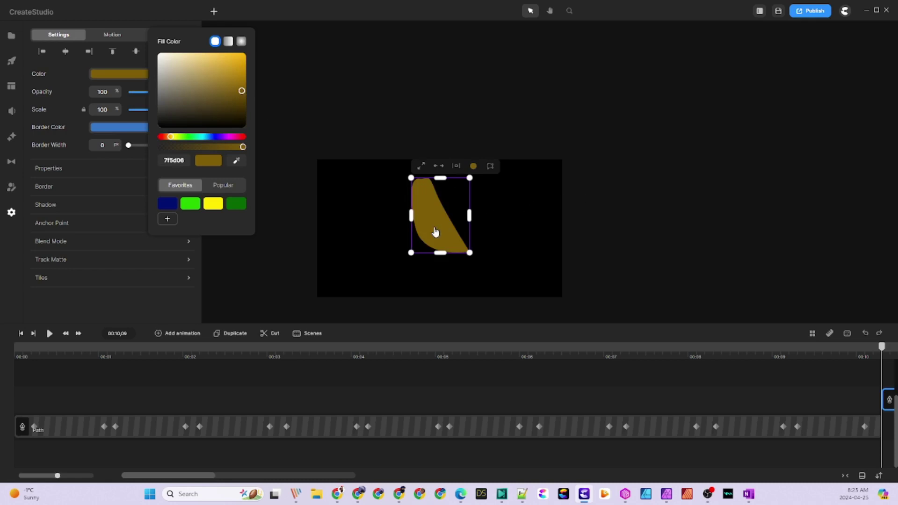
Reshape the golden brown figure into a bird body with a rounded head, fuller chest and a pointed tail extended sideways, and shift it slightly.
{"action": "scroll", "coordinate": [435, 232], "scroll_direction": "up", "scroll_amount": 3}
{"action": "left_click", "coordinate": [230, 52]}
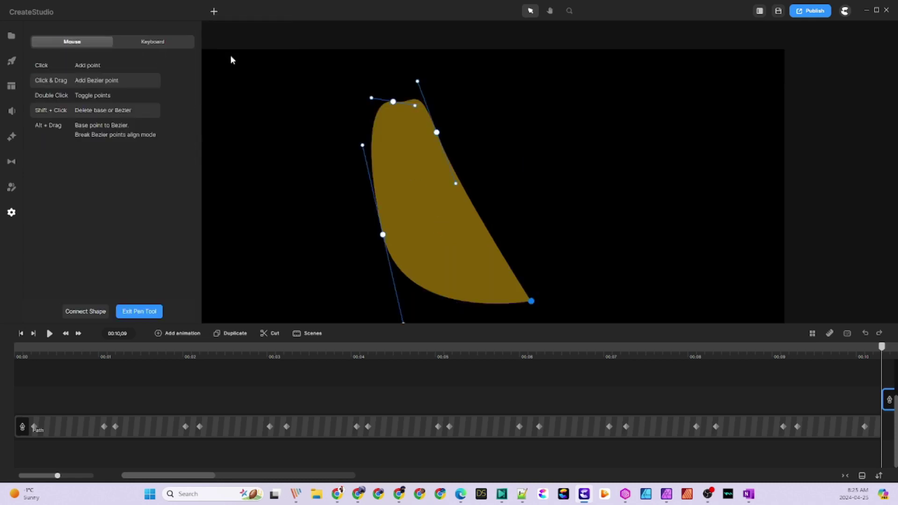
{"action": "left_click_drag", "start_coordinate": [392, 101], "coordinate": [387, 85]}
{"action": "left_click_drag", "start_coordinate": [531, 301], "coordinate": [578, 267]}
{"action": "left_click_drag", "start_coordinate": [455, 183], "coordinate": [466, 217]}
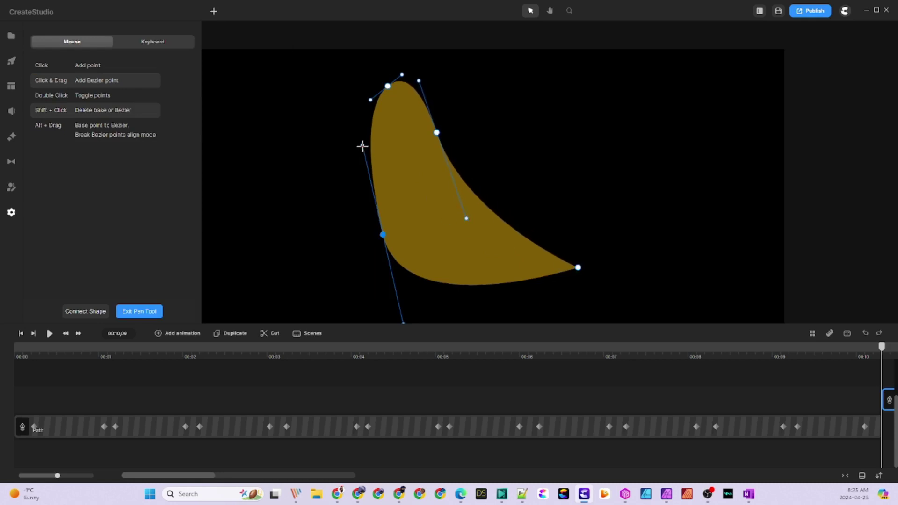
{"action": "left_click_drag", "start_coordinate": [362, 145], "coordinate": [329, 128]}
{"action": "left_click_drag", "start_coordinate": [382, 234], "coordinate": [372, 242]}
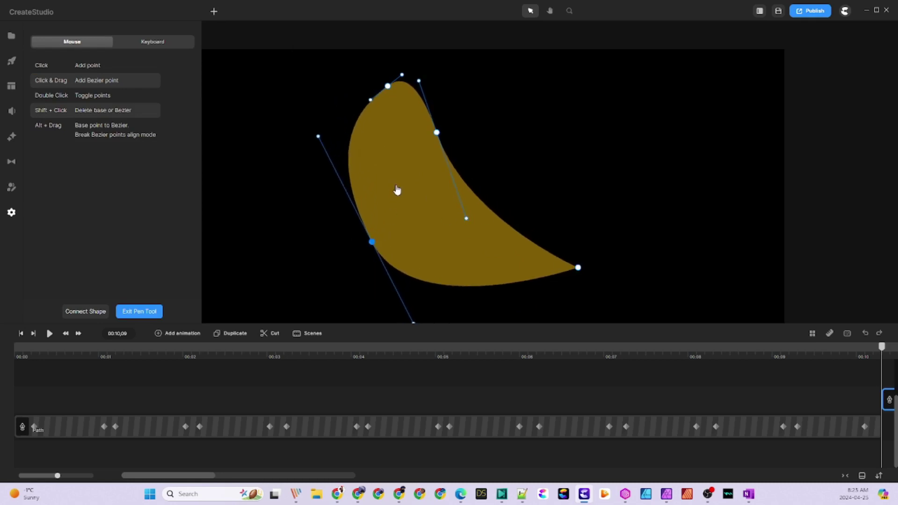
{"action": "key", "text": "Escape"}
{"action": "left_click_drag", "start_coordinate": [417, 204], "coordinate": [420, 218]}
{"action": "left_click", "coordinate": [501, 223]}
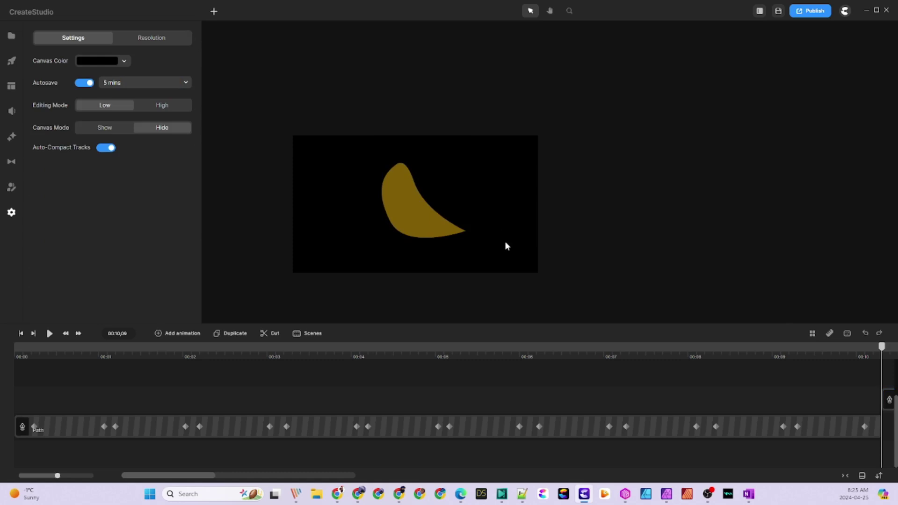
Move the brown body's clip to the start of the timeline and hide the worm's layer.
{"action": "left_click_drag", "start_coordinate": [888, 400], "coordinate": [20, 402]}
{"action": "left_click", "coordinate": [135, 360]}
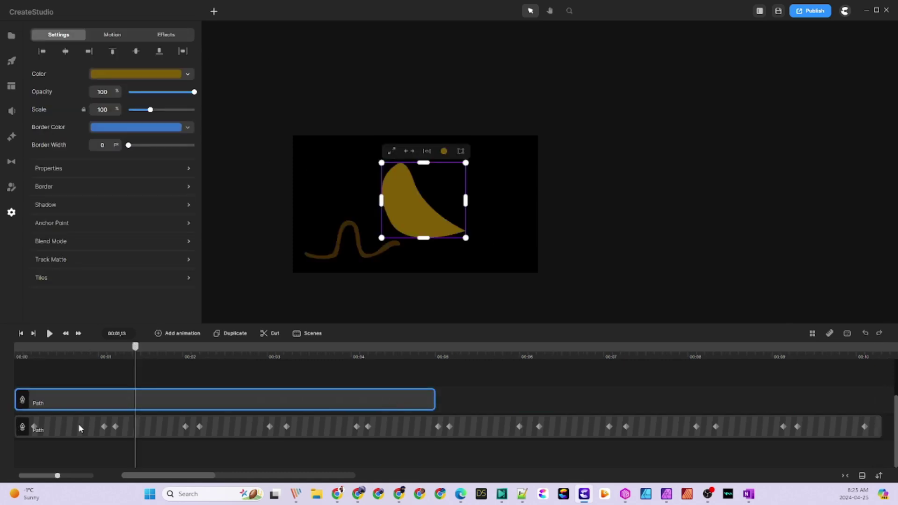
{"action": "right_click", "coordinate": [79, 428]}
{"action": "left_click", "coordinate": [92, 387]}
{"action": "right_click", "coordinate": [167, 435]}
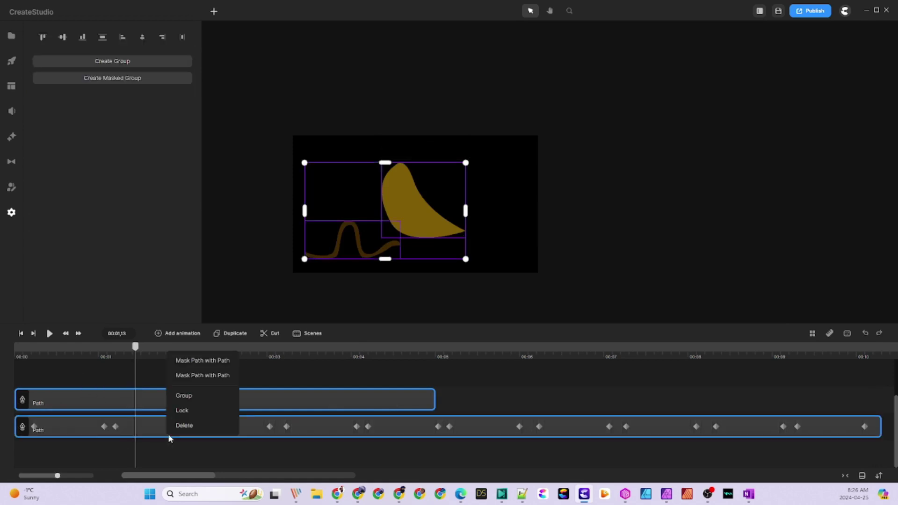
{"action": "left_click", "coordinate": [162, 435]}
{"action": "right_click", "coordinate": [161, 433]}
{"action": "left_click", "coordinate": [179, 365]}
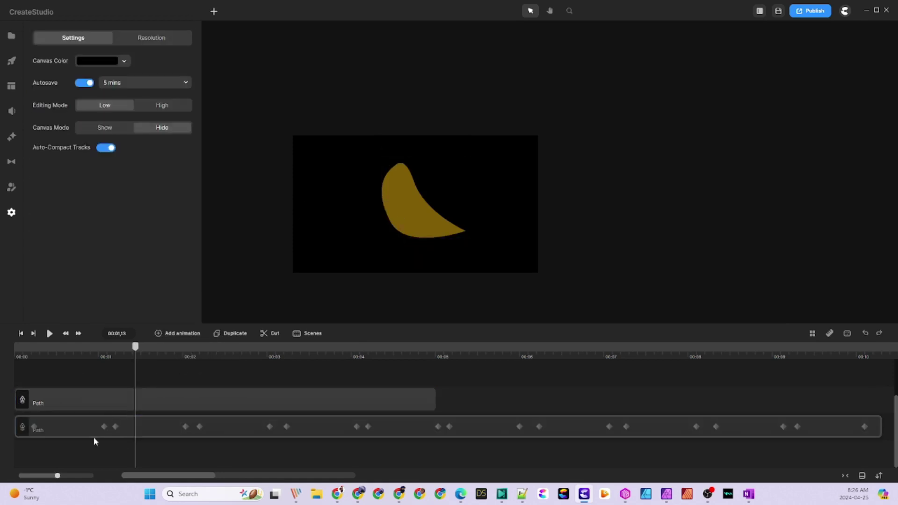
{"action": "right_click", "coordinate": [93, 437]}
{"action": "left_click", "coordinate": [106, 428]}
Adjust the Bezier curve at the top of the brown body to make the head rounder.
{"action": "left_click", "coordinate": [412, 194]}
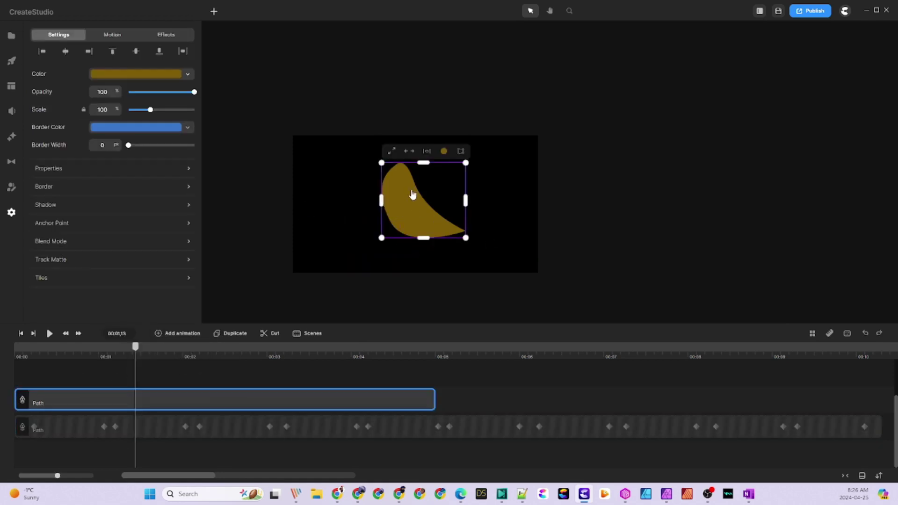
{"action": "left_click", "coordinate": [214, 11]}
{"action": "left_click", "coordinate": [226, 53]}
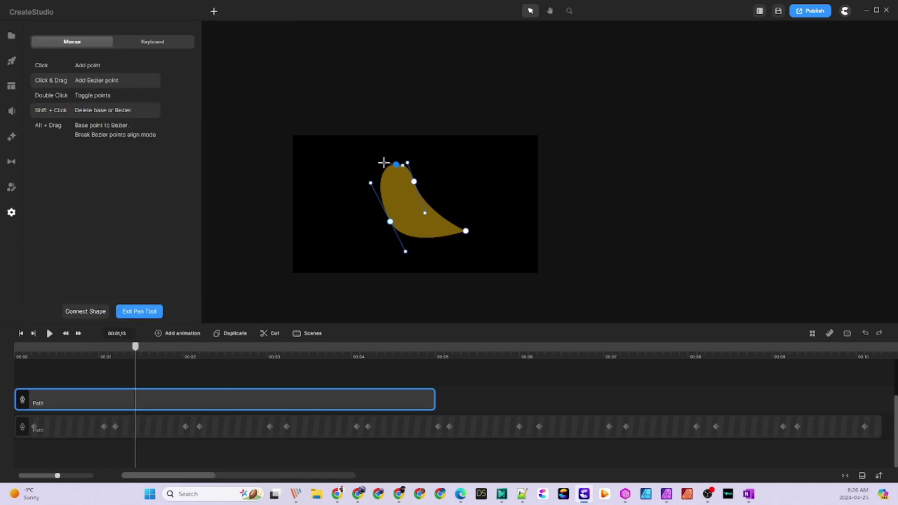
{"action": "left_click_drag", "start_coordinate": [384, 163], "coordinate": [394, 162]}
{"action": "left_click", "coordinate": [587, 169]}
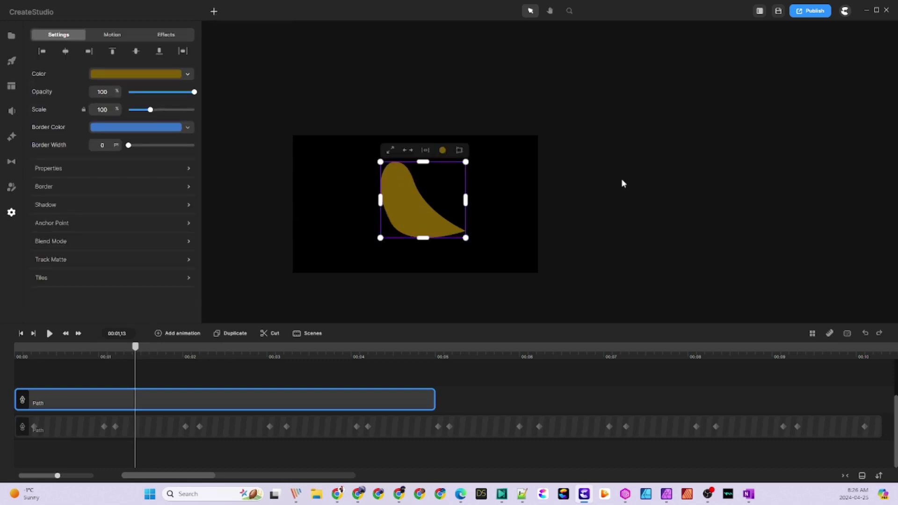
{"action": "key", "text": "Escape"}
Draw a small, closed, open-beak shape with the Pen tool at the front of the bird's head.
{"action": "left_click", "coordinate": [214, 12]}
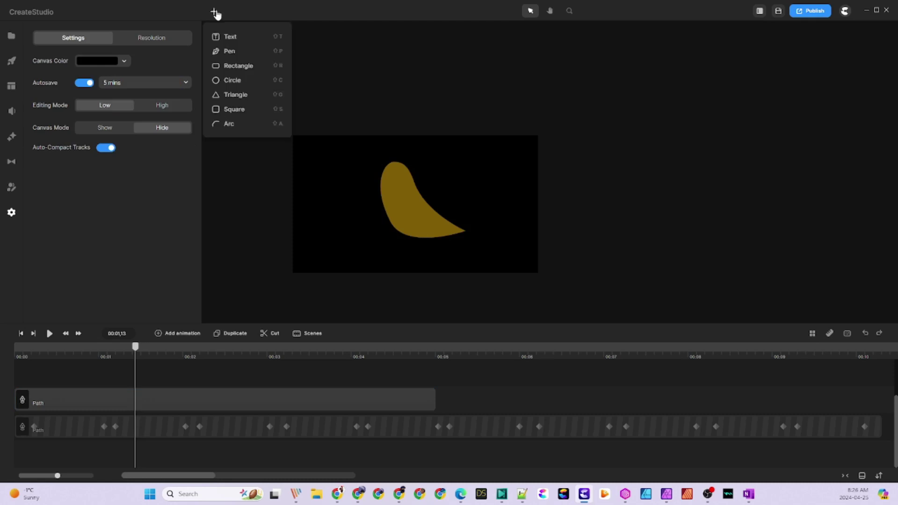
{"action": "left_click", "coordinate": [227, 51]}
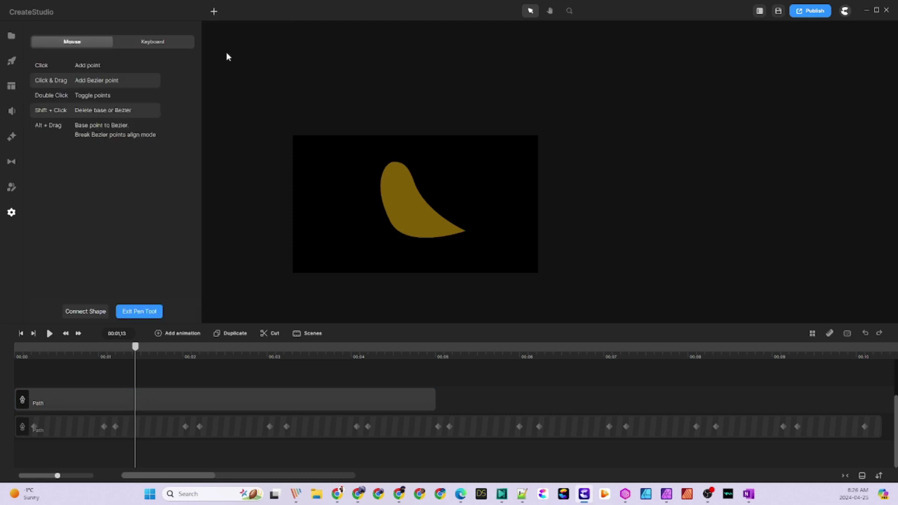
{"action": "left_click", "coordinate": [379, 154]}
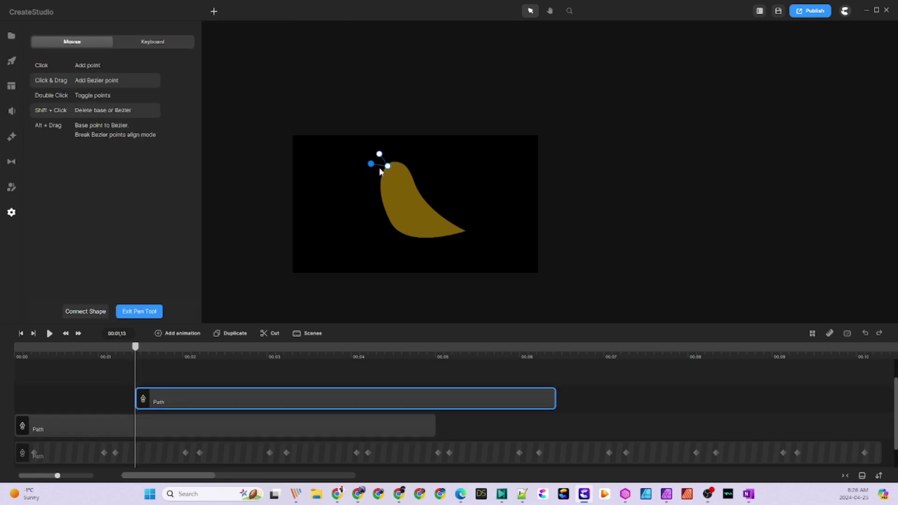
{"action": "left_click", "coordinate": [395, 171]}
{"action": "left_click", "coordinate": [379, 153]}
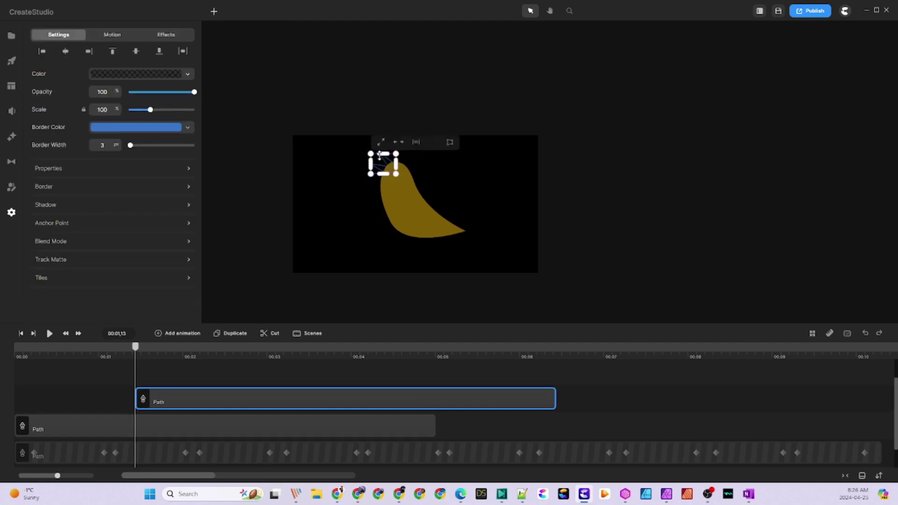
Fill the beak with yellow ffe900 and set its border width to 0 px.
{"action": "left_click", "coordinate": [136, 73]}
{"action": "left_click", "coordinate": [202, 201]}
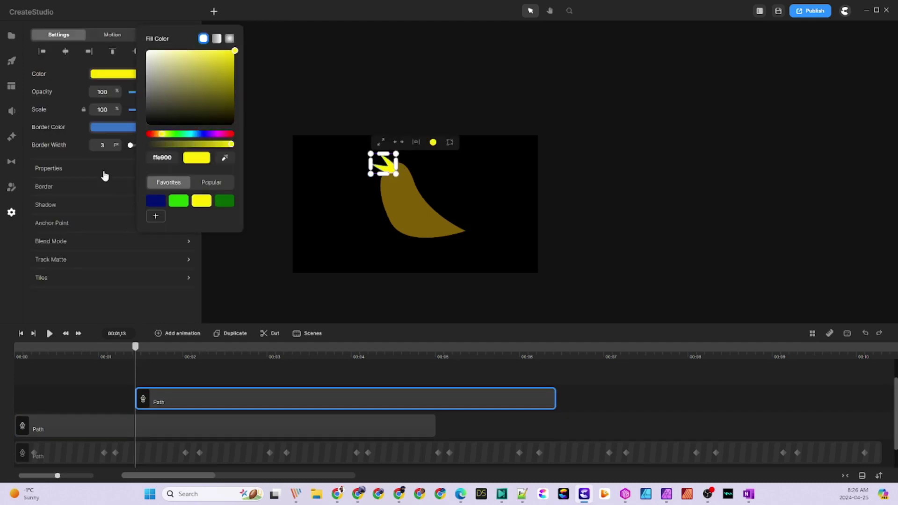
{"action": "left_click", "coordinate": [104, 173]}
{"action": "left_click_drag", "start_coordinate": [130, 145], "coordinate": [124, 145]}
Nudge the yellow beak into place on the head and move its clip to the start of the timeline.
{"action": "scroll", "coordinate": [388, 159], "scroll_direction": "up", "scroll_amount": 5}
{"action": "left_click_drag", "start_coordinate": [395, 187], "coordinate": [378, 189]}
{"action": "left_click", "coordinate": [614, 144]}
{"action": "scroll", "coordinate": [616, 149], "scroll_direction": "down", "scroll_amount": 6}
{"action": "scroll", "coordinate": [634, 151], "scroll_direction": "up", "scroll_amount": 3}
{"action": "left_click", "coordinate": [635, 151]}
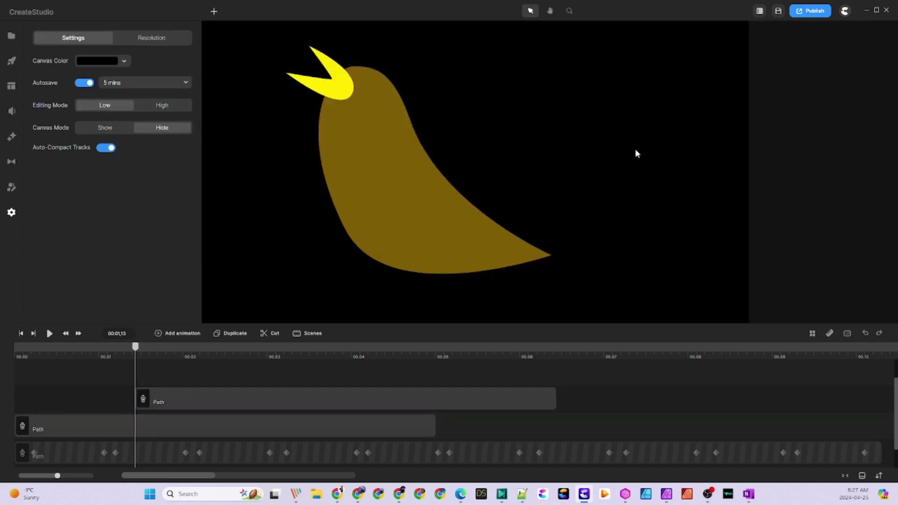
{"action": "left_click_drag", "start_coordinate": [321, 400], "coordinate": [201, 401]}
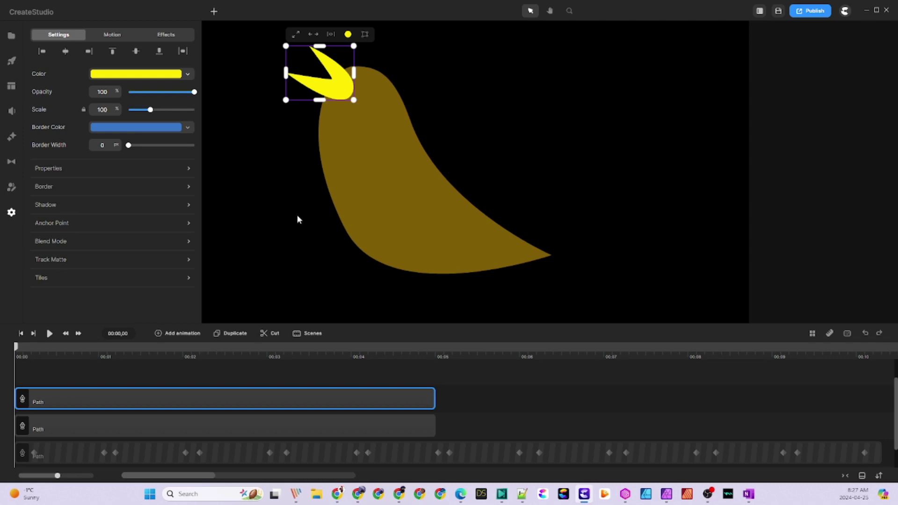
{"action": "left_click", "coordinate": [262, 125]}
Draw one closed Pen-tool shape forming a two-lobed wattle below the beak and a pointed comb above the head.
{"action": "left_click", "coordinate": [214, 11]}
{"action": "left_click", "coordinate": [229, 122]}
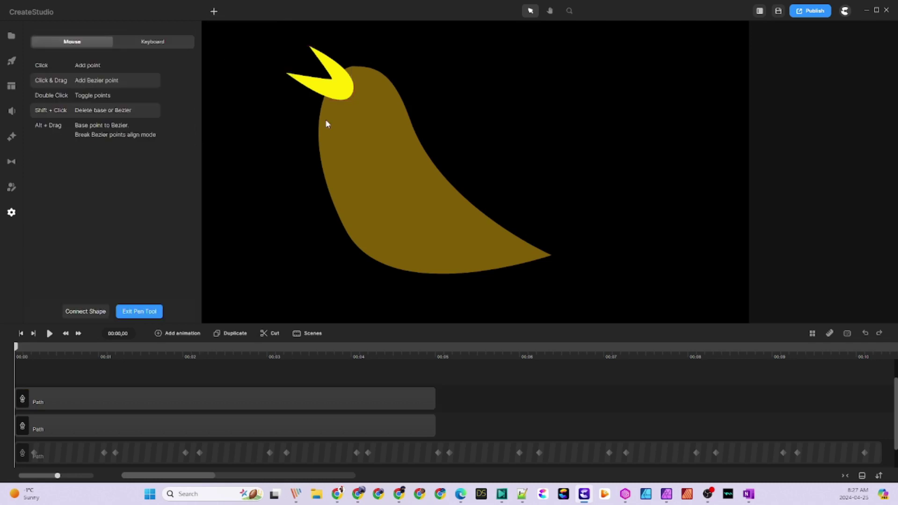
{"action": "left_click", "coordinate": [315, 98]}
{"action": "left_click_drag", "start_coordinate": [283, 117], "coordinate": [321, 137]}
{"action": "left_click", "coordinate": [319, 110]}
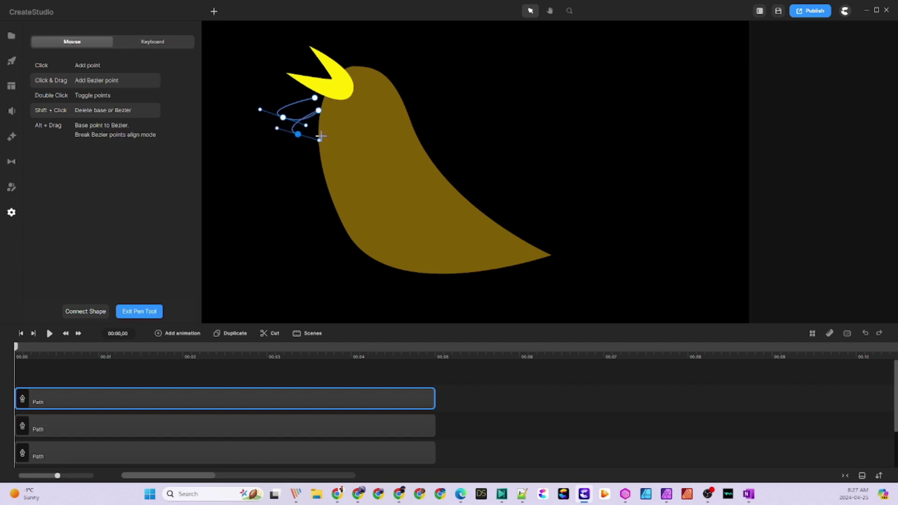
{"action": "left_click", "coordinate": [377, 69]}
{"action": "left_click_drag", "start_coordinate": [356, 30], "coordinate": [345, 44]}
{"action": "left_click", "coordinate": [342, 75]}
{"action": "left_click", "coordinate": [315, 97]}
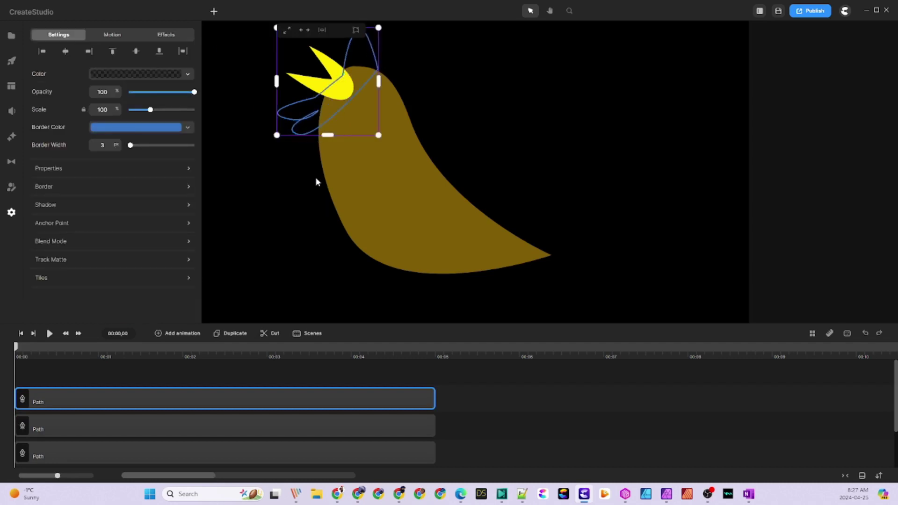
Give the comb-and-wattle shape an opaque dark red fill and a border width of 0 px.
{"action": "left_click", "coordinate": [141, 75]}
{"action": "left_click", "coordinate": [233, 105]}
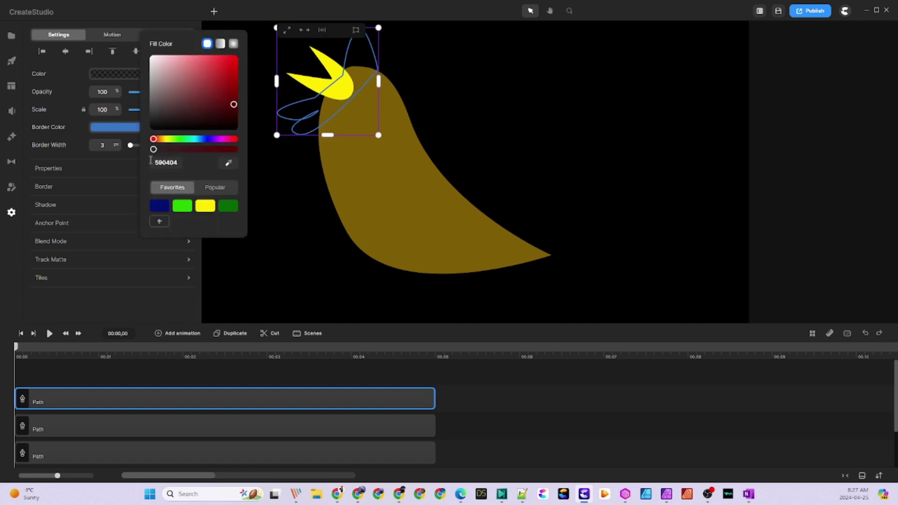
{"action": "left_click_drag", "start_coordinate": [234, 106], "coordinate": [228, 80]}
{"action": "left_click_drag", "start_coordinate": [131, 145], "coordinate": [125, 146]}
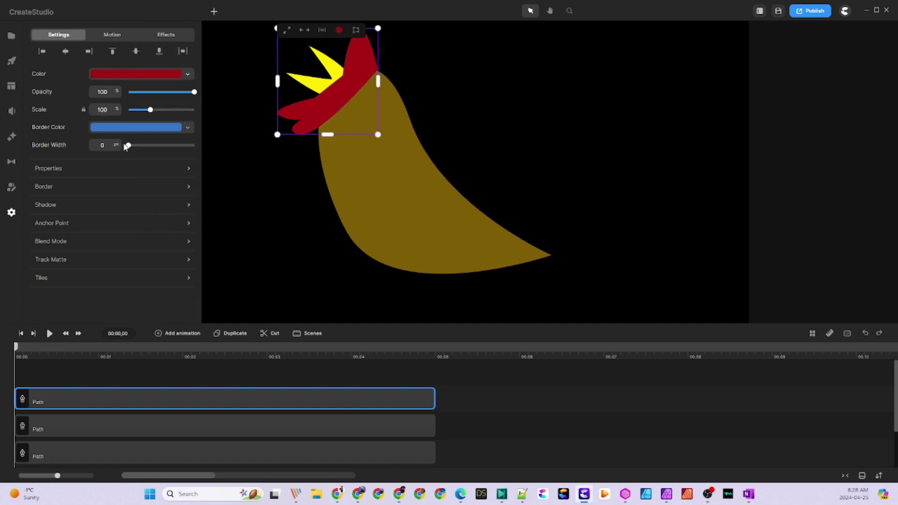
Reorder the timeline layers so the red comb-and-wattle shape sits behind the body and the beak.
{"action": "left_click_drag", "start_coordinate": [88, 423], "coordinate": [88, 374]}
{"action": "scroll", "coordinate": [72, 420], "scroll_direction": "down", "scroll_amount": 2}
{"action": "left_click_drag", "start_coordinate": [72, 419], "coordinate": [50, 457]}
{"action": "scroll", "coordinate": [108, 376], "scroll_direction": "up", "scroll_amount": 1}
{"action": "left_click", "coordinate": [106, 386]}
{"action": "left_click_drag", "start_coordinate": [107, 387], "coordinate": [107, 411]}
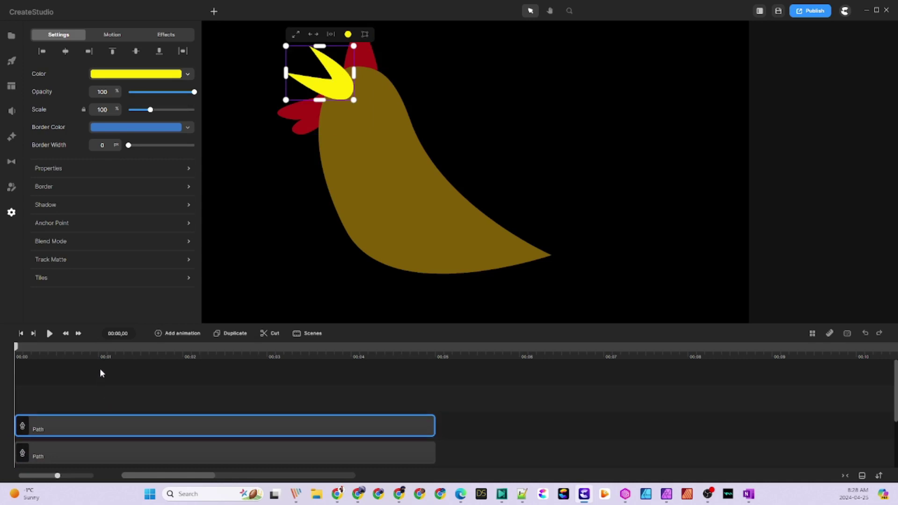
Widen the red comb-and-wattle shape to 118% scale and position it behind the head.
{"action": "left_click", "coordinate": [425, 75]}
{"action": "left_click", "coordinate": [366, 45]}
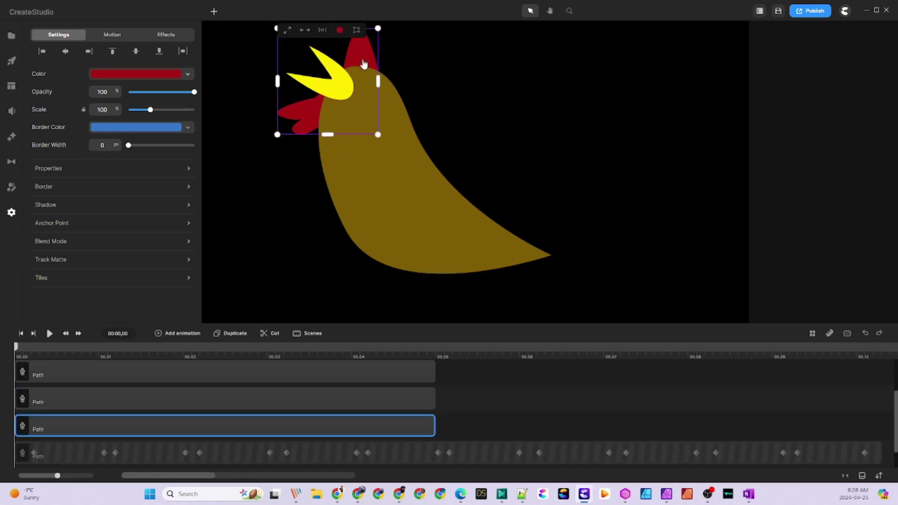
{"action": "left_click_drag", "start_coordinate": [379, 57], "coordinate": [370, 61]}
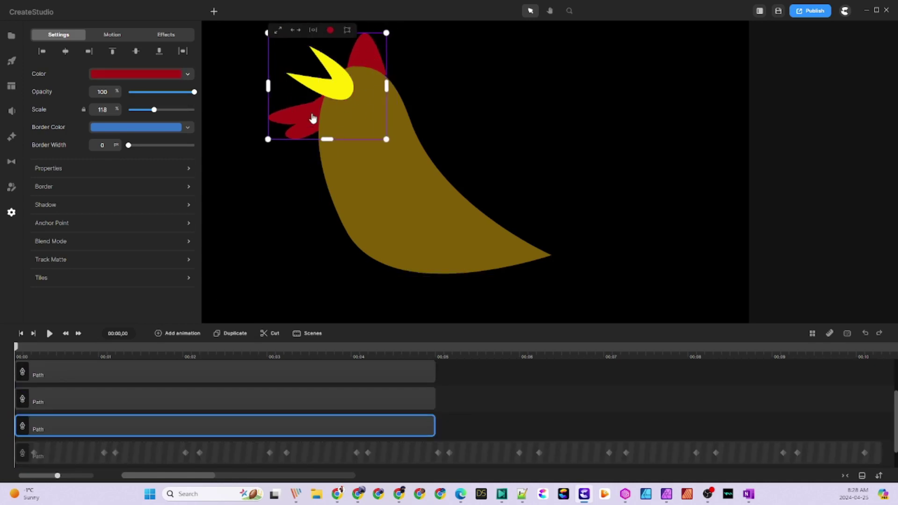
Reshape the red wattle's points and curves into two shorter, rounder lobes below the beak.
{"action": "left_click", "coordinate": [213, 12]}
{"action": "left_click", "coordinate": [229, 48]}
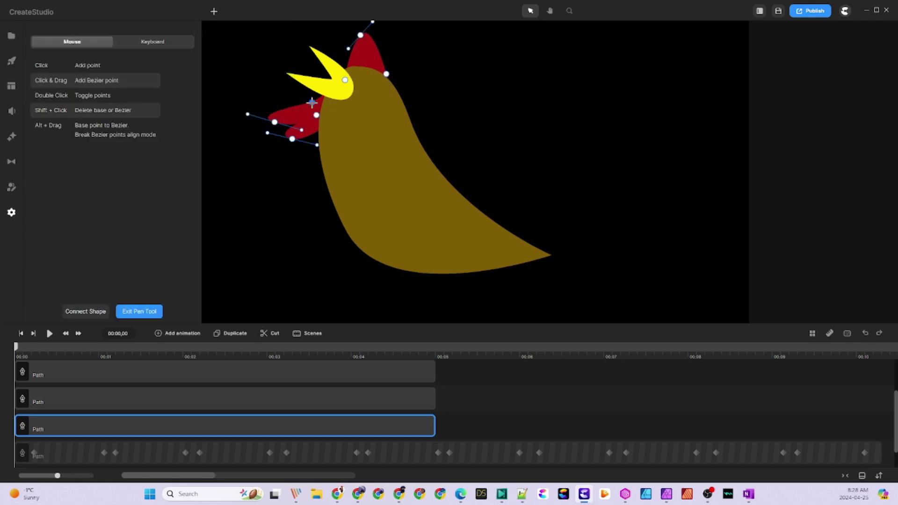
{"action": "left_click_drag", "start_coordinate": [317, 114], "coordinate": [340, 162]}
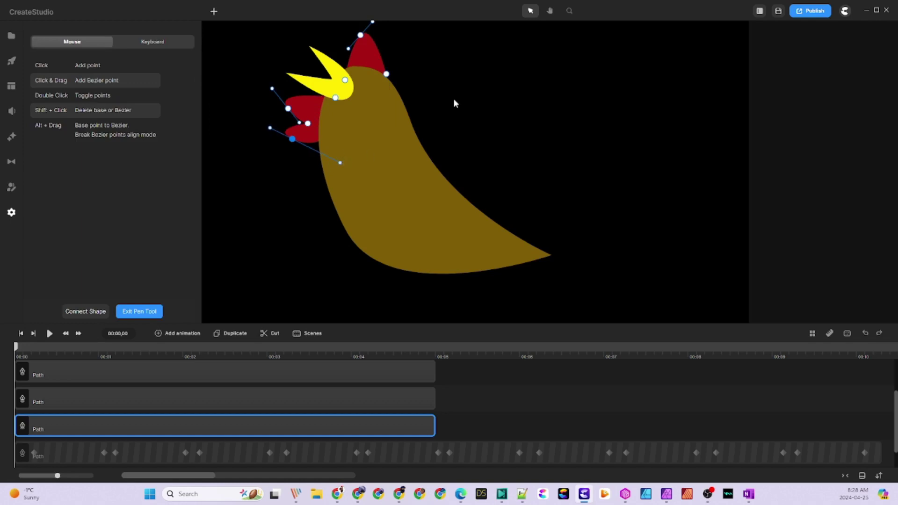
{"action": "key", "text": "Escape"}
Draw a closed Pen-tool leg and foot beneath the bird's belly, with two front toes, one lower toe and one back toe.
{"action": "scroll", "coordinate": [370, 153], "scroll_direction": "down", "scroll_amount": 3}
{"action": "scroll", "coordinate": [385, 201], "scroll_direction": "up", "scroll_amount": 3}
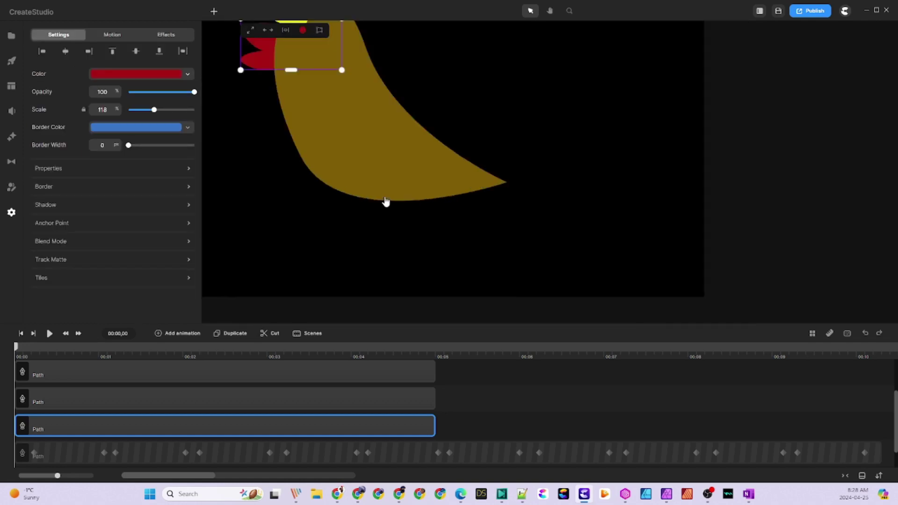
{"action": "left_click", "coordinate": [341, 236]}
{"action": "left_click", "coordinate": [214, 12]}
{"action": "left_click", "coordinate": [219, 51]}
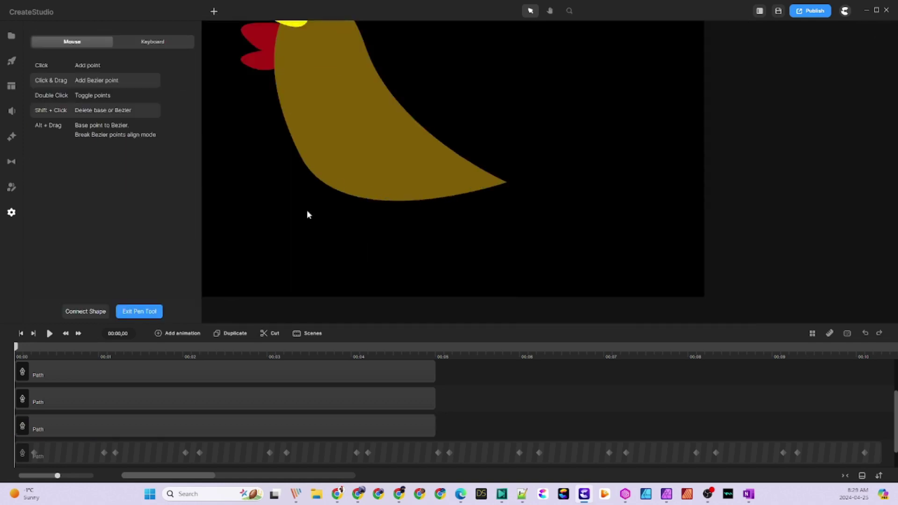
{"action": "left_click", "coordinate": [361, 184]}
{"action": "left_click_drag", "start_coordinate": [351, 218], "coordinate": [321, 222]}
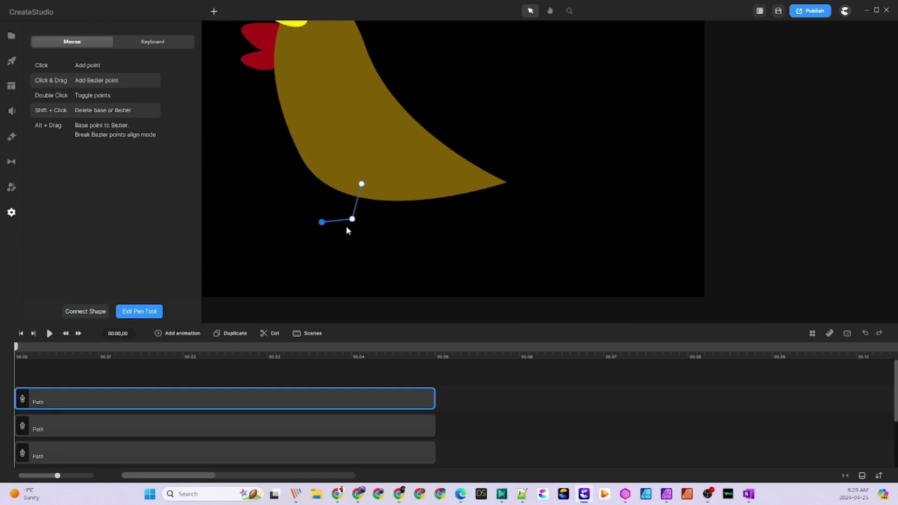
{"action": "left_click", "coordinate": [318, 236]}
{"action": "left_click", "coordinate": [353, 231]}
{"action": "left_click", "coordinate": [356, 244]}
{"action": "left_click", "coordinate": [361, 230]}
{"action": "left_click", "coordinate": [361, 184]}
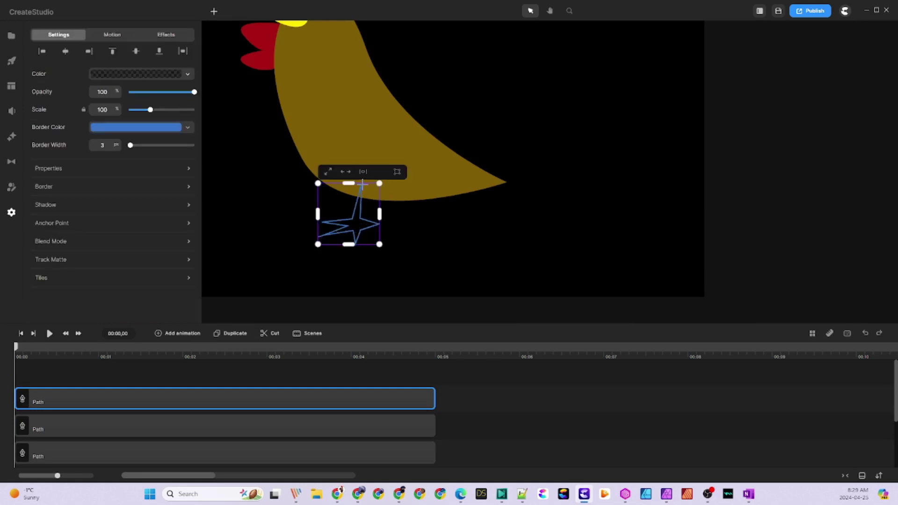
Give the leg and foot an opaque golden yellow fill and set the border width to 0 px.
{"action": "left_click", "coordinate": [149, 75]}
{"action": "left_click_drag", "start_coordinate": [164, 140], "coordinate": [246, 147]}
{"action": "left_click", "coordinate": [229, 61]}
{"action": "left_click_drag", "start_coordinate": [130, 146], "coordinate": [115, 144]}
Reshape the yellow foot's points to straighten and lengthen the leg, slim the toes and angle the lower toe backward.
{"action": "left_click", "coordinate": [214, 11]}
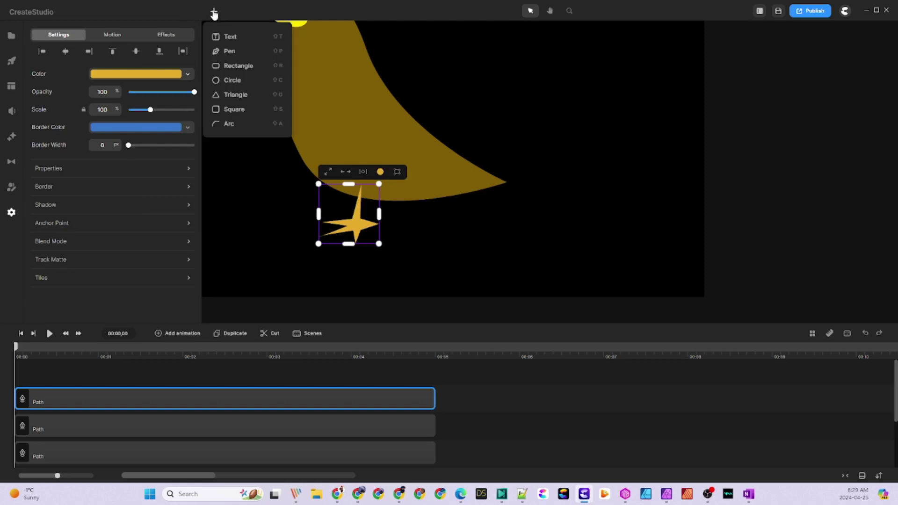
{"action": "left_click", "coordinate": [228, 52]}
{"action": "scroll", "coordinate": [373, 247], "scroll_direction": "up", "scroll_amount": 5}
{"action": "left_click_drag", "start_coordinate": [338, 201], "coordinate": [333, 188]}
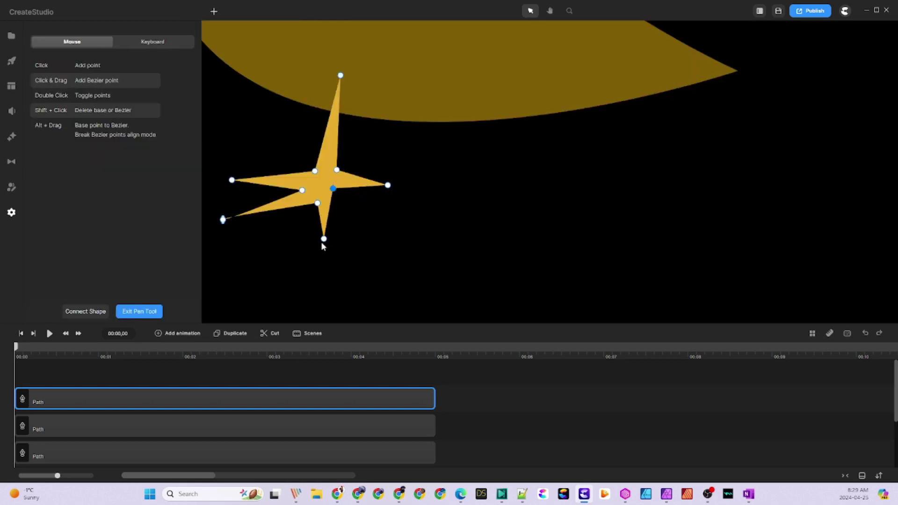
{"action": "left_click_drag", "start_coordinate": [323, 238], "coordinate": [318, 193]}
{"action": "left_click_drag", "start_coordinate": [302, 191], "coordinate": [309, 173]}
{"action": "left_click_drag", "start_coordinate": [341, 75], "coordinate": [320, 63]}
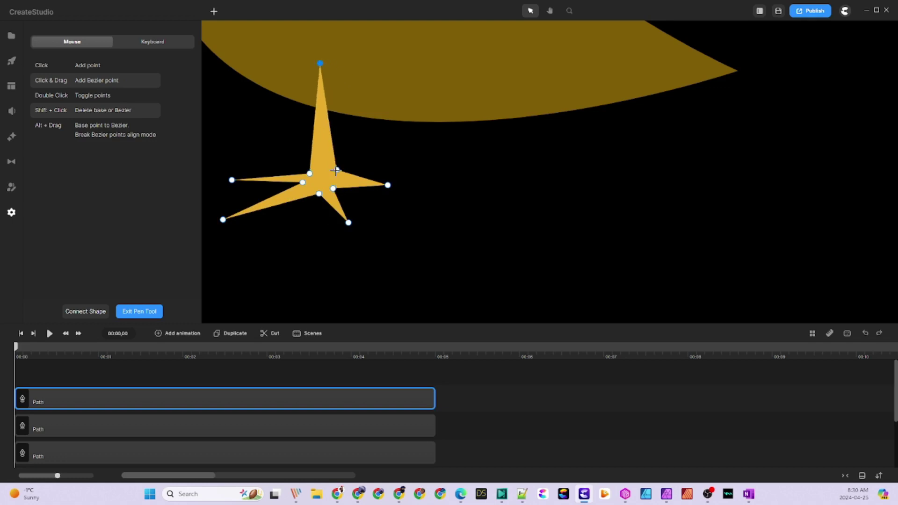
{"action": "left_click_drag", "start_coordinate": [336, 169], "coordinate": [357, 178]}
{"action": "left_click", "coordinate": [462, 229]}
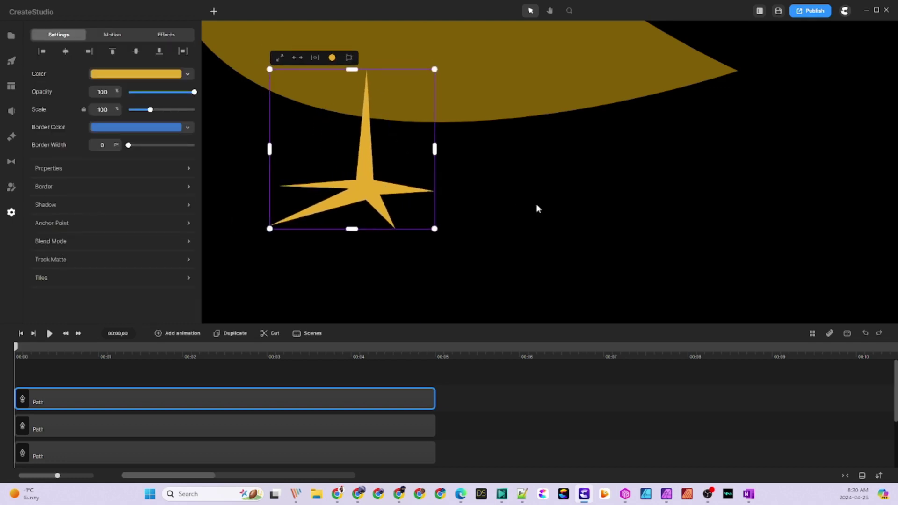
Group all the bird's shapes: body, beak, red comb and wattle, and leg.
{"action": "left_click", "coordinate": [535, 204]}
{"action": "scroll", "coordinate": [527, 206], "scroll_direction": "down", "scroll_amount": 5}
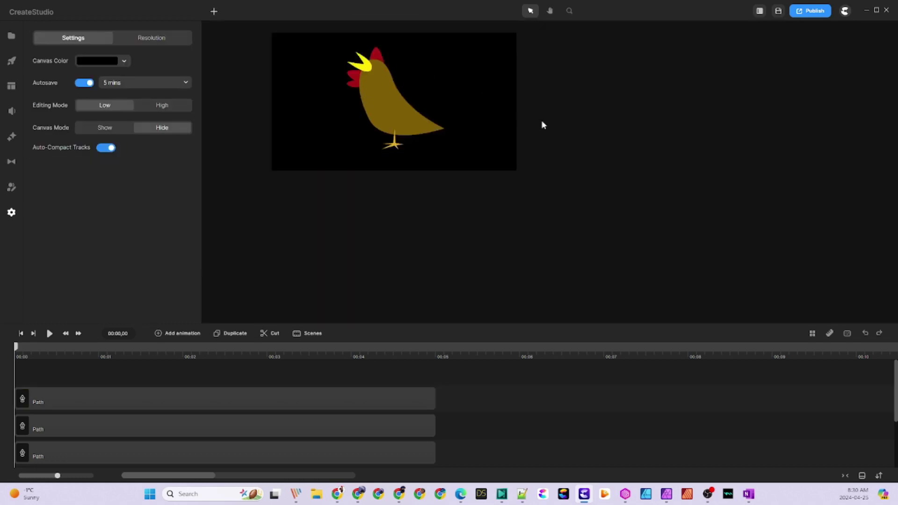
{"action": "left_click_drag", "start_coordinate": [467, 426], "coordinate": [290, 316]}
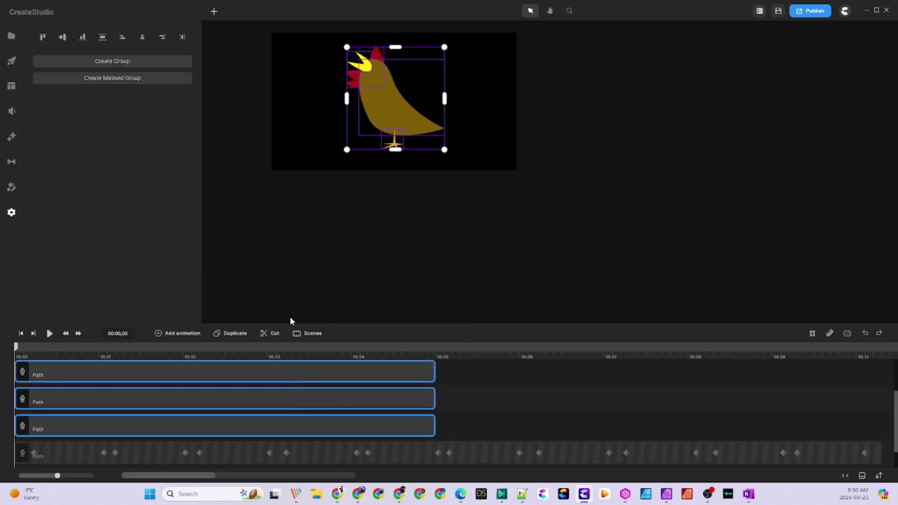
{"action": "key", "text": "ctrl+g"}
Extend the bird group and its body, beak and foot layers to about 10 seconds, returning to the main timeline.
{"action": "left_click_drag", "start_coordinate": [435, 399], "coordinate": [877, 395]}
{"action": "double_click", "coordinate": [318, 400]}
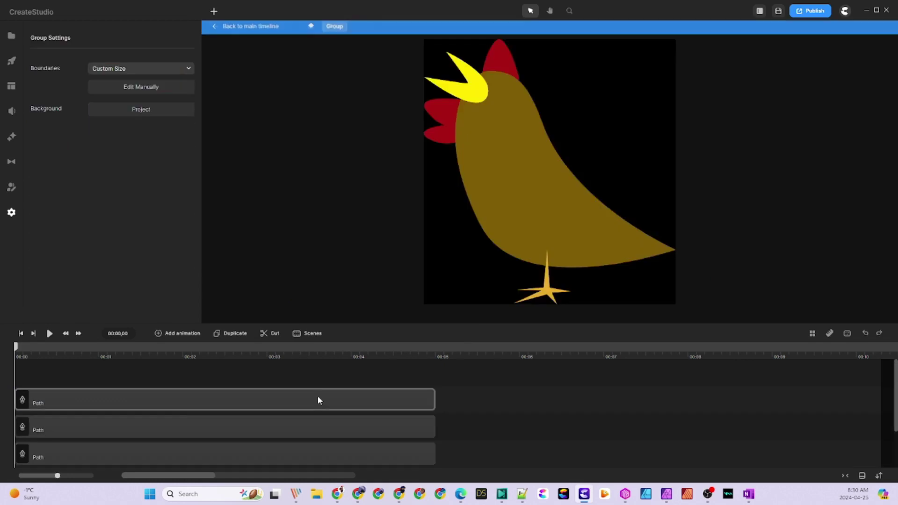
{"action": "left_click_drag", "start_coordinate": [467, 460], "coordinate": [878, 401]}
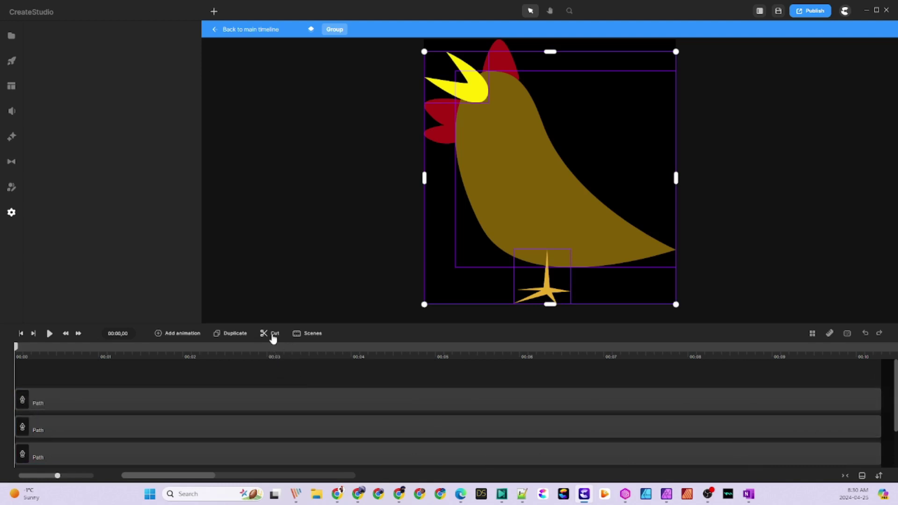
{"action": "left_click", "coordinate": [264, 29]}
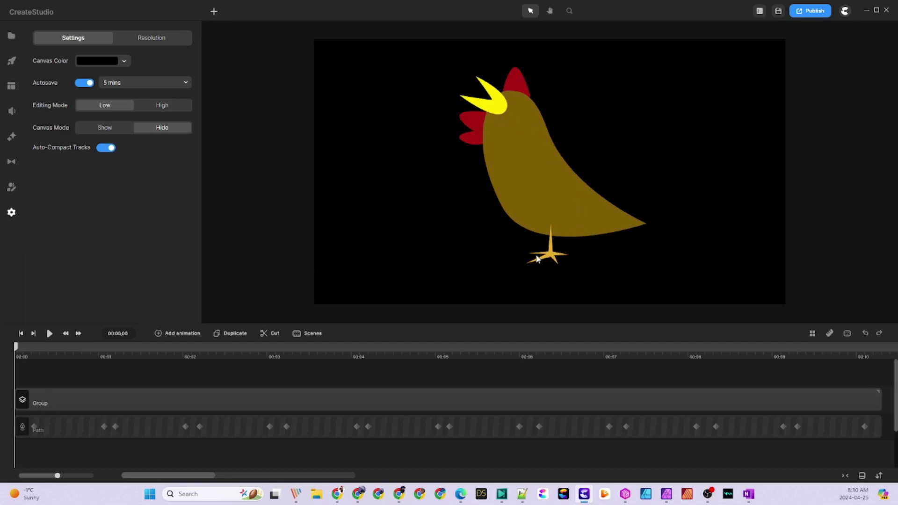
Add a Position, Scale and Distortion animation to the bird group, with keyframes at 00:00,07 and 00:03,15.
{"action": "left_click", "coordinate": [526, 188]}
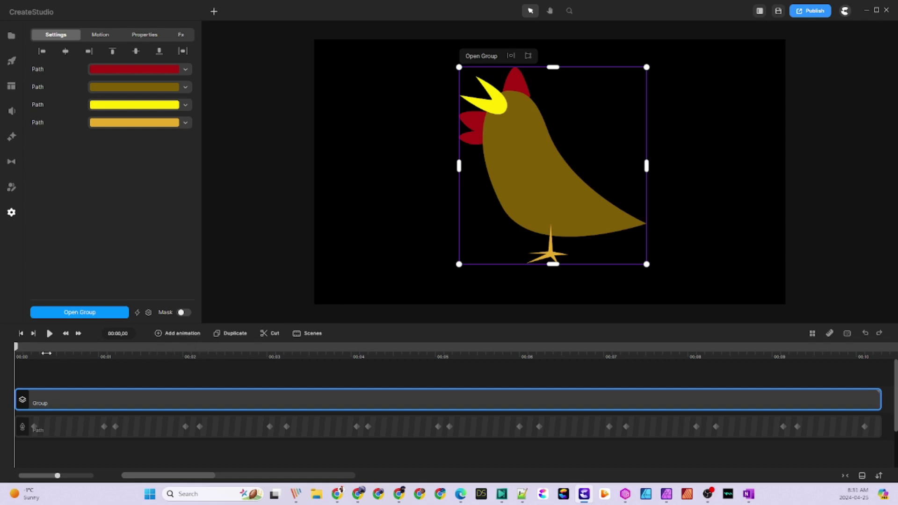
{"action": "left_click", "coordinate": [33, 346]}
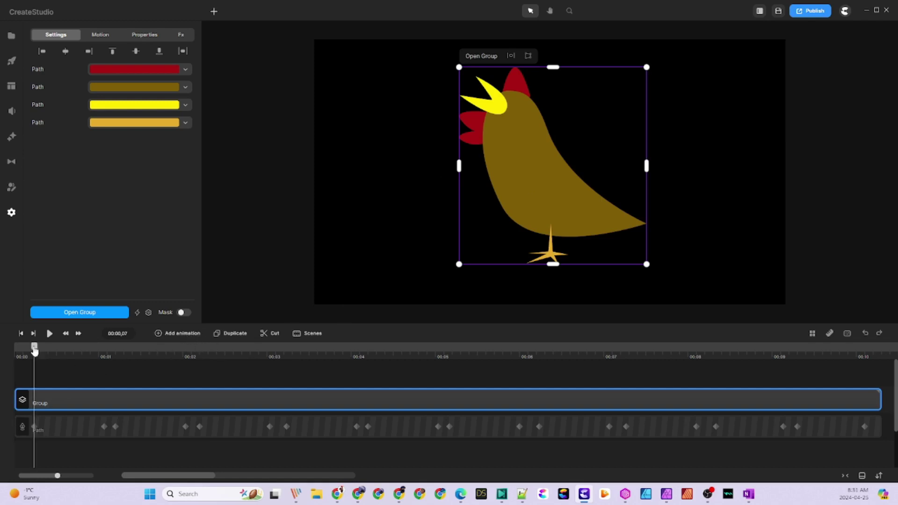
{"action": "left_click", "coordinate": [189, 335]}
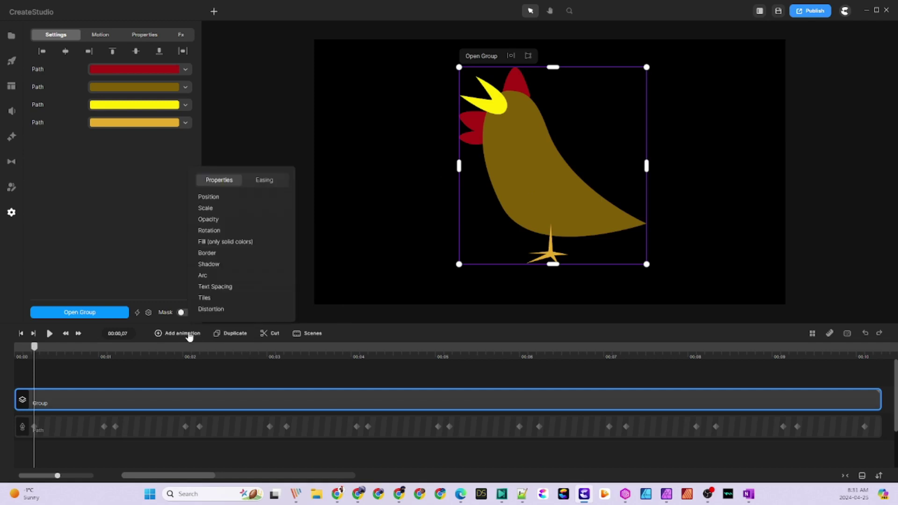
{"action": "left_click", "coordinate": [218, 312]}
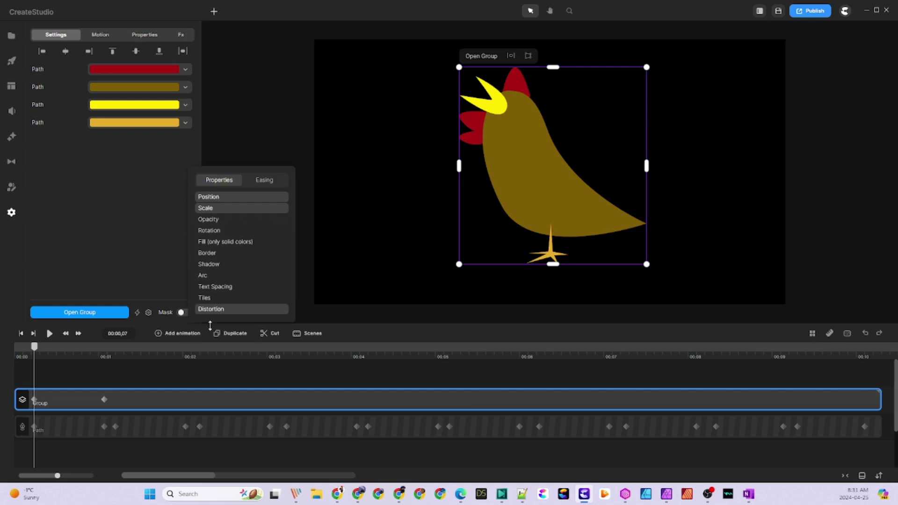
{"action": "left_click_drag", "start_coordinate": [108, 400], "coordinate": [336, 406]}
{"action": "left_click", "coordinate": [548, 179]}
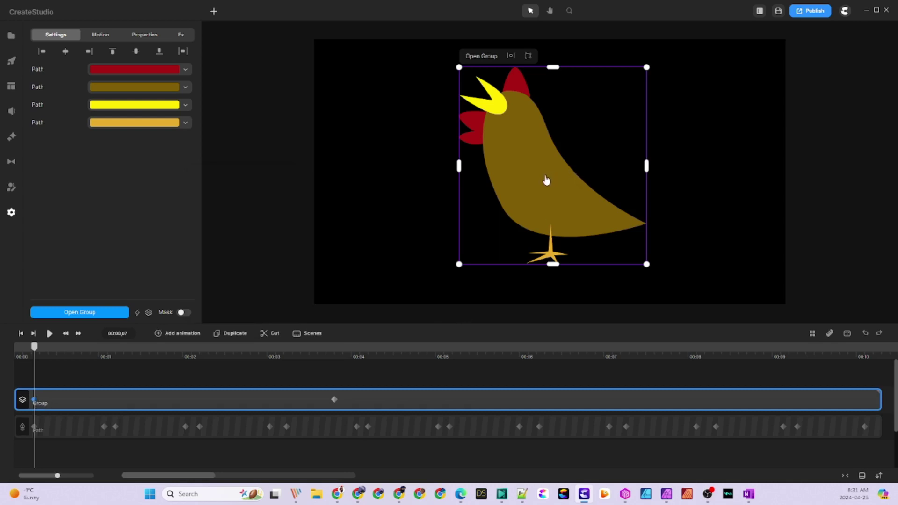
{"action": "left_click_drag", "start_coordinate": [335, 400], "coordinate": [307, 413]}
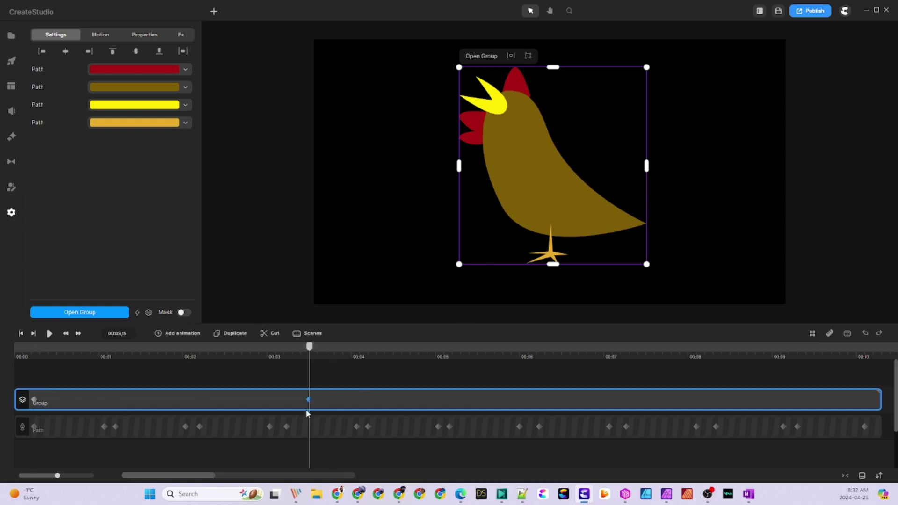
Distort the bird group's head corner up and outward at the end keyframe, and move that keyframe to just after 2 seconds.
{"action": "left_click", "coordinate": [527, 57]}
{"action": "left_click_drag", "start_coordinate": [459, 67], "coordinate": [430, 35]}
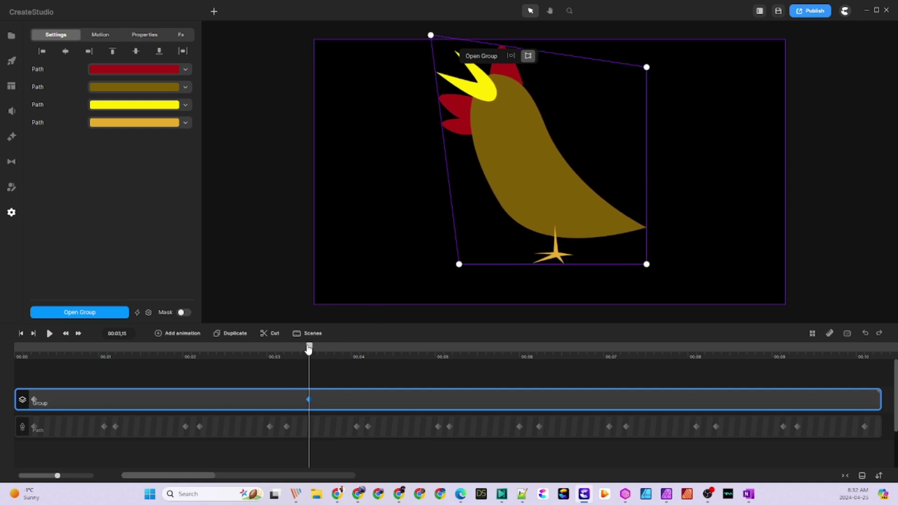
{"action": "left_click_drag", "start_coordinate": [309, 348], "coordinate": [307, 398]}
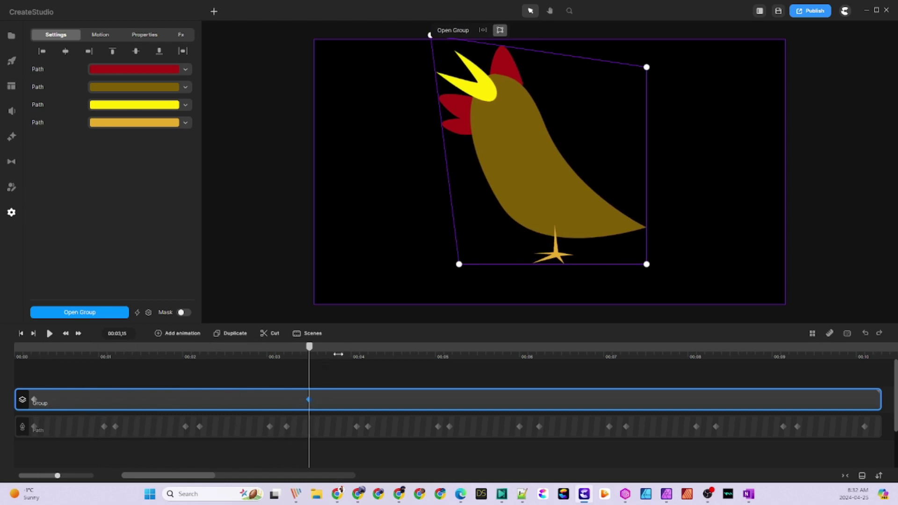
{"action": "left_click_drag", "start_coordinate": [307, 399], "coordinate": [194, 399]}
Add a second Position, Scale and Distortion animation to the bird group, with keyframes at 00:03,04 and 00:04,11.
{"action": "left_click", "coordinate": [279, 356]}
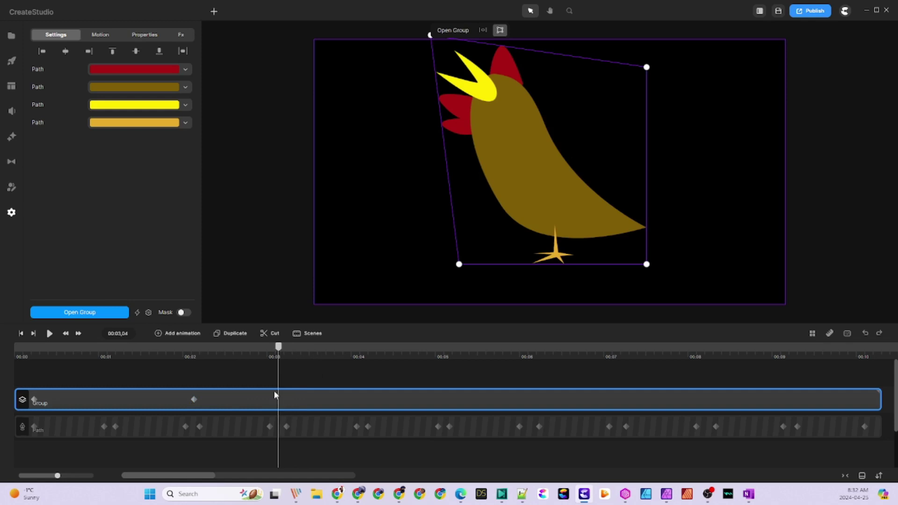
{"action": "left_click", "coordinate": [183, 333]}
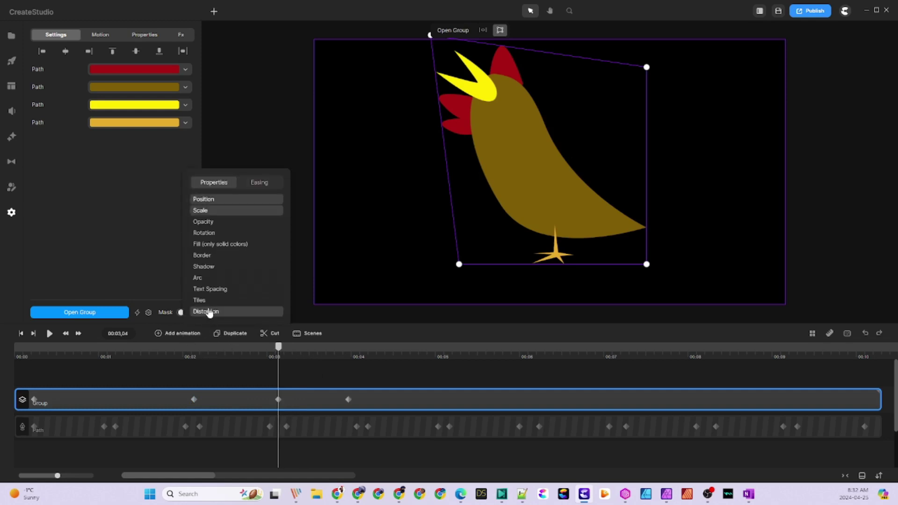
{"action": "left_click_drag", "start_coordinate": [347, 400], "coordinate": [382, 401]}
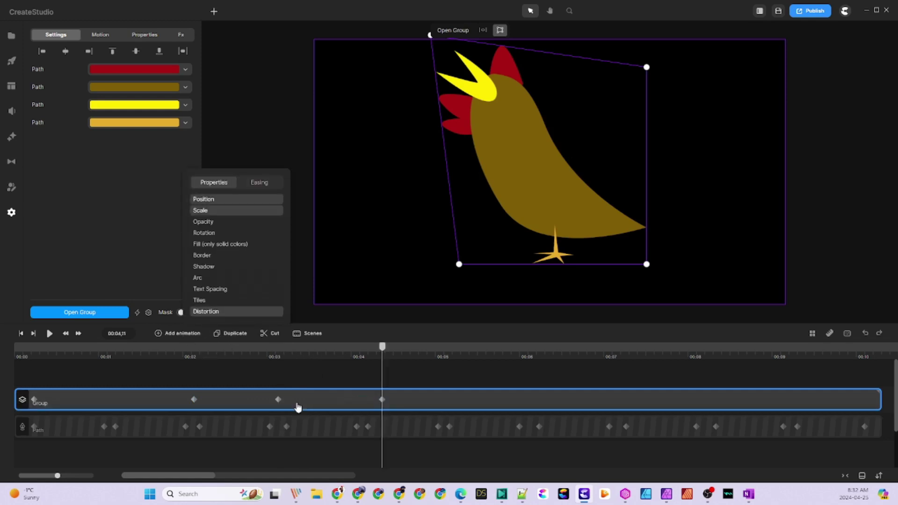
{"action": "left_click", "coordinate": [277, 398]}
{"action": "left_click", "coordinate": [549, 188]}
{"action": "left_click", "coordinate": [380, 400]}
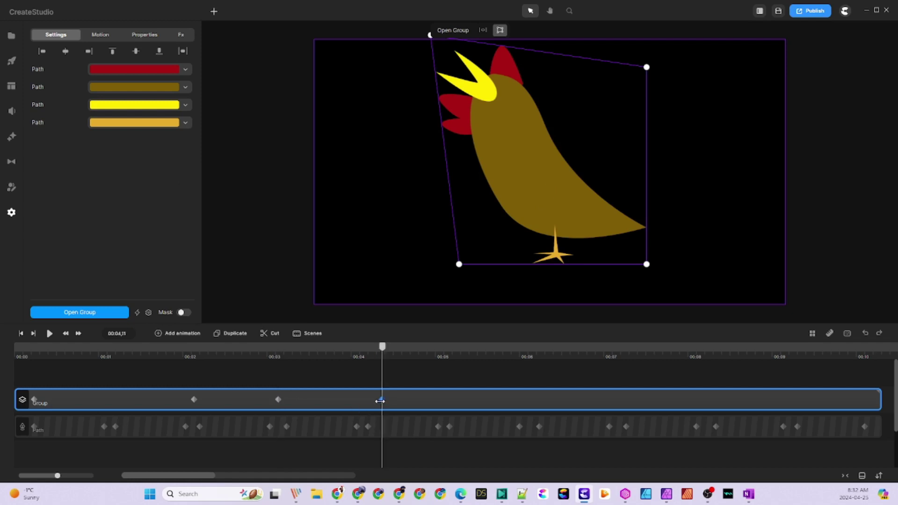
Distort the bird group's head corner back to its original rectangular position at the 00:04,11 keyframe.
{"action": "left_click", "coordinate": [500, 30]}
{"action": "left_click", "coordinate": [500, 30]}
{"action": "left_click_drag", "start_coordinate": [429, 36], "coordinate": [458, 66]}
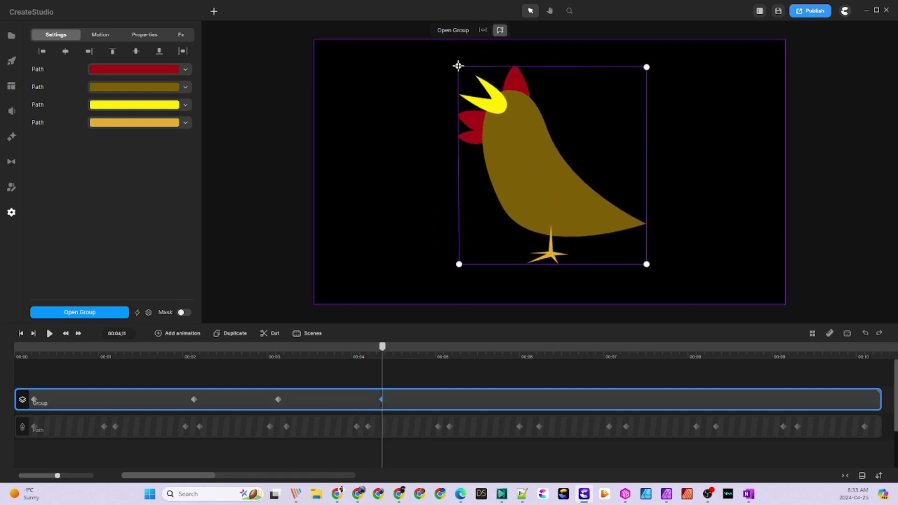
Play back the bird group's distortion animation from the start.
{"action": "left_click_drag", "start_coordinate": [382, 353], "coordinate": [21, 346]}
{"action": "left_click", "coordinate": [49, 334]}
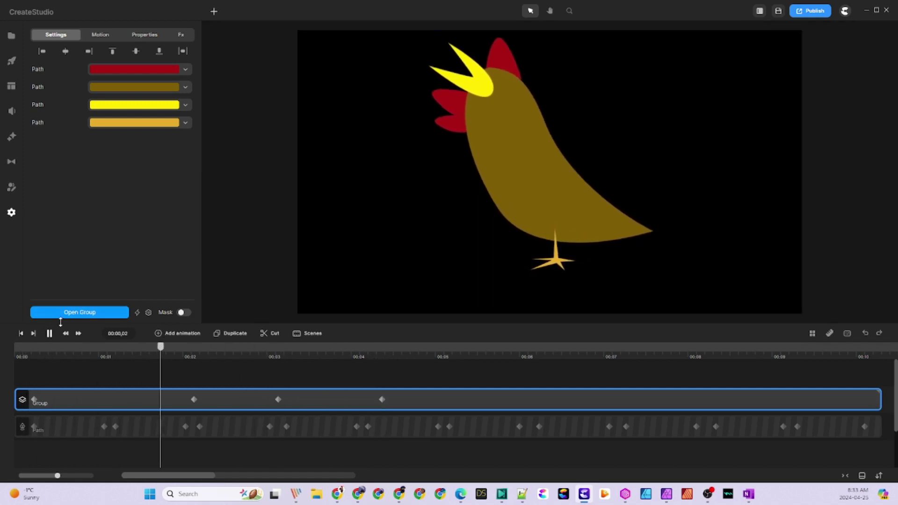
{"action": "left_click", "coordinate": [514, 392]}
Extend the red comb and wattle layer inside the bird group to about 10 seconds and return to the main timeline.
{"action": "double_click", "coordinate": [448, 405]}
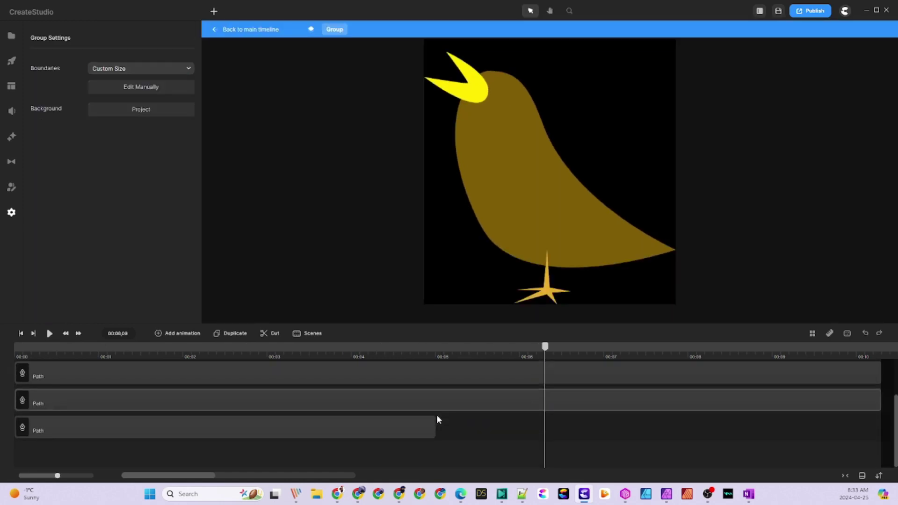
{"action": "left_click_drag", "start_coordinate": [430, 428], "coordinate": [863, 426]}
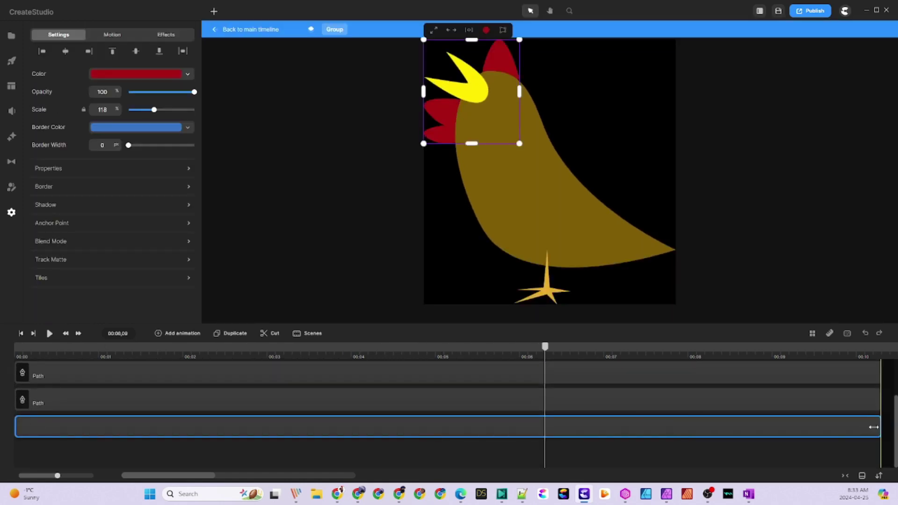
{"action": "left_click", "coordinate": [271, 33]}
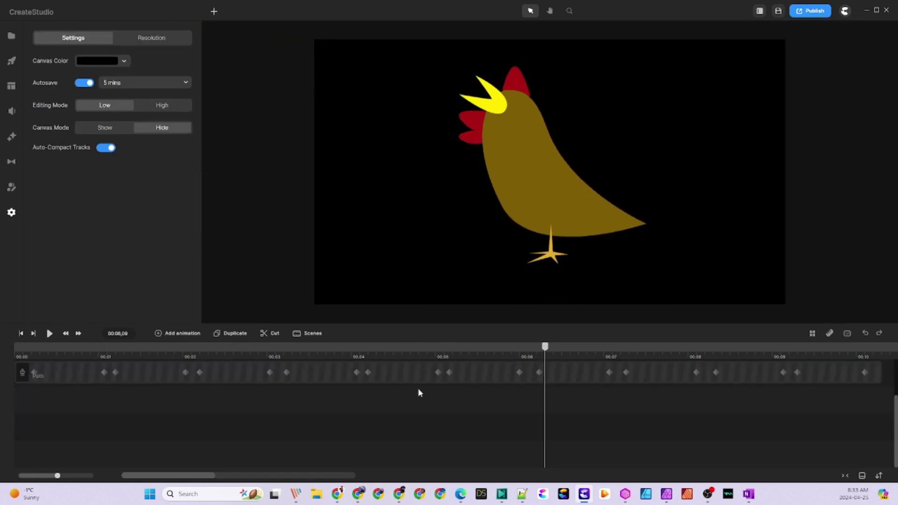
Replay the bird animation from the start to check the comb and wattle, stopping at about 7 seconds.
{"action": "left_click_drag", "start_coordinate": [545, 346], "coordinate": [16, 362]}
{"action": "left_click", "coordinate": [49, 333]}
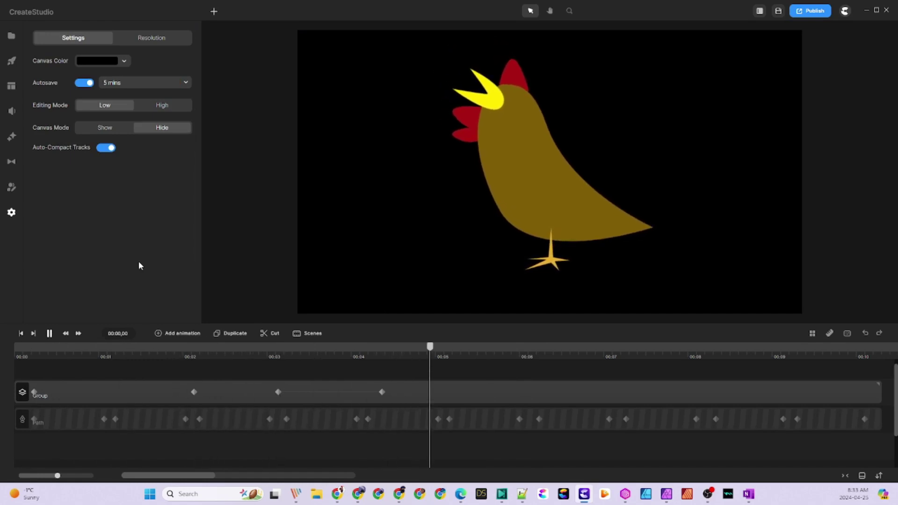
{"action": "key", "text": "space"}
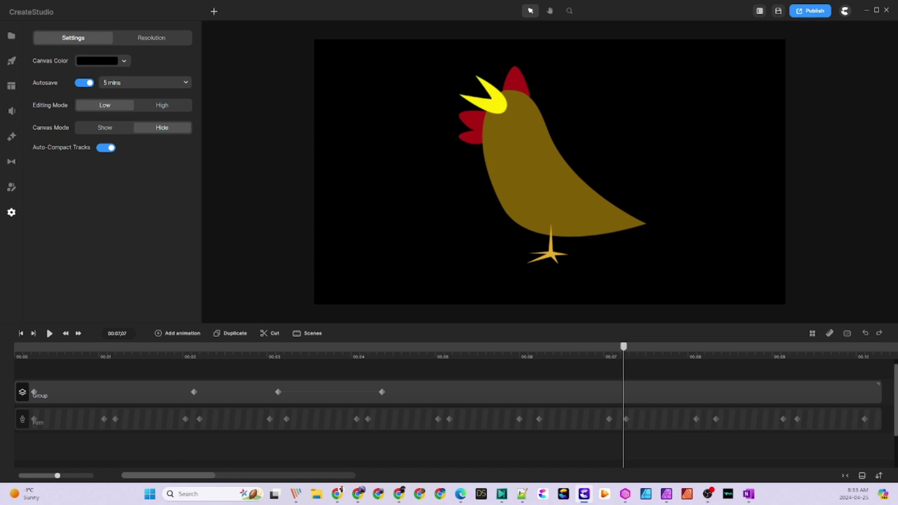
Add a rectangle and narrow it to a thin vertical stem with a scale of 1%.
{"action": "left_click", "coordinate": [214, 11]}
{"action": "left_click", "coordinate": [230, 67]}
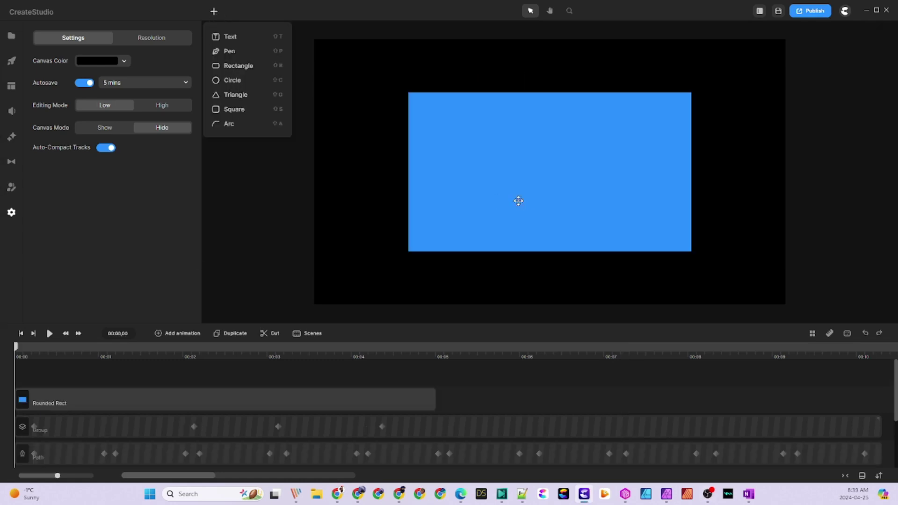
{"action": "left_click", "coordinate": [717, 216]}
{"action": "left_click_drag", "start_coordinate": [773, 215], "coordinate": [485, 219]}
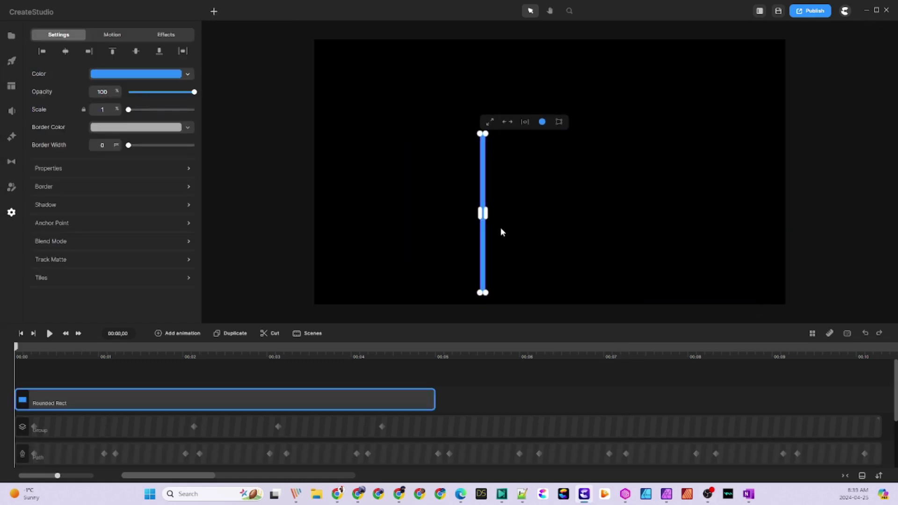
Center the stem horizontally on the canvas and fill it with dark green 076802.
{"action": "left_click", "coordinate": [65, 52]}
{"action": "left_click", "coordinate": [150, 76]}
{"action": "left_click", "coordinate": [233, 207]}
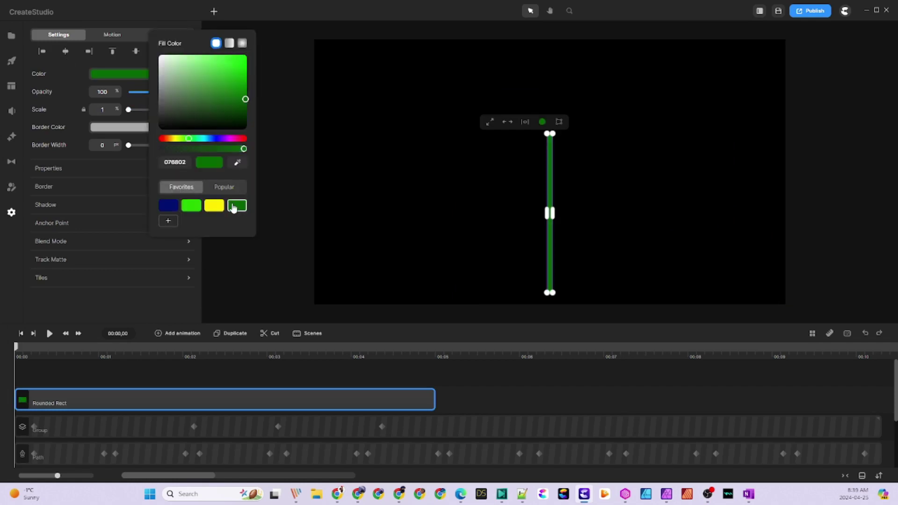
Add a Position, Scale and Distortion animation to the stem at 00:00,06 and shorten it to a small stub at the first keyframe.
{"action": "left_click", "coordinate": [33, 349]}
{"action": "left_click", "coordinate": [208, 332]}
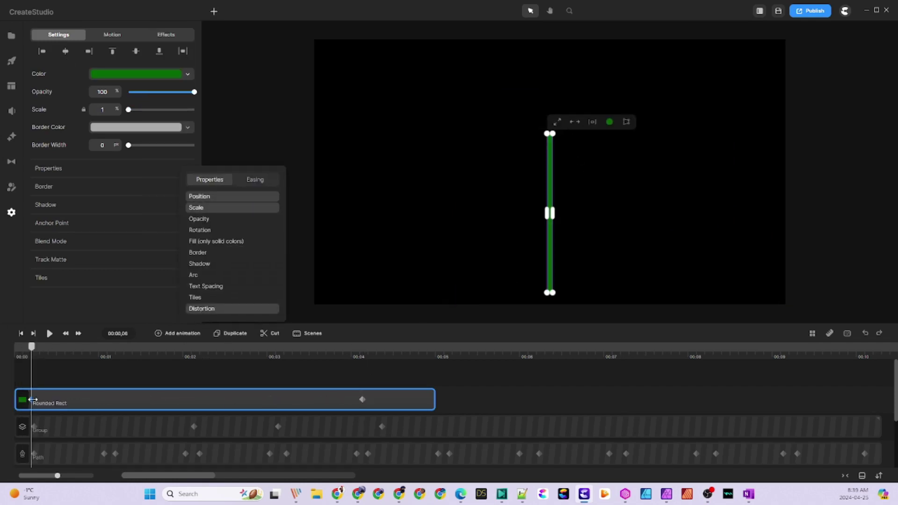
{"action": "scroll", "coordinate": [562, 159], "scroll_direction": "up", "scroll_amount": 1}
{"action": "left_click_drag", "start_coordinate": [530, 90], "coordinate": [530, 311]}
{"action": "scroll", "coordinate": [610, 239], "scroll_direction": "down", "scroll_amount": 2}
{"action": "scroll", "coordinate": [632, 275], "scroll_direction": "up", "scroll_amount": 2}
{"action": "left_click_drag", "start_coordinate": [395, 83], "coordinate": [380, 267]}
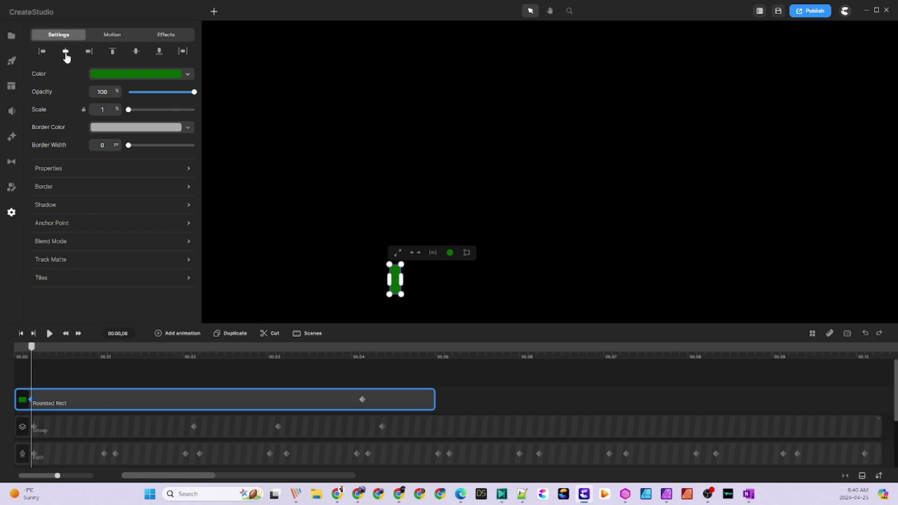
Extend the stem layer to about 10 seconds and place its end keyframe at about 8 seconds.
{"action": "left_click_drag", "start_coordinate": [31, 347], "coordinate": [119, 347]}
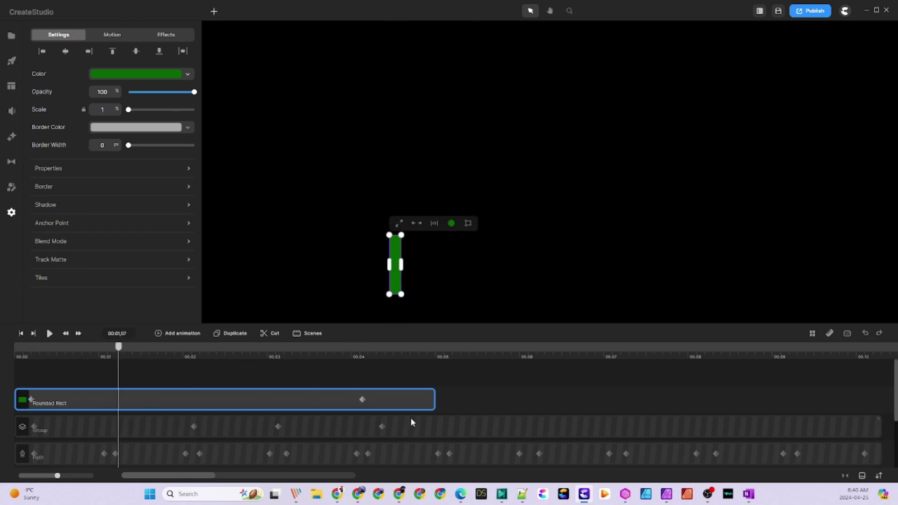
{"action": "left_click_drag", "start_coordinate": [434, 399], "coordinate": [866, 395]}
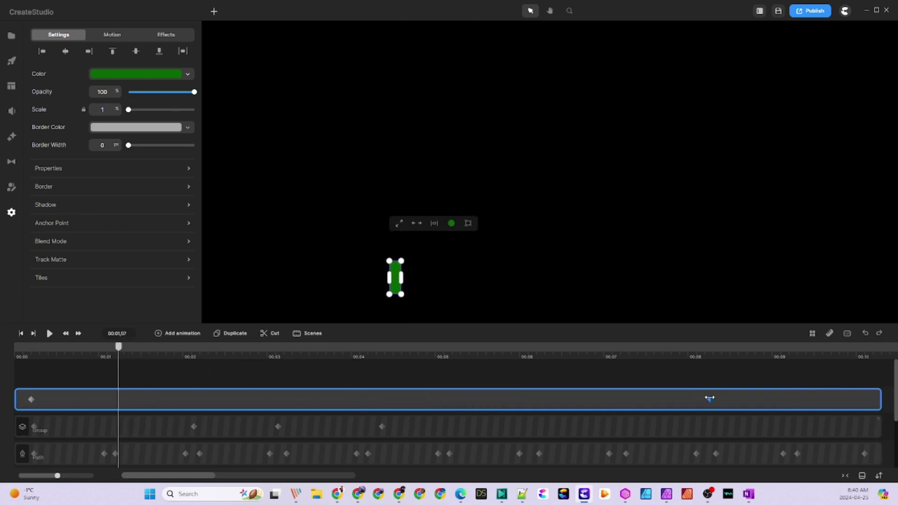
{"action": "left_click_drag", "start_coordinate": [709, 398], "coordinate": [708, 399]}
Draw a closed Pen-tool leaf growing from the upper part of the stem at 00:02,01, with both long sides curved outward.
{"action": "left_click_drag", "start_coordinate": [210, 357], "coordinate": [185, 356]}
{"action": "scroll", "coordinate": [397, 285], "scroll_direction": "up", "scroll_amount": 2}
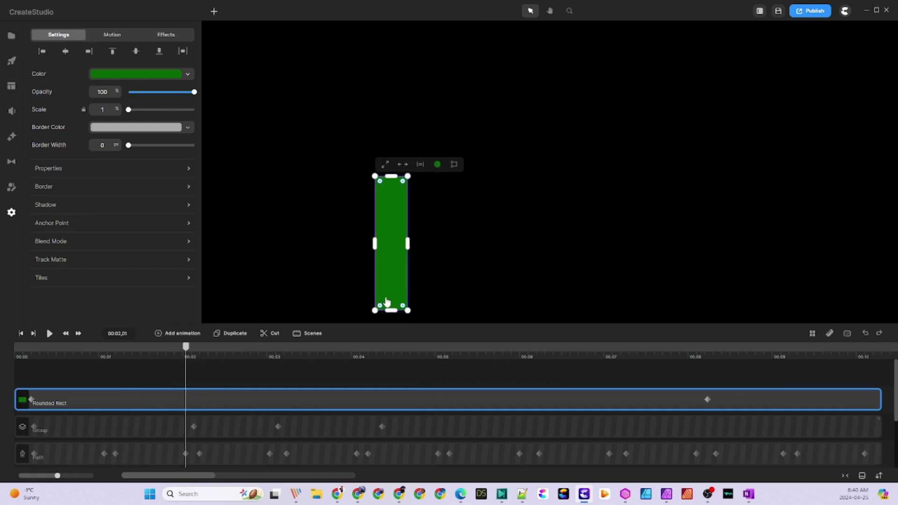
{"action": "left_click", "coordinate": [217, 13]}
{"action": "left_click", "coordinate": [230, 34]}
{"action": "left_click", "coordinate": [394, 232]}
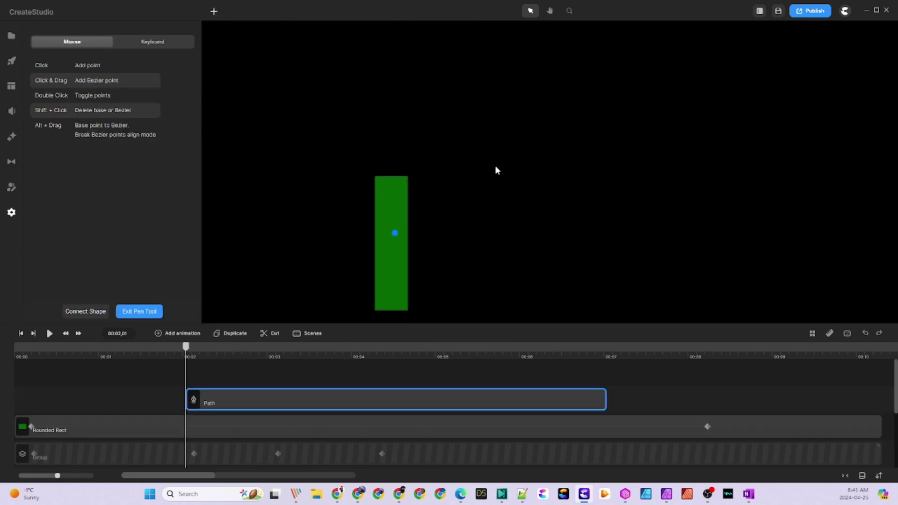
{"action": "left_click", "coordinate": [402, 244]}
{"action": "left_click", "coordinate": [213, 11]}
{"action": "left_click", "coordinate": [229, 52]}
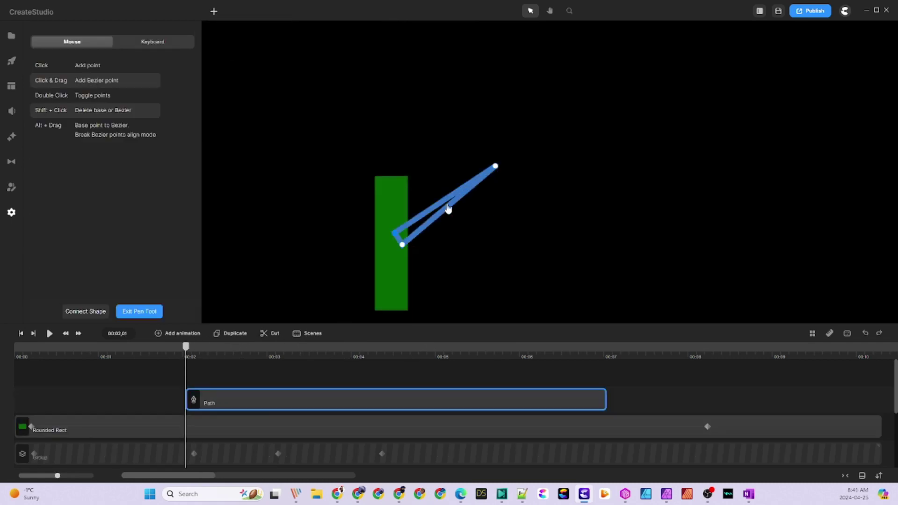
{"action": "left_click_drag", "start_coordinate": [447, 208], "coordinate": [431, 179]}
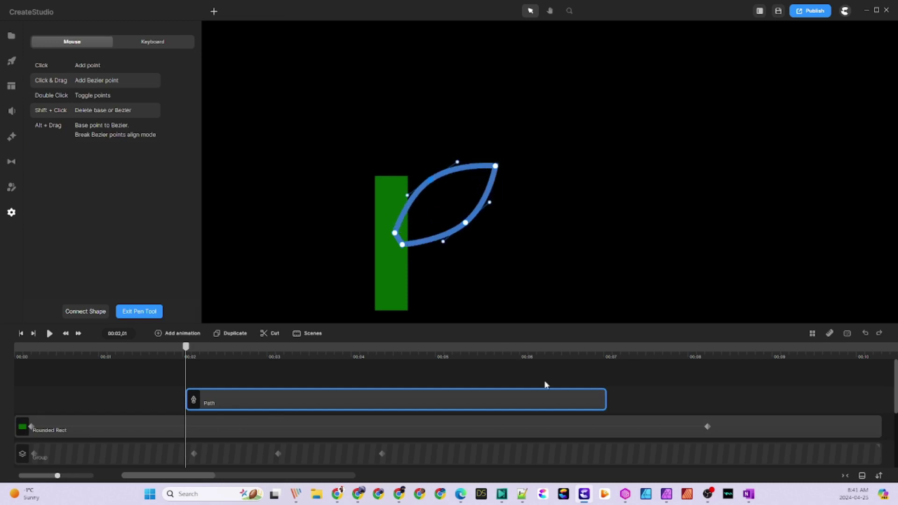
Extend the leaf layer to the end of the stem layer and fill the leaf with the stem's dark green.
{"action": "left_click_drag", "start_coordinate": [604, 402], "coordinate": [881, 391]}
{"action": "left_click", "coordinate": [145, 315]}
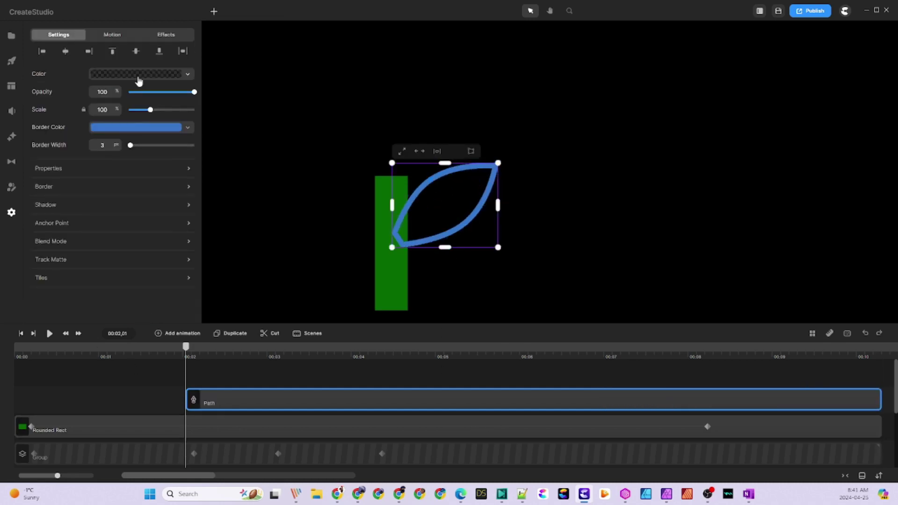
{"action": "left_click", "coordinate": [138, 74]}
{"action": "left_click", "coordinate": [226, 205]}
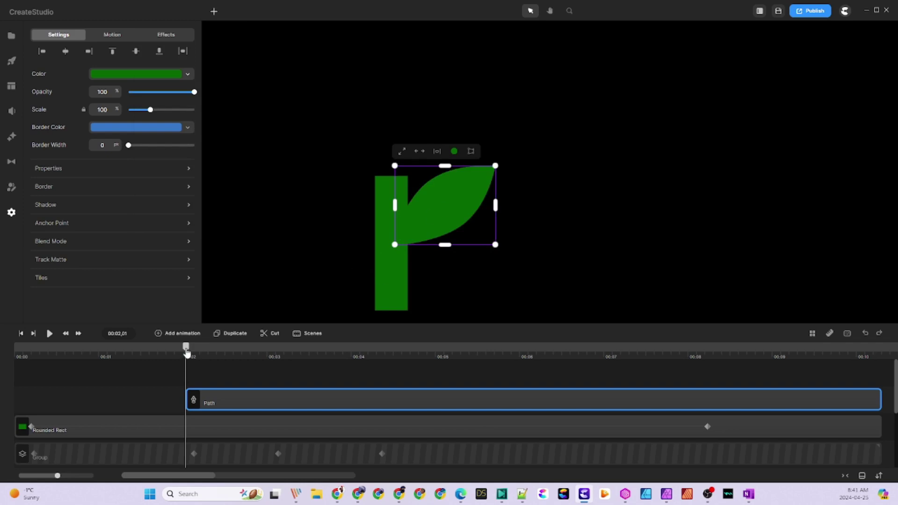
Add a Position, Scale and Distortion animation to the leaf from 00:02,10 to 00:08,07 and shrink the leaf at the first keyframe.
{"action": "left_click_drag", "start_coordinate": [186, 352], "coordinate": [206, 352]}
{"action": "left_click", "coordinate": [189, 334]}
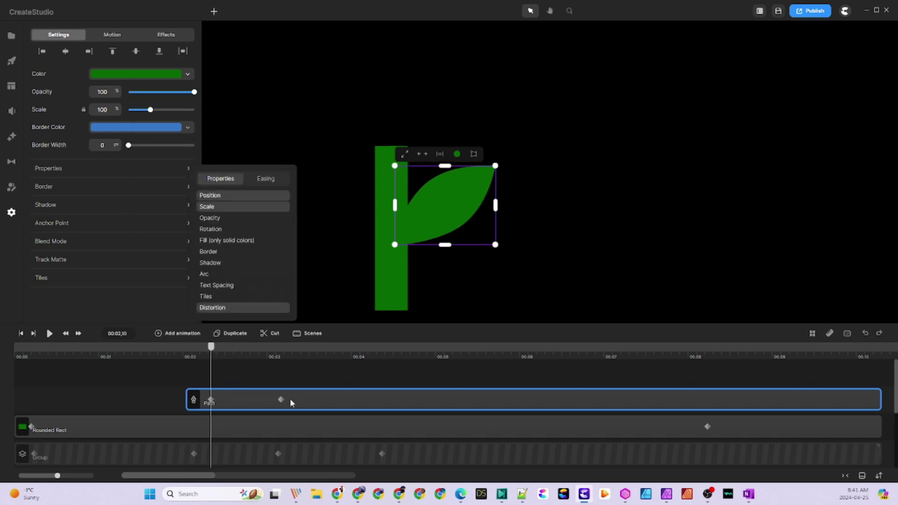
{"action": "left_click_drag", "start_coordinate": [687, 401], "coordinate": [707, 400]}
{"action": "left_click", "coordinate": [210, 399]}
{"action": "left_click_drag", "start_coordinate": [495, 165], "coordinate": [399, 234]}
Enlarge the leaf to 178% at the 00:08,07 keyframe and move it higher on the stem.
{"action": "left_click", "coordinate": [705, 400]}
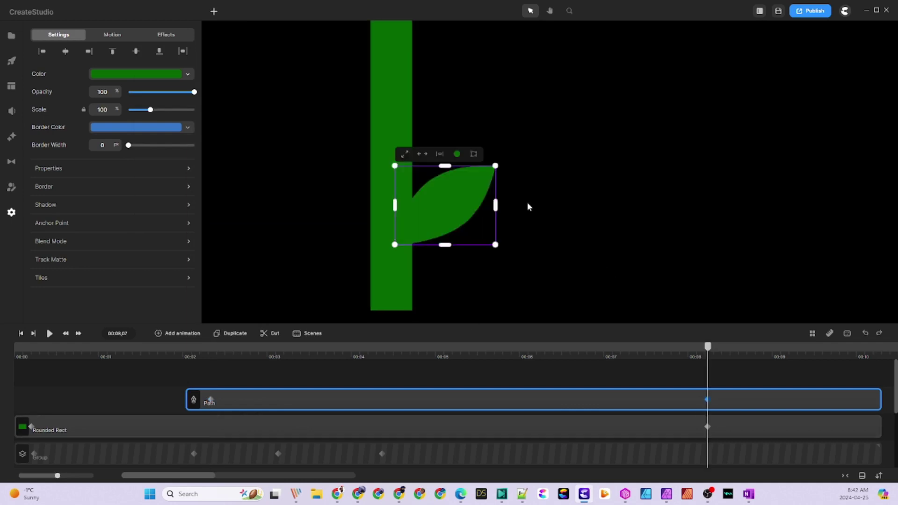
{"action": "left_click_drag", "start_coordinate": [496, 166], "coordinate": [576, 105]}
{"action": "scroll", "coordinate": [460, 213], "scroll_direction": "down", "scroll_amount": 5}
{"action": "left_click_drag", "start_coordinate": [465, 216], "coordinate": [465, 171]}
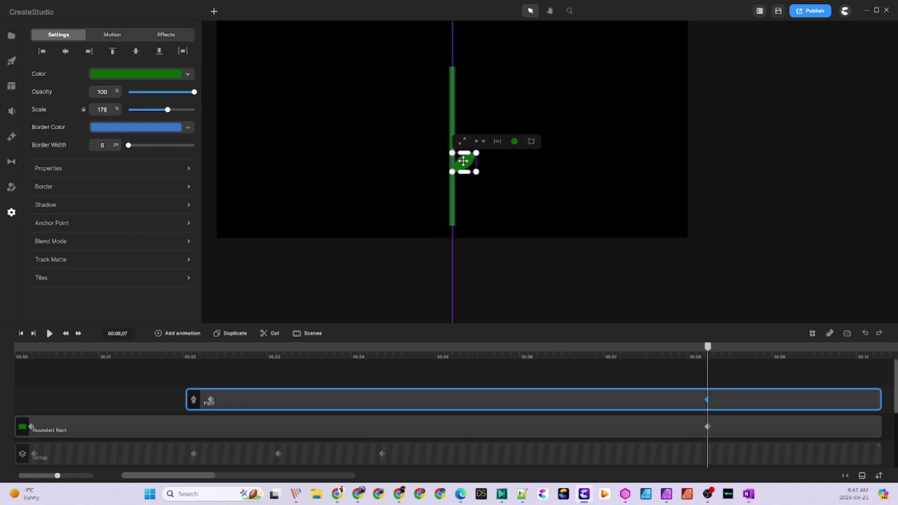
{"action": "left_click", "coordinate": [672, 442]}
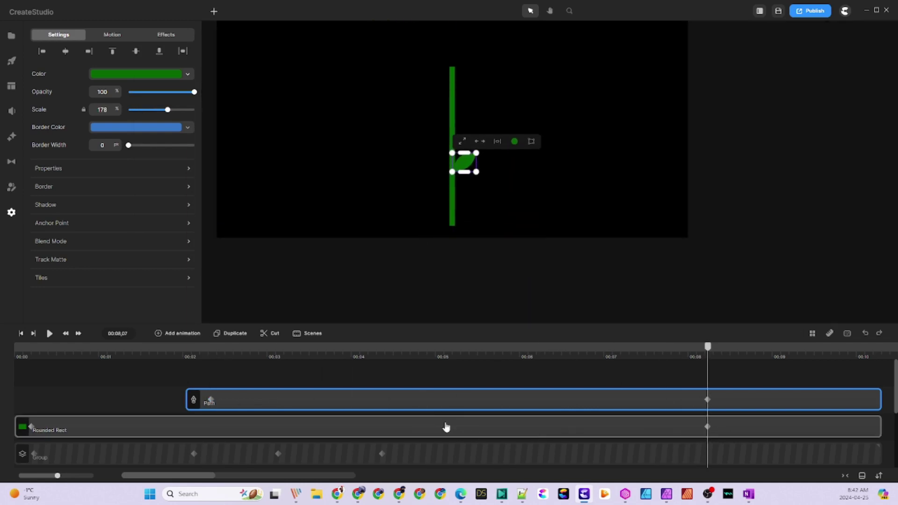
Duplicate the leaf, flip the copy horizontally and attach it slightly higher on the opposite side of the stem.
{"action": "left_click", "coordinate": [236, 339]}
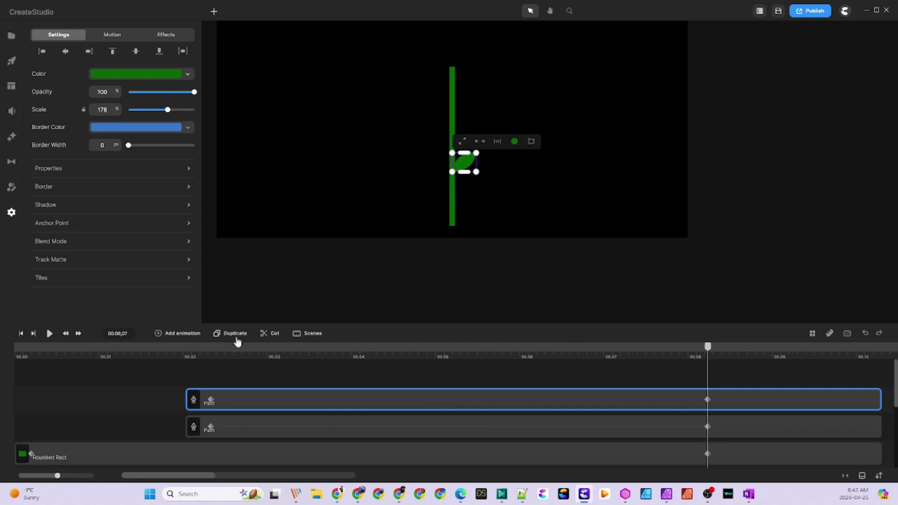
{"action": "left_click", "coordinate": [38, 169]}
{"action": "left_click_drag", "start_coordinate": [464, 167], "coordinate": [439, 143]}
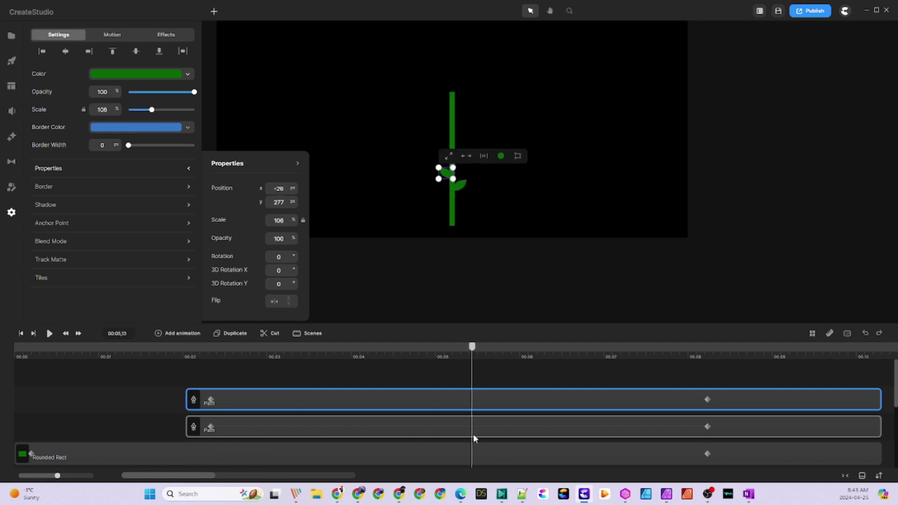
{"action": "left_click", "coordinate": [707, 426]}
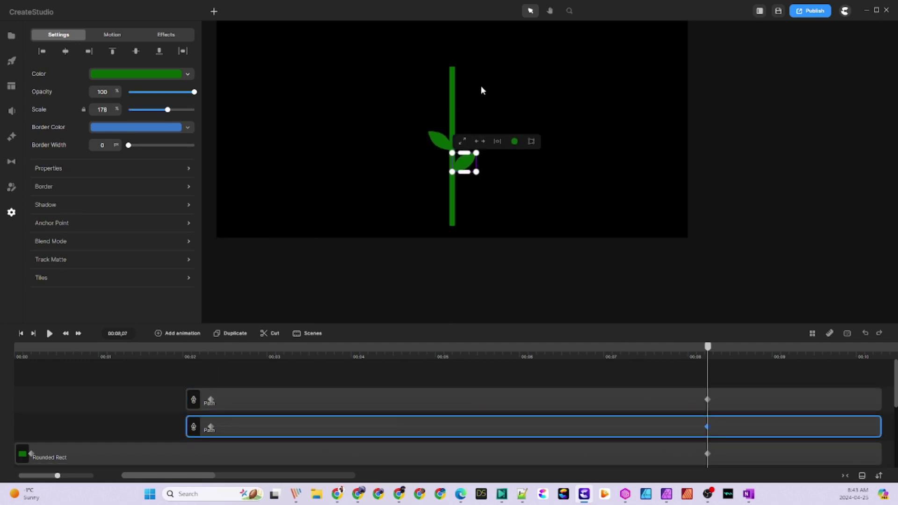
Add a circle at 00:04,07, shrink it to 3% and place it on the tip of the stem.
{"action": "left_click", "coordinate": [370, 401]}
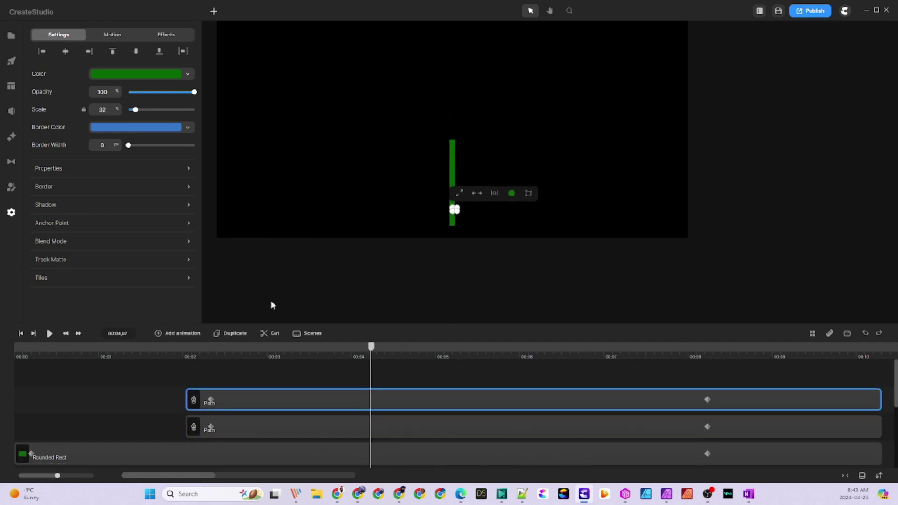
{"action": "left_click", "coordinate": [213, 12]}
{"action": "left_click", "coordinate": [230, 80]}
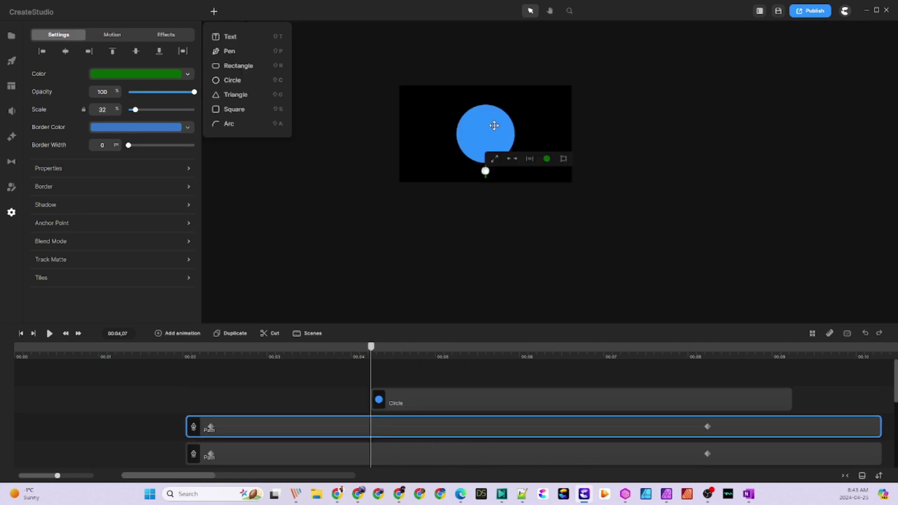
{"action": "left_click_drag", "start_coordinate": [515, 104], "coordinate": [485, 245]}
{"action": "scroll", "coordinate": [486, 132], "scroll_direction": "up", "scroll_amount": 5}
{"action": "left_click_drag", "start_coordinate": [523, 201], "coordinate": [486, 249]}
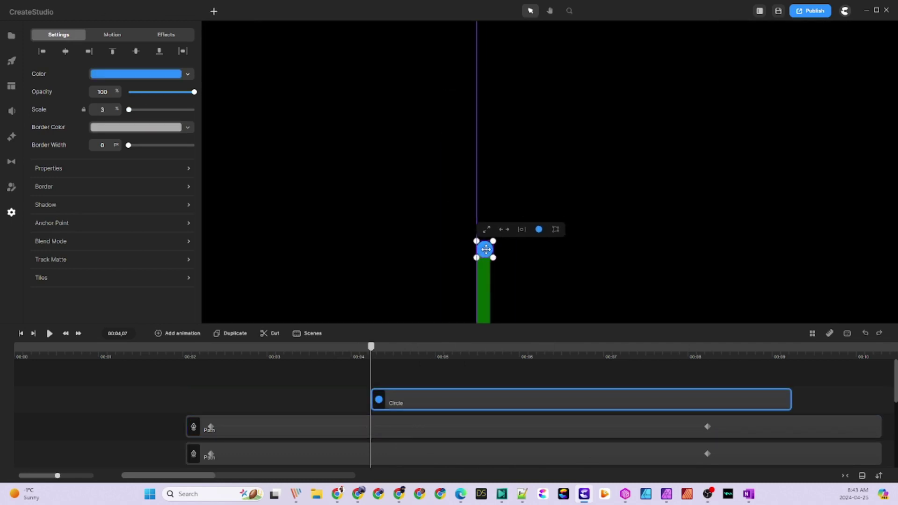
Fill the circle with brown and align it with the stem's tip at 00:04,10.
{"action": "left_click", "coordinate": [168, 75]}
{"action": "left_click_drag", "start_coordinate": [185, 135], "coordinate": [188, 135]}
{"action": "left_click", "coordinate": [260, 91]}
{"action": "left_click_drag", "start_coordinate": [371, 347], "coordinate": [378, 348]}
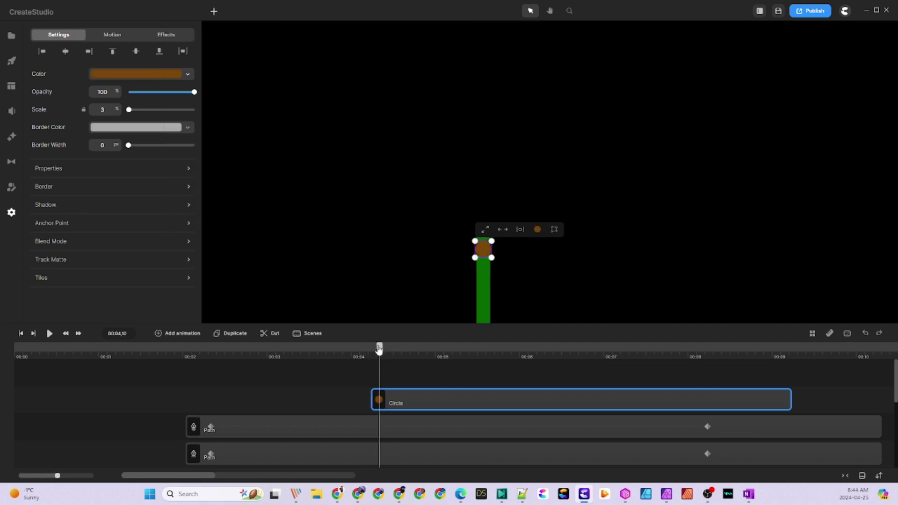
{"action": "left_click_drag", "start_coordinate": [483, 248], "coordinate": [483, 235]}
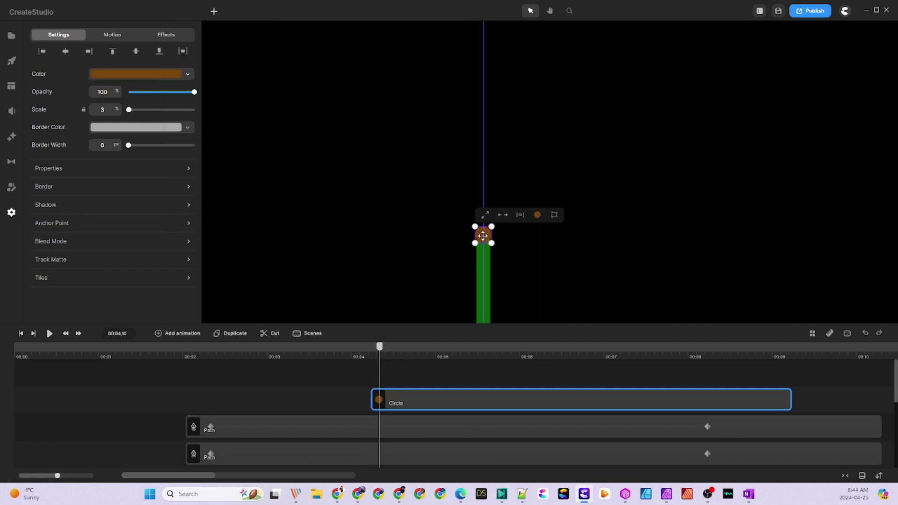
Add a Scale animation to the circle at 00:04,10, with its end keyframe near the leaves' end keyframes.
{"action": "left_click", "coordinate": [191, 335]}
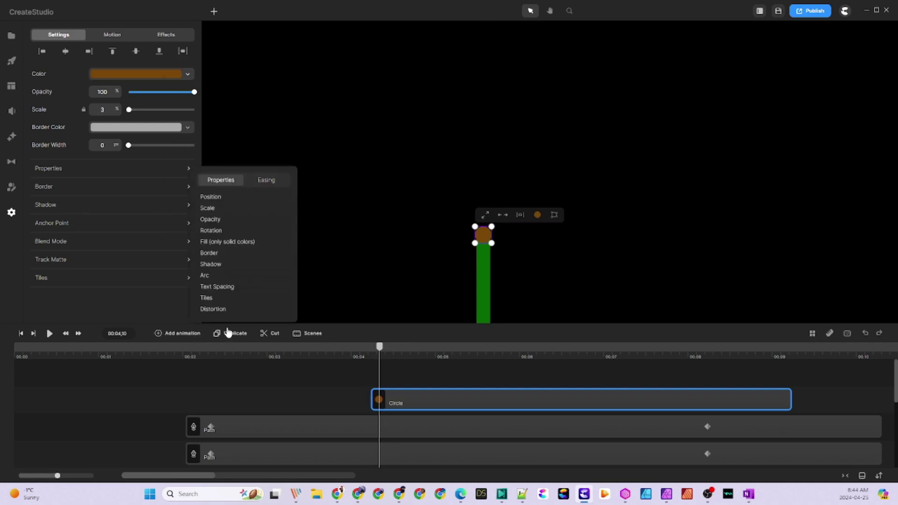
{"action": "left_click", "coordinate": [209, 212]}
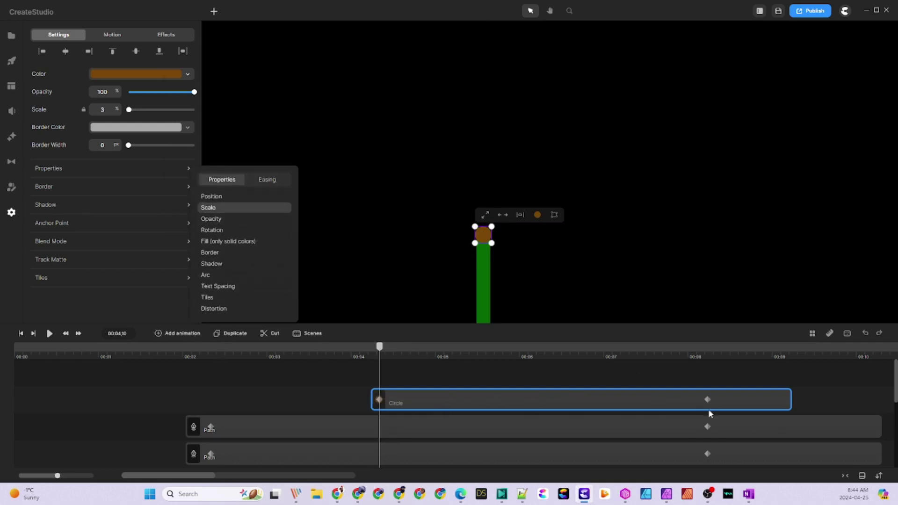
{"action": "left_click", "coordinate": [706, 355]}
{"action": "left_click", "coordinate": [707, 426]}
{"action": "left_click_drag", "start_coordinate": [708, 407], "coordinate": [704, 408]}
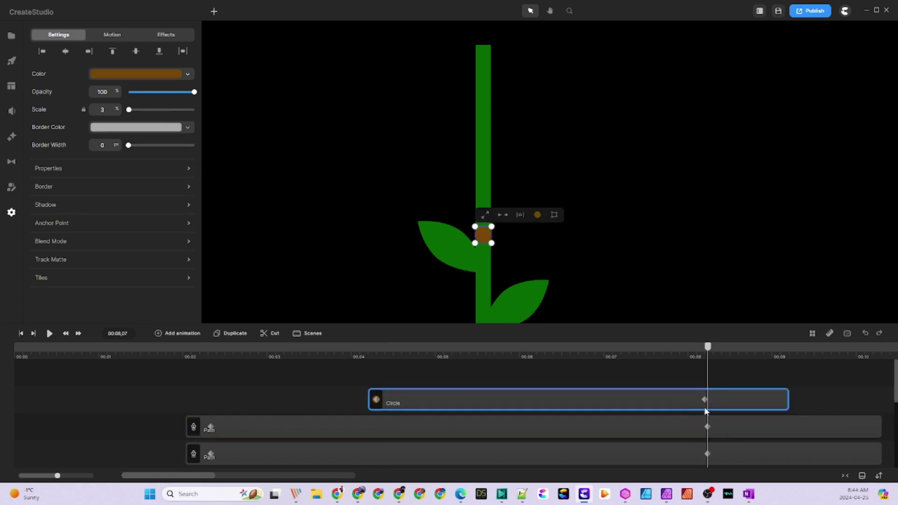
Enlarge the circle to 15% at the 00:08,07 keyframe and place it on the stem's tip at the first keyframe.
{"action": "left_click_drag", "start_coordinate": [483, 236], "coordinate": [524, 80]}
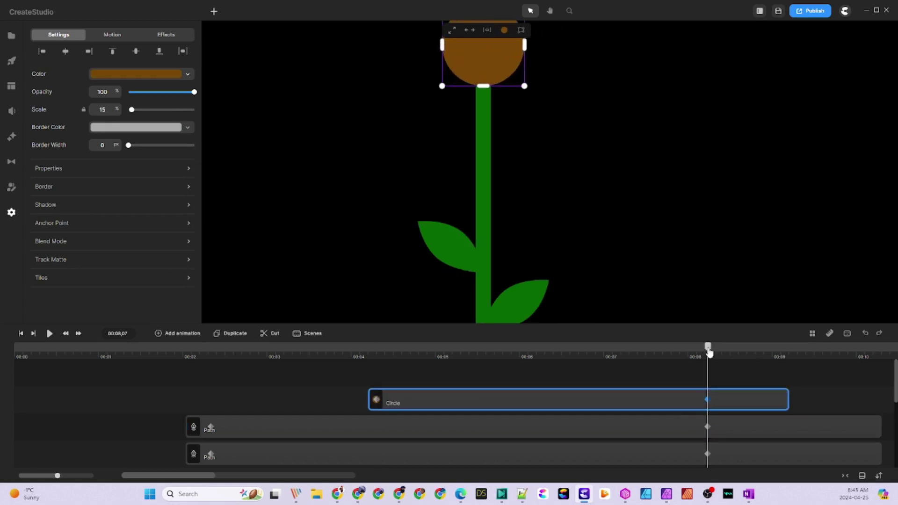
{"action": "left_click_drag", "start_coordinate": [707, 346], "coordinate": [377, 347]}
{"action": "left_click_drag", "start_coordinate": [483, 45], "coordinate": [481, 239]}
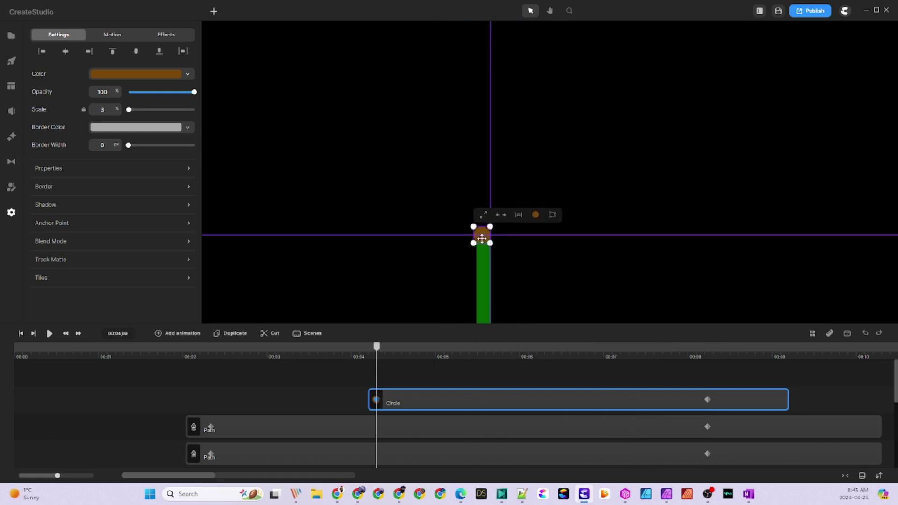
Move the circle to the upper end of the full-grown stem at the 00:08,07 keyframe.
{"action": "left_click_drag", "start_coordinate": [383, 348], "coordinate": [704, 374]}
{"action": "left_click", "coordinate": [554, 403]}
{"action": "left_click", "coordinate": [706, 221]}
{"action": "left_click", "coordinate": [705, 398]}
{"action": "left_click_drag", "start_coordinate": [481, 234], "coordinate": [481, 32]}
{"action": "left_click_drag", "start_coordinate": [707, 347], "coordinate": [376, 401]}
{"action": "left_click", "coordinate": [426, 401]}
{"action": "left_click", "coordinate": [505, 247]}
{"action": "left_click", "coordinate": [379, 297]}
Play through the plant animation to check how the stem, leaves and circle grow together.
{"action": "left_click_drag", "start_coordinate": [376, 347], "coordinate": [456, 367]}
{"action": "scroll", "coordinate": [483, 403], "scroll_direction": "down", "scroll_amount": 3}
{"action": "left_click", "coordinate": [455, 389]}
{"action": "left_click", "coordinate": [426, 304]}
{"action": "scroll", "coordinate": [640, 205], "scroll_direction": "down", "scroll_amount": 5}
{"action": "scroll", "coordinate": [647, 391], "scroll_direction": "up", "scroll_amount": 3}
{"action": "left_click", "coordinate": [186, 376]}
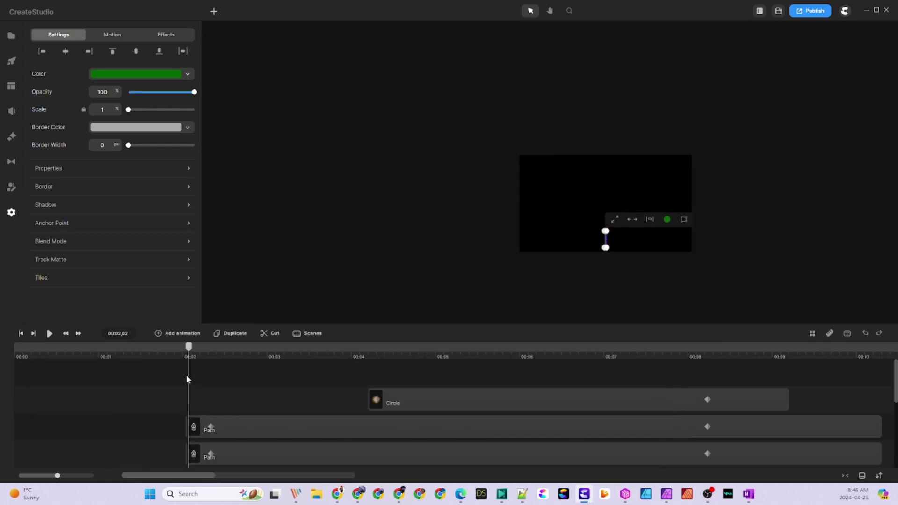
{"action": "key", "text": "space"}
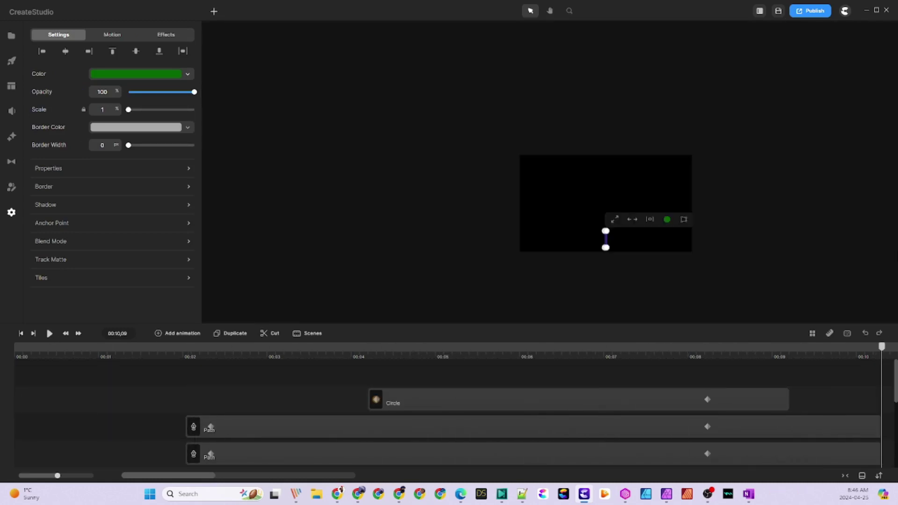
{"action": "scroll", "coordinate": [691, 433], "scroll_direction": "down", "scroll_amount": 1}
{"action": "scroll", "coordinate": [691, 433], "scroll_direction": "up", "scroll_amount": 1}
Extend the circle layer to the end of the leaf layers.
{"action": "left_click_drag", "start_coordinate": [882, 347], "coordinate": [699, 395]}
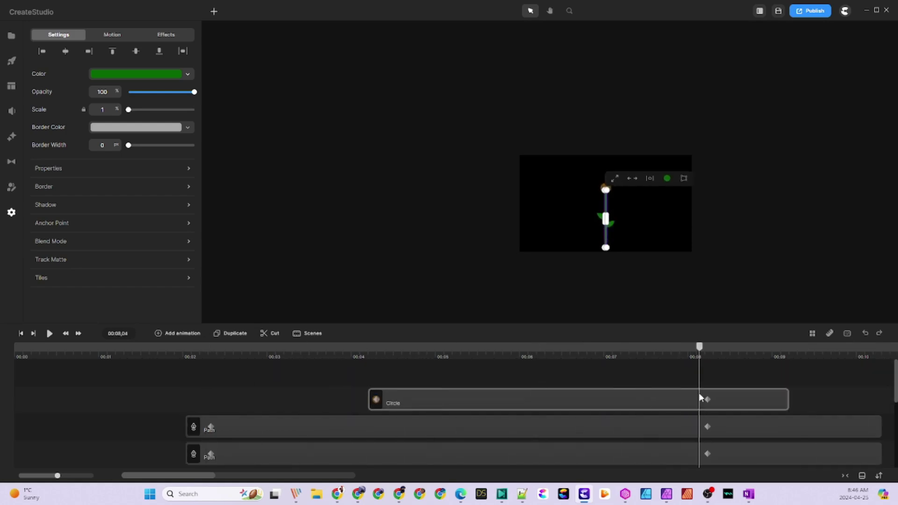
{"action": "left_click", "coordinate": [706, 398]}
{"action": "left_click_drag", "start_coordinate": [787, 400], "coordinate": [880, 400]}
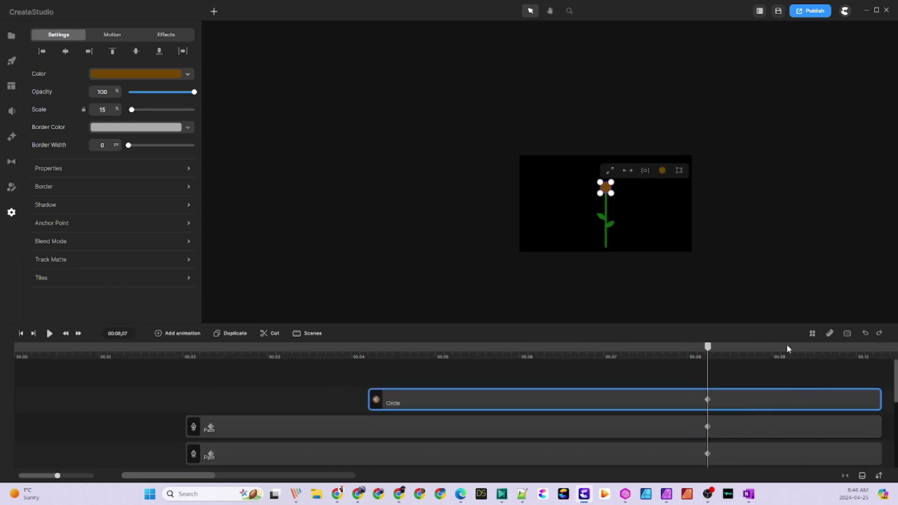
Add a narrow triangle at 00:08,07, shrink it to 2% and place it pointing up in the brown circle's upper half.
{"action": "left_click", "coordinate": [214, 12]}
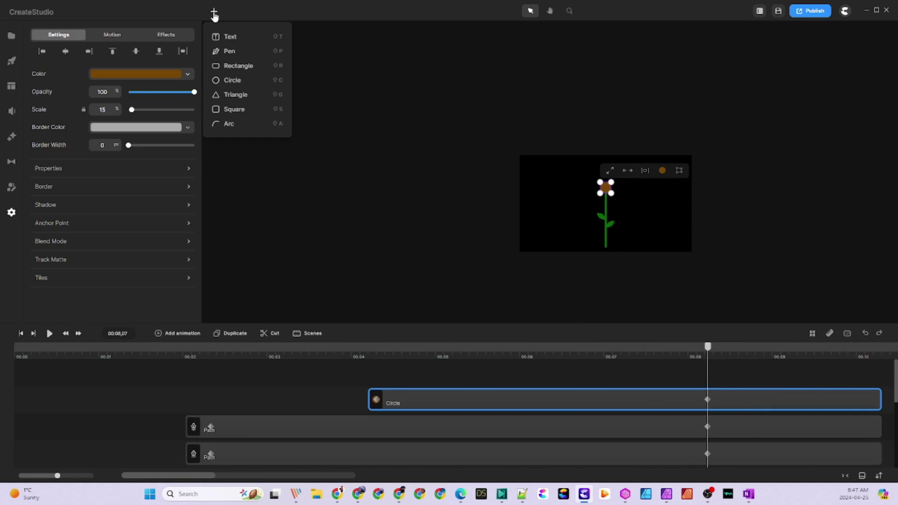
{"action": "left_click", "coordinate": [231, 99]}
{"action": "left_click_drag", "start_coordinate": [634, 204], "coordinate": [579, 170]}
{"action": "scroll", "coordinate": [612, 184], "scroll_direction": "up", "scroll_amount": 5}
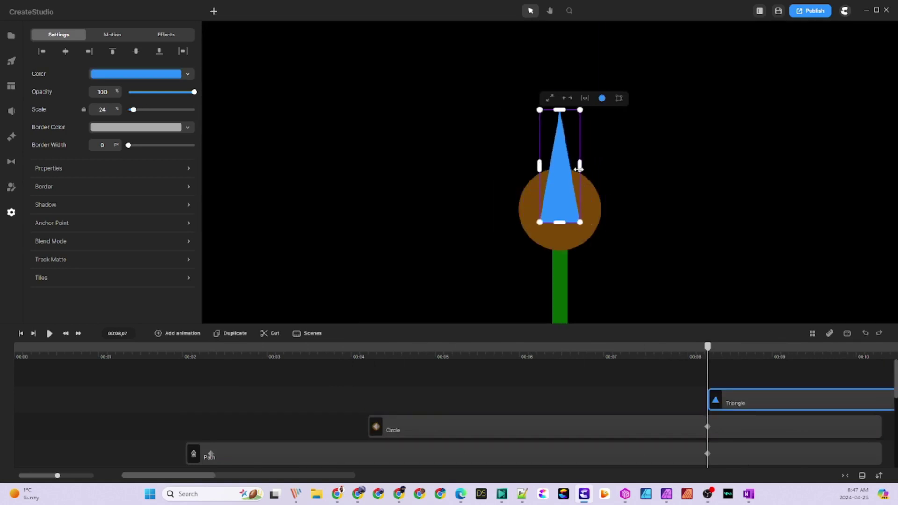
{"action": "left_click_drag", "start_coordinate": [576, 114], "coordinate": [559, 156]}
{"action": "left_click_drag", "start_coordinate": [551, 206], "coordinate": [560, 195]}
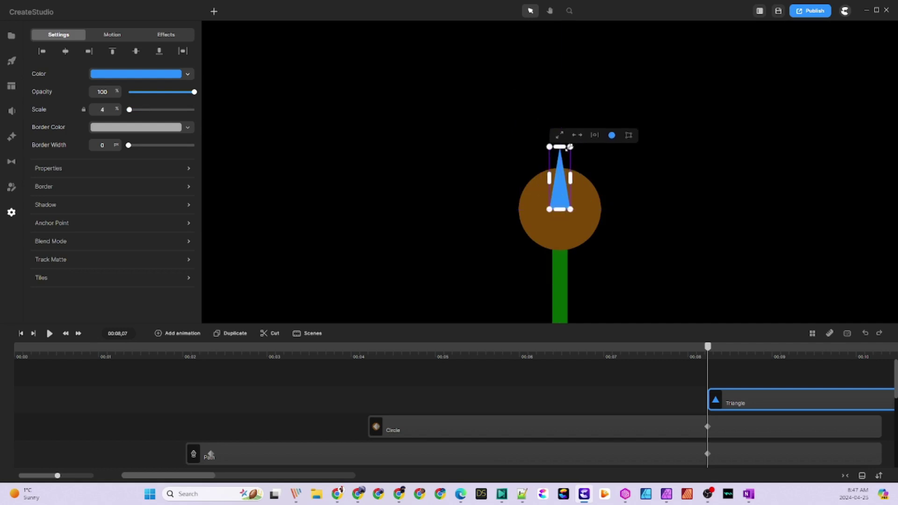
{"action": "left_click_drag", "start_coordinate": [567, 148], "coordinate": [560, 201]}
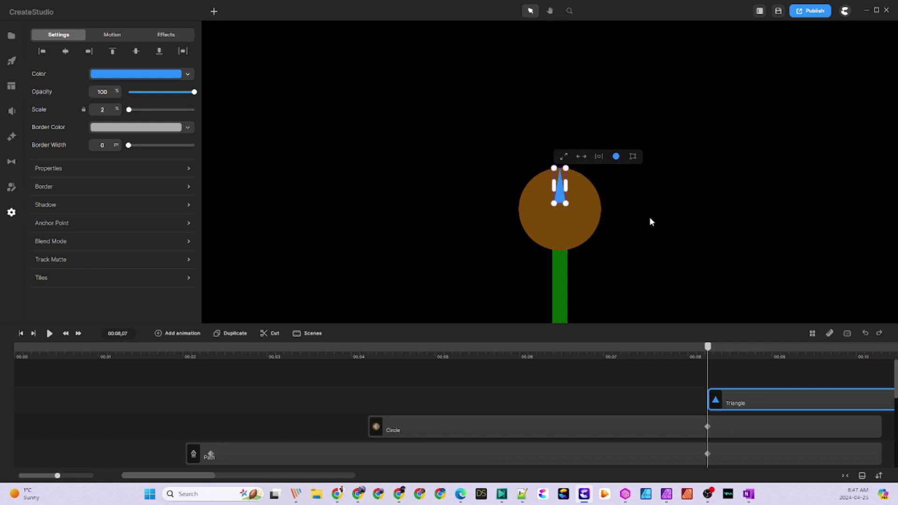
Shorten the triangle layer to end with the circle layer and fill the triangle with yellow ffe800.
{"action": "left_click_drag", "start_coordinate": [208, 476], "coordinate": [219, 476]}
{"action": "left_click_drag", "start_coordinate": [774, 402], "coordinate": [525, 406]}
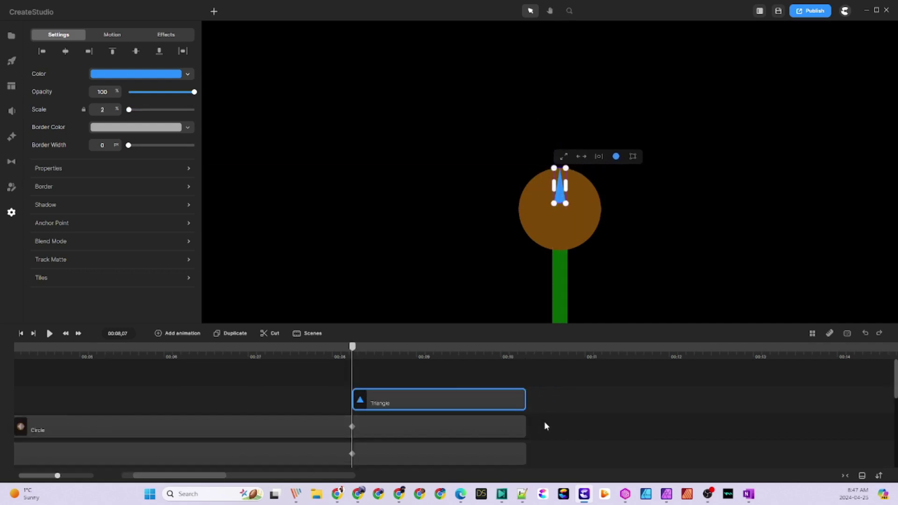
{"action": "left_click", "coordinate": [159, 74]}
{"action": "left_click", "coordinate": [223, 202]}
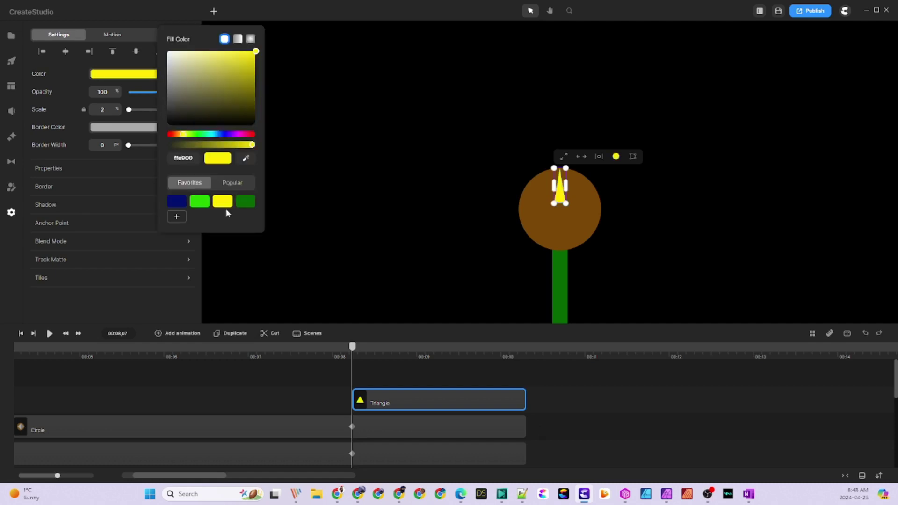
{"action": "left_click", "coordinate": [629, 220]}
{"action": "left_click", "coordinate": [561, 200]}
{"action": "left_click", "coordinate": [231, 333]}
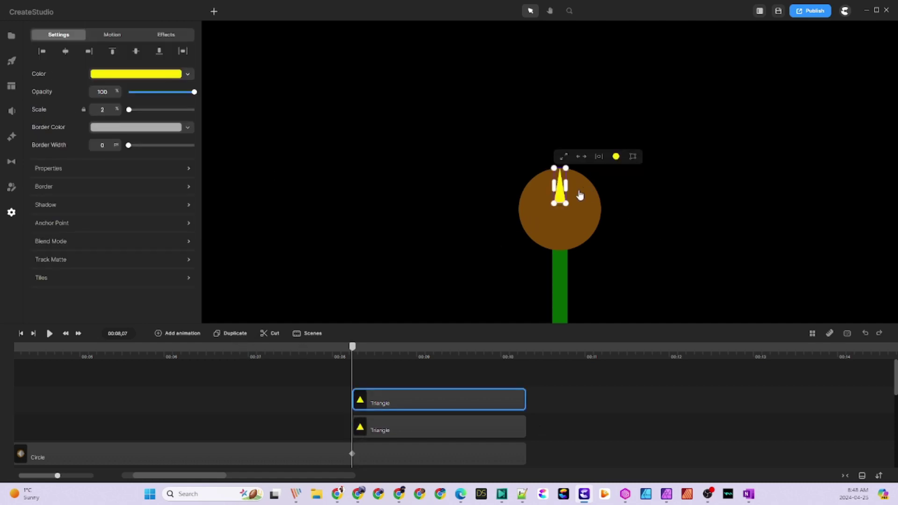
{"action": "right_click", "coordinate": [447, 394]}
{"action": "left_click", "coordinate": [450, 386]}
{"action": "left_click", "coordinate": [451, 387]}
Set the triangle's anchor point to its bottom center.
{"action": "left_click", "coordinate": [57, 223]}
{"action": "left_click", "coordinate": [236, 277]}
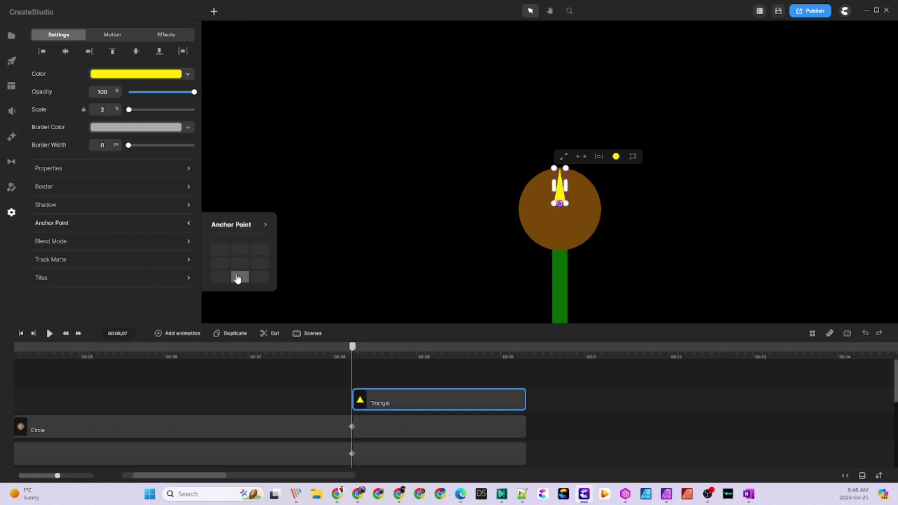
{"action": "left_click", "coordinate": [551, 391]}
Duplicate the yellow triangle and rotate the copies into a four-pointed cross around the brown circle's center.
{"action": "left_click", "coordinate": [460, 403]}
{"action": "left_click", "coordinate": [238, 332]}
{"action": "left_click_drag", "start_coordinate": [582, 176], "coordinate": [548, 259]}
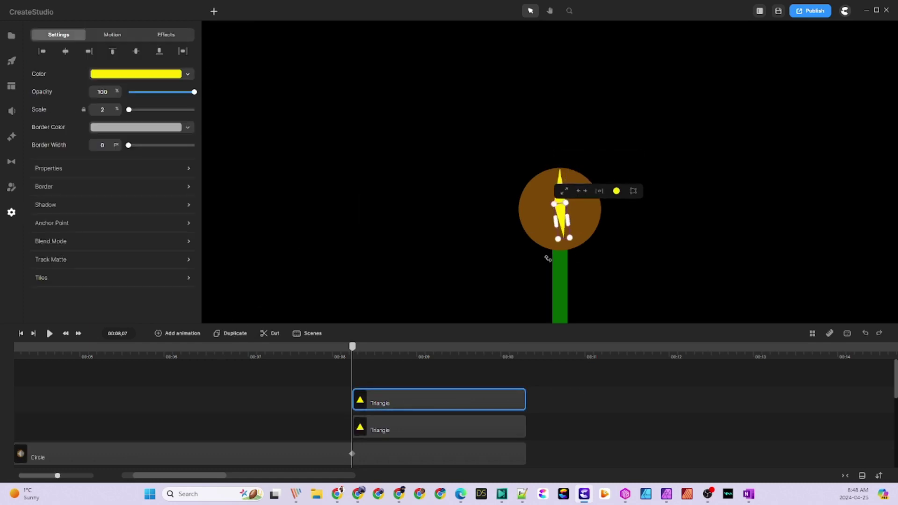
{"action": "left_click_drag", "start_coordinate": [560, 217], "coordinate": [542, 209]}
{"action": "left_click", "coordinate": [238, 337]}
{"action": "left_click", "coordinate": [236, 337]}
Duplicate the four-triangle cross twice, rotating each set about 30 degrees further to form a twelve-pointed flower.
{"action": "scroll", "coordinate": [568, 391], "scroll_direction": "down", "scroll_amount": 1}
{"action": "left_click_drag", "start_coordinate": [556, 431], "coordinate": [451, 346]}
{"action": "left_click", "coordinate": [226, 337]}
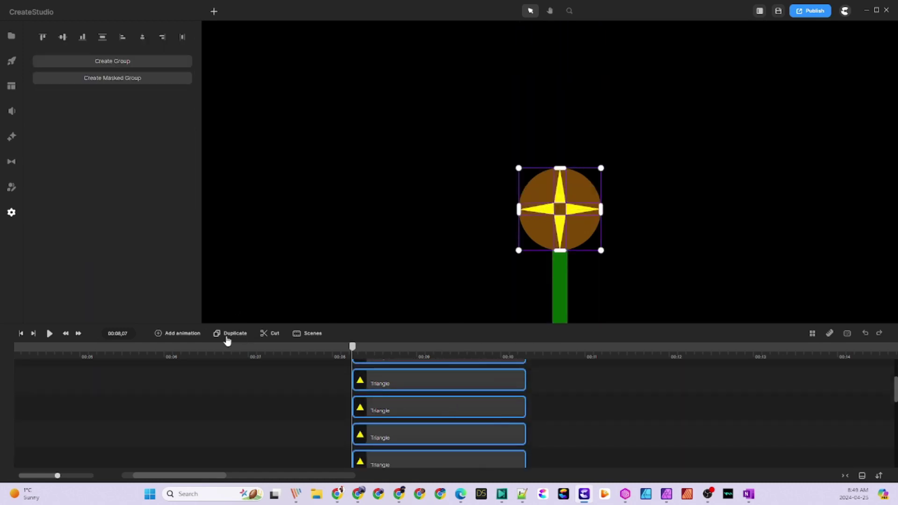
{"action": "left_click_drag", "start_coordinate": [608, 256], "coordinate": [573, 274]}
{"action": "left_click", "coordinate": [234, 335]}
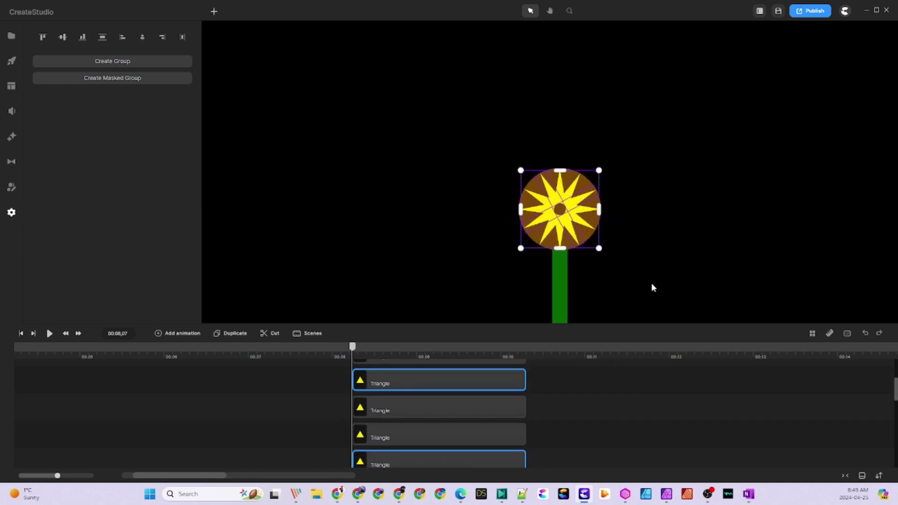
Duplicate all twelve triangles and rotate the copies into the gaps between the points, forming a twenty-four-pointed flower.
{"action": "scroll", "coordinate": [561, 407], "scroll_direction": "down", "scroll_amount": 3}
{"action": "left_click_drag", "start_coordinate": [555, 412], "coordinate": [362, 225]}
{"action": "scroll", "coordinate": [580, 404], "scroll_direction": "up", "scroll_amount": 5}
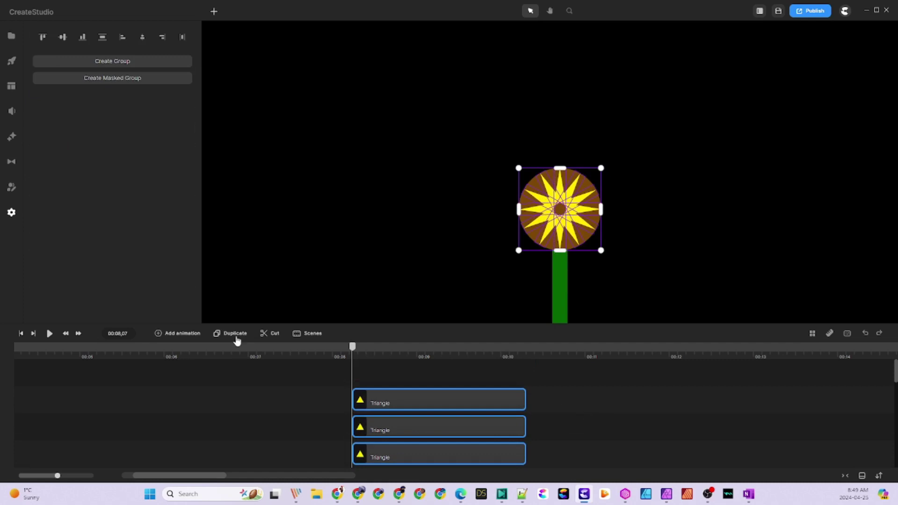
{"action": "left_click_drag", "start_coordinate": [610, 258], "coordinate": [584, 266]}
{"action": "left_click", "coordinate": [582, 406]}
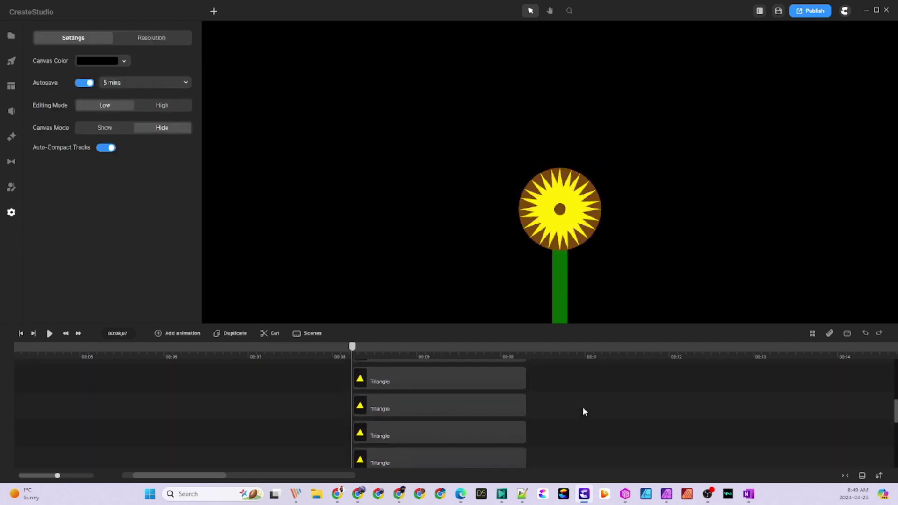
{"action": "left_click_drag", "start_coordinate": [582, 406], "coordinate": [308, 10]}
{"action": "scroll", "coordinate": [490, 296], "scroll_direction": "down", "scroll_amount": 3}
{"action": "scroll", "coordinate": [459, 417], "scroll_direction": "up", "scroll_amount": 5}
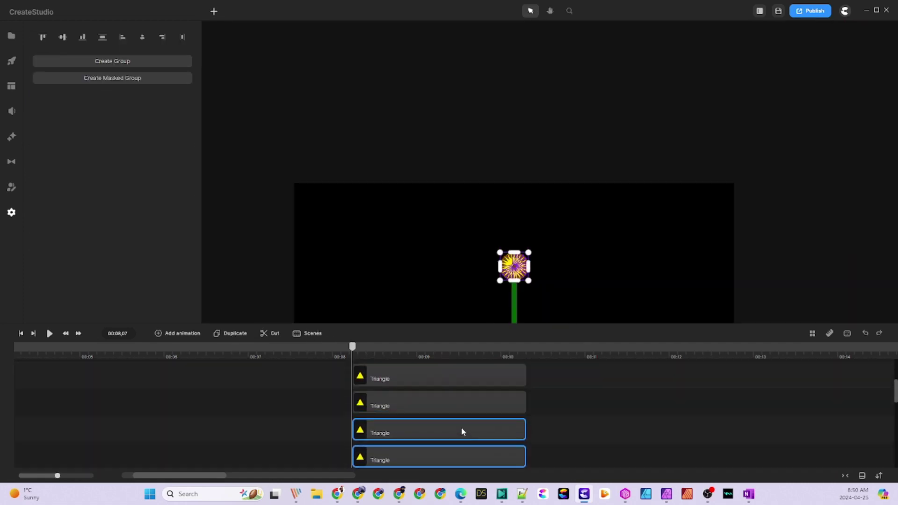
{"action": "left_click", "coordinate": [461, 427]}
{"action": "scroll", "coordinate": [456, 426], "scroll_direction": "up", "scroll_amount": 1}
{"action": "left_click", "coordinate": [444, 424], "text": "shift"}
{"action": "left_click", "coordinate": [441, 397], "text": "shift"}
{"action": "left_click", "coordinate": [436, 374], "text": "shift"}
{"action": "scroll", "coordinate": [441, 393], "scroll_direction": "up", "scroll_amount": 2}
{"action": "left_click", "coordinate": [446, 429]}
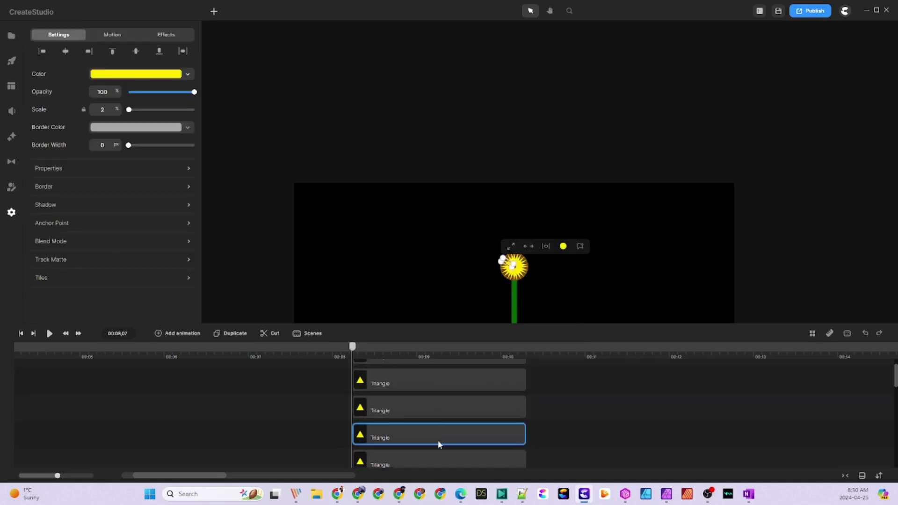
{"action": "left_click", "coordinate": [439, 456], "text": "shift"}
{"action": "left_click", "coordinate": [440, 406], "text": "shift"}
{"action": "left_click", "coordinate": [439, 379], "text": "shift"}
Group all the yellow triangles using the Small track size, and set the track size back to Medium.
{"action": "left_click", "coordinate": [878, 475]}
{"action": "left_click", "coordinate": [850, 416]}
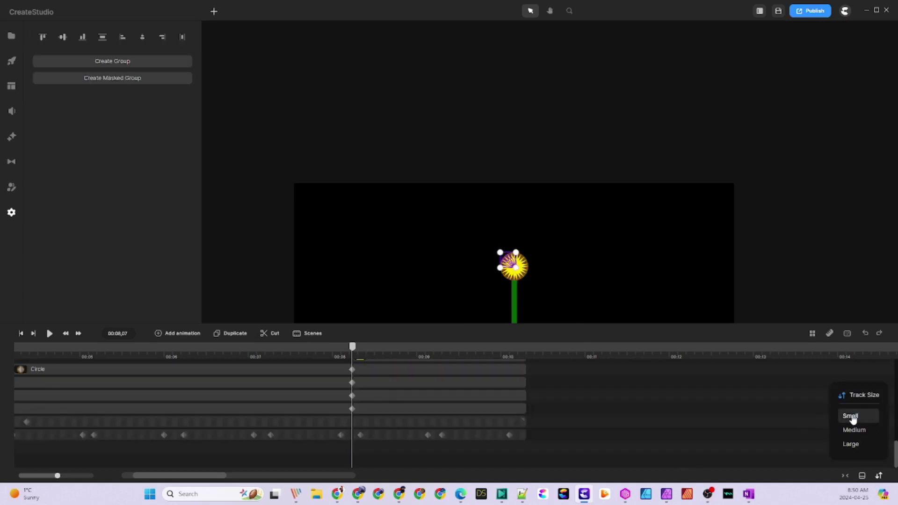
{"action": "left_click_drag", "start_coordinate": [558, 402], "coordinate": [358, 54]}
{"action": "key", "text": "ctrl+g"}
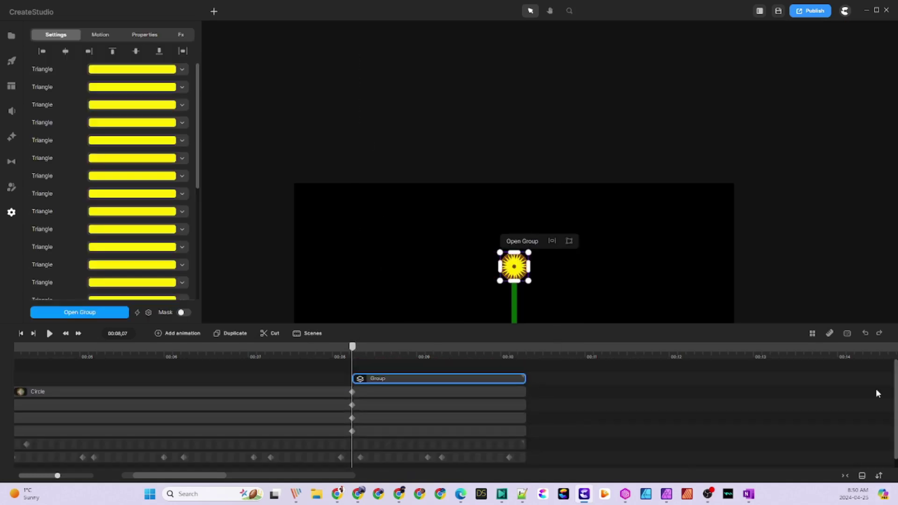
{"action": "left_click", "coordinate": [879, 475]}
{"action": "left_click", "coordinate": [863, 435]}
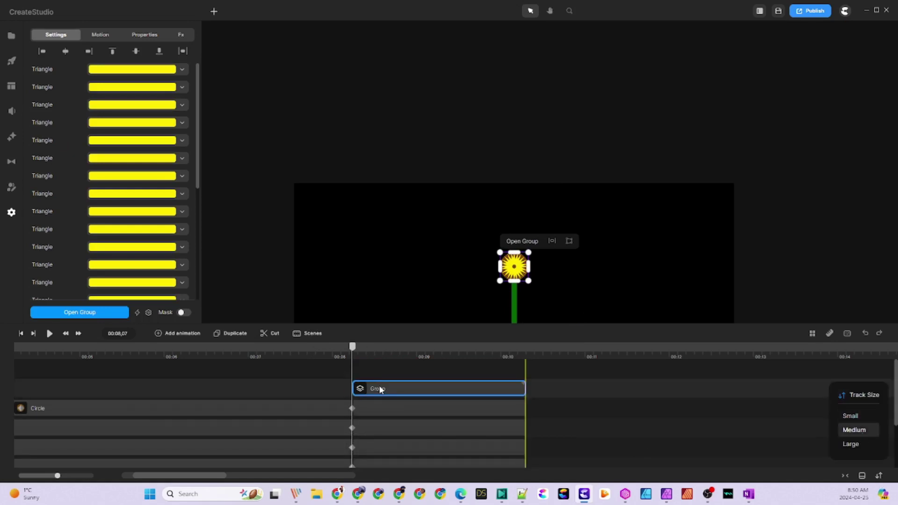
Start the triangle group slightly earlier on the timeline and select all the triangles inside it.
{"action": "left_click_drag", "start_coordinate": [380, 390], "coordinate": [374, 390]}
{"action": "double_click", "coordinate": [502, 388]}
{"action": "left_click", "coordinate": [141, 390]}
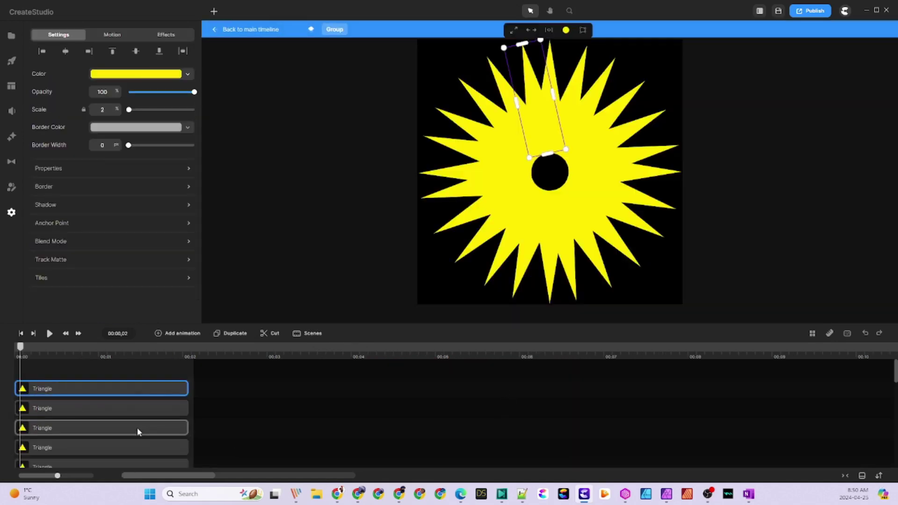
{"action": "key", "text": "ctrl+a"}
{"action": "left_click", "coordinate": [238, 29]}
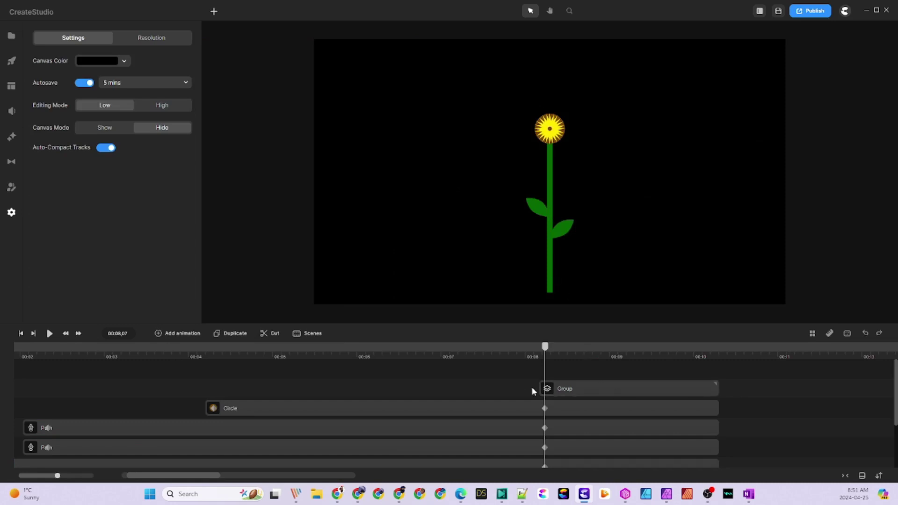
Add a Scale animation to the triangle group that enlarges the petals beyond the brown circle at 00:09,02.
{"action": "left_click", "coordinate": [543, 389]}
{"action": "left_click", "coordinate": [184, 335]}
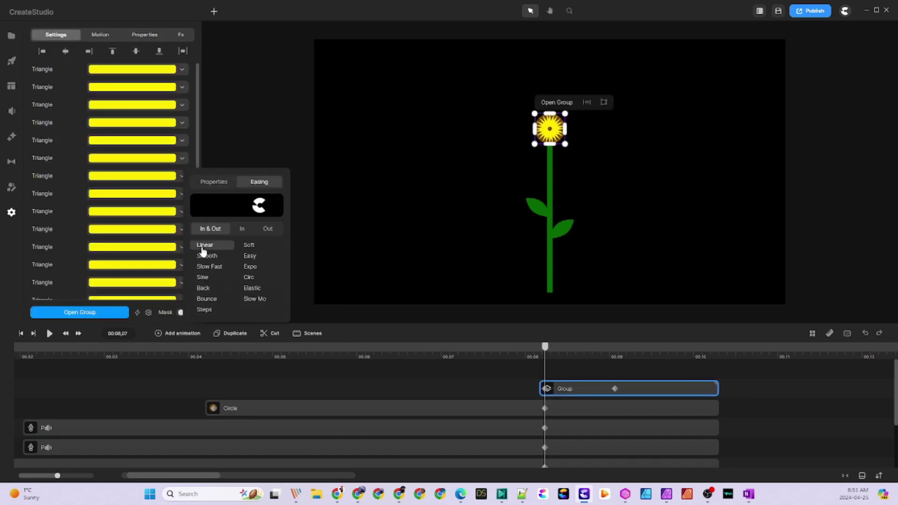
{"action": "left_click", "coordinate": [214, 181]}
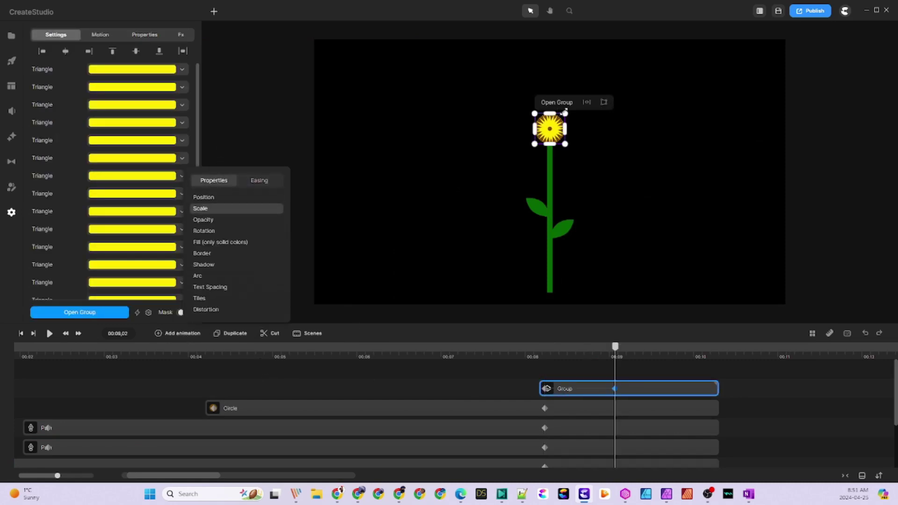
{"action": "left_click", "coordinate": [767, 380]}
{"action": "left_click_drag", "start_coordinate": [615, 347], "coordinate": [550, 357]}
Move the brown circle layer above the triangle group in the layer order.
{"action": "left_click_drag", "start_coordinate": [431, 408], "coordinate": [438, 389]}
{"action": "left_click_drag", "start_coordinate": [636, 411], "coordinate": [636, 431]}
{"action": "left_click", "coordinate": [635, 414]}
Group all the plant's layers into one group and play the animation through.
{"action": "left_click_drag", "start_coordinate": [550, 351], "coordinate": [10, 346]}
{"action": "scroll", "coordinate": [766, 412], "scroll_direction": "down", "scroll_amount": 2}
{"action": "left_click", "coordinate": [703, 440]}
{"action": "key", "text": "ctrl+a"}
{"action": "key", "text": "ctrl+g"}
{"action": "left_click", "coordinate": [50, 333]}
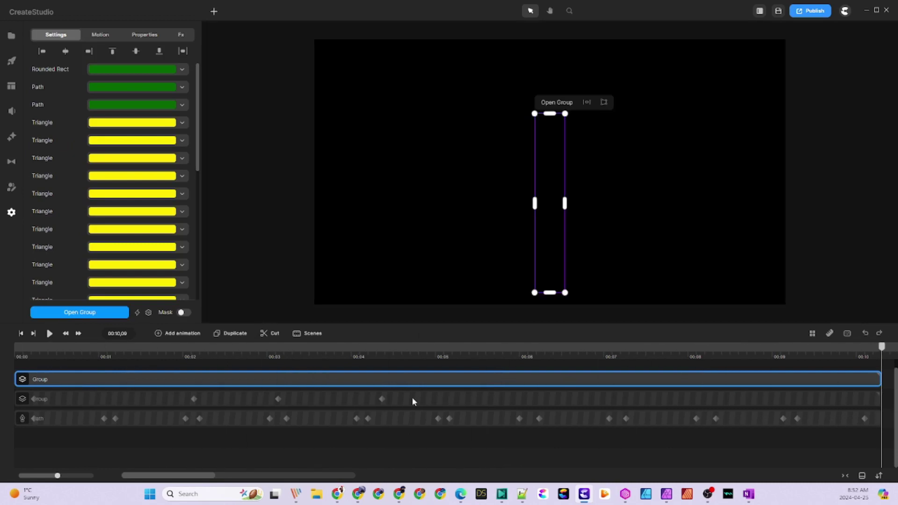
Duplicate the plant group three times.
{"action": "left_click", "coordinate": [232, 333]}
{"action": "left_click", "coordinate": [232, 334]}
{"action": "left_click", "coordinate": [233, 333]}
{"action": "left_click", "coordinate": [532, 270]}
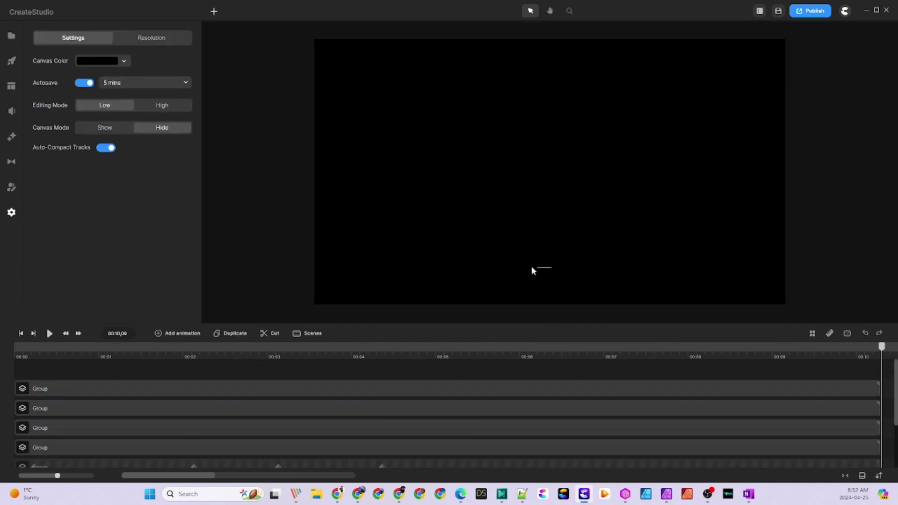
Spread the four plant groups in a row across the canvas using the 00:02,24 frame as the visual reference.
{"action": "left_click", "coordinate": [210, 447]}
{"action": "left_click", "coordinate": [250, 351]}
{"action": "left_click", "coordinate": [274, 387]}
{"action": "left_click_drag", "start_coordinate": [547, 274], "coordinate": [741, 260]}
{"action": "left_click", "coordinate": [396, 408]}
{"action": "left_click", "coordinate": [324, 427]}
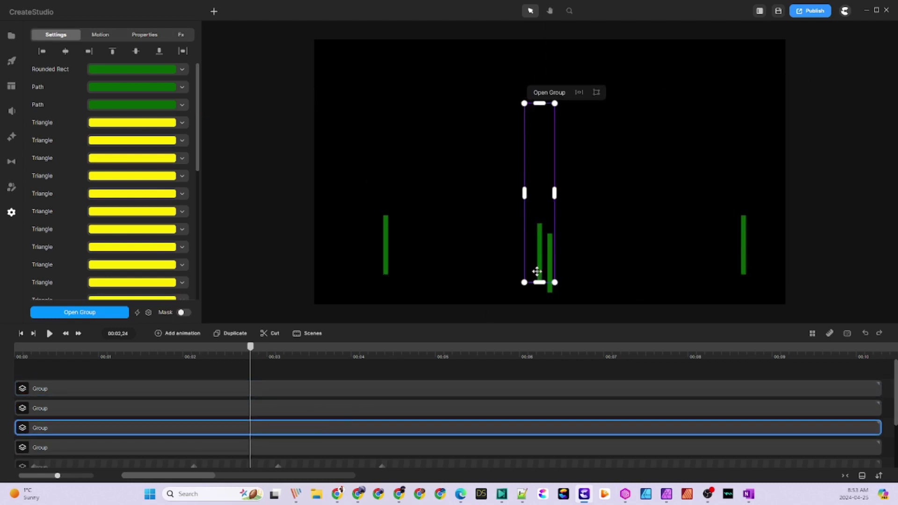
{"action": "left_click", "coordinate": [468, 447]}
{"action": "left_click_drag", "start_coordinate": [536, 272], "coordinate": [602, 267]}
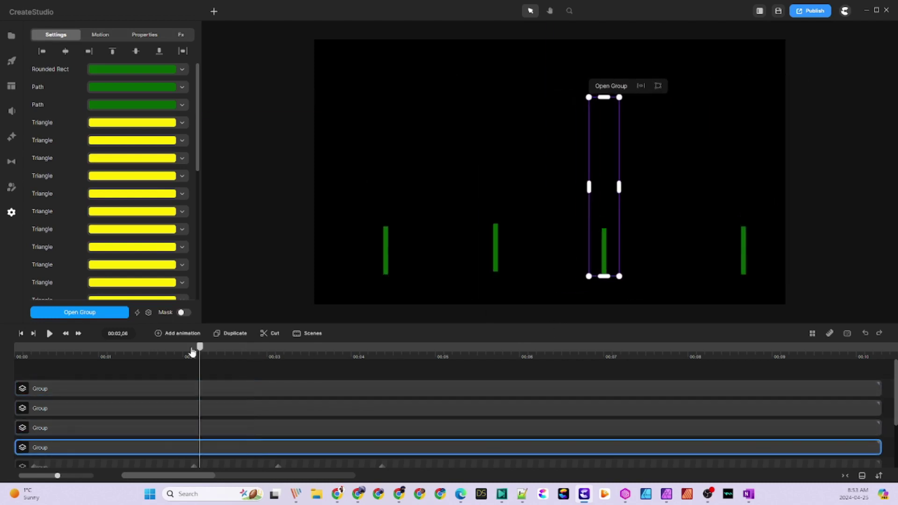
Play the four plants' growth animation from the start.
{"action": "left_click_drag", "start_coordinate": [192, 352], "coordinate": [17, 352]}
{"action": "left_click", "coordinate": [49, 333]}
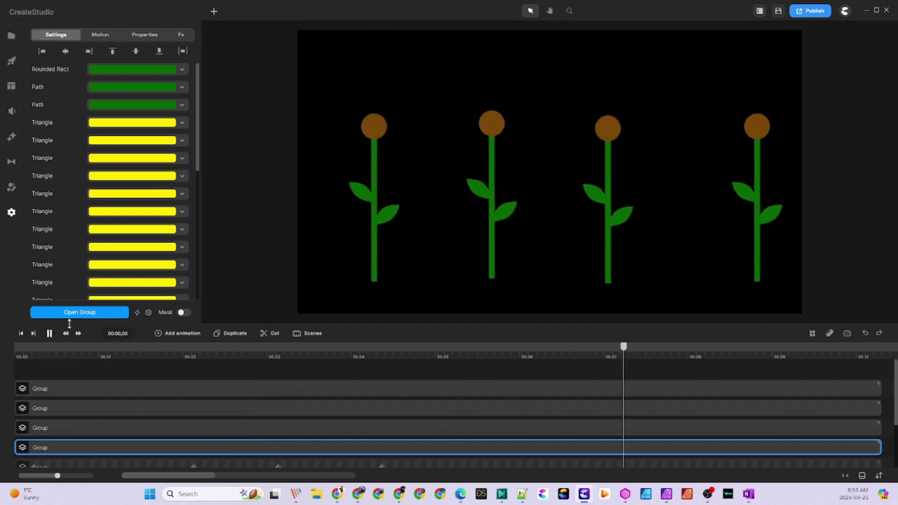
{"action": "left_click_drag", "start_coordinate": [882, 346], "coordinate": [15, 428]}
Open the topmost plant group and start one leaf, the petal group and the brown circle slightly earlier, the circle at about 00:04.
{"action": "double_click", "coordinate": [171, 392]}
{"action": "scroll", "coordinate": [238, 446], "scroll_direction": "down", "scroll_amount": 1}
{"action": "scroll", "coordinate": [238, 446], "scroll_direction": "up", "scroll_amount": 1}
{"action": "left_click_drag", "start_coordinate": [200, 403], "coordinate": [149, 453]}
{"action": "left_click_drag", "start_coordinate": [705, 413], "coordinate": [670, 411]}
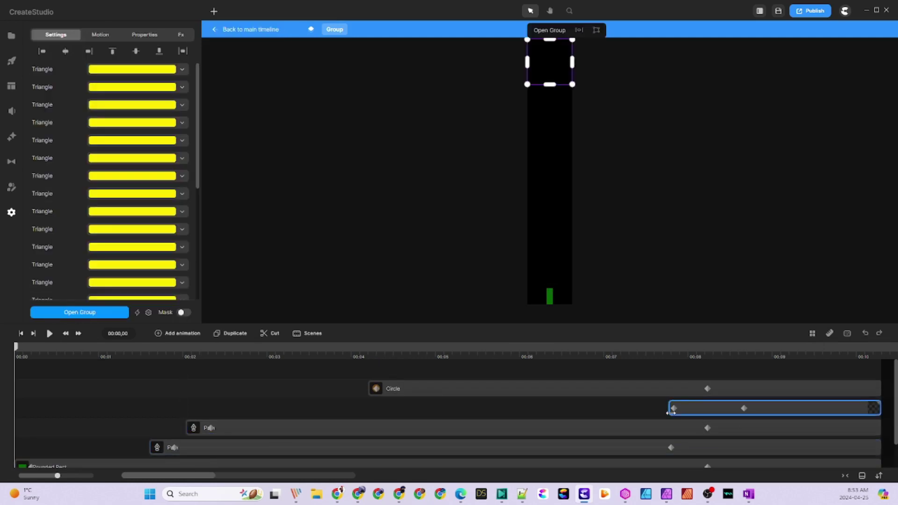
{"action": "mouse_move", "coordinate": [369, 396]}
{"action": "left_mouse_down"}
{"action": "mouse_move", "coordinate": [311, 397]}
{"action": "mouse_move", "coordinate": [358, 398]}
{"action": "left_mouse_up"}
{"action": "scroll", "coordinate": [323, 447], "scroll_direction": "down", "scroll_amount": 1}
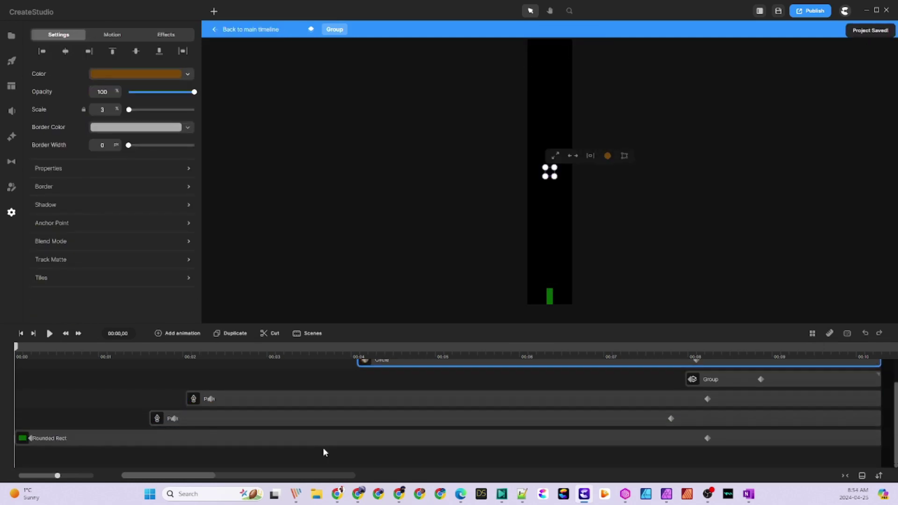
Set the stem's growth keyframes to about 00:01 and 00:09, and preview all four plants from the main timeline.
{"action": "left_click", "coordinate": [175, 445]}
{"action": "left_click", "coordinate": [49, 333]}
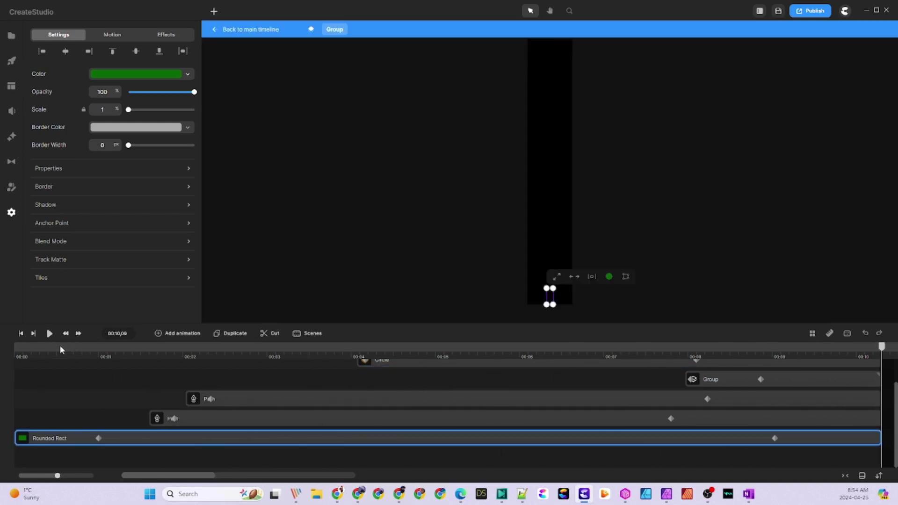
{"action": "left_click", "coordinate": [255, 28]}
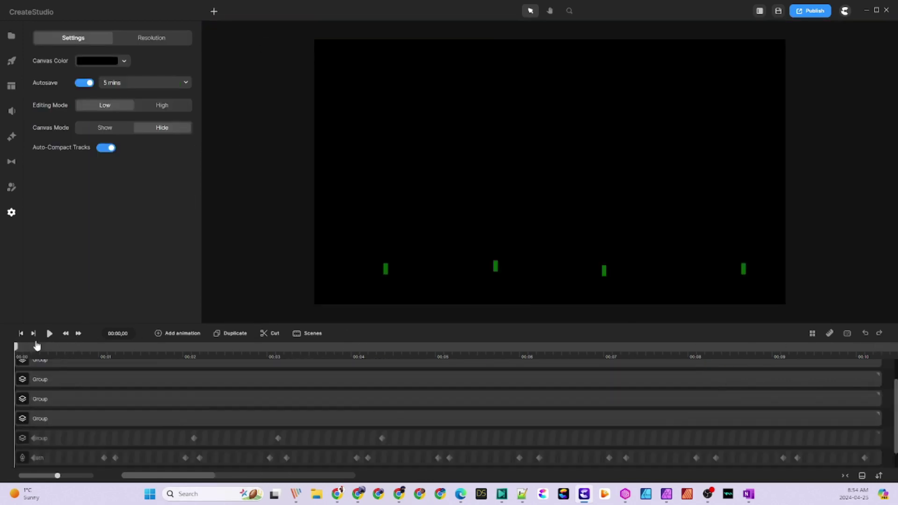
{"action": "key", "text": "space"}
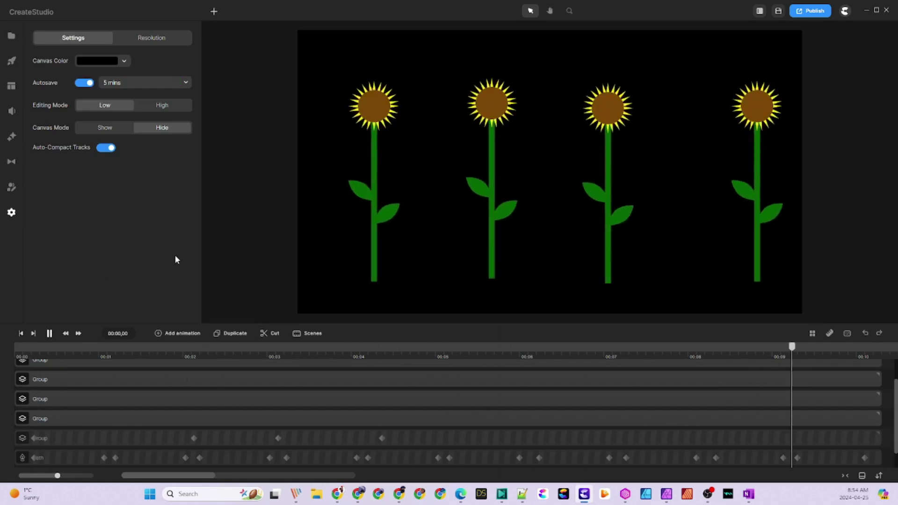
Reopen the leftmost plant group, retime the brown circle's growth keyframes and start its layer just after 00:05.
{"action": "double_click", "coordinate": [387, 257]}
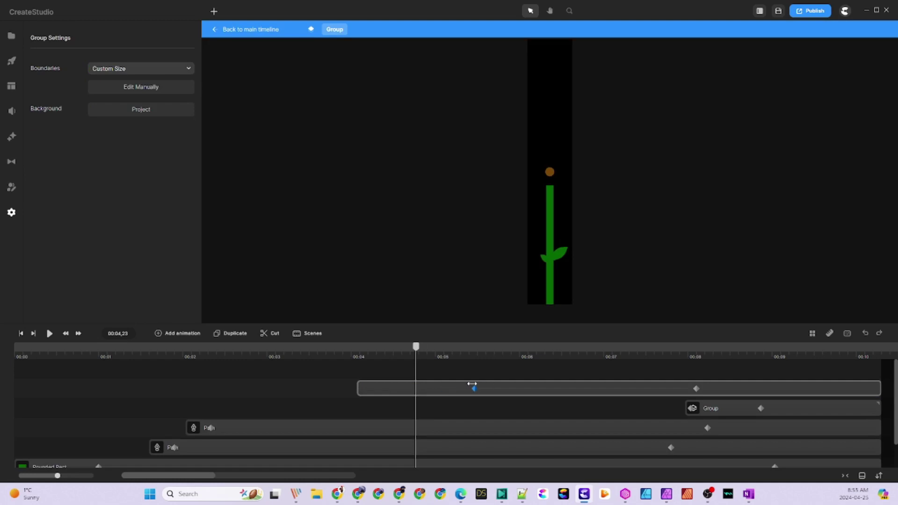
{"action": "left_click_drag", "start_coordinate": [473, 388], "coordinate": [440, 388]}
{"action": "left_click_drag", "start_coordinate": [439, 351], "coordinate": [542, 355]}
{"action": "left_click_drag", "start_coordinate": [598, 388], "coordinate": [632, 388]}
{"action": "right_click", "coordinate": [631, 388]}
{"action": "left_click", "coordinate": [436, 354]}
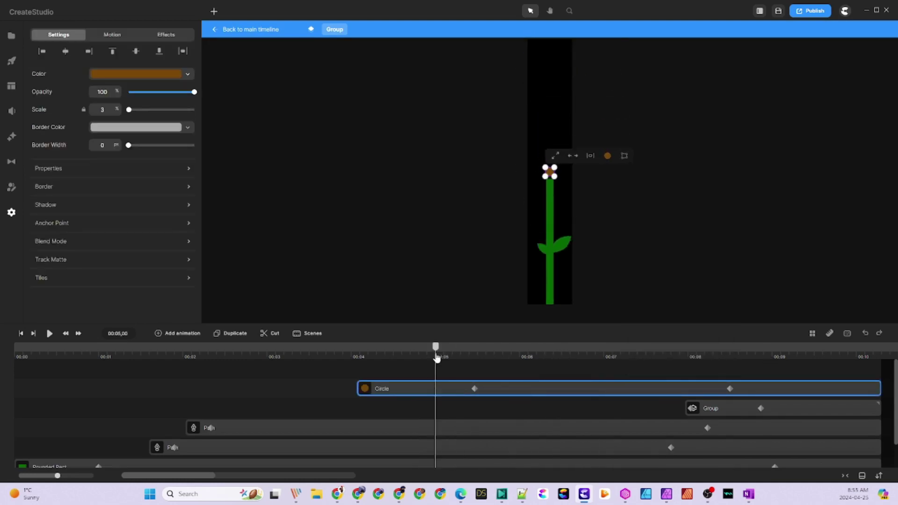
{"action": "left_click_drag", "start_coordinate": [436, 358], "coordinate": [464, 357]}
{"action": "left_click_drag", "start_coordinate": [360, 392], "coordinate": [457, 393]}
{"action": "left_click_drag", "start_coordinate": [481, 354], "coordinate": [589, 397]}
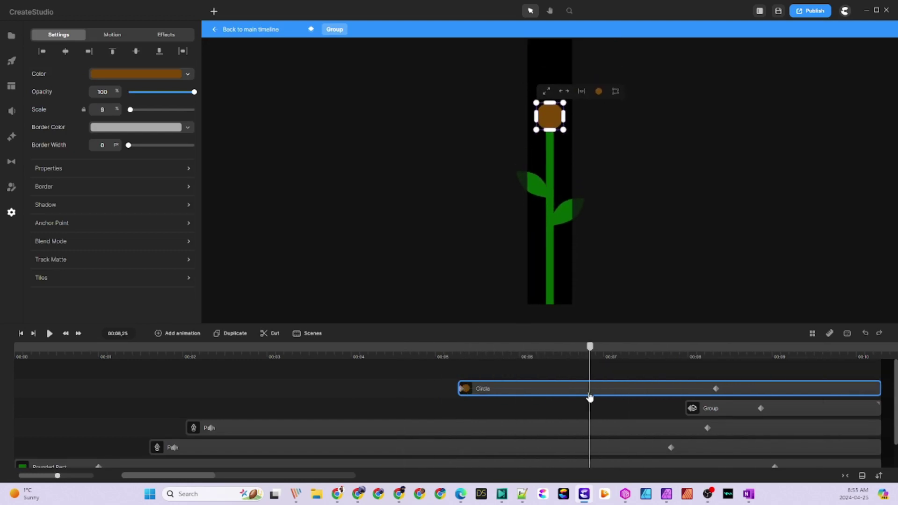
Shift the left leaf's layer earlier so that it starts together with the other leaf.
{"action": "left_click", "coordinate": [241, 434]}
{"action": "left_click_drag", "start_coordinate": [208, 431], "coordinate": [170, 433]}
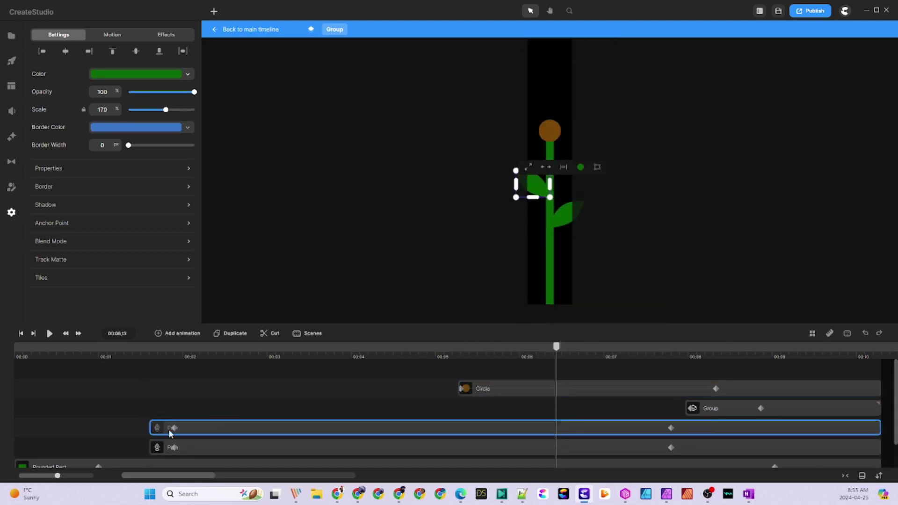
{"action": "left_click_drag", "start_coordinate": [556, 347], "coordinate": [766, 388]}
Shift the petal group later in the plant's timeline and return to the main timeline.
{"action": "left_click_drag", "start_coordinate": [679, 352], "coordinate": [759, 361]}
{"action": "left_click_drag", "start_coordinate": [726, 408], "coordinate": [794, 408]}
{"action": "left_click_drag", "start_coordinate": [758, 351], "coordinate": [761, 409]}
{"action": "left_click_drag", "start_coordinate": [690, 352], "coordinate": [14, 439]}
{"action": "left_click", "coordinate": [256, 28]}
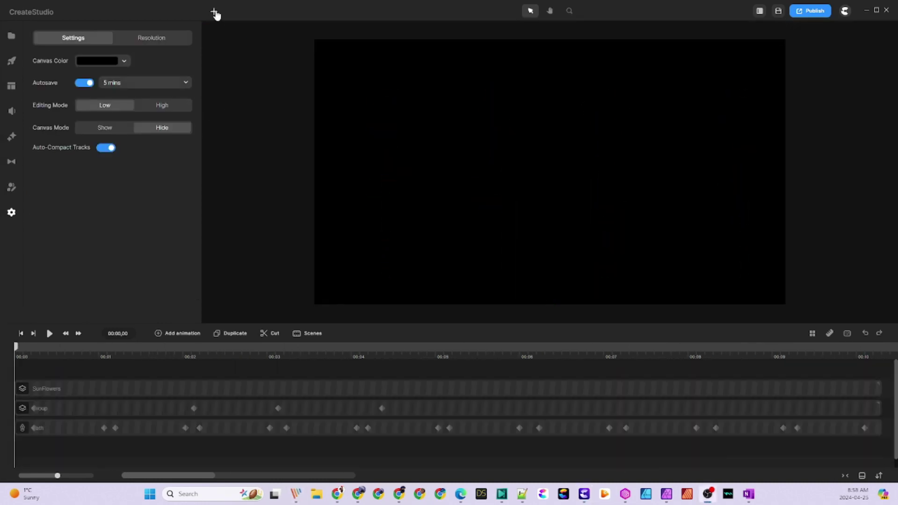
Add a circle shape to the canvas and fill it with a golden yellow.
{"action": "left_click", "coordinate": [215, 13]}
{"action": "left_click", "coordinate": [233, 80]}
{"action": "left_click", "coordinate": [579, 172]}
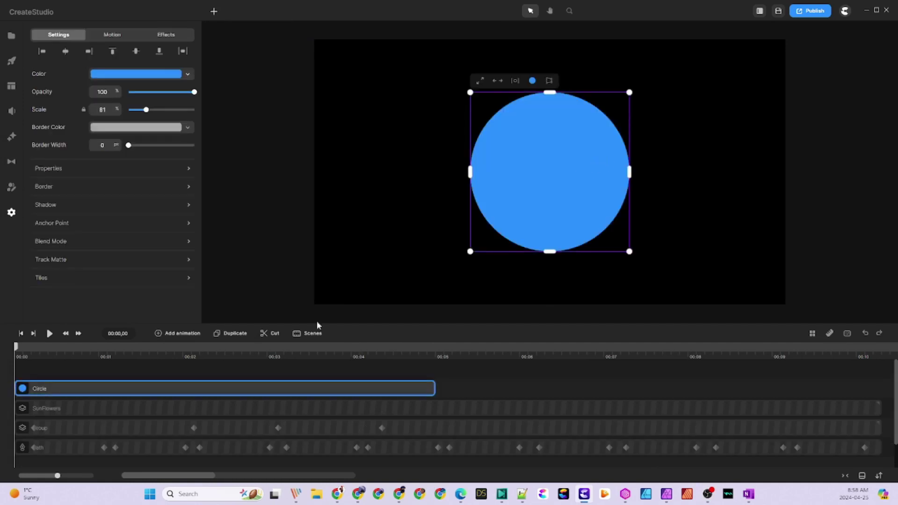
{"action": "left_click", "coordinate": [155, 75]}
{"action": "left_click", "coordinate": [216, 200]}
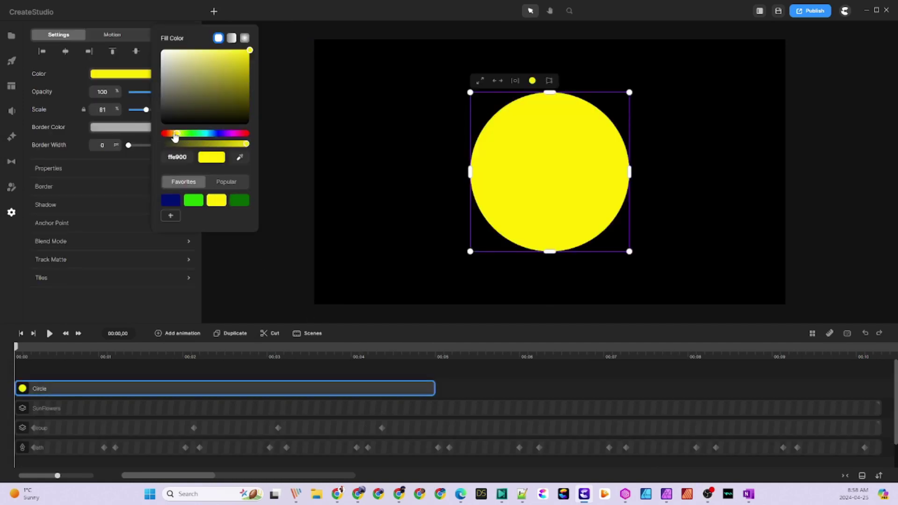
{"action": "left_click_drag", "start_coordinate": [175, 134], "coordinate": [174, 134]}
{"action": "left_click", "coordinate": [291, 149]}
{"action": "left_click", "coordinate": [498, 195]}
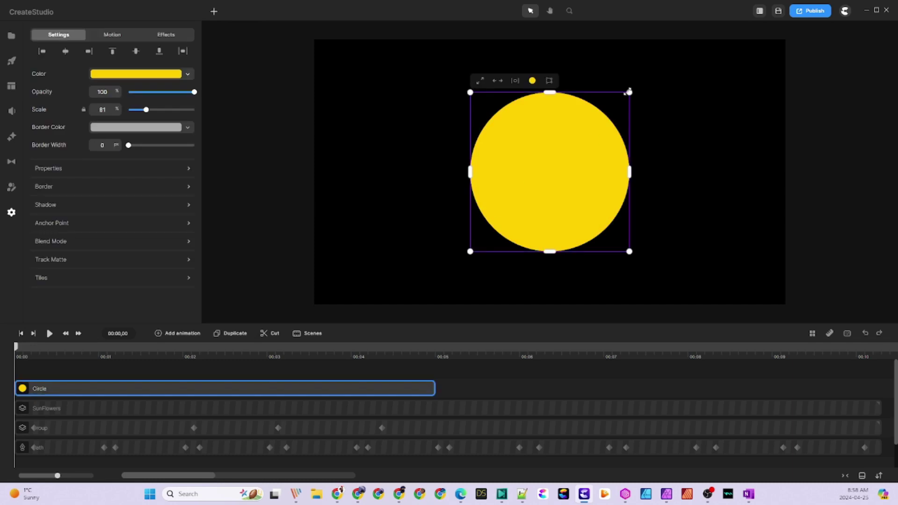
Scale the circle to 25% in the canvas's lower-left corner and extend its layer to the end of the other layers.
{"action": "left_click_drag", "start_coordinate": [628, 91], "coordinate": [519, 206]}
{"action": "left_click_drag", "start_coordinate": [494, 230], "coordinate": [347, 279]}
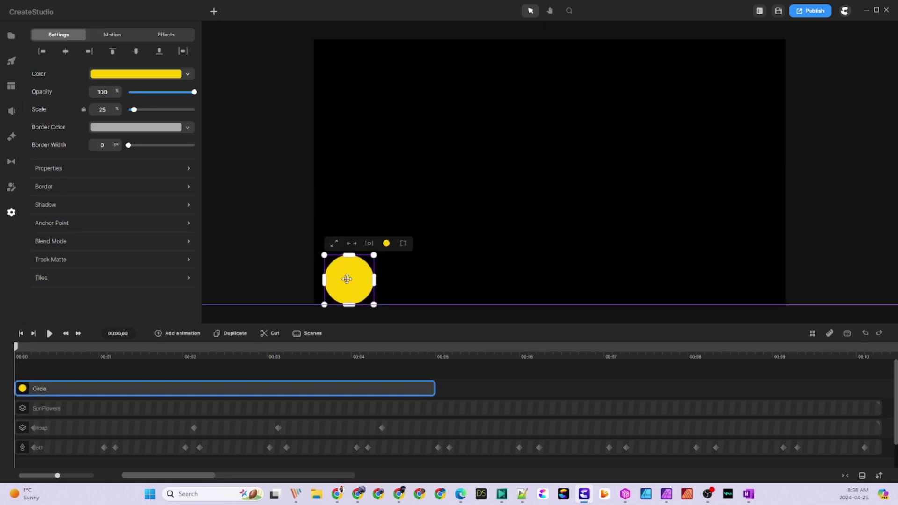
{"action": "left_click_drag", "start_coordinate": [432, 388], "coordinate": [880, 390]}
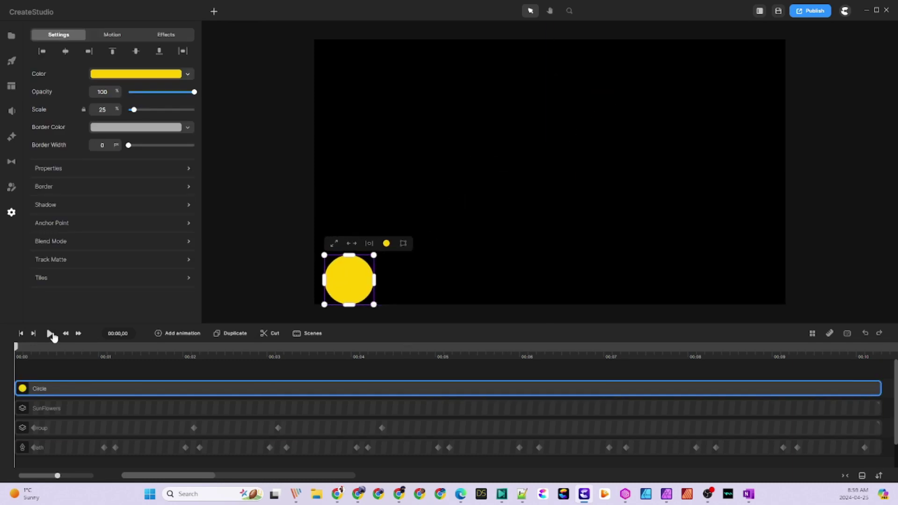
Add a Position animation to the yellow circle that moves it up to the canvas's top edge at 00:05,03.
{"action": "left_click", "coordinate": [175, 333]}
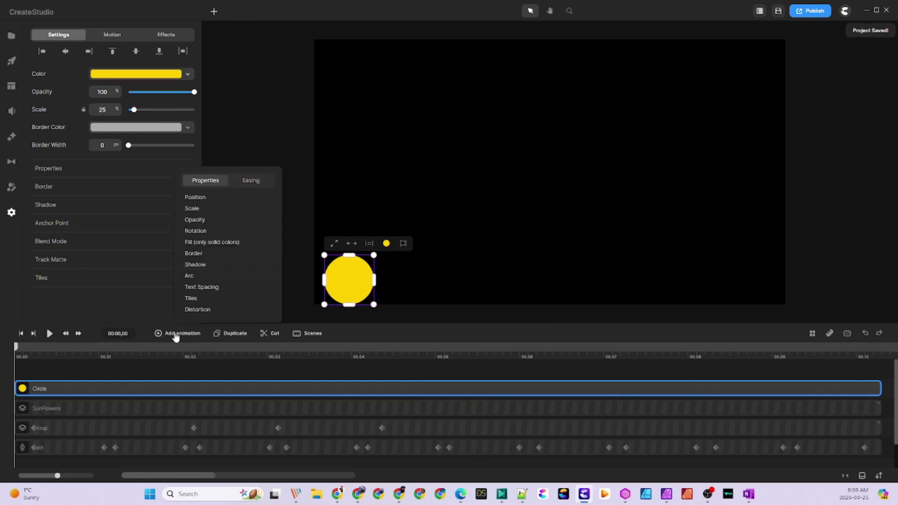
{"action": "left_click", "coordinate": [200, 198]}
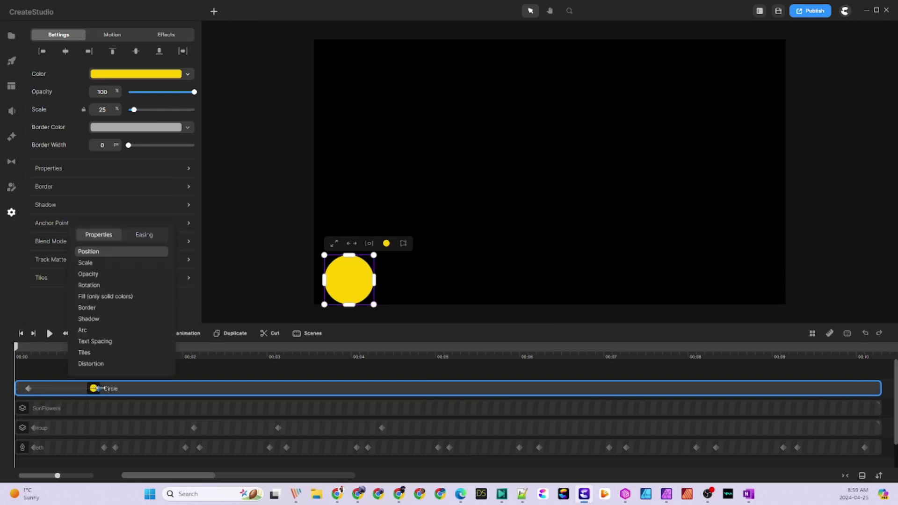
{"action": "left_click_drag", "start_coordinate": [84, 389], "coordinate": [508, 396]}
{"action": "left_click", "coordinate": [444, 389]}
{"action": "left_click_drag", "start_coordinate": [348, 280], "coordinate": [431, 45]}
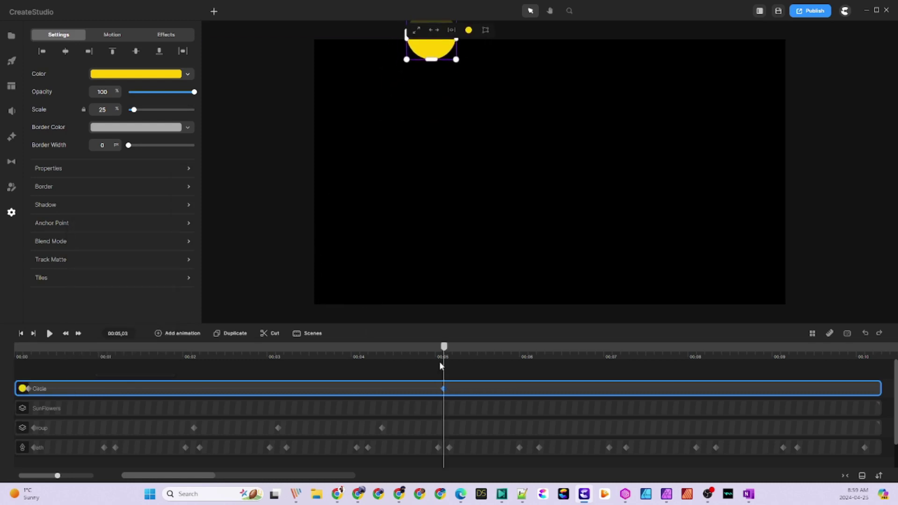
Scrub through the yellow circle's movement and open its layer options.
{"action": "left_click_drag", "start_coordinate": [439, 360], "coordinate": [556, 481]}
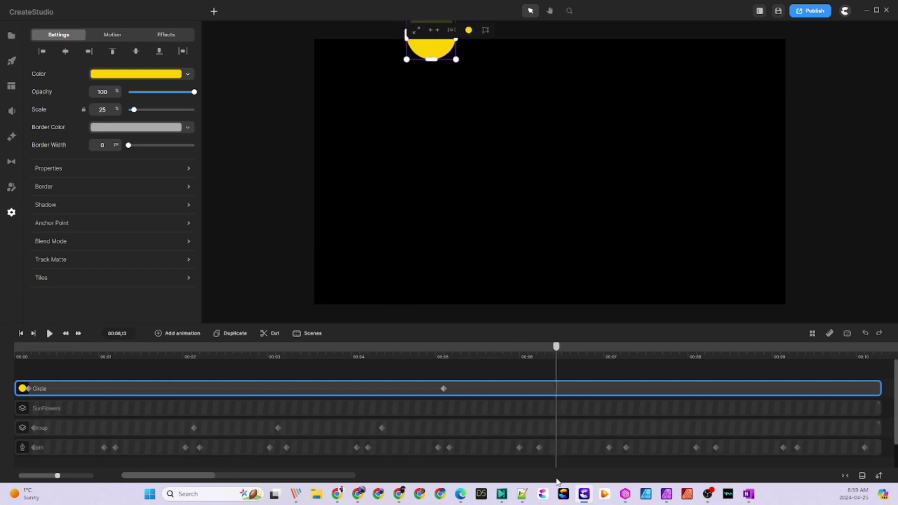
{"action": "right_click", "coordinate": [486, 388]}
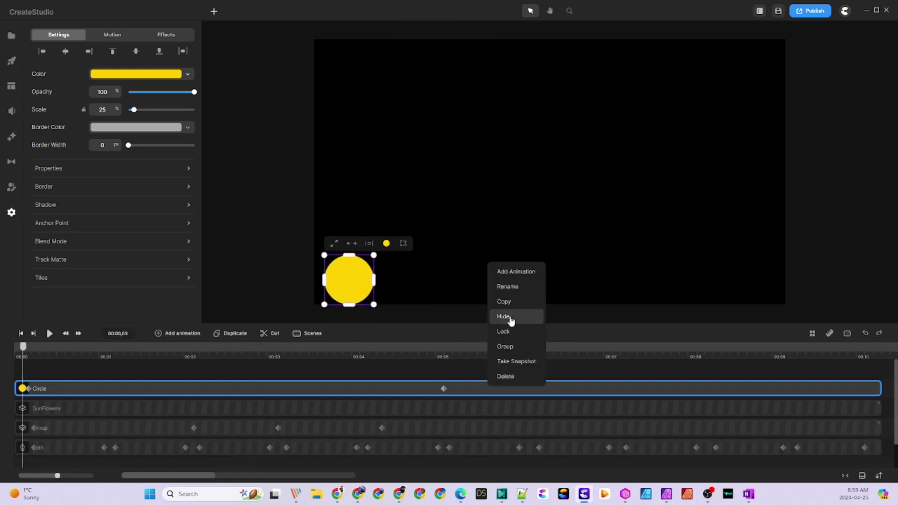
Hide the yellow Circle layer and lock it.
{"action": "left_click", "coordinate": [511, 321]}
{"action": "right_click", "coordinate": [496, 388]}
{"action": "left_click", "coordinate": [514, 332]}
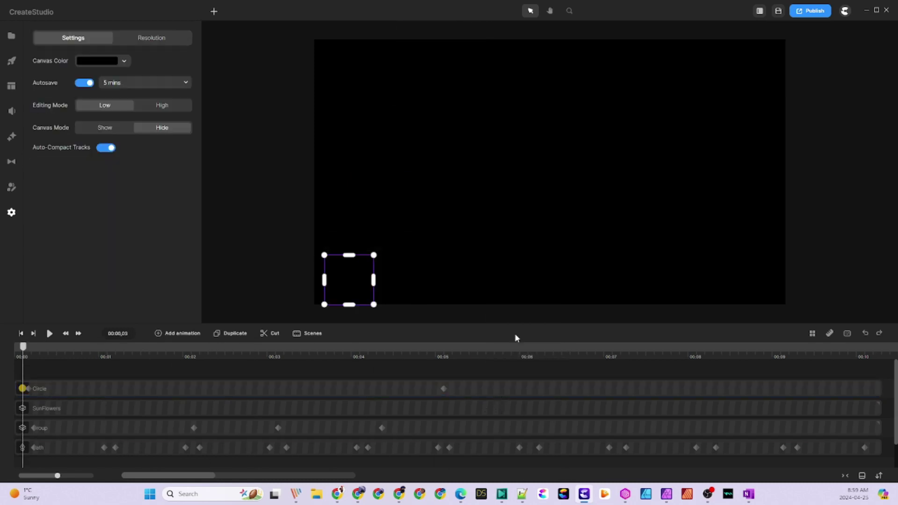
Add a rounded rectangle and stretch it across the full canvas width, covering about the lower 40 percent.
{"action": "left_click", "coordinate": [214, 13]}
{"action": "left_click", "coordinate": [239, 69]}
{"action": "left_click_drag", "start_coordinate": [525, 203], "coordinate": [430, 256]}
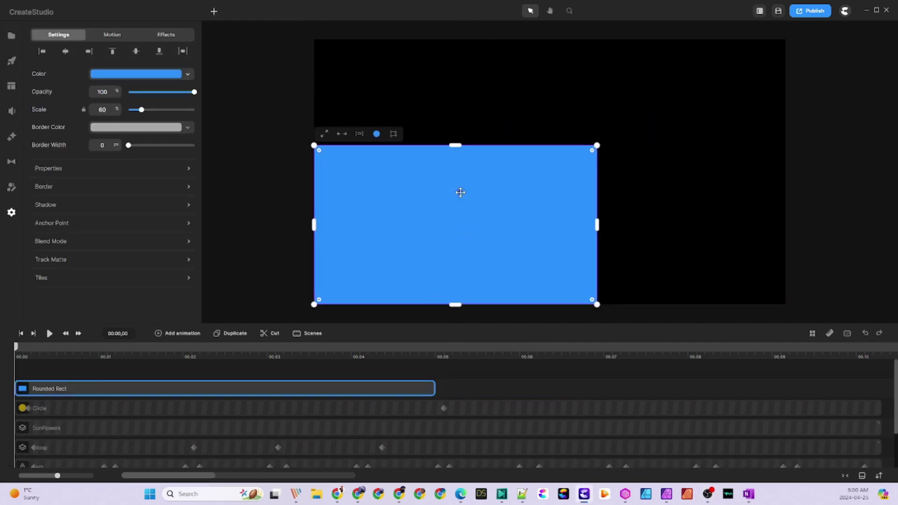
{"action": "left_click_drag", "start_coordinate": [456, 145], "coordinate": [456, 195]}
{"action": "left_click_drag", "start_coordinate": [597, 250], "coordinate": [785, 257]}
Fill the rectangle with dark green and extend its duration to match the existing layers, just past 10 seconds.
{"action": "left_click", "coordinate": [136, 74]}
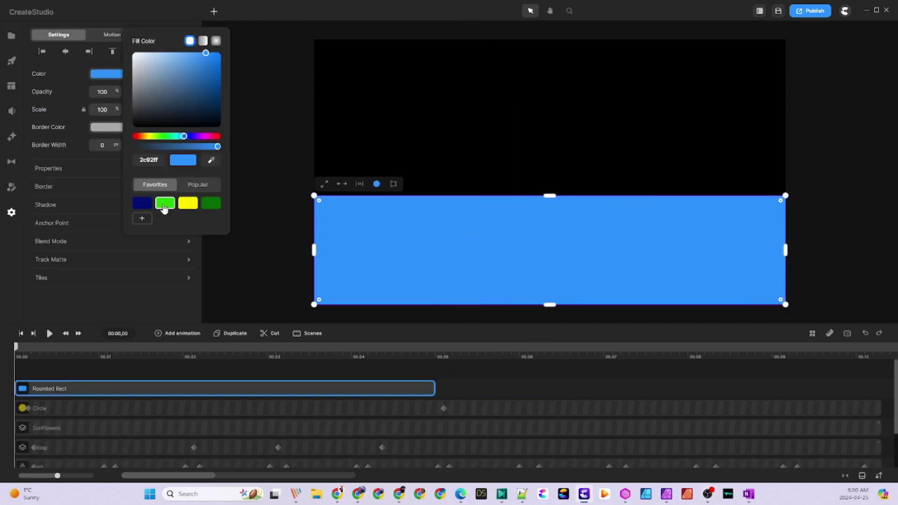
{"action": "left_click", "coordinate": [165, 202]}
{"action": "left_click", "coordinate": [215, 80]}
{"action": "left_click_drag", "start_coordinate": [215, 83], "coordinate": [220, 89]}
{"action": "left_click", "coordinate": [284, 246]}
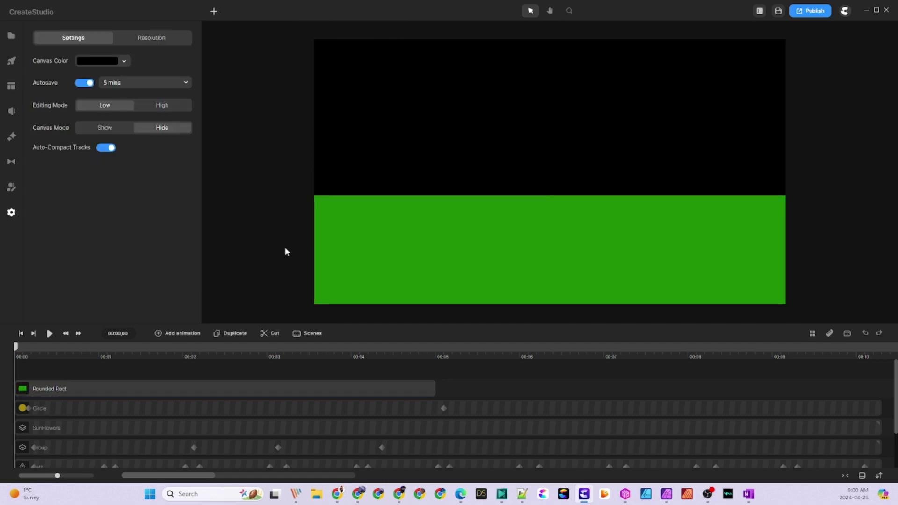
{"action": "left_click_drag", "start_coordinate": [436, 387], "coordinate": [881, 387]}
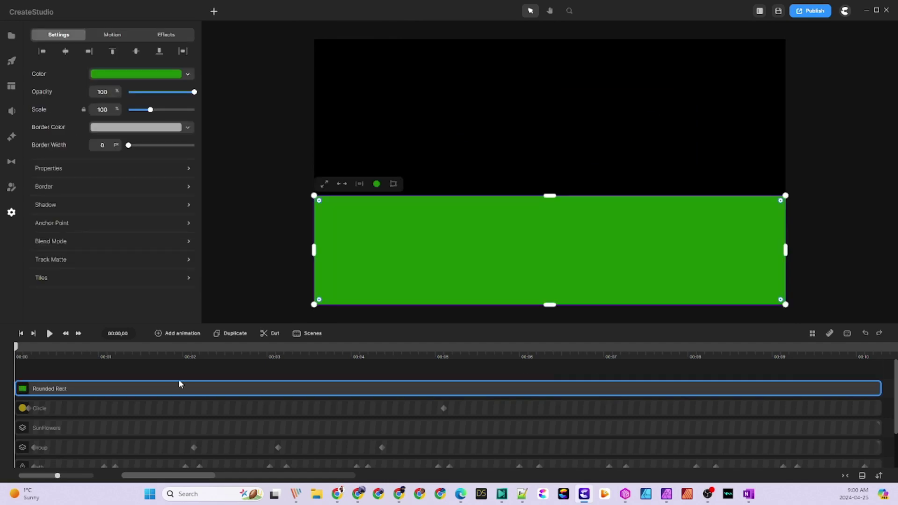
{"action": "left_click", "coordinate": [209, 71]}
{"action": "left_click_drag", "start_coordinate": [491, 264], "coordinate": [539, 271]}
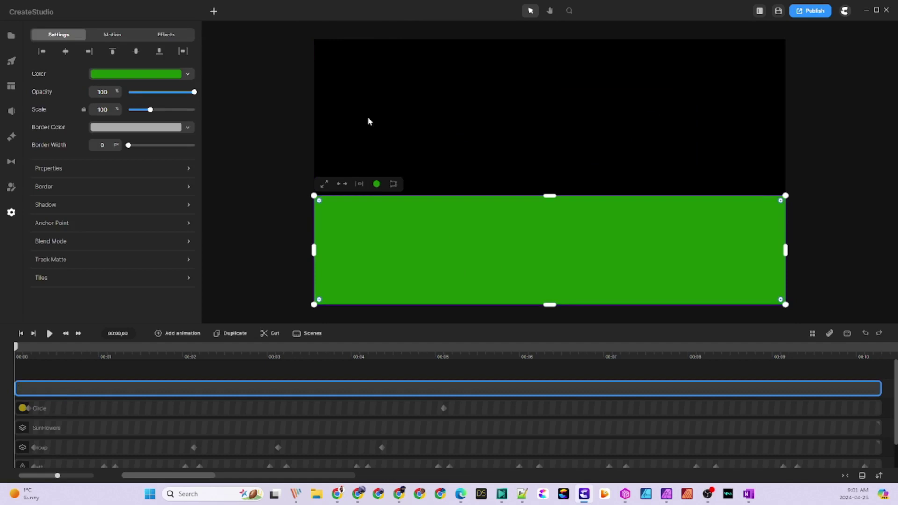
Duplicate the green rectangle, reduce the copy to a strip along the canvas's lower edge and fill it with dark brown.
{"action": "left_click", "coordinate": [234, 334]}
{"action": "left_click_drag", "start_coordinate": [559, 213], "coordinate": [559, 275]}
{"action": "left_click", "coordinate": [150, 75]}
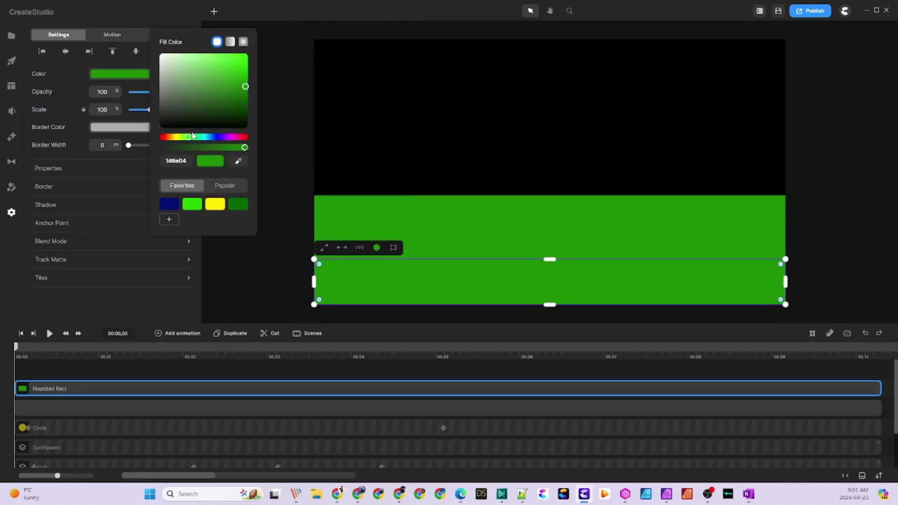
{"action": "left_click_drag", "start_coordinate": [192, 135], "coordinate": [170, 137]}
{"action": "left_click_drag", "start_coordinate": [245, 89], "coordinate": [245, 104]}
{"action": "left_click", "coordinate": [819, 202]}
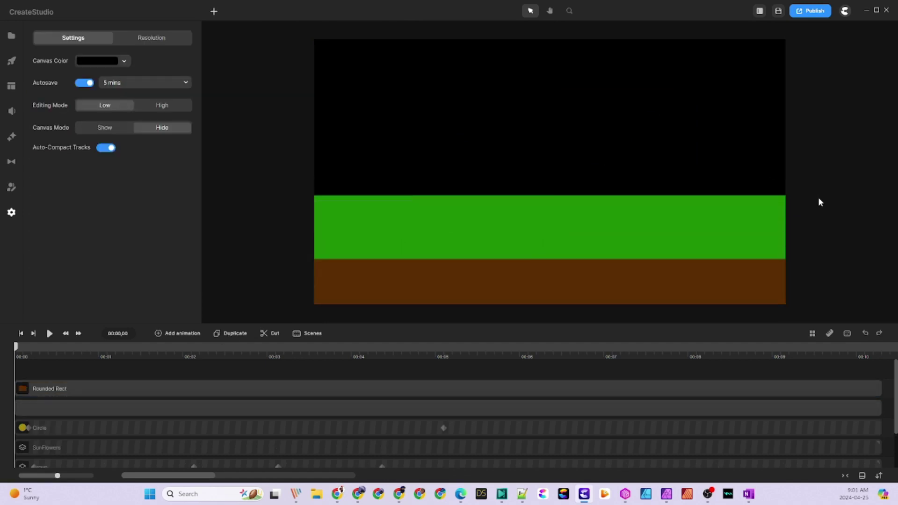
Move the green and brown rectangles beneath all other layers and lock them.
{"action": "left_click", "coordinate": [180, 389]}
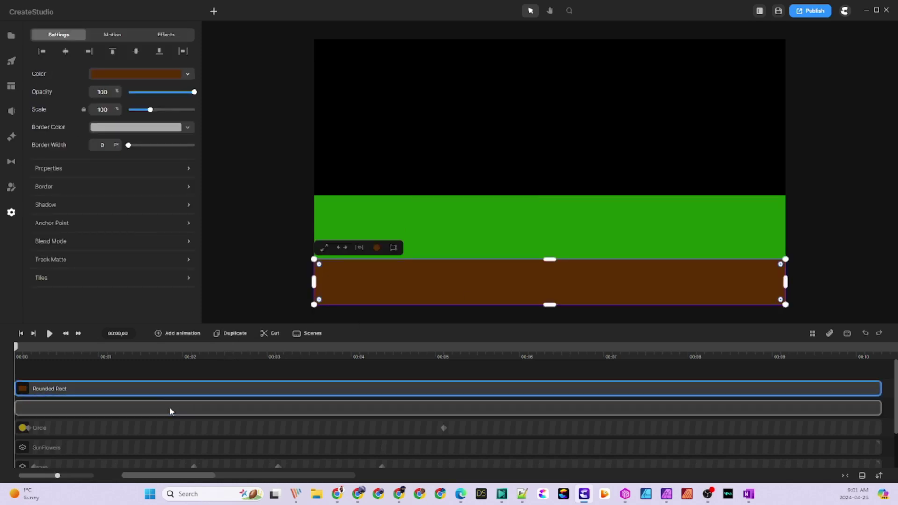
{"action": "left_click", "coordinate": [169, 406], "text": "shift"}
{"action": "left_click_drag", "start_coordinate": [169, 407], "coordinate": [156, 478]}
{"action": "scroll", "coordinate": [184, 442], "scroll_direction": "down", "scroll_amount": 1}
{"action": "left_click_drag", "start_coordinate": [885, 436], "coordinate": [16, 438]}
{"action": "left_click", "coordinate": [274, 239]}
{"action": "right_click", "coordinate": [180, 440]}
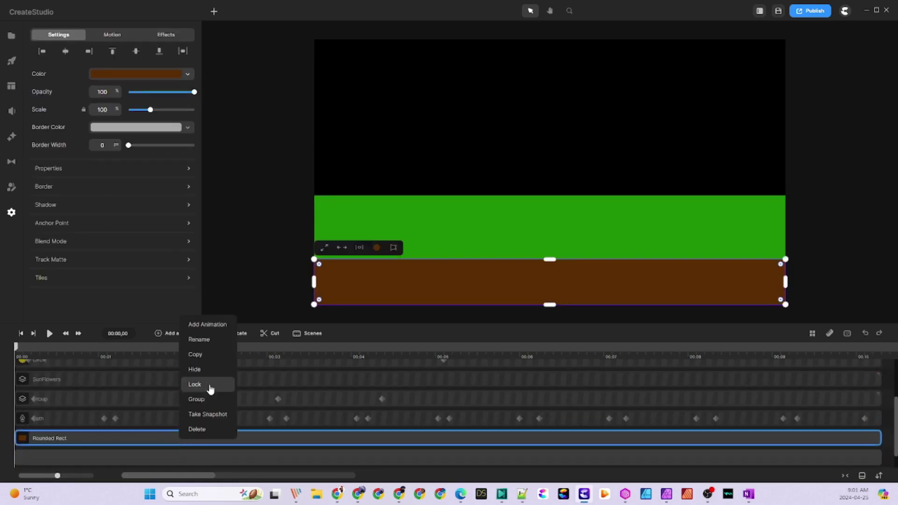
{"action": "left_click", "coordinate": [210, 387]}
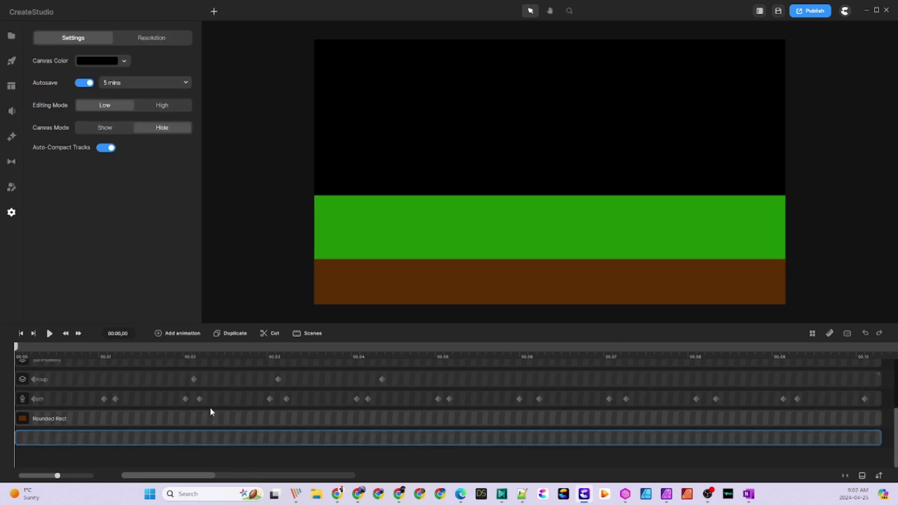
Draw a narrow closed path with the Pen tool across the full canvas width, near the green field's upper edge.
{"action": "left_click", "coordinate": [215, 14]}
{"action": "left_click", "coordinate": [226, 53]}
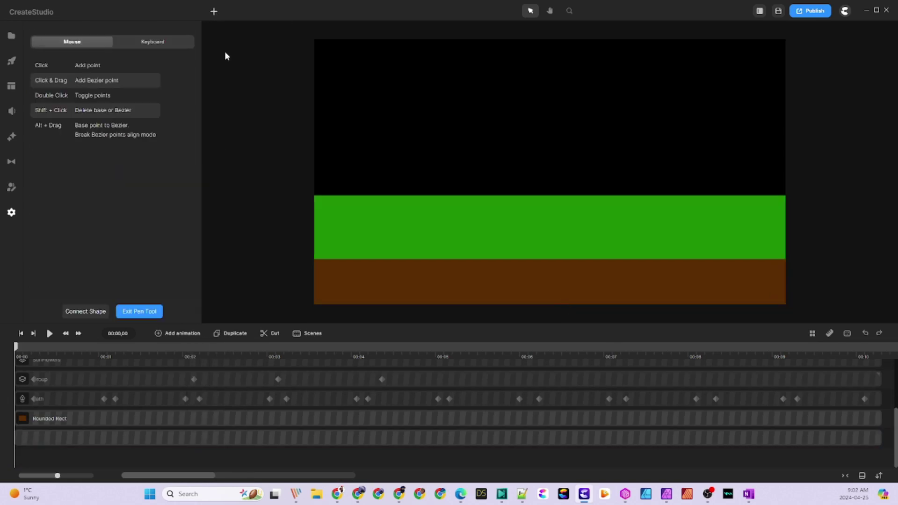
{"action": "left_click", "coordinate": [309, 202]}
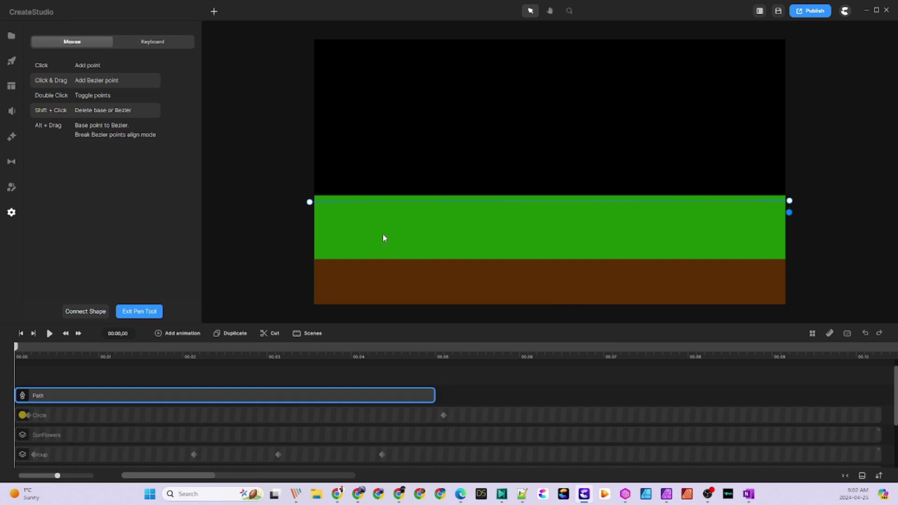
{"action": "left_click", "coordinate": [308, 213]}
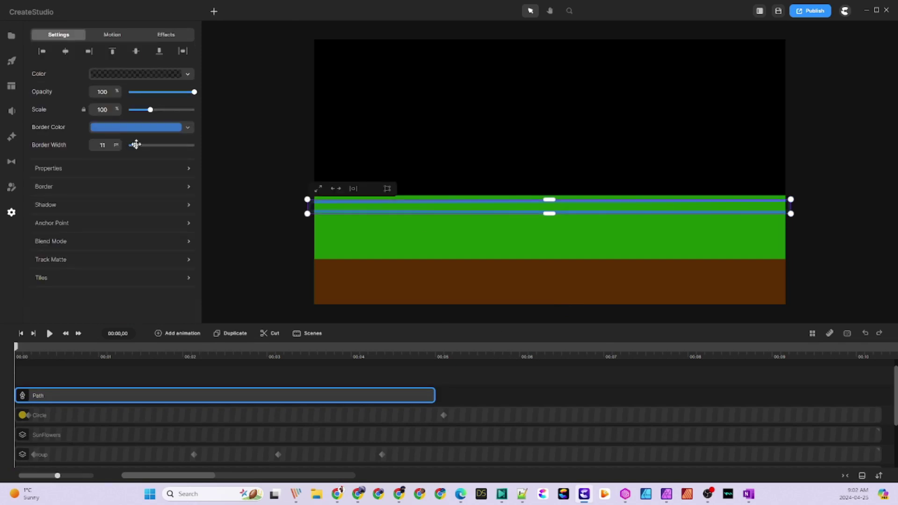
Give the fence rails an 11 px light grey border and extend their duration to match the other layers.
{"action": "left_click", "coordinate": [139, 127]}
{"action": "left_click_drag", "start_coordinate": [436, 397], "coordinate": [882, 395]}
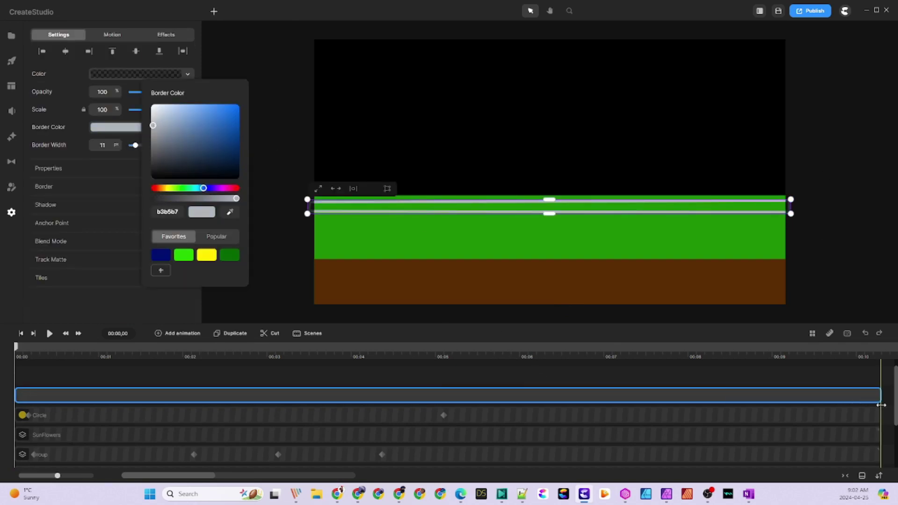
{"action": "left_click", "coordinate": [534, 321]}
Draw a short vertical fence post with the Pen tool, crossing both rails near their left end.
{"action": "left_click", "coordinate": [213, 11]}
{"action": "left_click", "coordinate": [231, 52]}
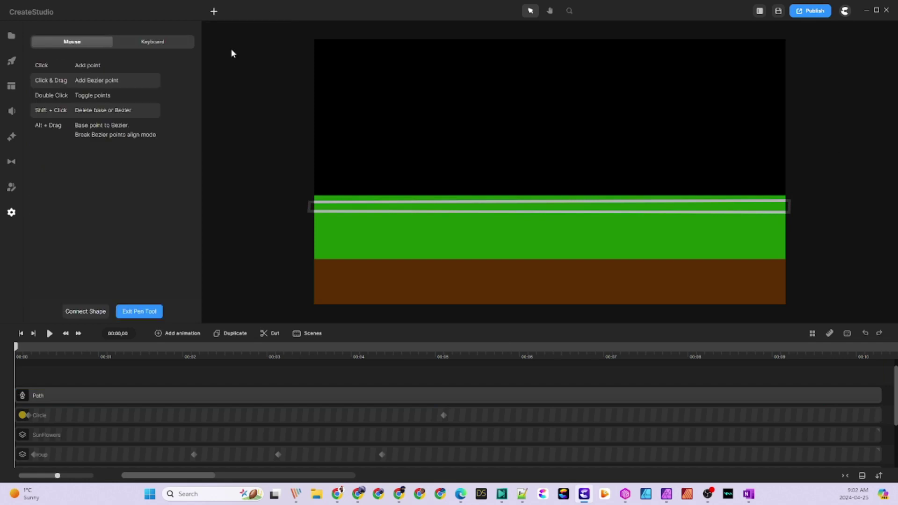
{"action": "left_click", "coordinate": [346, 196]}
{"action": "left_click", "coordinate": [345, 217]}
{"action": "left_click", "coordinate": [139, 311]}
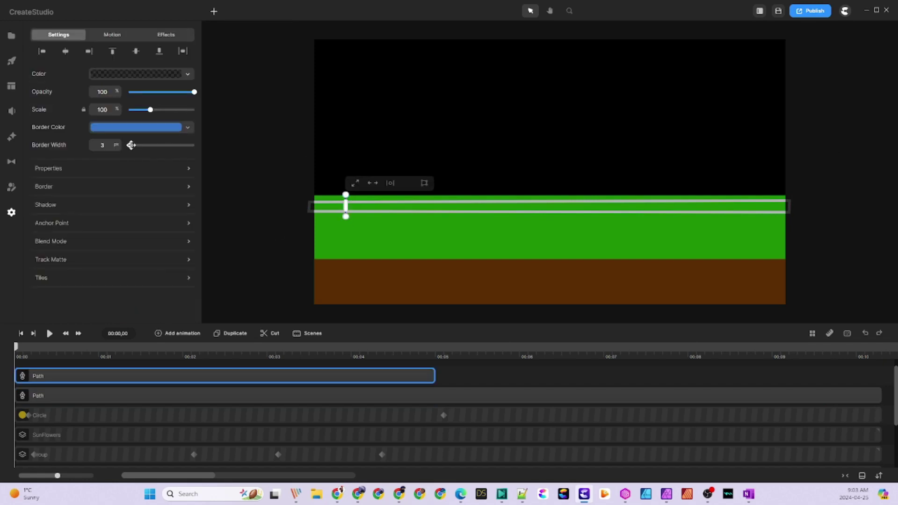
Give the fence post a 13 px light grey border and extend its duration to match the rails.
{"action": "left_click_drag", "start_coordinate": [136, 144], "coordinate": [136, 145]}
{"action": "left_click", "coordinate": [147, 127]}
{"action": "left_click", "coordinate": [255, 207]}
{"action": "left_click", "coordinate": [399, 212]}
{"action": "left_click", "coordinate": [445, 178]}
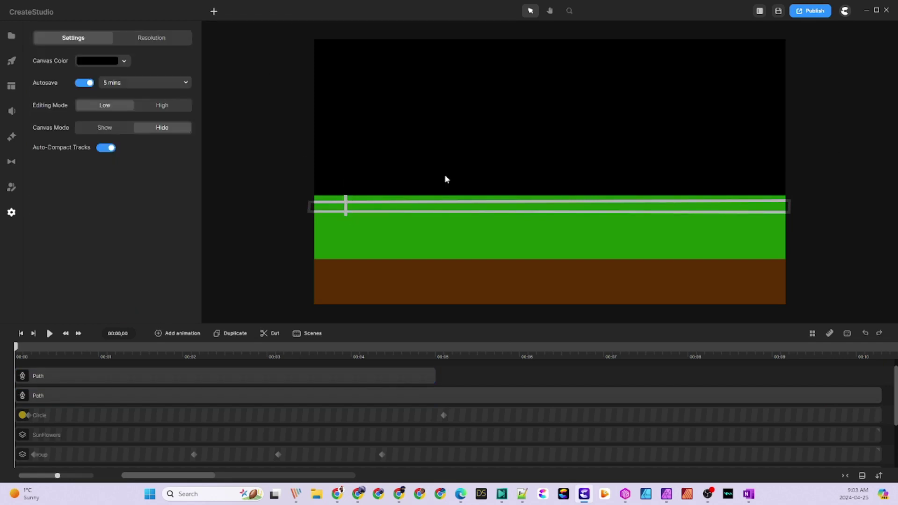
{"action": "left_click", "coordinate": [345, 206]}
{"action": "left_click_drag", "start_coordinate": [462, 374], "coordinate": [881, 376]}
Duplicate the fence post four times and move the copies rightward along the rails.
{"action": "left_click", "coordinate": [230, 335]}
{"action": "left_click", "coordinate": [230, 335]}
{"action": "left_click", "coordinate": [231, 335]}
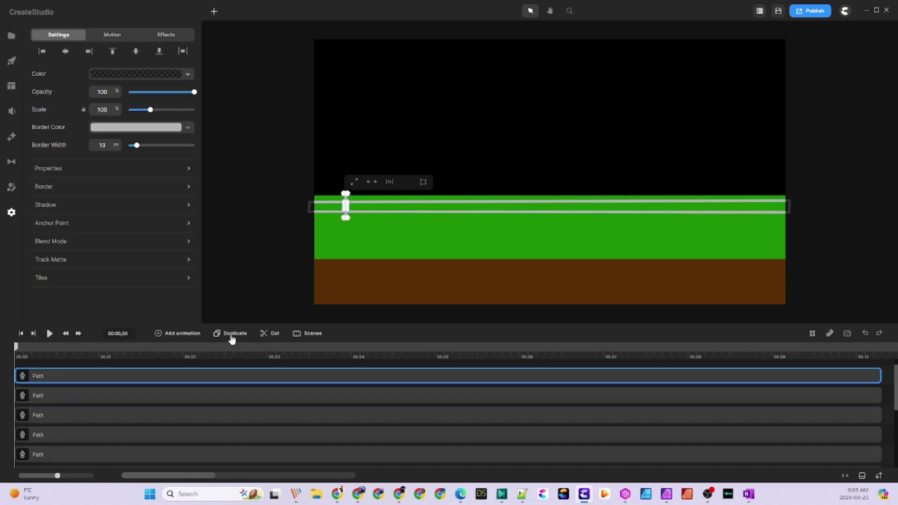
{"action": "left_click", "coordinate": [230, 335]}
{"action": "scroll", "coordinate": [349, 212], "scroll_direction": "up", "scroll_amount": 3}
{"action": "left_click_drag", "start_coordinate": [340, 215], "coordinate": [726, 215]}
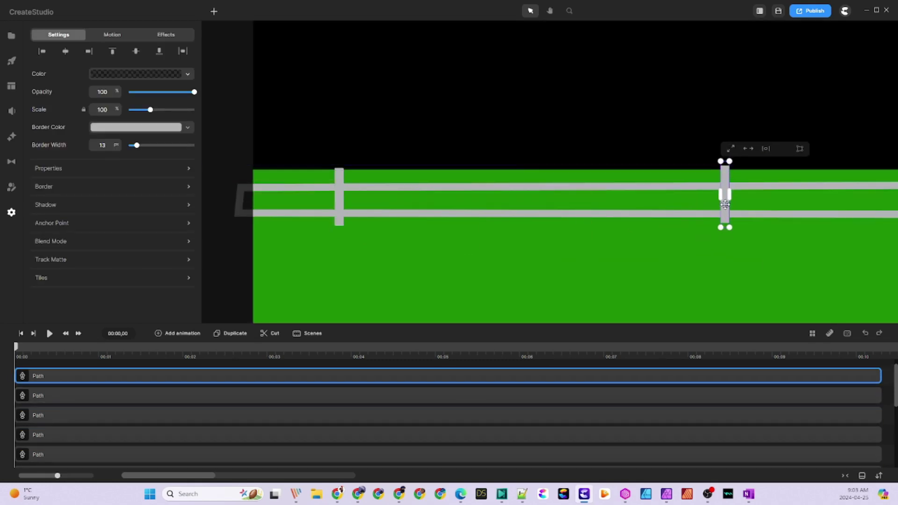
{"action": "left_click_drag", "start_coordinate": [339, 214], "coordinate": [802, 220]}
{"action": "scroll", "coordinate": [499, 242], "scroll_direction": "down", "scroll_amount": 3}
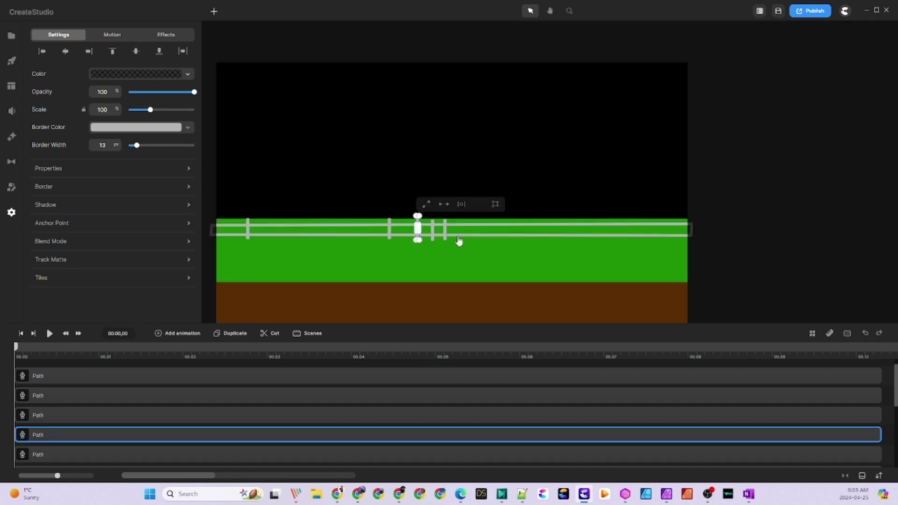
Reposition the post copies so they are spread along the rails up to the canvas's right edge.
{"action": "scroll", "coordinate": [382, 223], "scroll_direction": "up", "scroll_amount": 5}
{"action": "left_click_drag", "start_coordinate": [382, 223], "coordinate": [881, 223]}
{"action": "scroll", "coordinate": [326, 281], "scroll_direction": "down", "scroll_amount": 5}
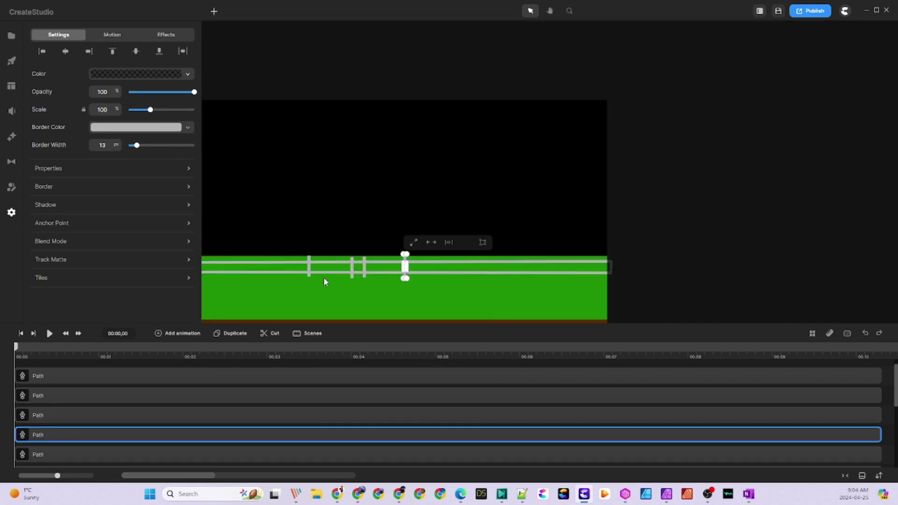
{"action": "left_click_drag", "start_coordinate": [369, 270], "coordinate": [519, 268]}
{"action": "left_click_drag", "start_coordinate": [353, 270], "coordinate": [598, 269]}
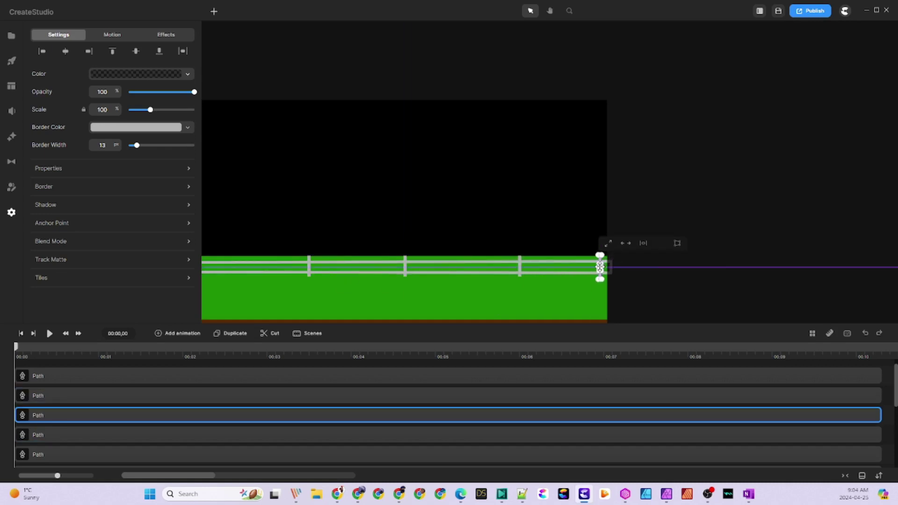
{"action": "left_click_drag", "start_coordinate": [305, 268], "coordinate": [257, 268]}
{"action": "left_click_drag", "start_coordinate": [406, 272], "coordinate": [381, 272]}
{"action": "left_click", "coordinate": [386, 299]}
{"action": "scroll", "coordinate": [386, 298], "scroll_direction": "down", "scroll_amount": 4}
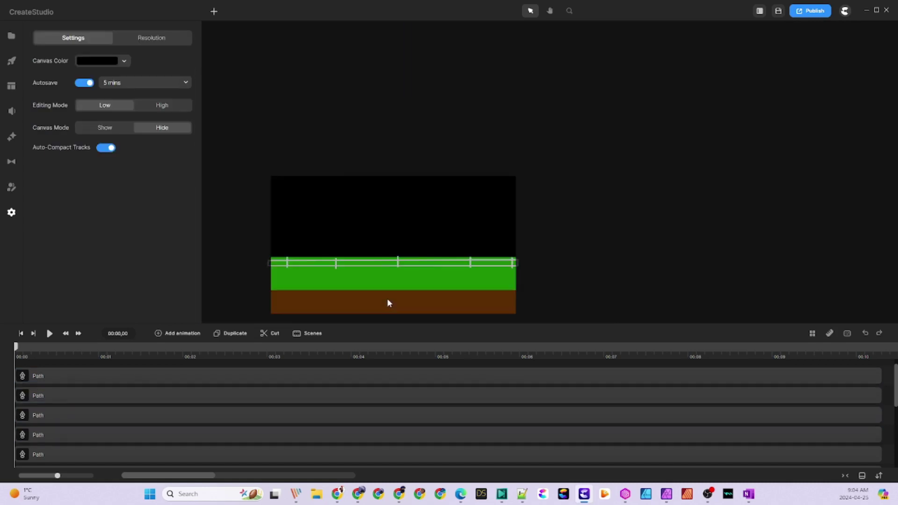
{"action": "scroll", "coordinate": [395, 272], "scroll_direction": "up", "scroll_amount": 5}
{"action": "left_click", "coordinate": [401, 247]}
{"action": "left_click", "coordinate": [269, 290]}
{"action": "scroll", "coordinate": [495, 313], "scroll_direction": "down", "scroll_amount": 4}
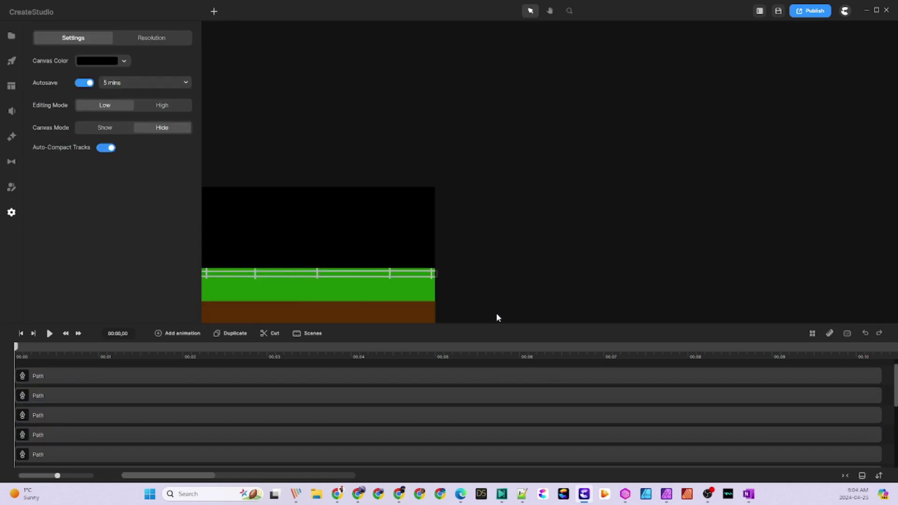
Unlock and duplicate the green rectangle, stretching the lower-layer copy up to the canvas's upper edge.
{"action": "scroll", "coordinate": [185, 419], "scroll_direction": "down", "scroll_amount": 5}
{"action": "right_click", "coordinate": [174, 438]}
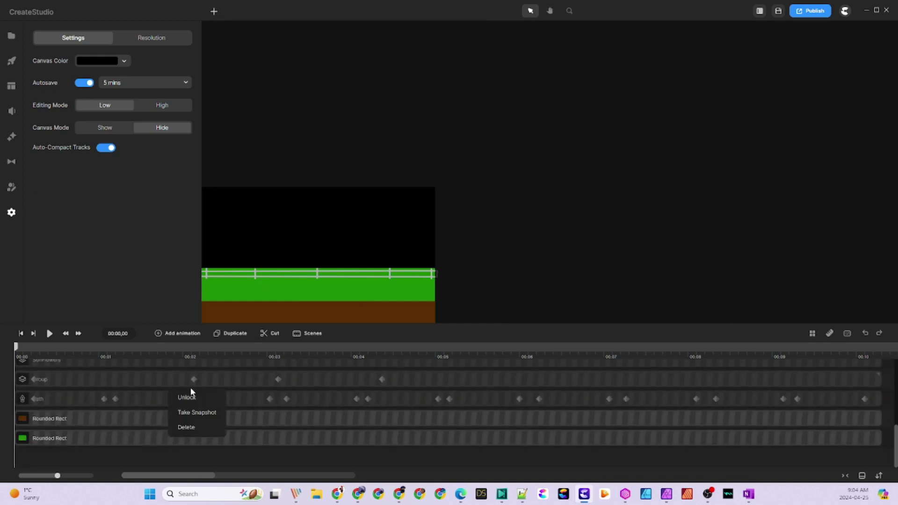
{"action": "left_click", "coordinate": [159, 437]}
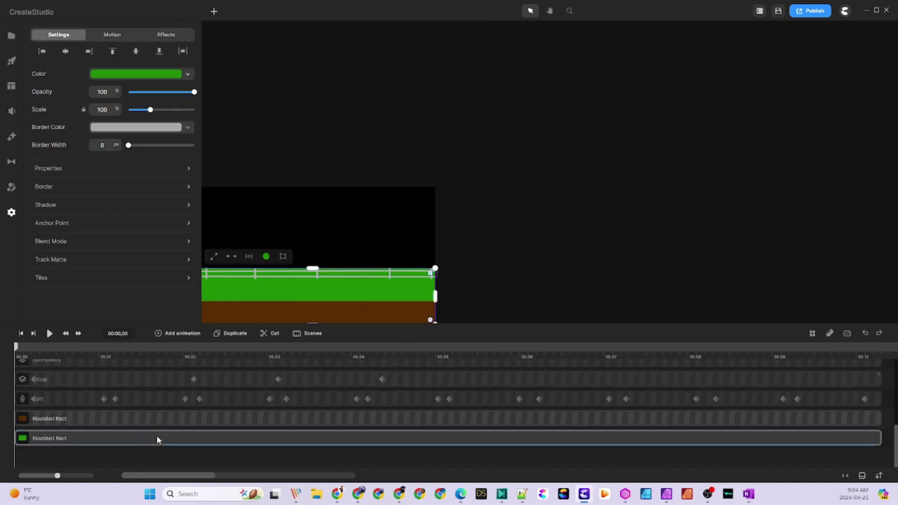
{"action": "left_click", "coordinate": [225, 334]}
{"action": "left_click_drag", "start_coordinate": [312, 268], "coordinate": [312, 187]}
Fill the stretched background rectangle with bright cyan for the sky.
{"action": "left_click", "coordinate": [161, 74]}
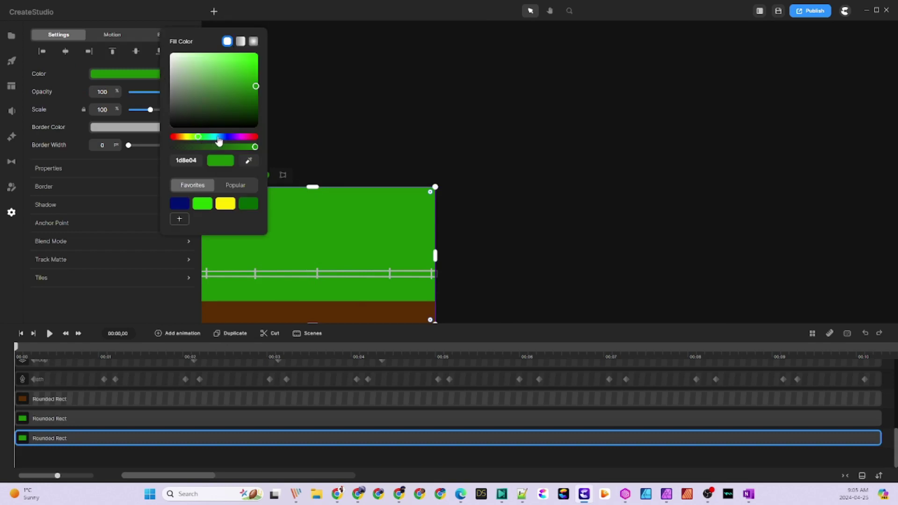
{"action": "left_click", "coordinate": [215, 136]}
{"action": "left_click", "coordinate": [217, 136]}
{"action": "left_click", "coordinate": [250, 64]}
{"action": "left_click", "coordinate": [249, 60]}
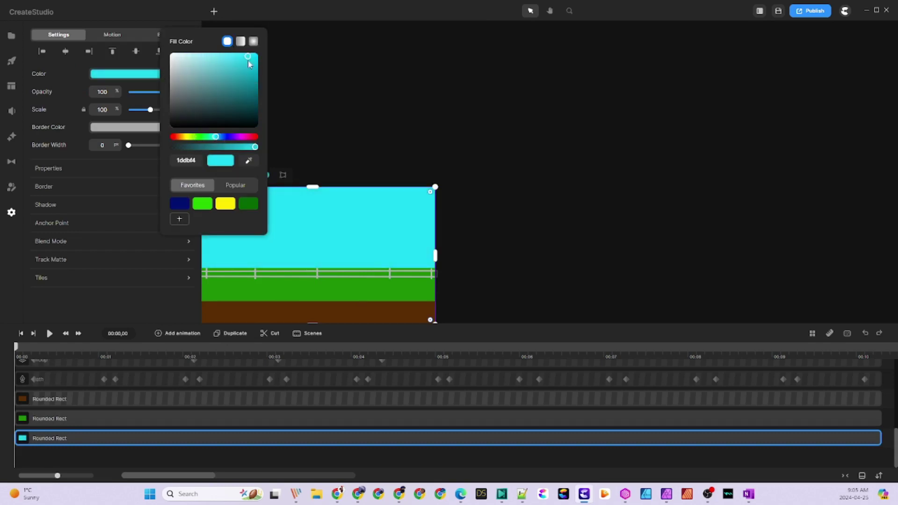
{"action": "left_click", "coordinate": [299, 131]}
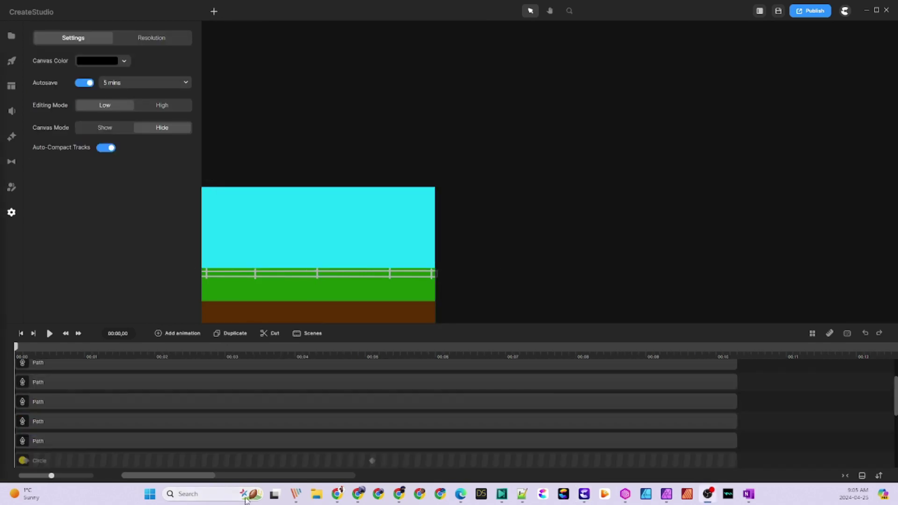
Group the rail and post paths under the name Fence and lock the group.
{"action": "left_click_drag", "start_coordinate": [753, 442], "coordinate": [593, 351]}
{"action": "key", "text": "ctrl+g"}
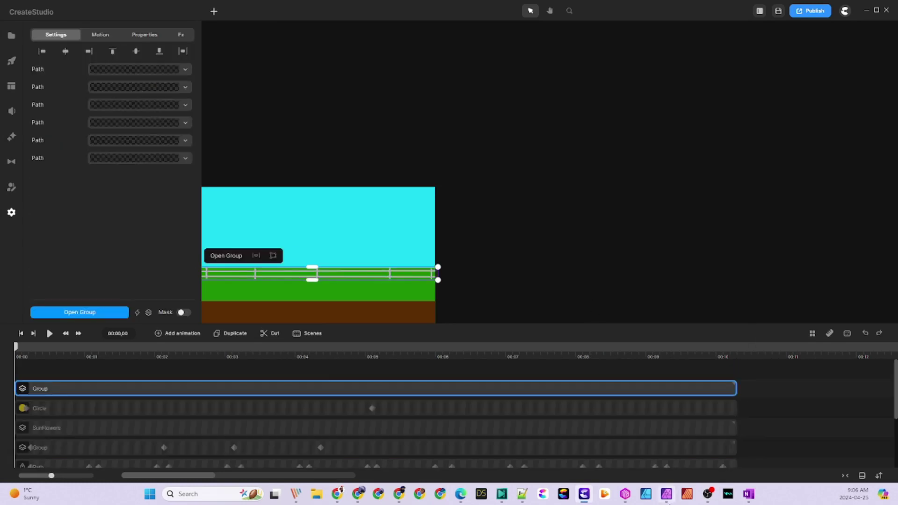
{"action": "right_click", "coordinate": [36, 388]}
{"action": "left_click", "coordinate": [84, 243]}
{"action": "type", "text": "Fence"}
{"action": "key", "text": "Return"}
{"action": "right_click", "coordinate": [214, 391]}
{"action": "left_click", "coordinate": [236, 314]}
Draw a closed house-shaped outline with a peaked roof in front of the fence, using the Pen tool.
{"action": "scroll", "coordinate": [359, 293], "scroll_direction": "up", "scroll_amount": 3}
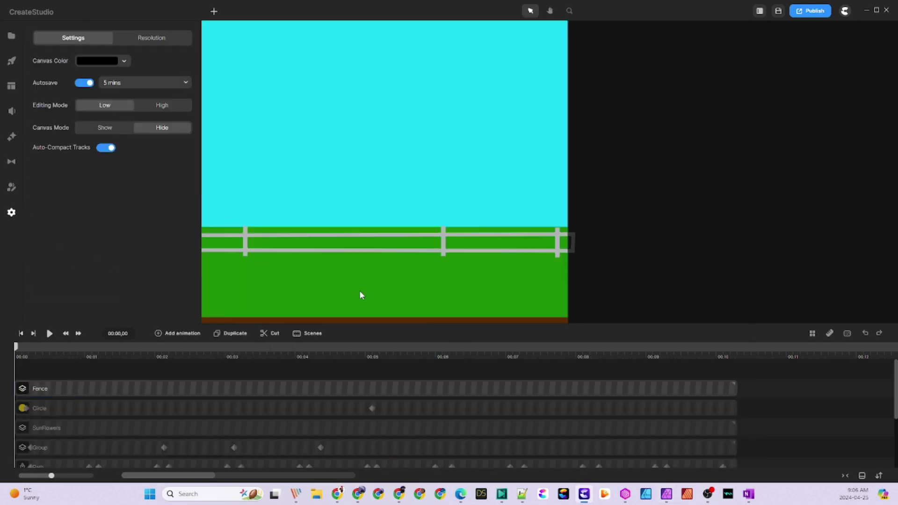
{"action": "left_click", "coordinate": [214, 12]}
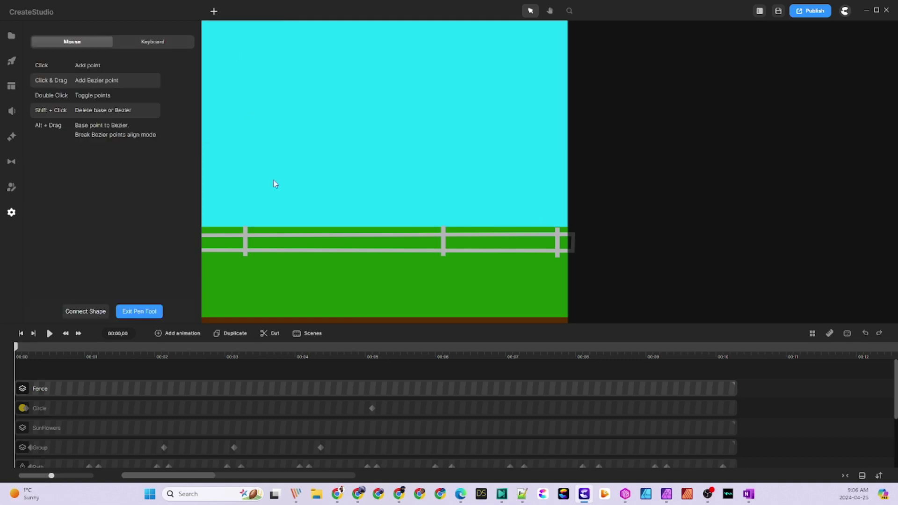
{"action": "left_click", "coordinate": [262, 275]}
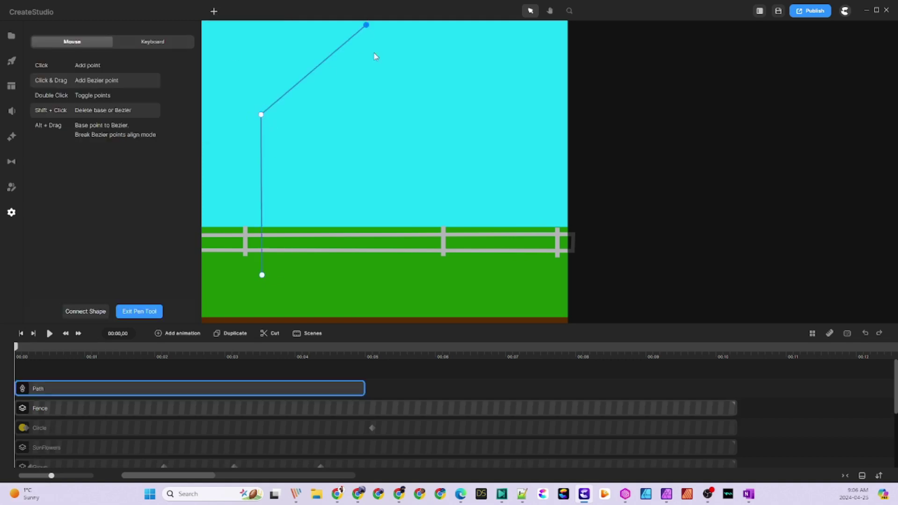
{"action": "left_click", "coordinate": [495, 125]}
{"action": "left_click", "coordinate": [261, 276]}
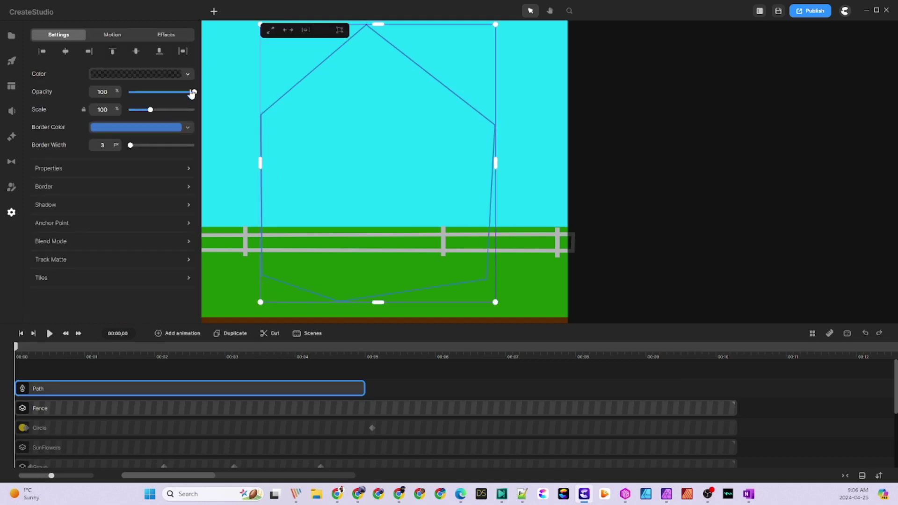
Reshape the house outline by aligning its lower right corner under the right eave and shifting the roof peak left.
{"action": "left_click", "coordinate": [214, 12]}
{"action": "left_click_drag", "start_coordinate": [488, 279], "coordinate": [495, 276]}
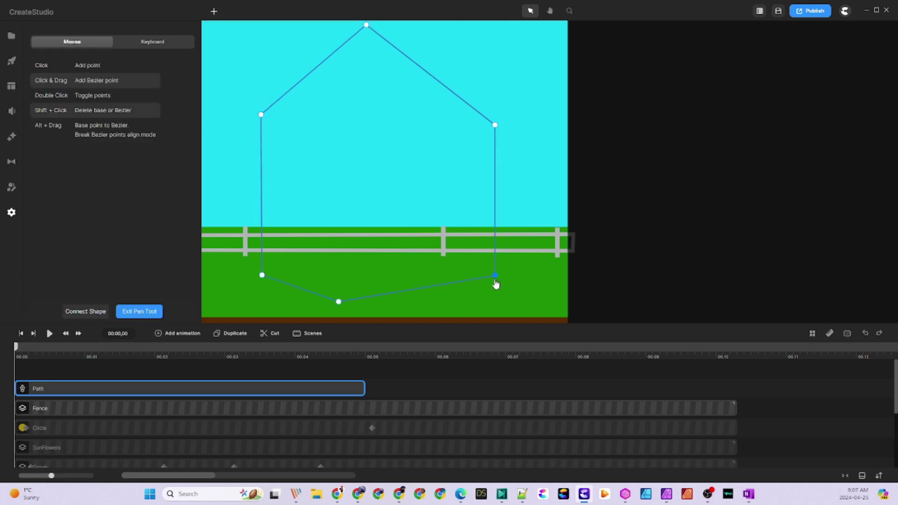
{"action": "left_click_drag", "start_coordinate": [366, 25], "coordinate": [342, 24]}
{"action": "left_click", "coordinate": [139, 311]}
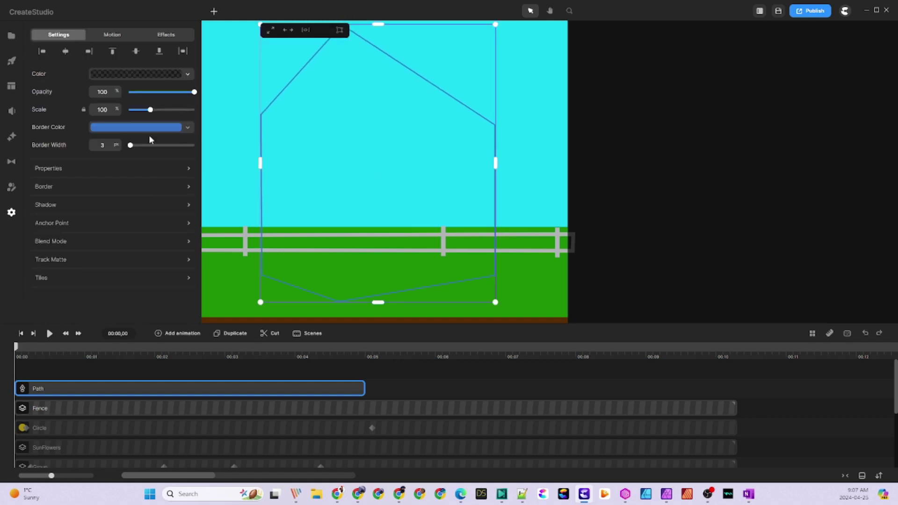
Fill the house shape with dark red and extend its layer to the same end time as the Fence layer.
{"action": "left_click", "coordinate": [130, 75]}
{"action": "left_click", "coordinate": [224, 91]}
{"action": "left_click", "coordinate": [223, 145]}
{"action": "left_click_drag", "start_coordinate": [224, 91], "coordinate": [220, 78]}
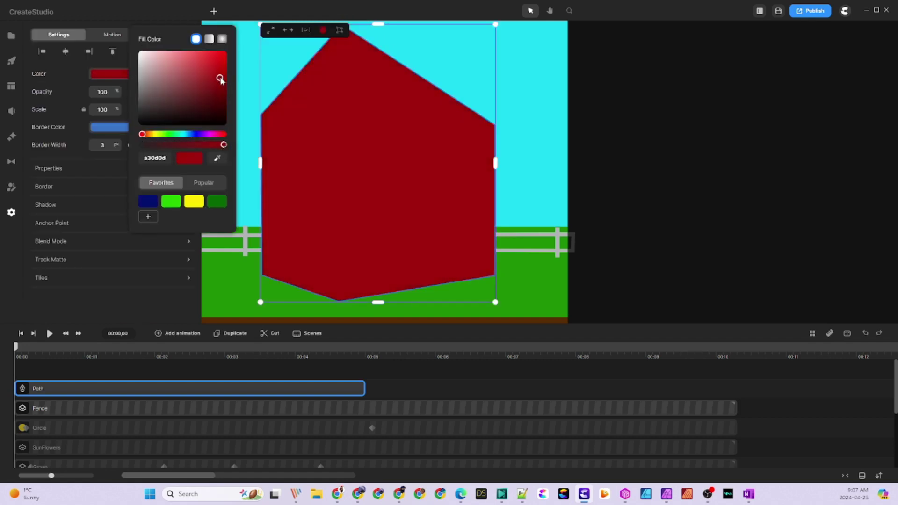
{"action": "left_click", "coordinate": [542, 137]}
{"action": "left_click_drag", "start_coordinate": [365, 388], "coordinate": [735, 388]}
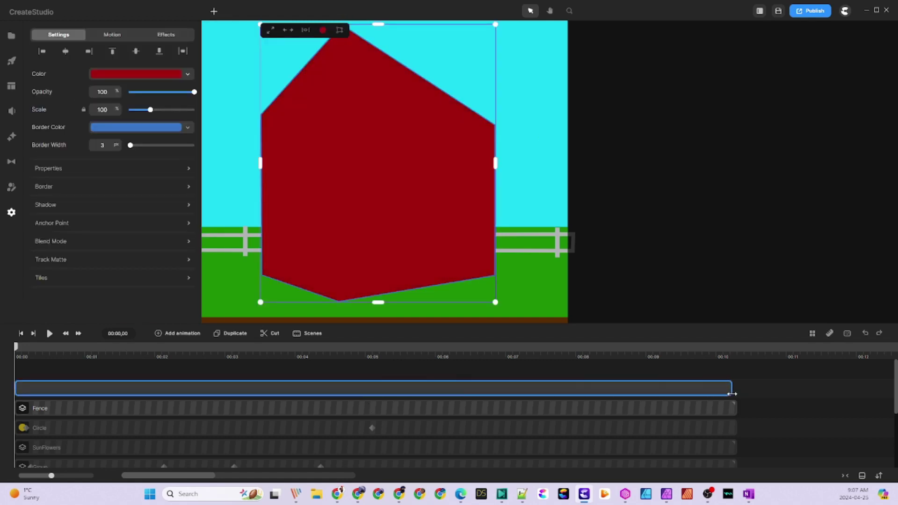
{"action": "left_click", "coordinate": [214, 12]}
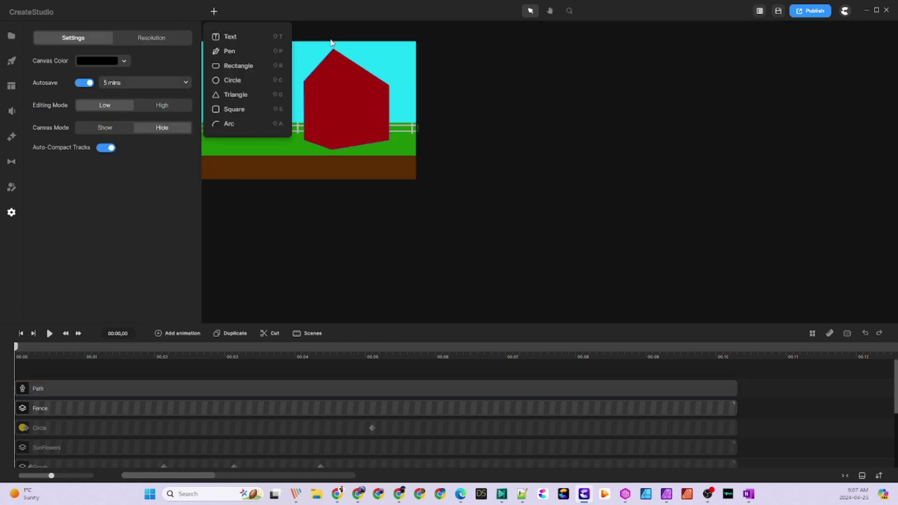
{"action": "left_click", "coordinate": [215, 12]}
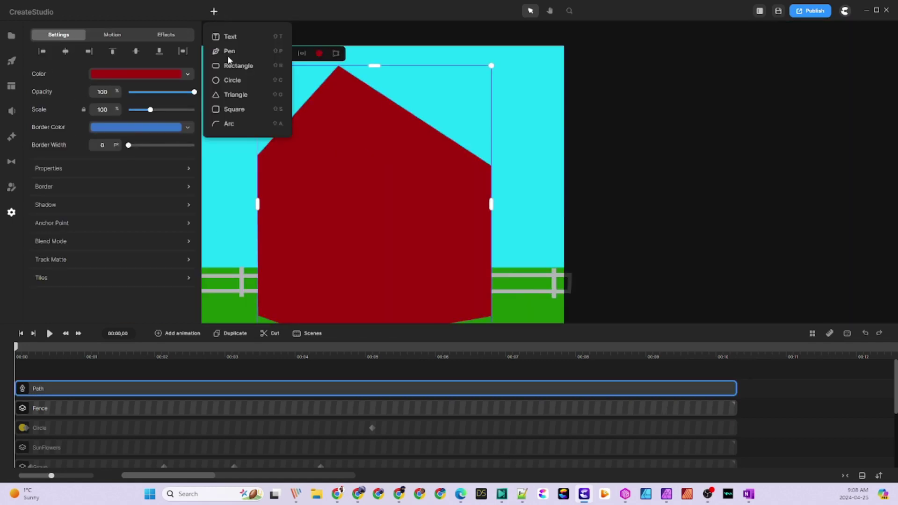
{"action": "left_click", "coordinate": [229, 50]}
{"action": "key", "text": "Escape"}
{"action": "left_click", "coordinate": [204, 42]}
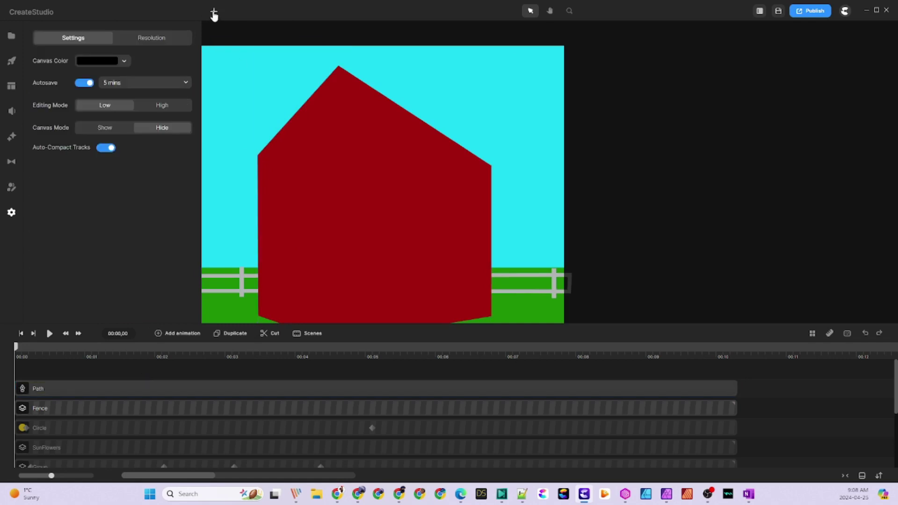
Draw a roof outline with the Pen tool, overhanging both sides of the red house and following its front gable.
{"action": "left_click", "coordinate": [214, 12]}
{"action": "left_click", "coordinate": [229, 50]}
{"action": "left_click", "coordinate": [257, 168]}
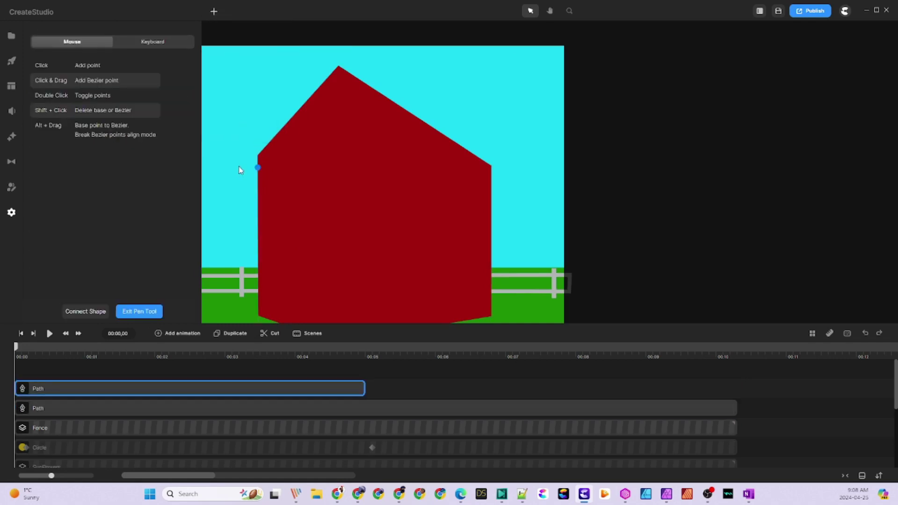
{"action": "left_click", "coordinate": [335, 55]}
{"action": "left_click", "coordinate": [474, 62]}
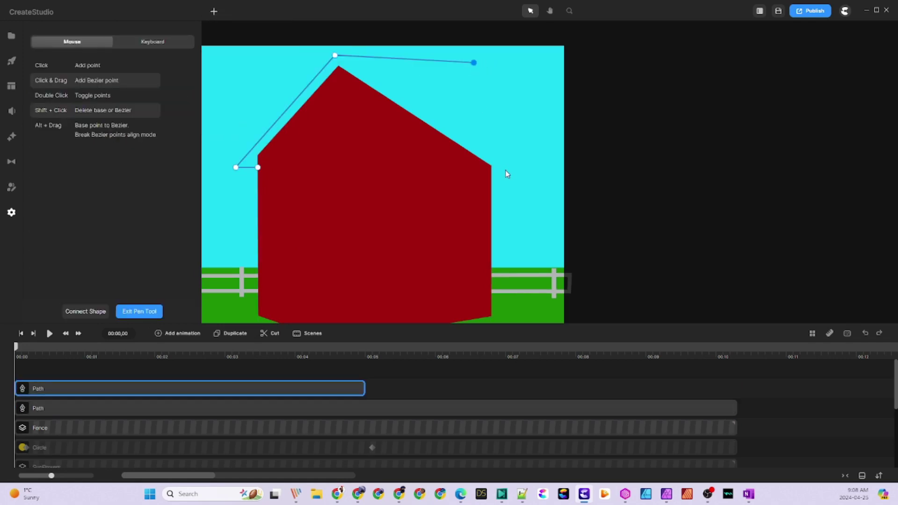
{"action": "left_click", "coordinate": [386, 170]}
{"action": "left_click", "coordinate": [337, 65]}
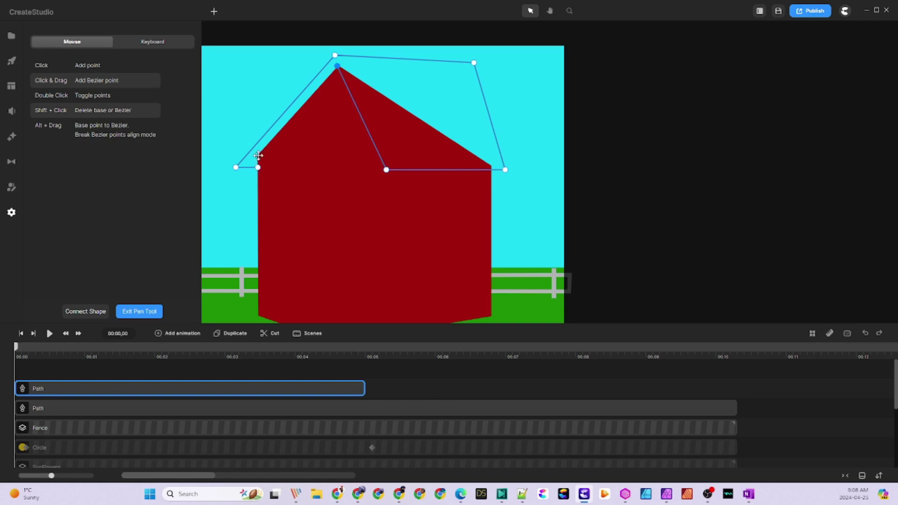
{"action": "key", "text": "Escape"}
Move the roof's upper right corner inward and fill the roof with gray 8c8888.
{"action": "left_click", "coordinate": [213, 13]}
{"action": "double_click", "coordinate": [438, 65]}
{"action": "left_click_drag", "start_coordinate": [473, 62], "coordinate": [439, 63]}
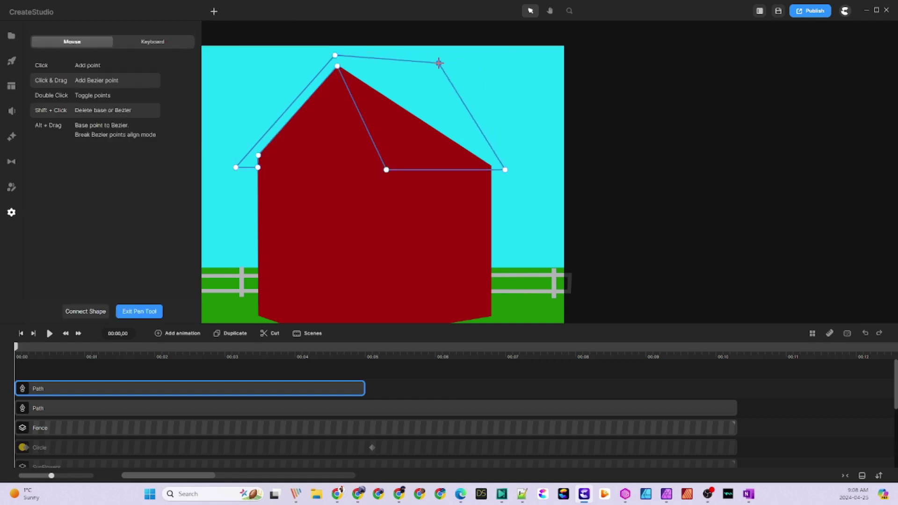
{"action": "left_click", "coordinate": [139, 311]}
{"action": "left_click", "coordinate": [113, 73]}
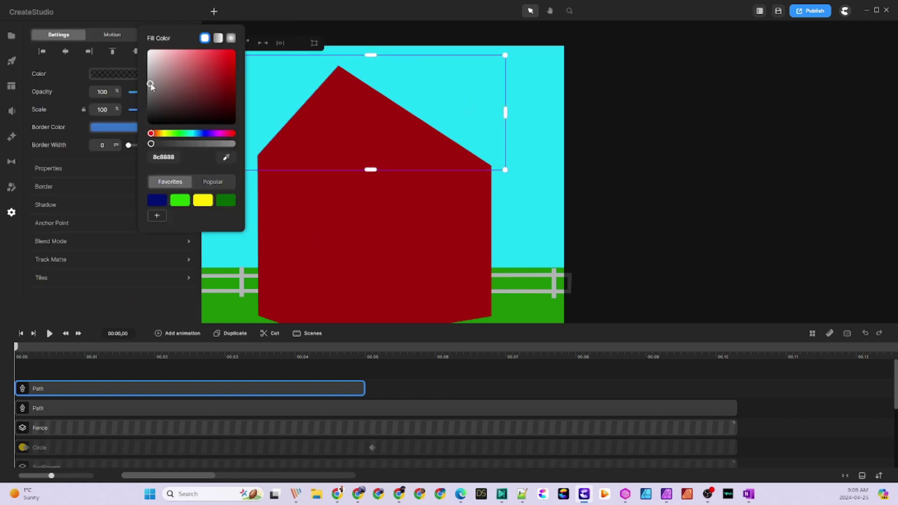
{"action": "left_click", "coordinate": [150, 84]}
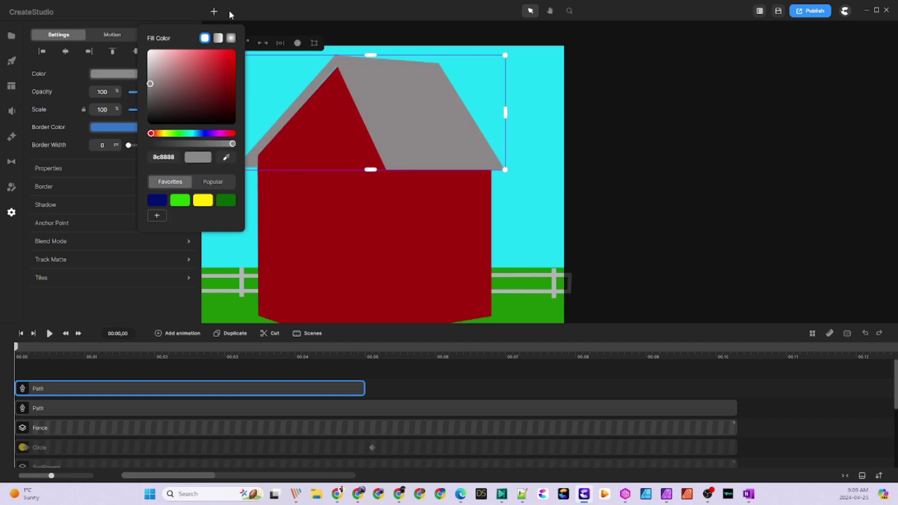
Reshape the gray roof by moving its front ridge and gable points left and down and lowering the rear ridge corner.
{"action": "left_click", "coordinate": [178, 297]}
{"action": "left_click", "coordinate": [215, 13]}
{"action": "left_click_drag", "start_coordinate": [337, 68], "coordinate": [318, 63]}
{"action": "left_click_drag", "start_coordinate": [437, 61], "coordinate": [436, 68]}
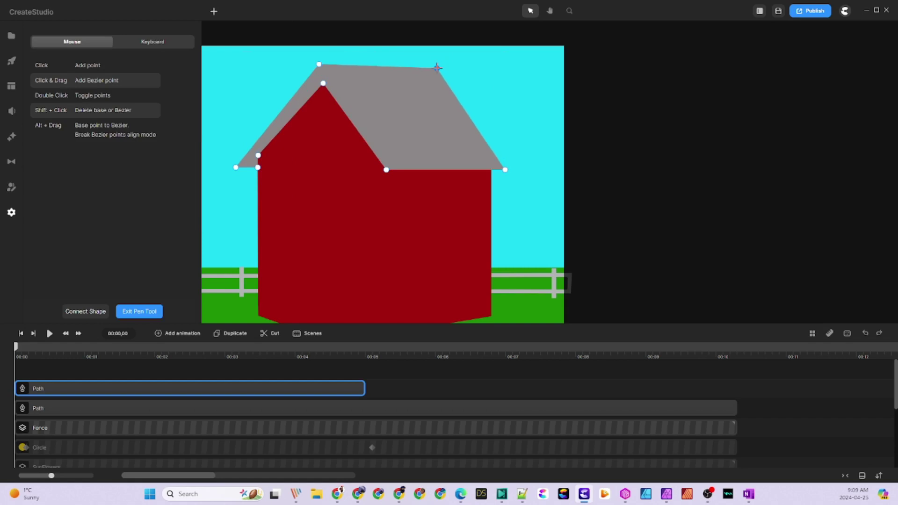
{"action": "key", "text": "Escape"}
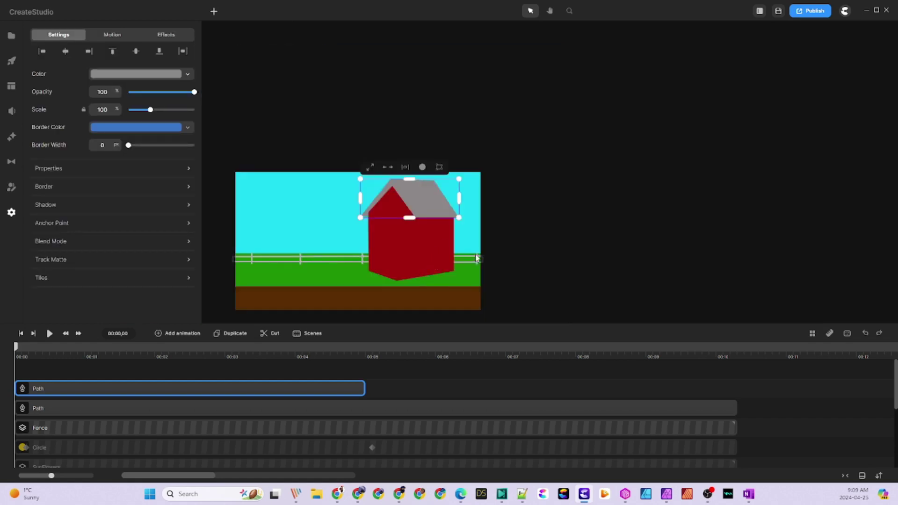
Move the red wall's lowest corner right, beneath the roof's inner corner, and extend the roof layer to the Fence layer's end time.
{"action": "left_click", "coordinate": [407, 274]}
{"action": "left_click", "coordinate": [214, 11]}
{"action": "left_click", "coordinate": [231, 50]}
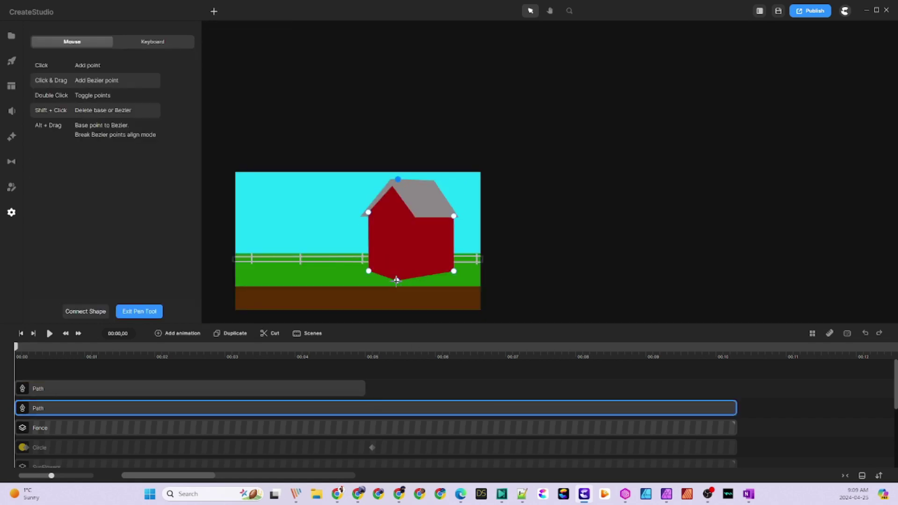
{"action": "left_click_drag", "start_coordinate": [396, 280], "coordinate": [415, 281]}
{"action": "key", "text": "Escape"}
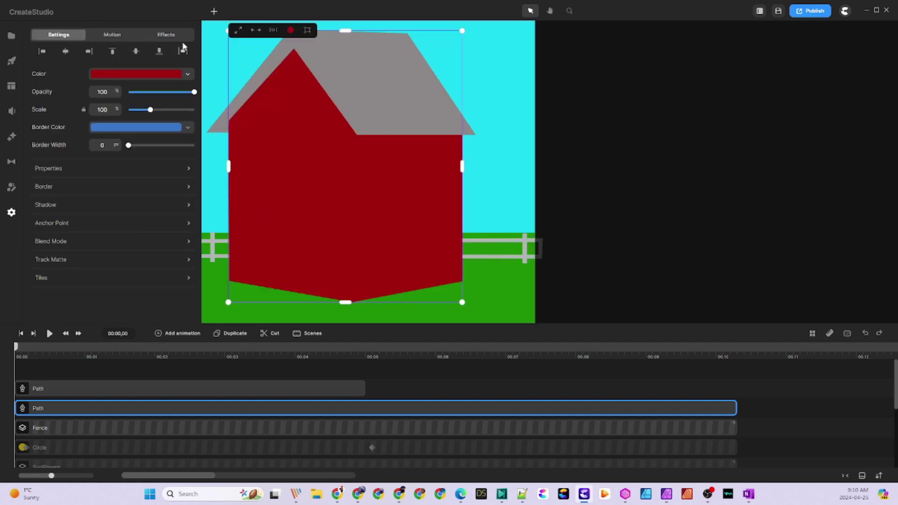
{"action": "left_click_drag", "start_coordinate": [365, 392], "coordinate": [735, 400]}
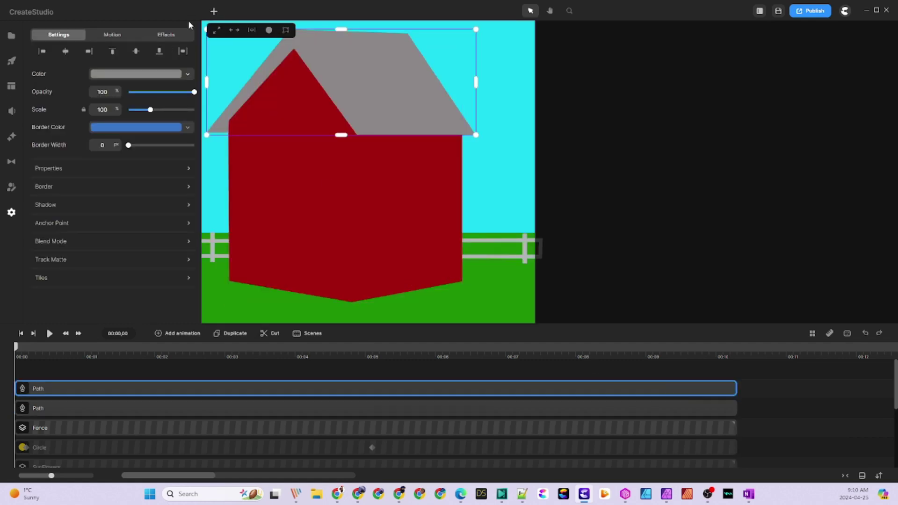
{"action": "left_click", "coordinate": [521, 84]}
Draw a vertical pen line from the wall's lowest corner up to the roof's inner corner and color it black.
{"action": "left_click", "coordinate": [214, 11]}
{"action": "left_click", "coordinate": [234, 51]}
{"action": "left_click", "coordinate": [352, 302]}
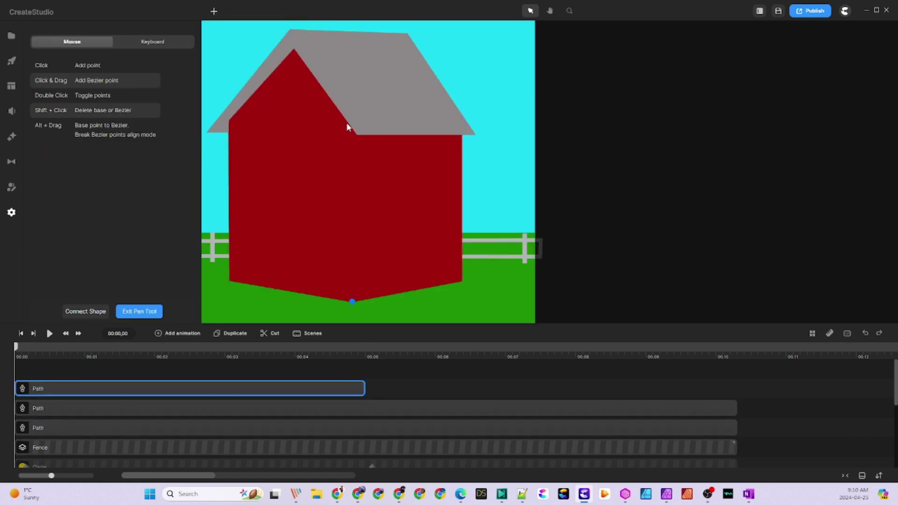
{"action": "left_click", "coordinate": [346, 123]}
{"action": "left_click_drag", "start_coordinate": [346, 123], "coordinate": [353, 134]}
{"action": "left_click", "coordinate": [145, 315]}
{"action": "left_click", "coordinate": [155, 127]}
{"action": "left_click_drag", "start_coordinate": [209, 120], "coordinate": [121, 190]}
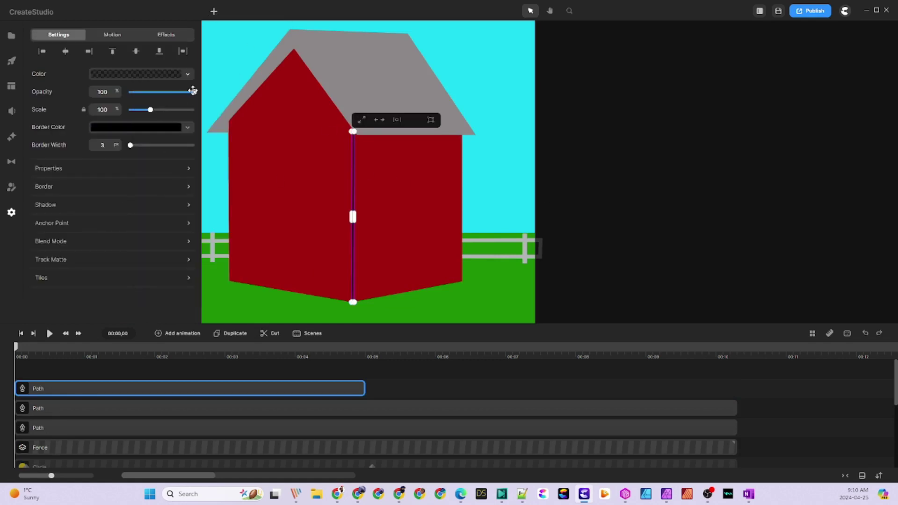
{"action": "left_click", "coordinate": [510, 236]}
Draw a closed window outline with a curved arch on the front gable, using the Pen tool.
{"action": "left_click", "coordinate": [213, 11]}
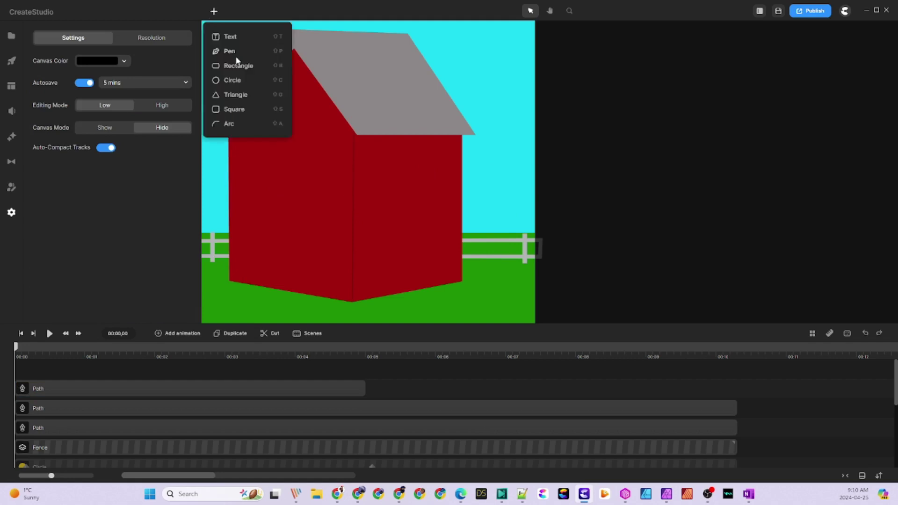
{"action": "left_click", "coordinate": [234, 48]}
{"action": "left_click", "coordinate": [271, 127]}
{"action": "left_click", "coordinate": [311, 132]}
{"action": "left_click", "coordinate": [312, 104]}
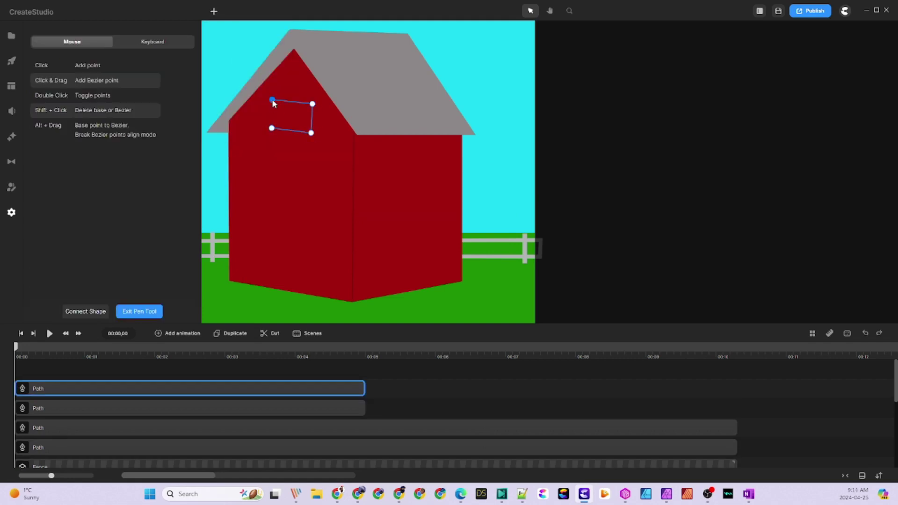
{"action": "left_click_drag", "start_coordinate": [289, 101], "coordinate": [292, 75]}
{"action": "left_click", "coordinate": [271, 128]}
{"action": "left_click", "coordinate": [214, 14]}
{"action": "left_click", "coordinate": [234, 48]}
{"action": "left_click", "coordinate": [139, 312]}
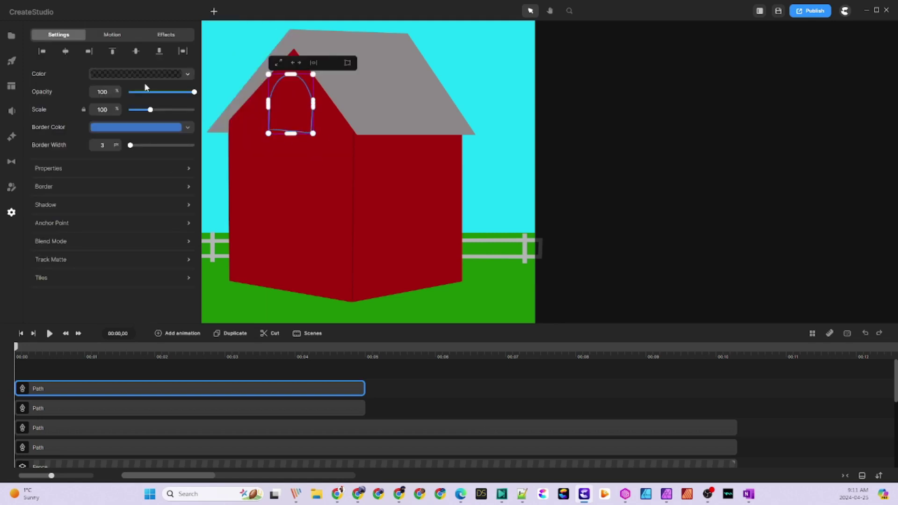
Fill the arched window with opaque black and remove its border.
{"action": "left_click", "coordinate": [144, 75]}
{"action": "left_click", "coordinate": [151, 127]}
{"action": "left_click_drag", "start_coordinate": [155, 146], "coordinate": [259, 145]}
{"action": "left_click", "coordinate": [125, 145]}
{"action": "left_click", "coordinate": [505, 164]}
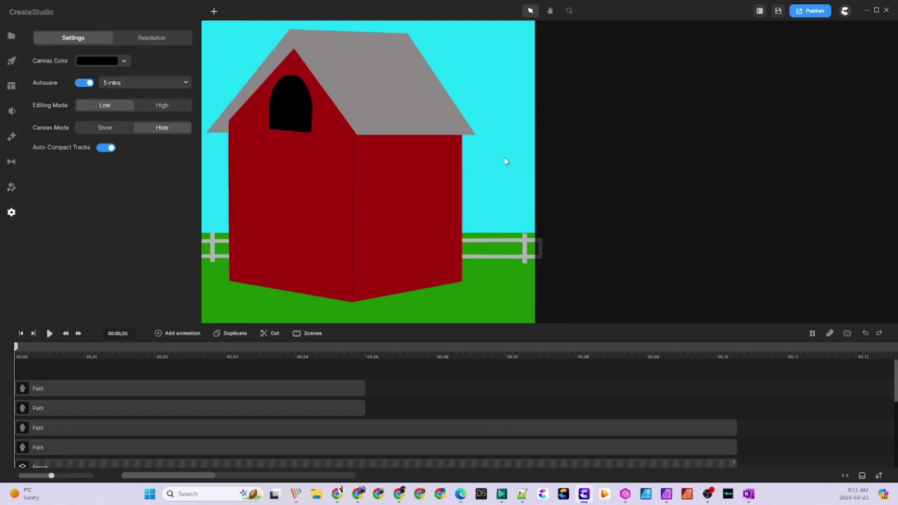
Extend the corner line and window layers to the same end time as the other barn layers.
{"action": "left_click_drag", "start_coordinate": [364, 408], "coordinate": [735, 407]}
{"action": "left_click_drag", "start_coordinate": [364, 388], "coordinate": [736, 392]}
{"action": "left_click", "coordinate": [614, 207]}
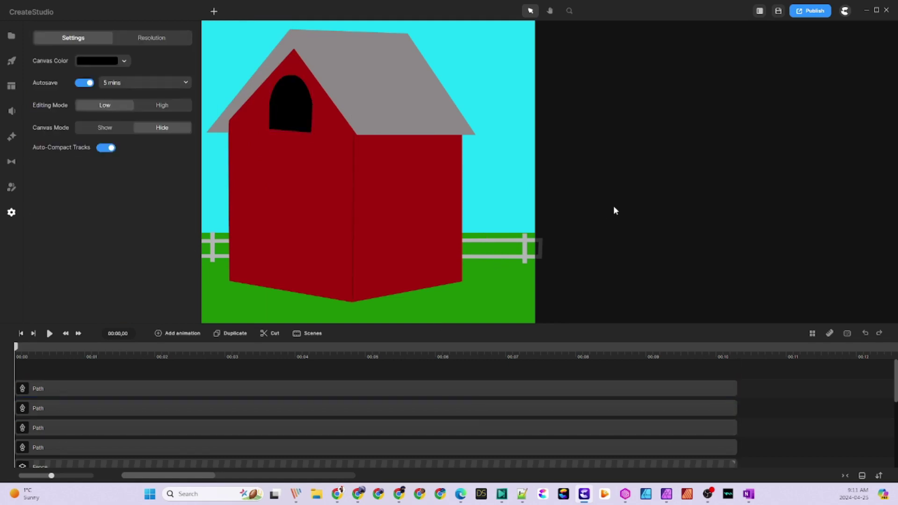
Group the wall, roof, corner line and window paths and rename the group Barn.
{"action": "left_click_drag", "start_coordinate": [754, 452], "coordinate": [669, 378]}
{"action": "key", "text": "ctrl+g"}
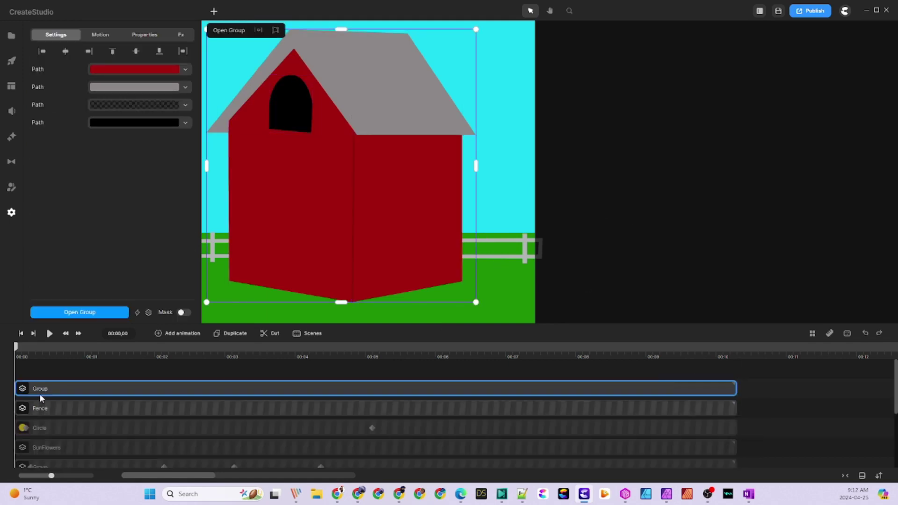
{"action": "right_click", "coordinate": [47, 389]}
{"action": "left_click", "coordinate": [66, 243]}
{"action": "type", "text": "Barn"}
{"action": "key", "text": "Return"}
{"action": "right_click", "coordinate": [143, 390]}
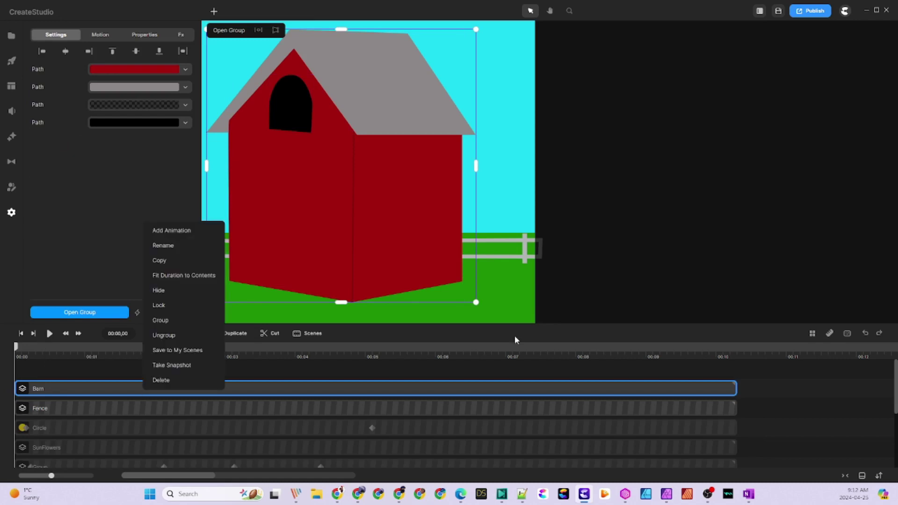
{"action": "left_click", "coordinate": [799, 392]}
Scale down the barn and place it on the grass in front of the fence, near the scene's right side.
{"action": "scroll", "coordinate": [474, 262], "scroll_direction": "down", "scroll_amount": 5}
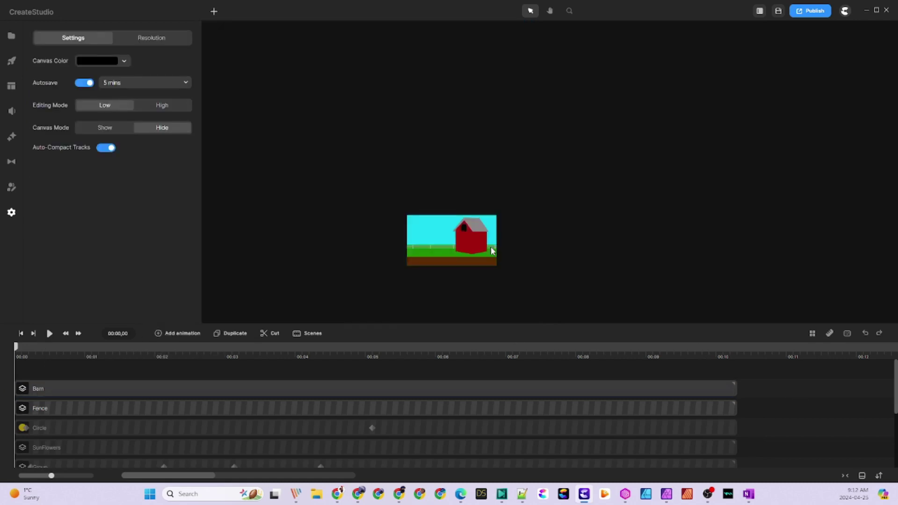
{"action": "scroll", "coordinate": [459, 254], "scroll_direction": "up", "scroll_amount": 4}
{"action": "left_click", "coordinate": [460, 255]}
{"action": "left_click_drag", "start_coordinate": [466, 255], "coordinate": [468, 254]}
{"action": "left_click", "coordinate": [569, 238]}
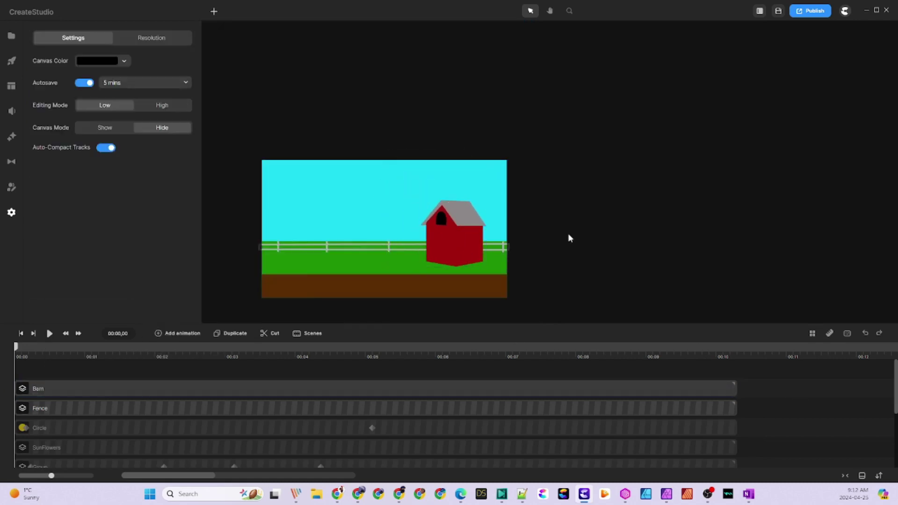
Unlock the remaining locked layers in the timeline, from the Fence group down to the cyan background rectangle.
{"action": "right_click", "coordinate": [161, 411]}
{"action": "left_click", "coordinate": [177, 343]}
{"action": "right_click", "coordinate": [450, 426]}
{"action": "left_click", "coordinate": [467, 386]}
{"action": "scroll", "coordinate": [450, 397], "scroll_direction": "down", "scroll_amount": 2}
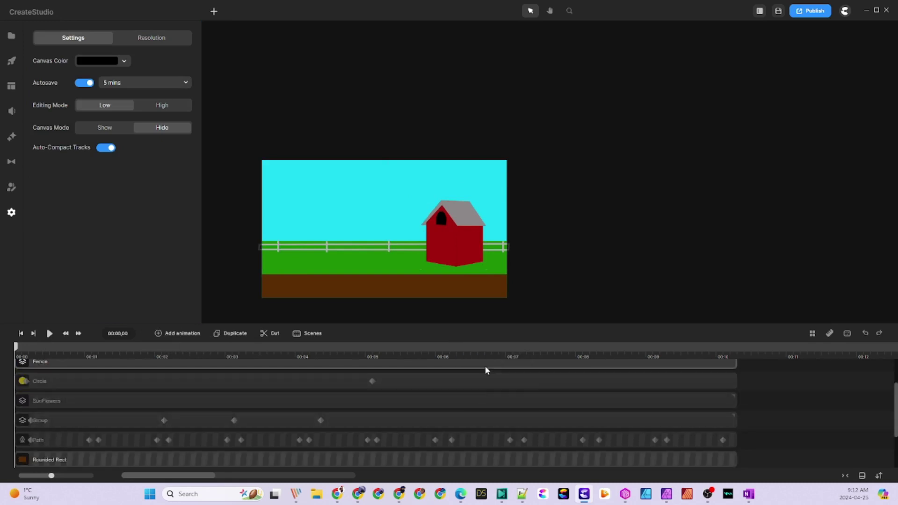
{"action": "right_click", "coordinate": [484, 392]}
{"action": "left_click", "coordinate": [494, 403]}
{"action": "scroll", "coordinate": [420, 459], "scroll_direction": "down", "scroll_amount": 3}
{"action": "right_click", "coordinate": [431, 419]}
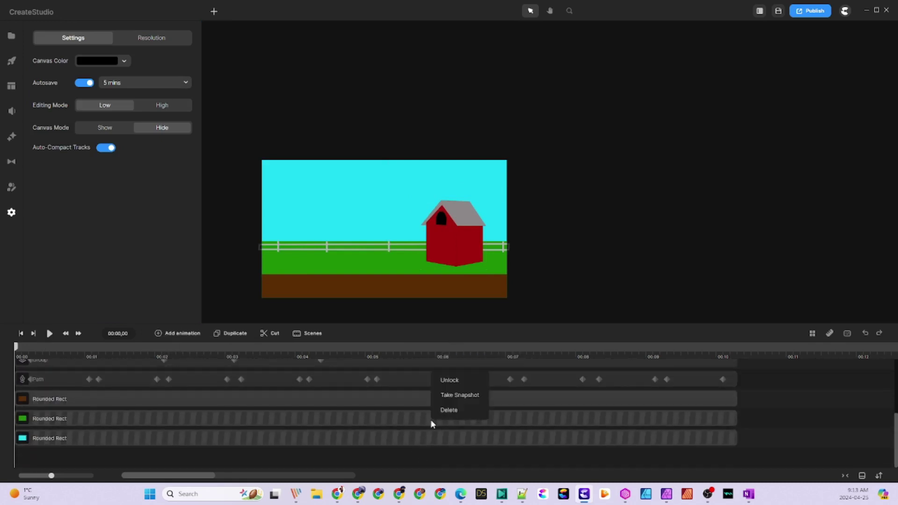
{"action": "right_click", "coordinate": [448, 438]}
{"action": "left_click", "coordinate": [465, 396]}
Move the playhead to 00:09,25 and open the SunFlowers group for editing.
{"action": "left_click_drag", "start_coordinate": [16, 348], "coordinate": [704, 348]}
{"action": "left_click", "coordinate": [705, 380]}
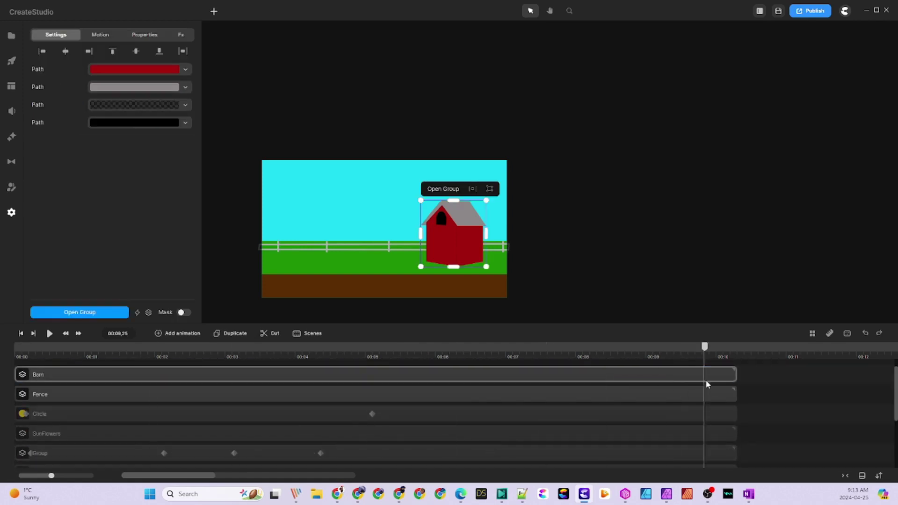
{"action": "scroll", "coordinate": [469, 449], "scroll_direction": "down", "scroll_amount": 2}
{"action": "scroll", "coordinate": [187, 430], "scroll_direction": "up", "scroll_amount": 1}
{"action": "right_click", "coordinate": [78, 387]}
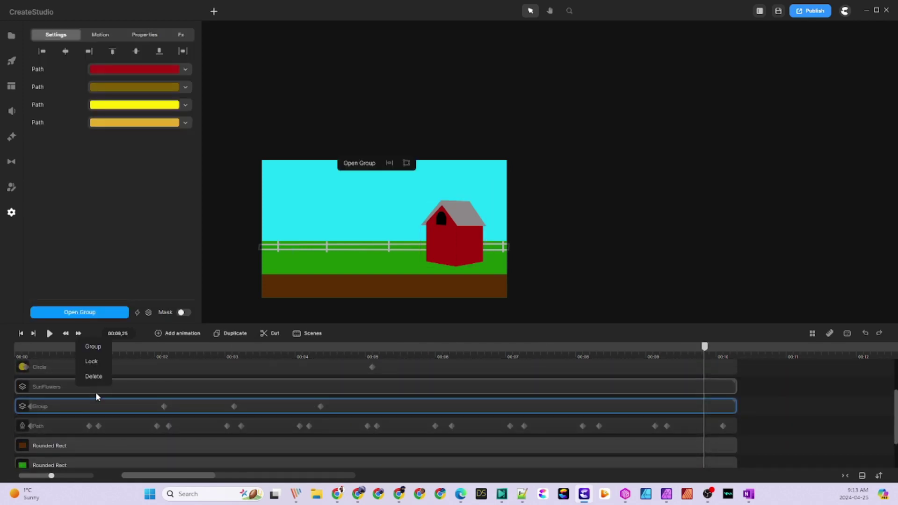
{"action": "double_click", "coordinate": [263, 391]}
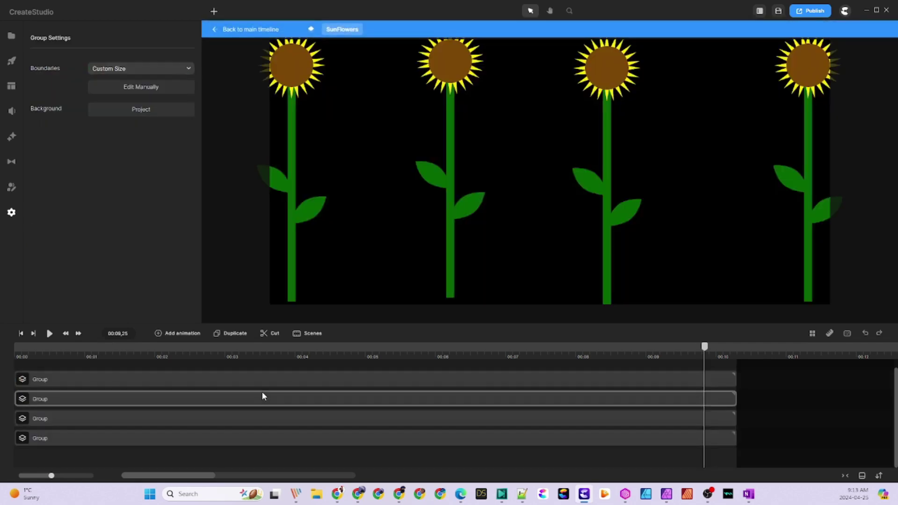
{"action": "left_click", "coordinate": [261, 380]}
{"action": "right_click", "coordinate": [260, 381]}
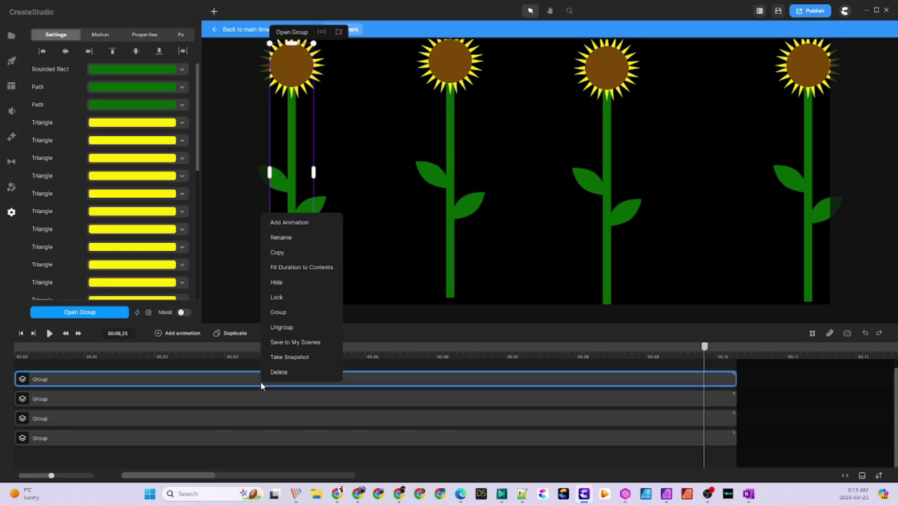
{"action": "left_click", "coordinate": [761, 410]}
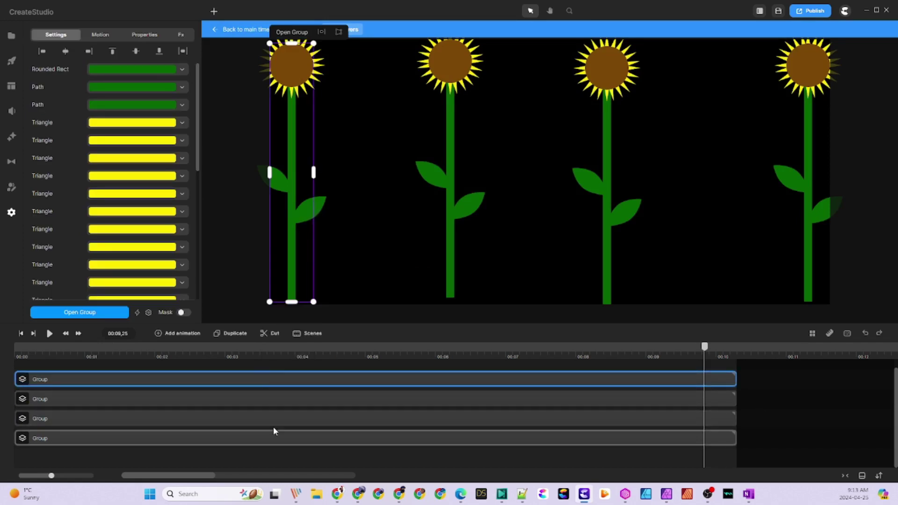
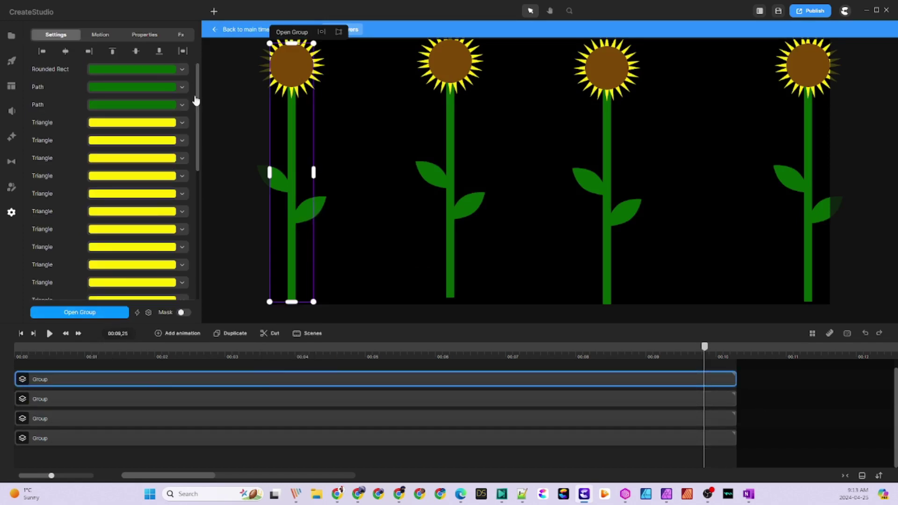
Return to the main timeline, move the playhead to 00:09,12 and unhide the SunFlowers group.
{"action": "left_click", "coordinate": [242, 30]}
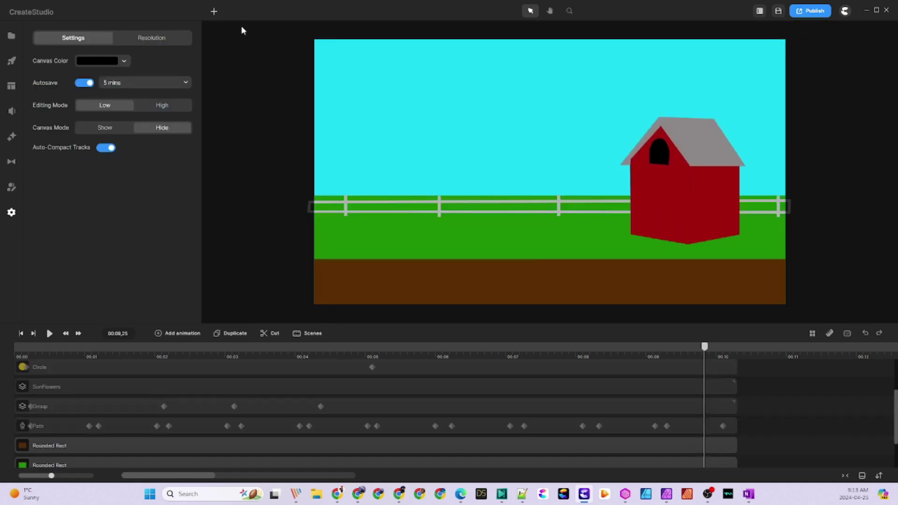
{"action": "scroll", "coordinate": [382, 436], "scroll_direction": "down", "scroll_amount": 1}
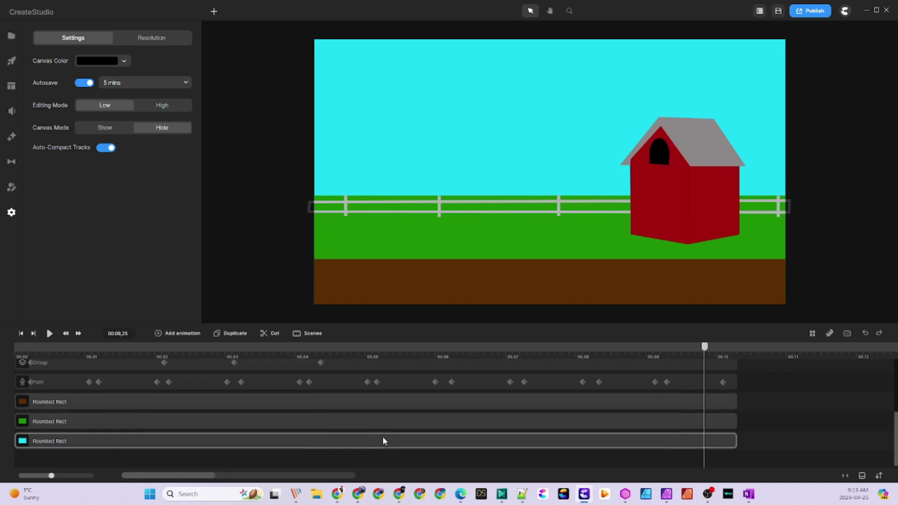
{"action": "scroll", "coordinate": [382, 439], "scroll_direction": "up", "scroll_amount": 1}
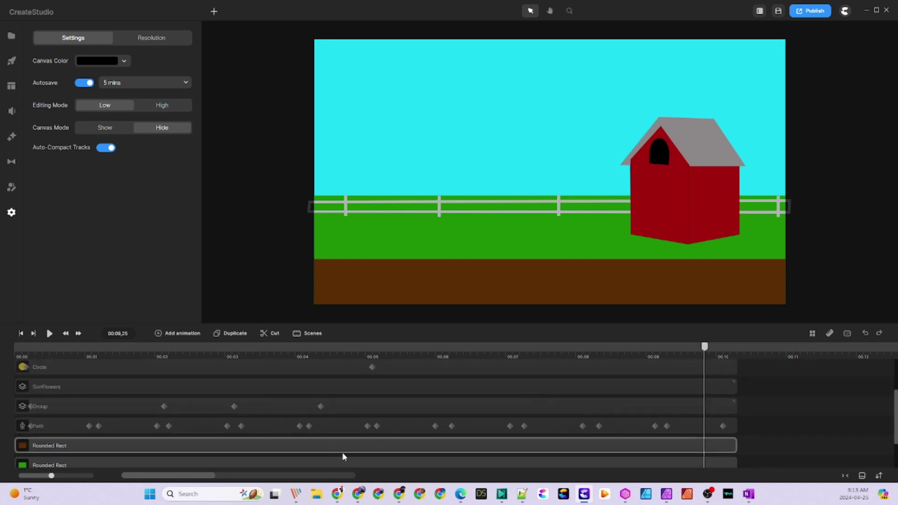
{"action": "left_click", "coordinate": [123, 392]}
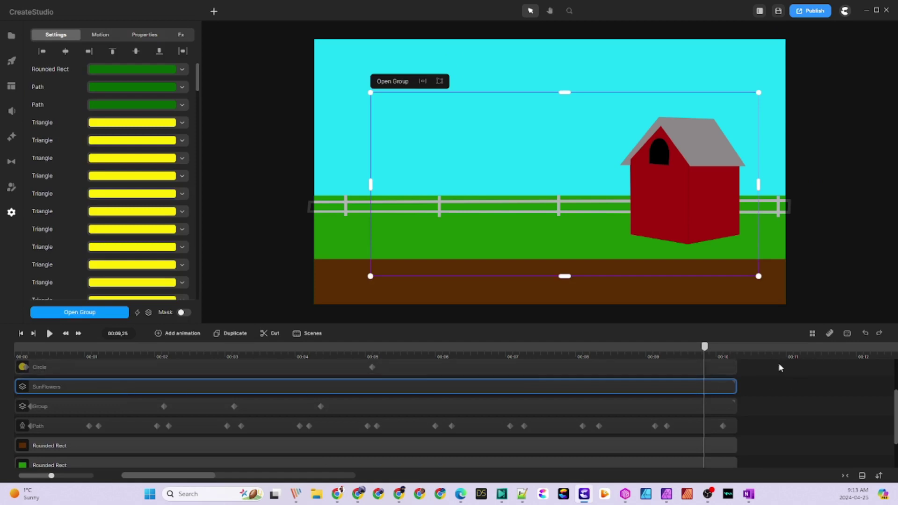
{"action": "left_click_drag", "start_coordinate": [704, 348], "coordinate": [674, 362]}
{"action": "right_click", "coordinate": [640, 388]}
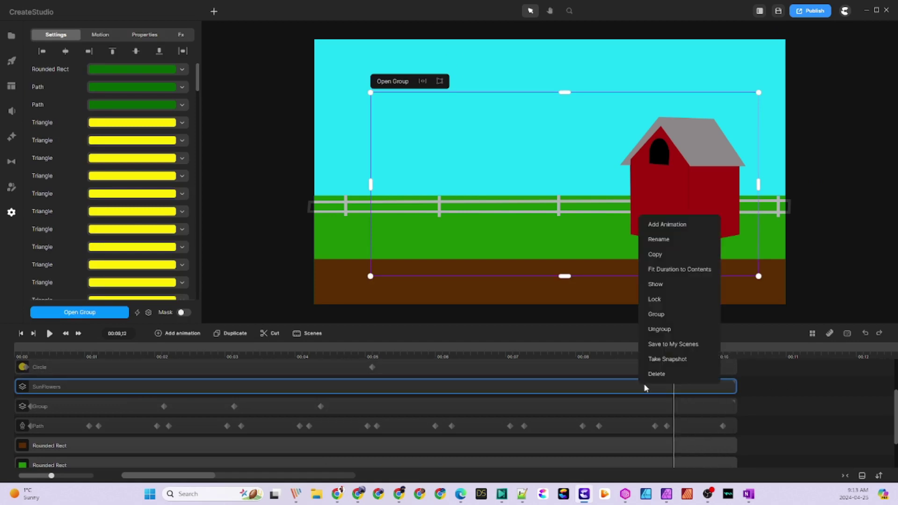
{"action": "left_click", "coordinate": [666, 283]}
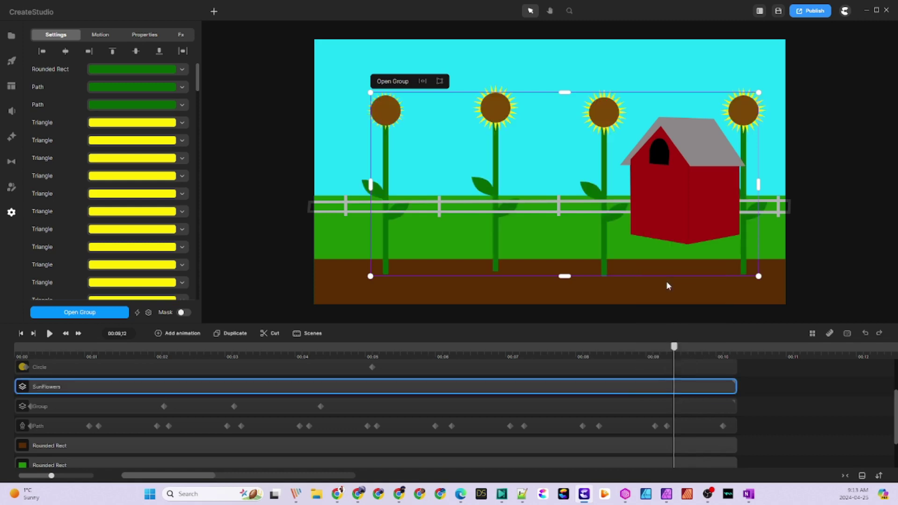
Unhide the keyframed Group layer directly below SunFlowers, which contains the rooster paths.
{"action": "scroll", "coordinate": [580, 374], "scroll_direction": "down", "scroll_amount": 2}
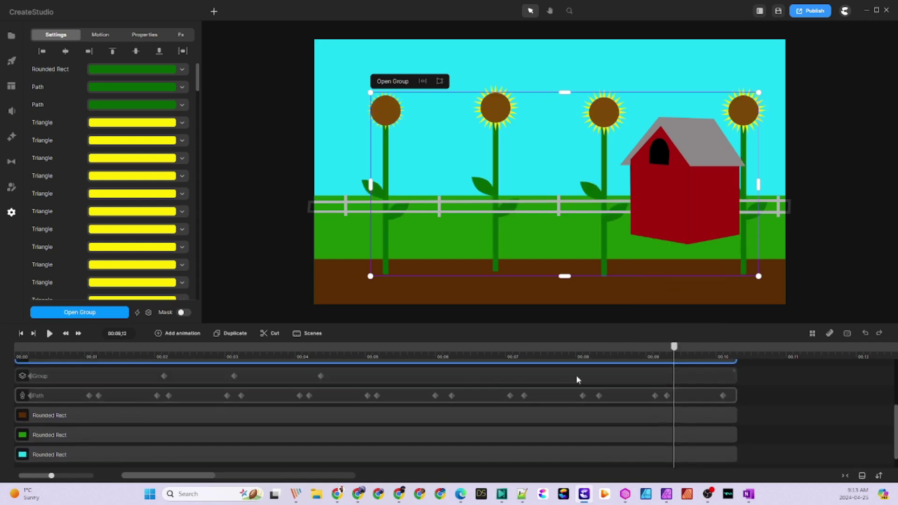
{"action": "scroll", "coordinate": [561, 385], "scroll_direction": "up", "scroll_amount": 2}
{"action": "left_click", "coordinate": [531, 409], "text": "shift"}
{"action": "right_click", "coordinate": [532, 408]}
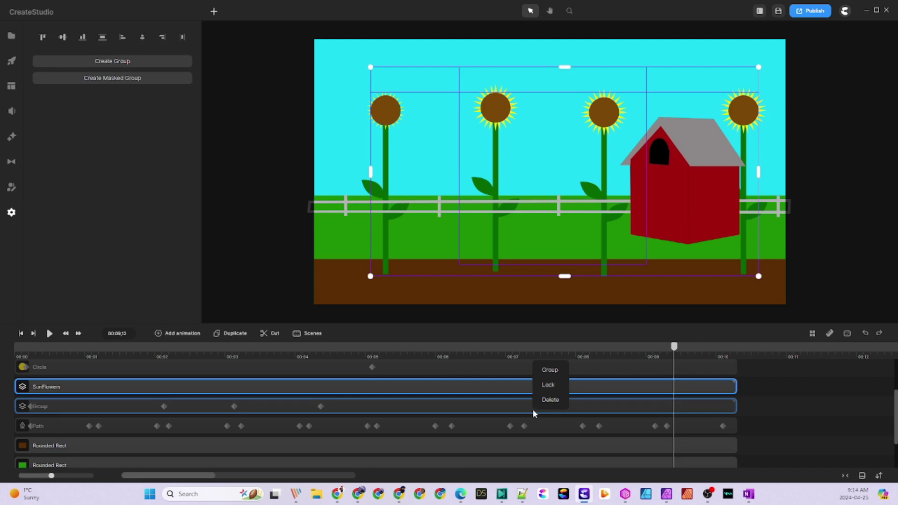
{"action": "left_click", "coordinate": [593, 407]}
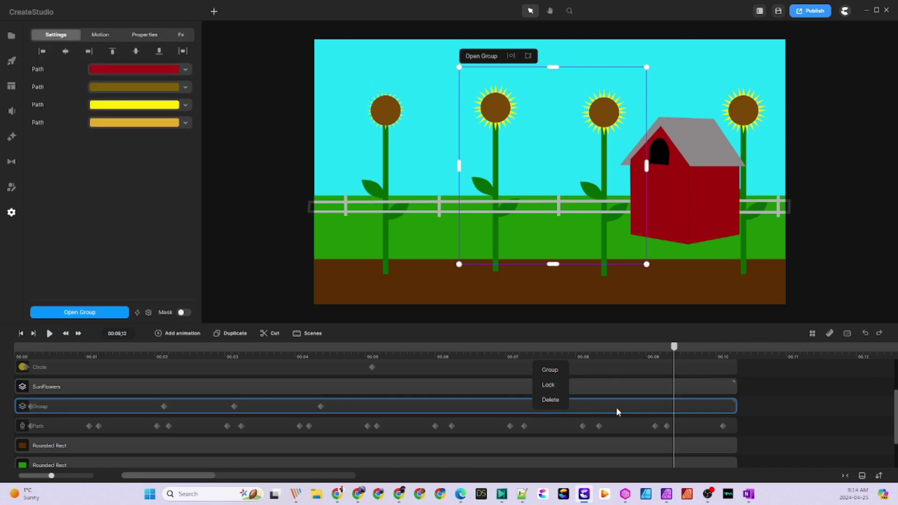
{"action": "right_click", "coordinate": [616, 406]}
{"action": "left_click", "coordinate": [636, 308]}
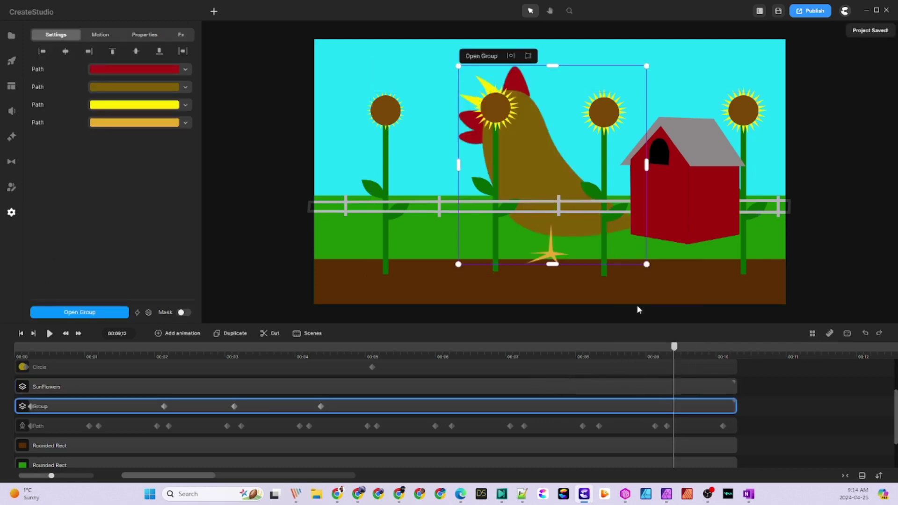
Unhide the keyframed brown Path layer below the rooster group and bring the playhead back to 00:00,00.
{"action": "scroll", "coordinate": [577, 426], "scroll_direction": "down", "scroll_amount": 2}
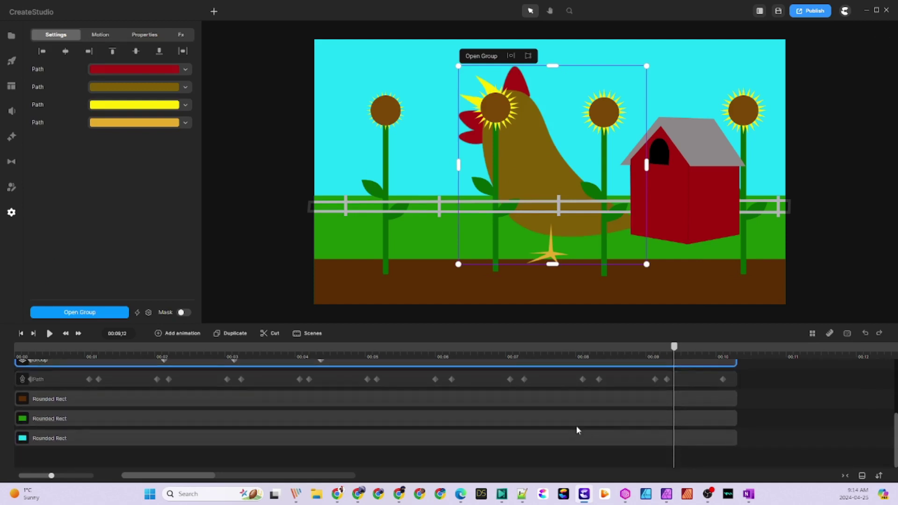
{"action": "left_click", "coordinate": [554, 385]}
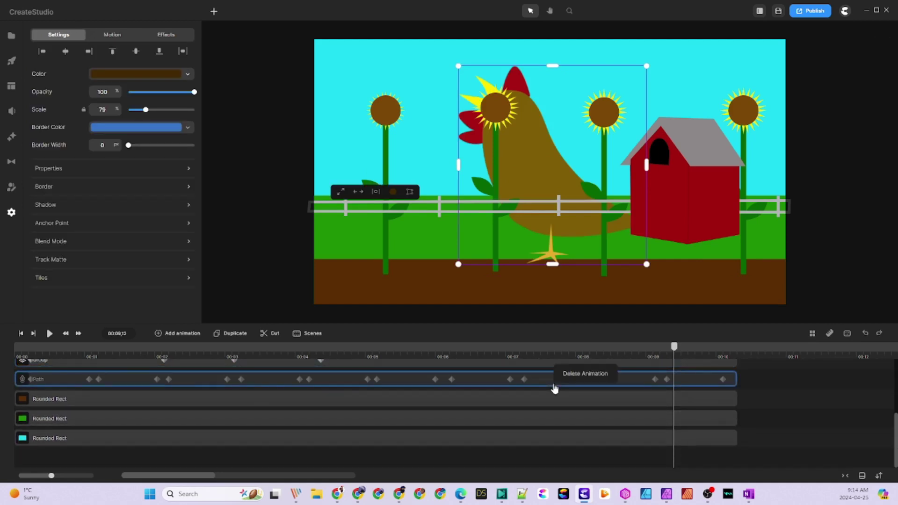
{"action": "left_click", "coordinate": [862, 400]}
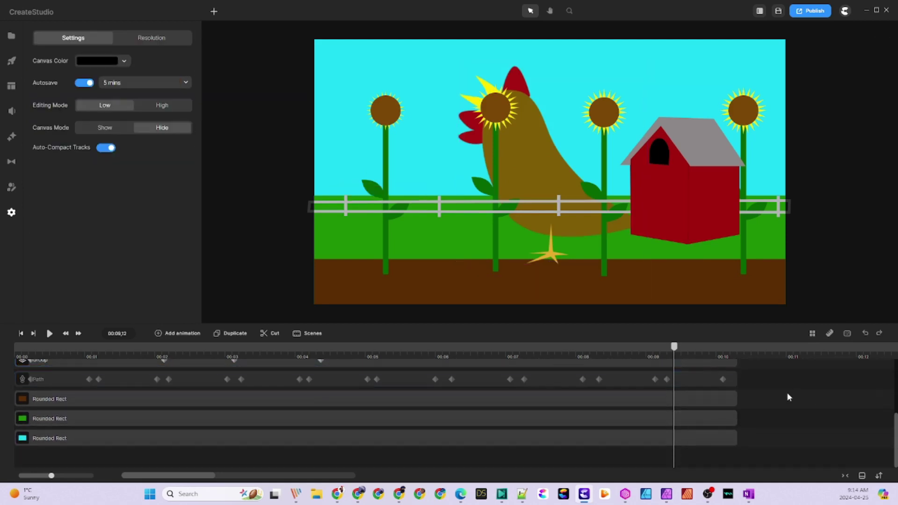
{"action": "right_click", "coordinate": [729, 381]}
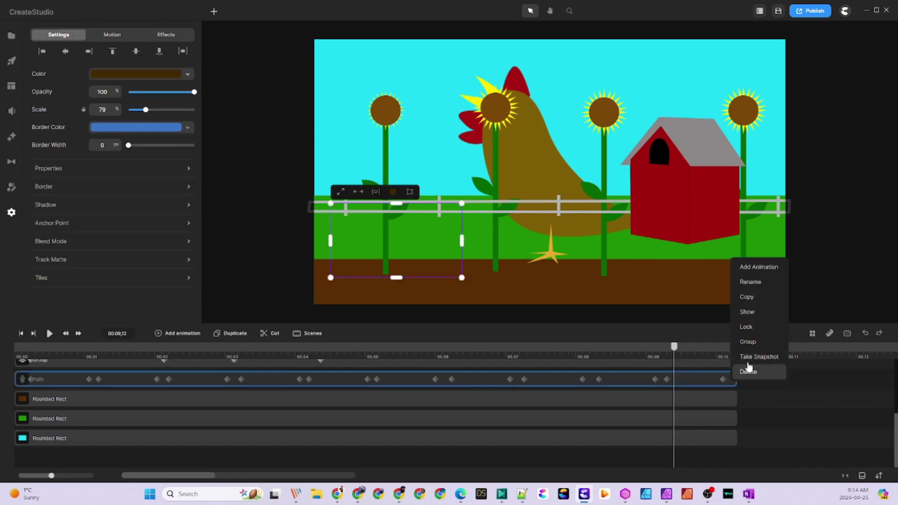
{"action": "left_click", "coordinate": [755, 312]}
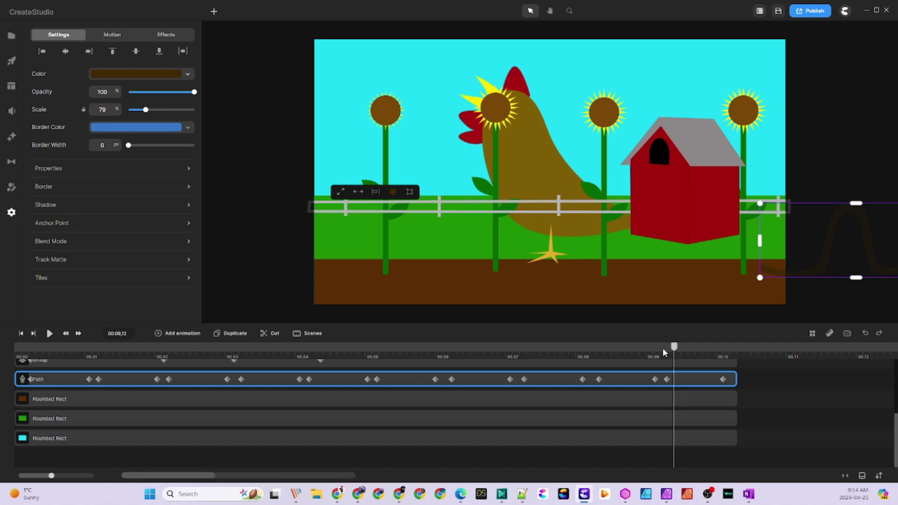
{"action": "left_click_drag", "start_coordinate": [664, 351], "coordinate": [0, 398]}
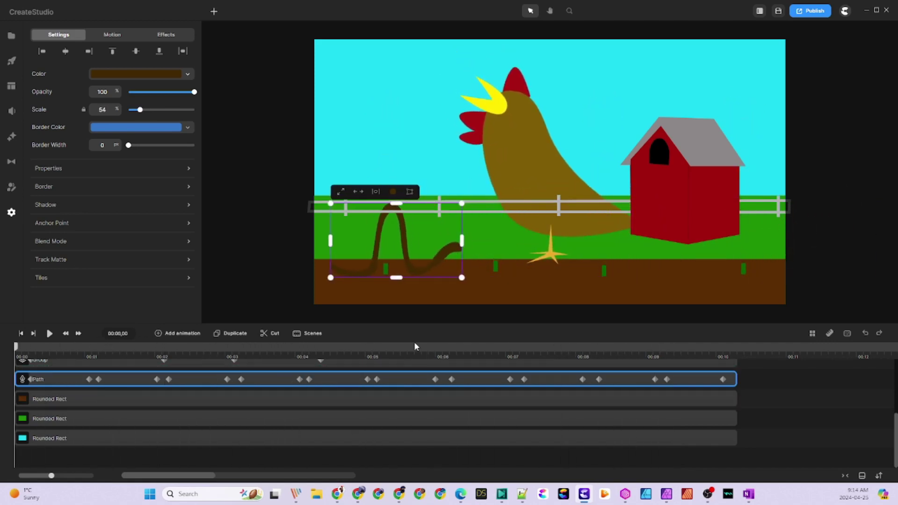
Wrap the keyframed rooster group in a new outer group and rename it Rooster.
{"action": "left_click", "coordinate": [537, 164]}
{"action": "left_click", "coordinate": [758, 396]}
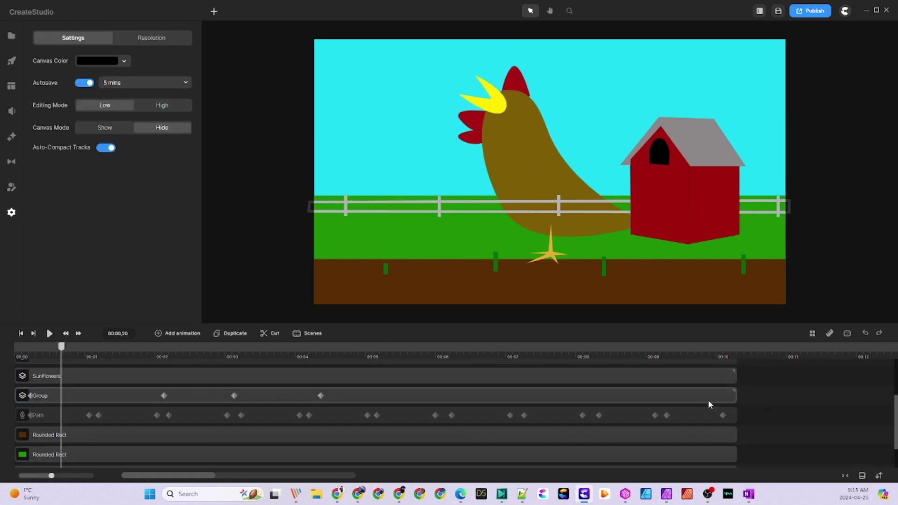
{"action": "right_click", "coordinate": [667, 399]}
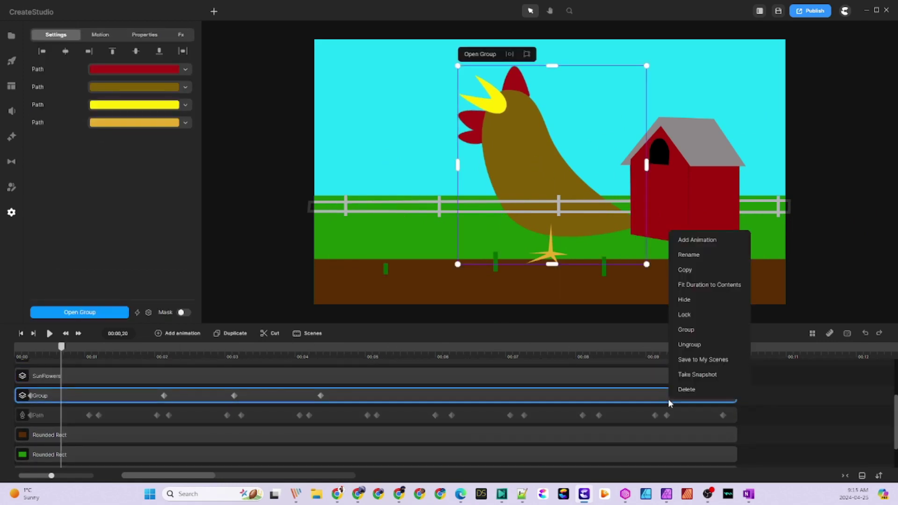
{"action": "left_click", "coordinate": [691, 331]}
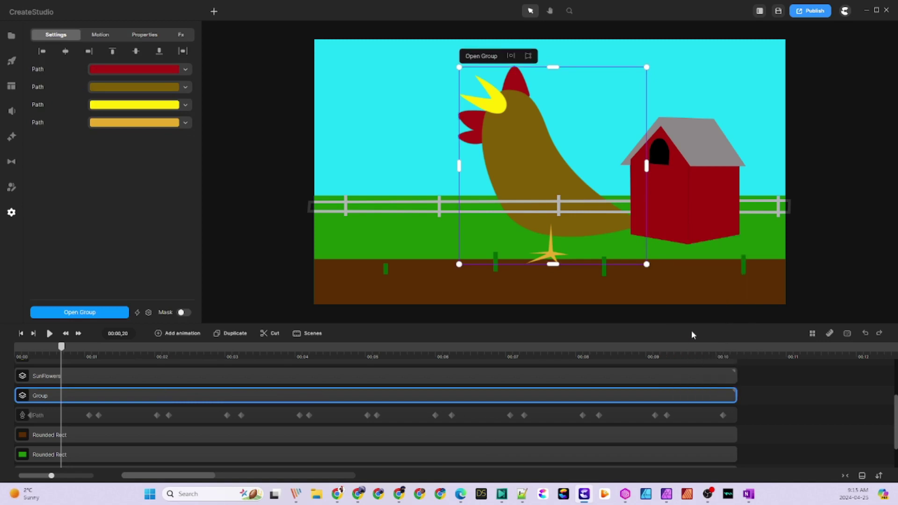
{"action": "right_click", "coordinate": [38, 395]}
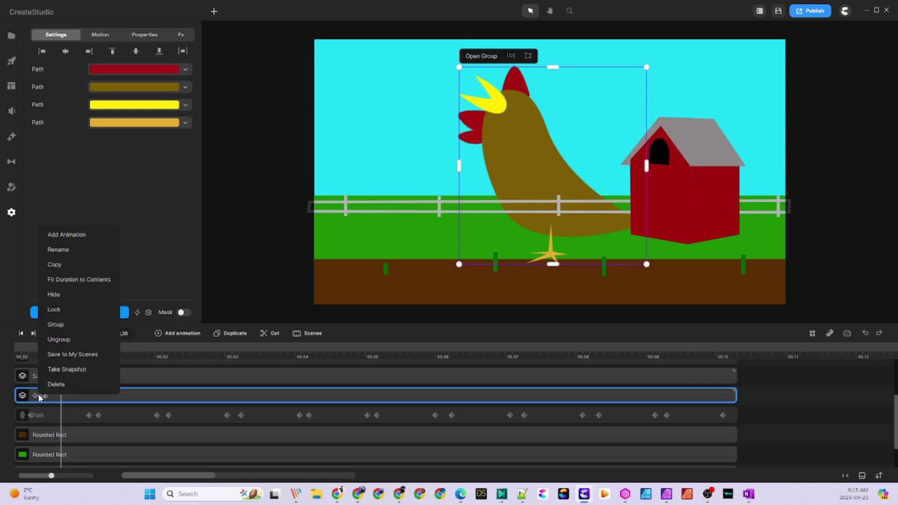
{"action": "left_click", "coordinate": [59, 250]}
{"action": "type", "text": "R"}
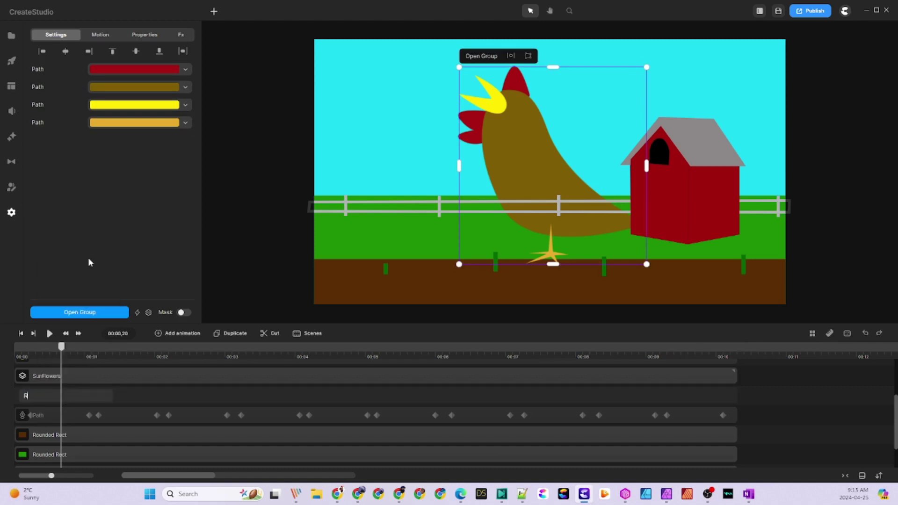
{"action": "type", "text": "ooster"}
{"action": "key", "text": "Return"}
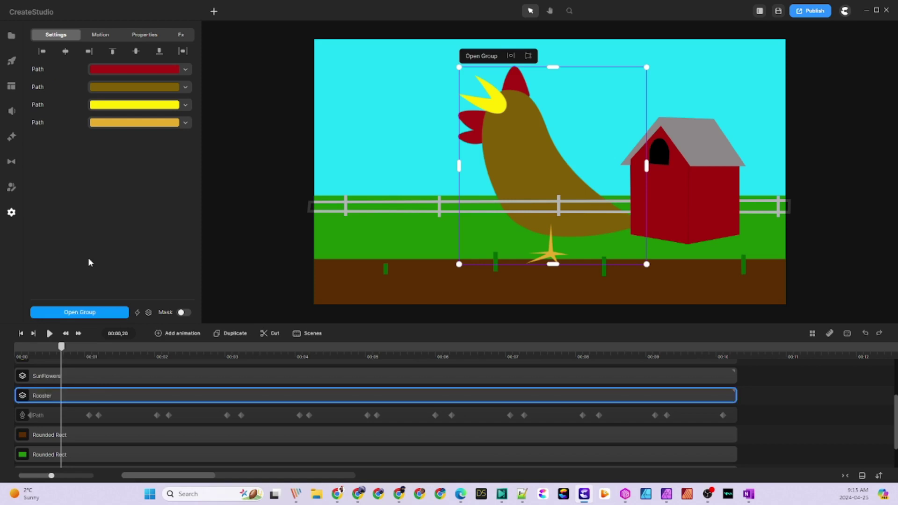
Scale the rooster down to a small fraction of its size and move its layer above the Barn layer.
{"action": "left_click_drag", "start_coordinate": [458, 264], "coordinate": [656, 142]}
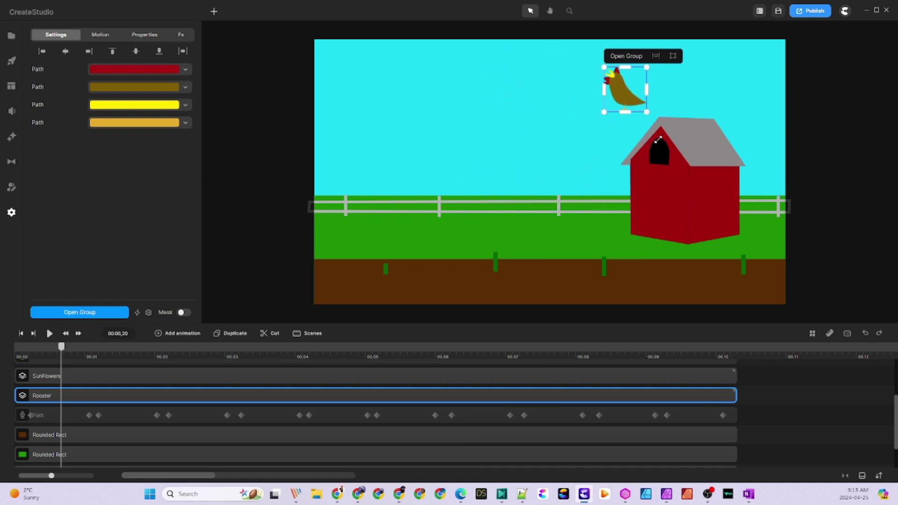
{"action": "left_click_drag", "start_coordinate": [193, 398], "coordinate": [195, 374]}
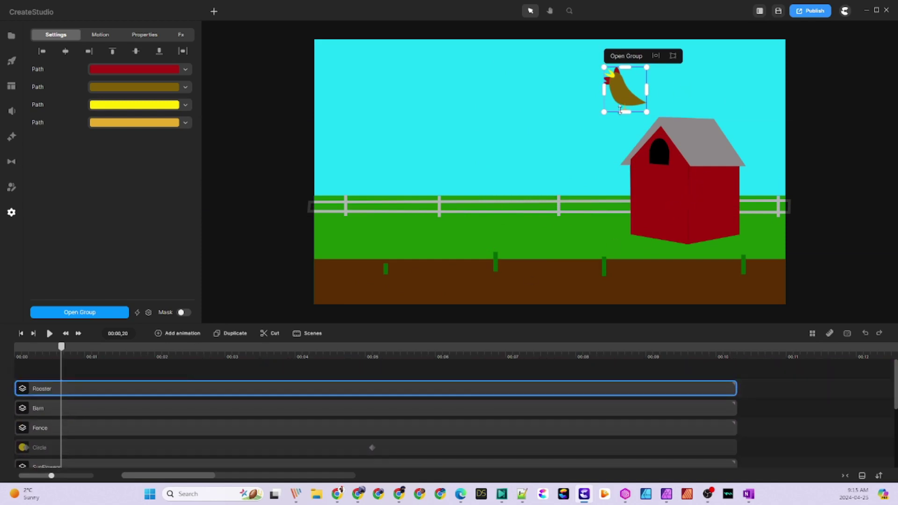
Stand the rooster on the front end of the barn's roof ridge, shrinking it further to suit the roof.
{"action": "left_click_drag", "start_coordinate": [626, 101], "coordinate": [667, 108]}
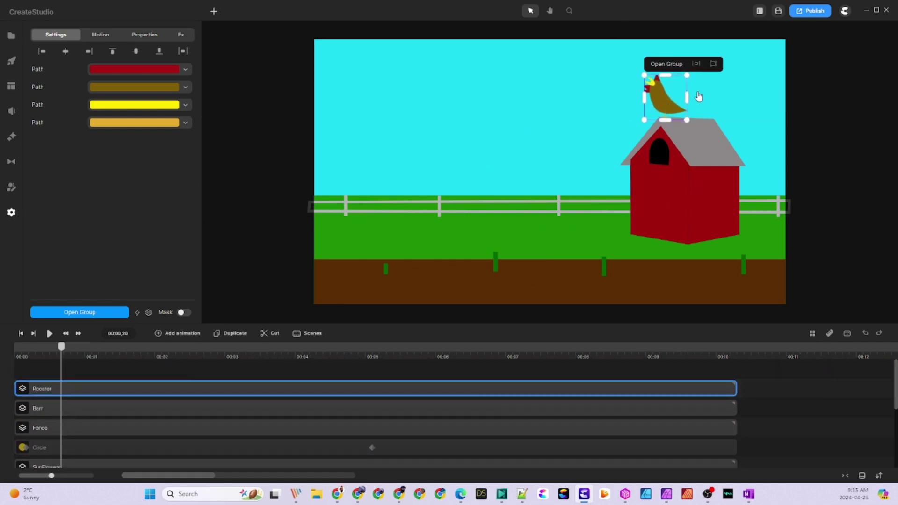
{"action": "scroll", "coordinate": [708, 90], "scroll_direction": "up", "scroll_amount": 5}
{"action": "scroll", "coordinate": [707, 93], "scroll_direction": "down", "scroll_amount": 5}
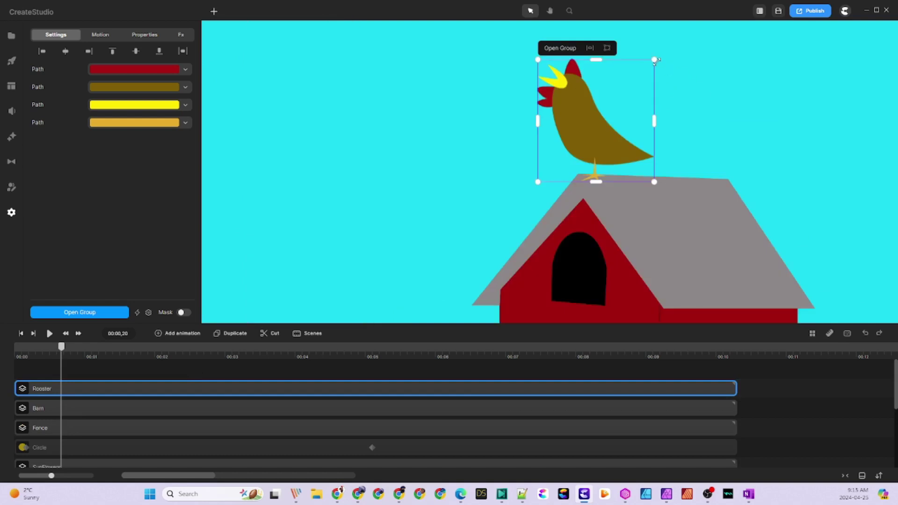
{"action": "left_click_drag", "start_coordinate": [652, 58], "coordinate": [578, 142]}
{"action": "left_click_drag", "start_coordinate": [556, 171], "coordinate": [590, 169]}
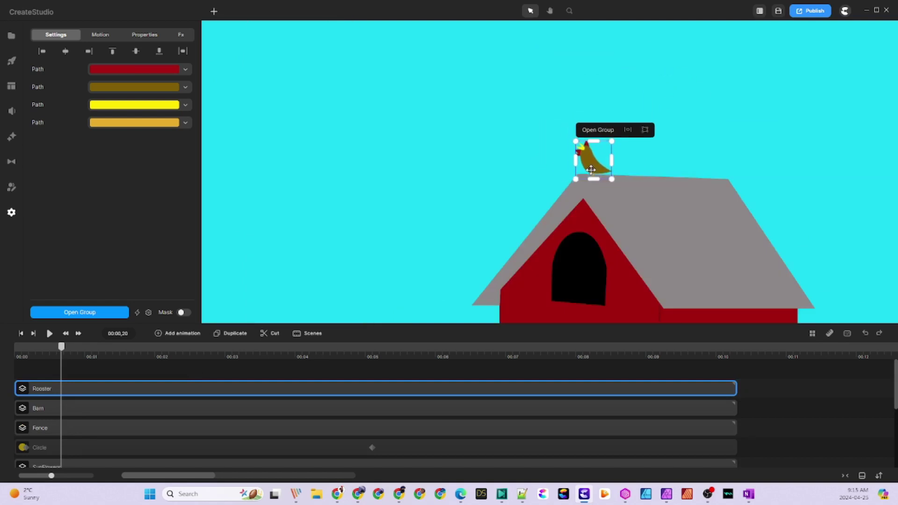
{"action": "left_click", "coordinate": [813, 179]}
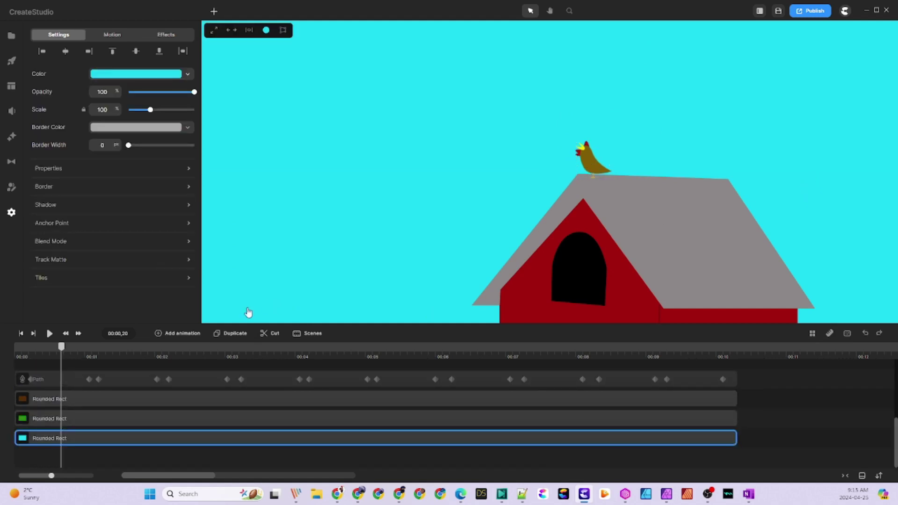
Slightly enlarge the rooster on the barn roof and set the playhead to 00:00,08.
{"action": "left_click_drag", "start_coordinate": [64, 353], "coordinate": [34, 360]}
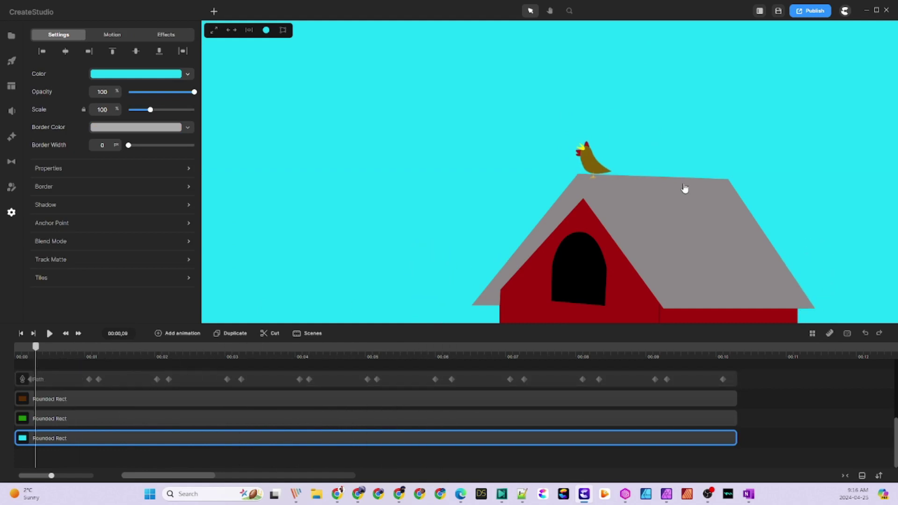
{"action": "left_click", "coordinate": [582, 159]}
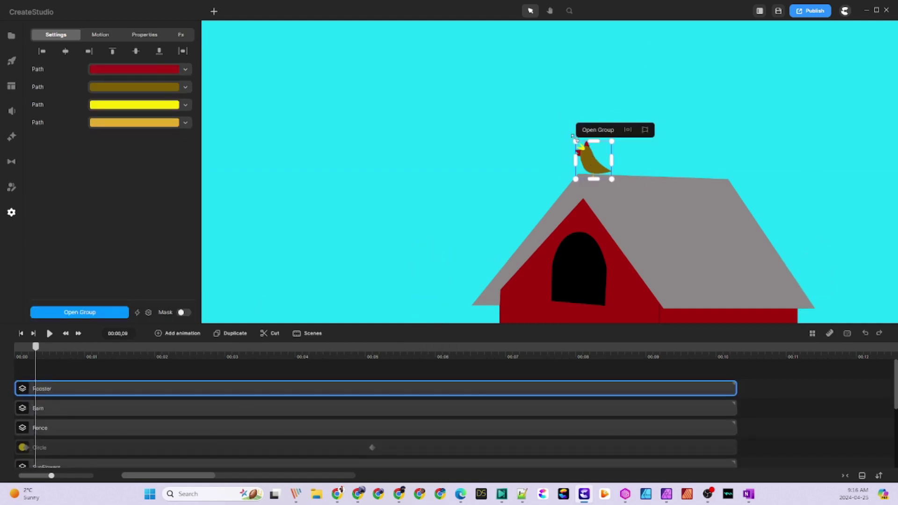
{"action": "left_click_drag", "start_coordinate": [574, 139], "coordinate": [566, 135]}
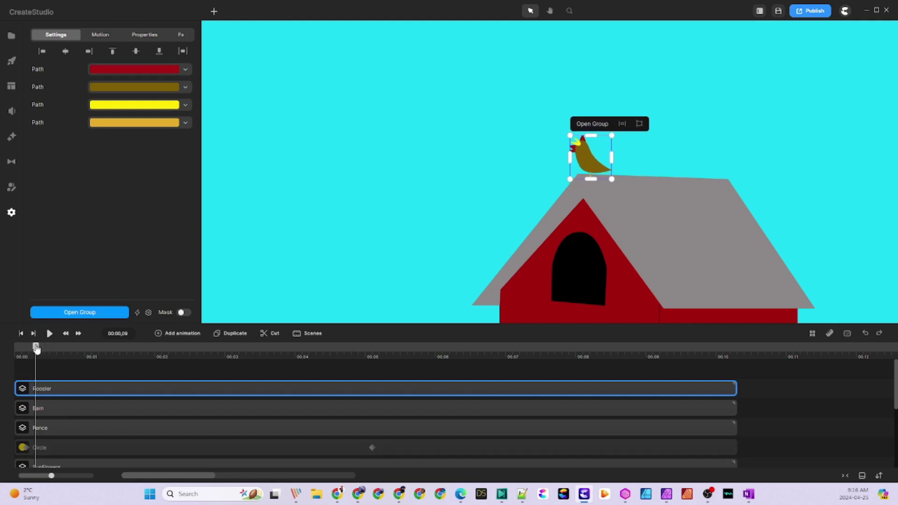
{"action": "mouse_move", "coordinate": [35, 346]}
{"action": "left_mouse_down"}
{"action": "mouse_move", "coordinate": [19, 346]}
{"action": "mouse_move", "coordinate": [181, 356]}
{"action": "mouse_move", "coordinate": [58, 356]}
{"action": "mouse_move", "coordinate": [185, 357]}
{"action": "mouse_move", "coordinate": [35, 356]}
{"action": "left_mouse_up"}
{"action": "scroll", "coordinate": [460, 305], "scroll_direction": "down", "scroll_amount": 5}
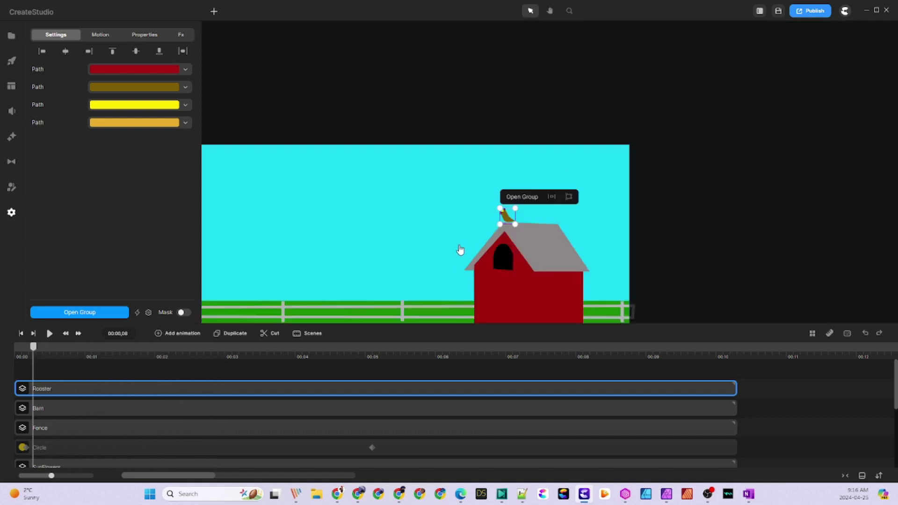
Group the keyframed worm path layer above the brown ground and rename the group Worm.
{"action": "scroll", "coordinate": [322, 299], "scroll_direction": "up", "scroll_amount": 3}
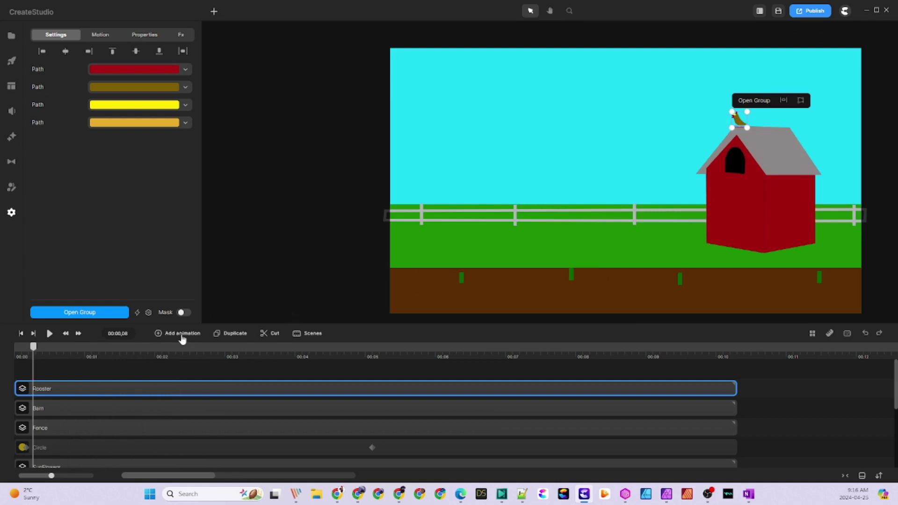
{"action": "left_click_drag", "start_coordinate": [38, 352], "coordinate": [513, 370]}
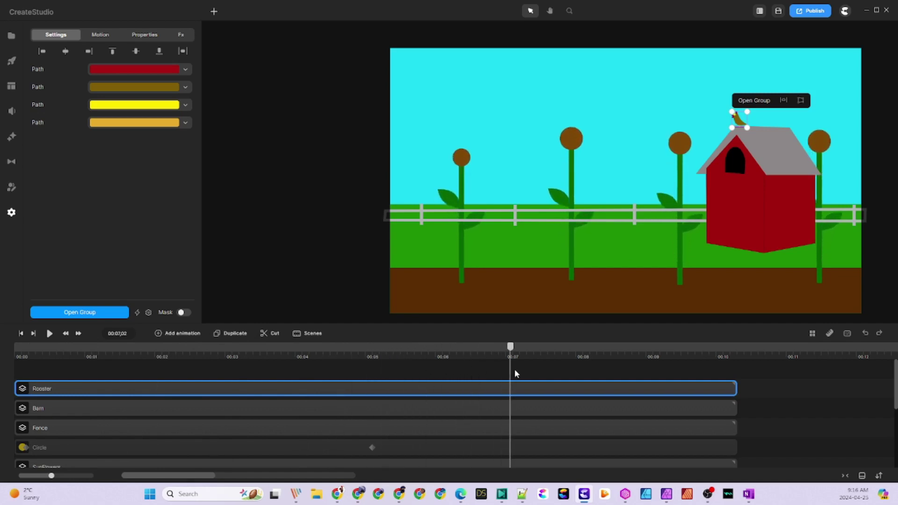
{"action": "scroll", "coordinate": [340, 385], "scroll_direction": "down", "scroll_amount": 2}
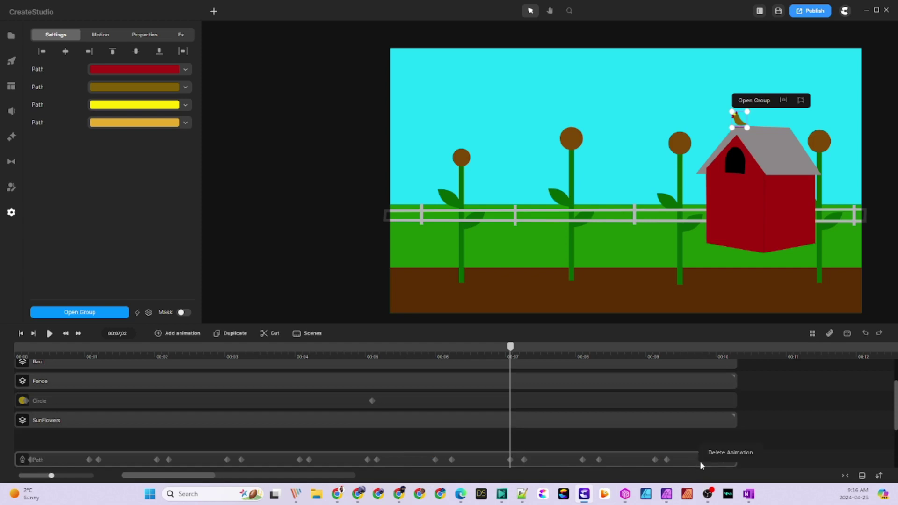
{"action": "left_click", "coordinate": [762, 461]}
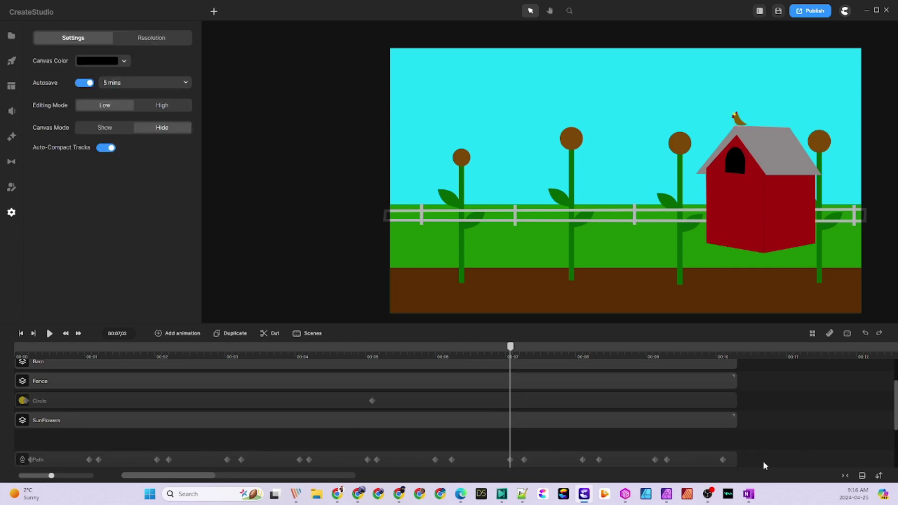
{"action": "right_click", "coordinate": [730, 463]}
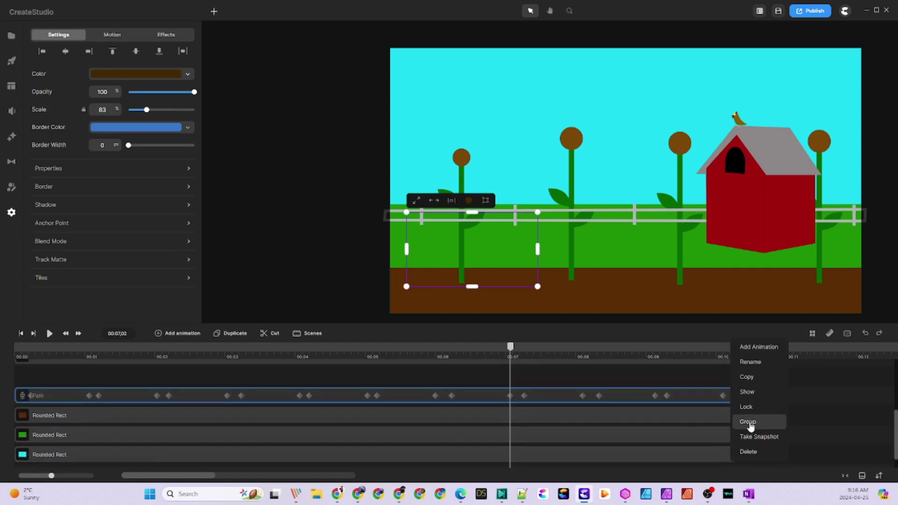
{"action": "left_click", "coordinate": [749, 424]}
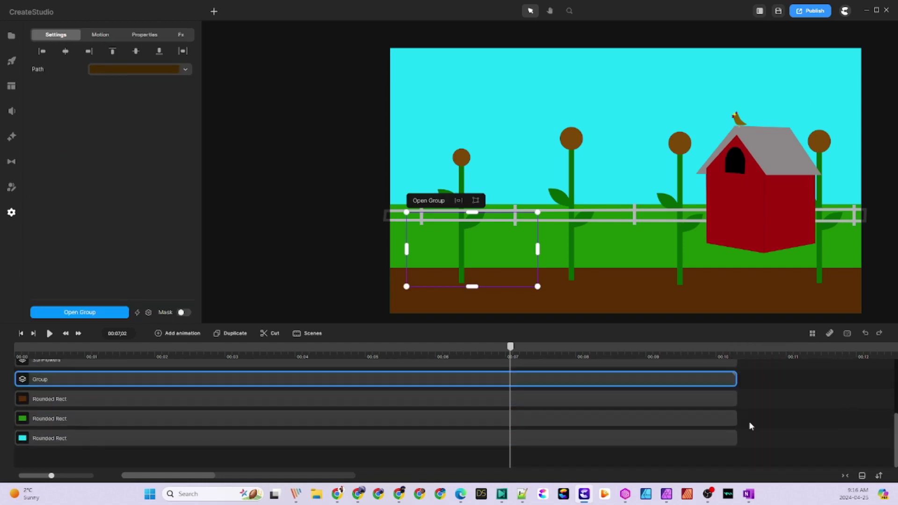
{"action": "right_click", "coordinate": [37, 382]}
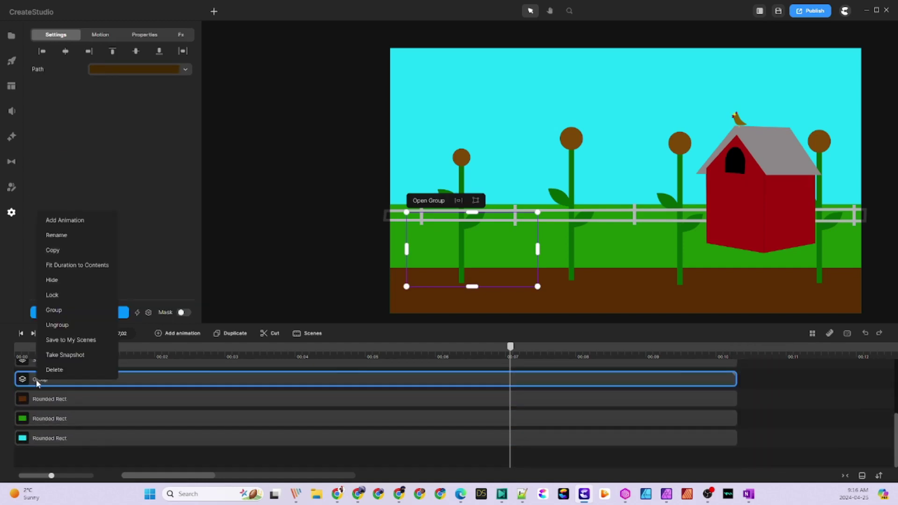
{"action": "left_click", "coordinate": [56, 235]}
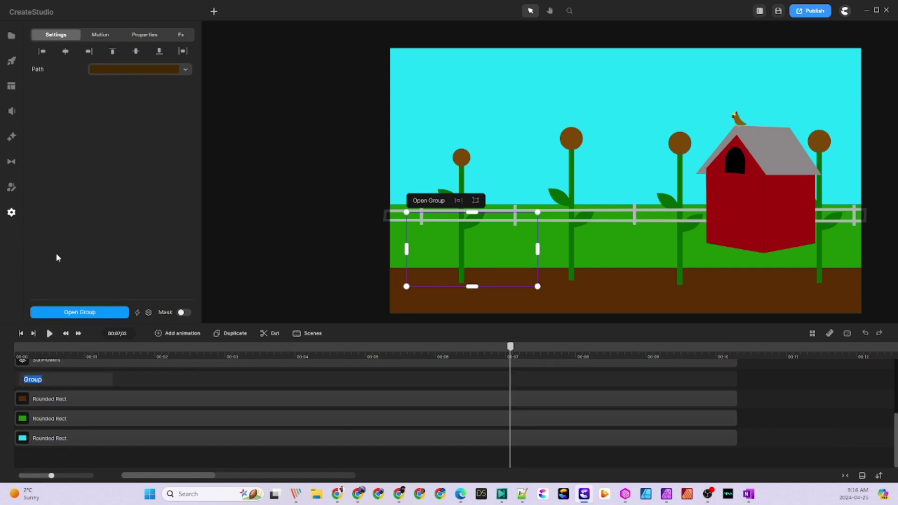
{"action": "type", "text": "Worm"}
{"action": "key", "text": "Return"}
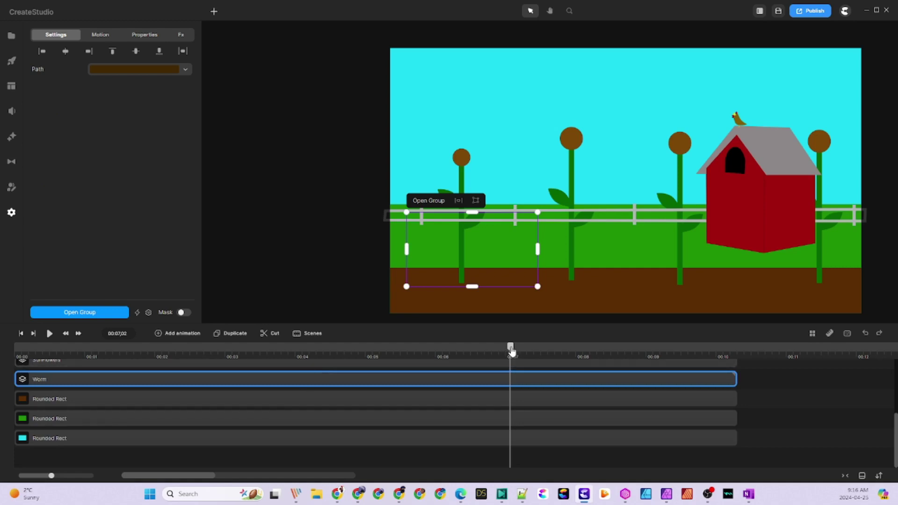
Make the hidden path inside the Worm group visible and return to the main timeline.
{"action": "double_click", "coordinate": [480, 385]}
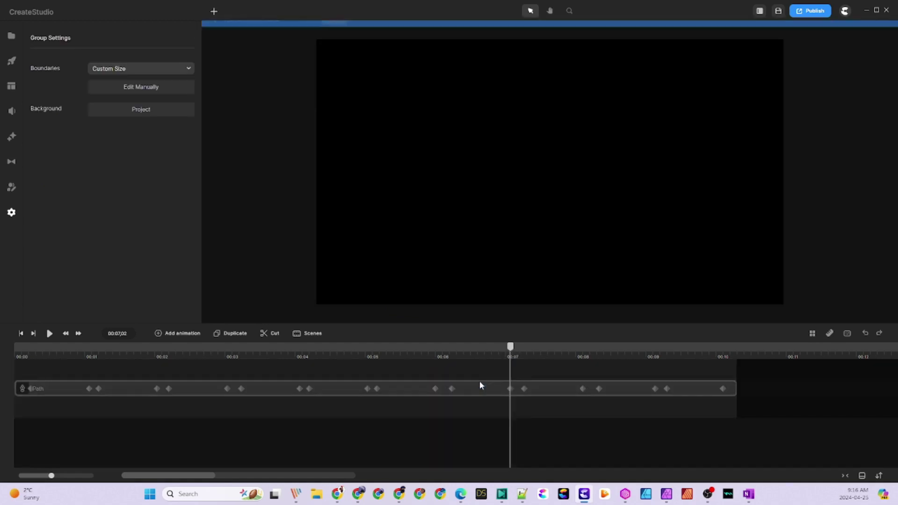
{"action": "right_click", "coordinate": [728, 391]}
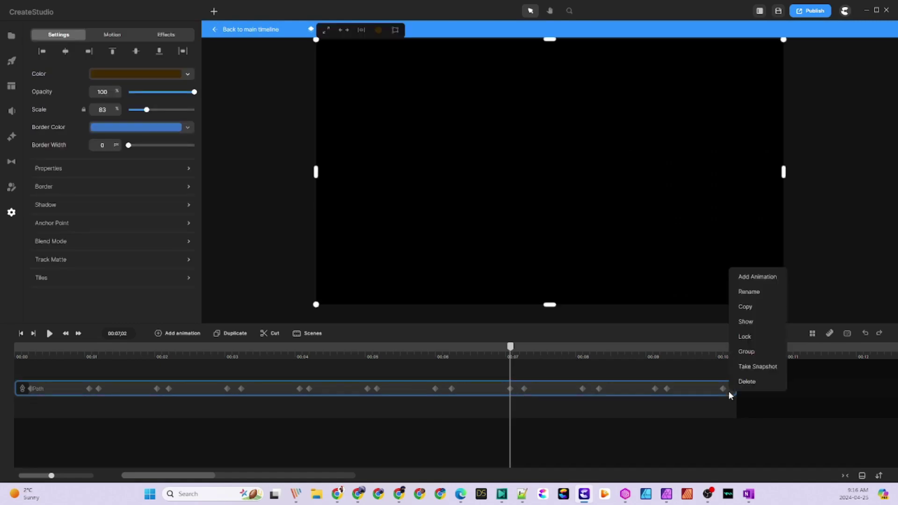
{"action": "left_click", "coordinate": [751, 321]}
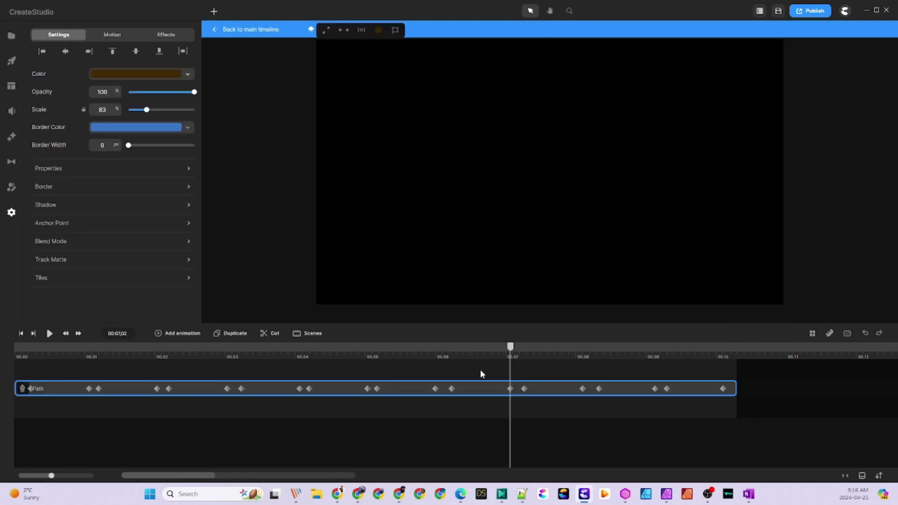
{"action": "left_click", "coordinate": [247, 32]}
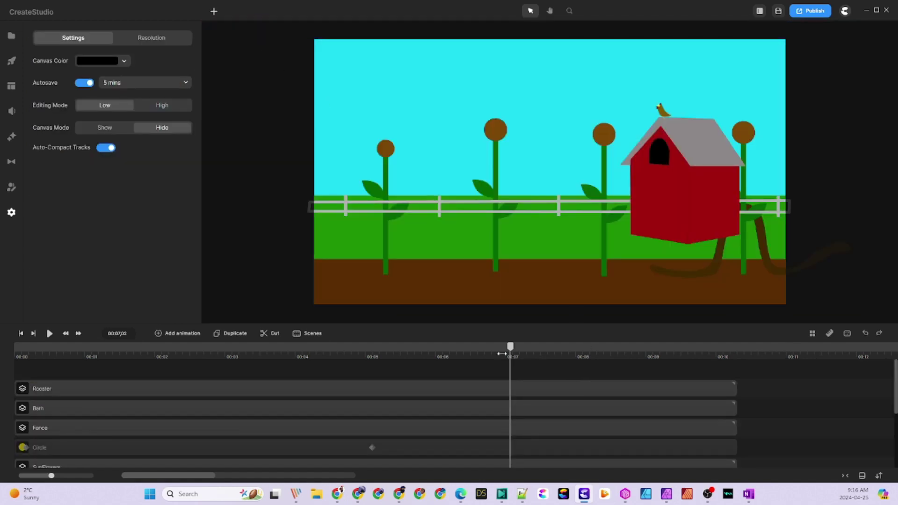
Return the playhead to 00:00,00, add a track above SunFlowers and move the Worm layer onto it.
{"action": "left_click_drag", "start_coordinate": [513, 353], "coordinate": [13, 357]}
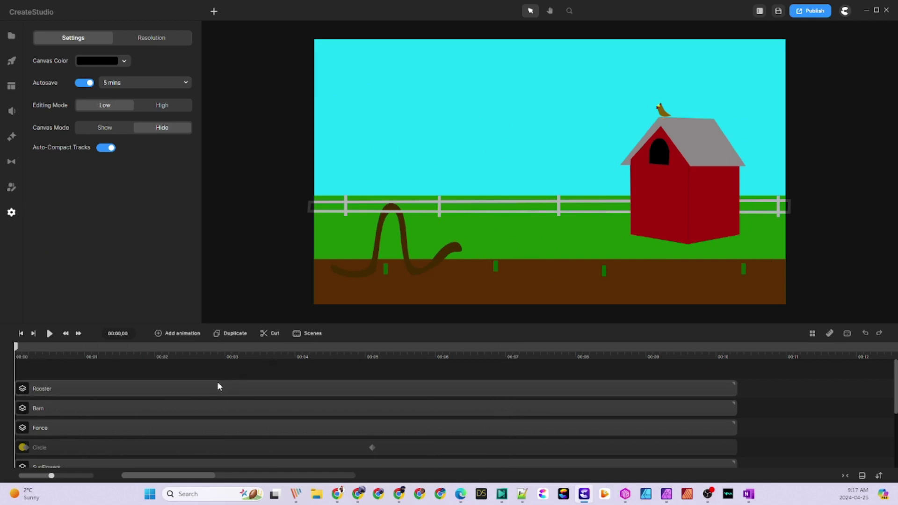
{"action": "scroll", "coordinate": [196, 409], "scroll_direction": "down", "scroll_amount": 1}
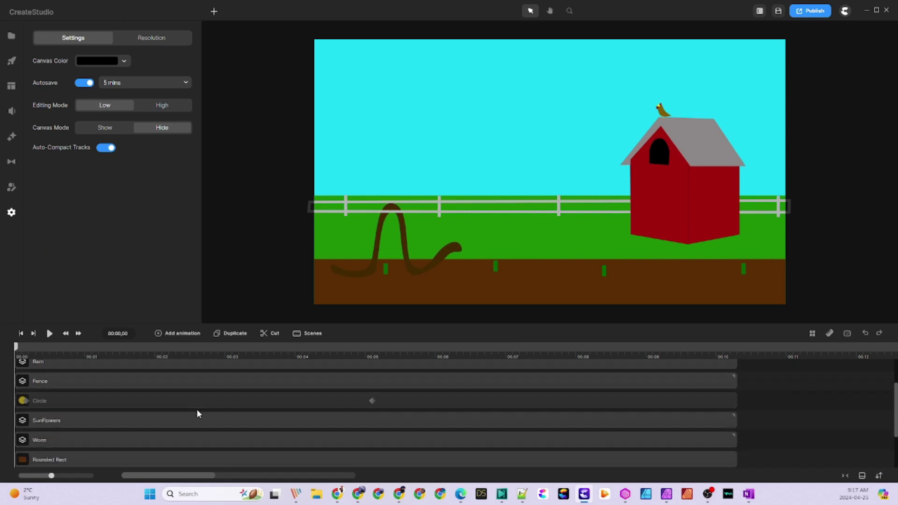
{"action": "left_click_drag", "start_coordinate": [138, 437], "coordinate": [105, 420]}
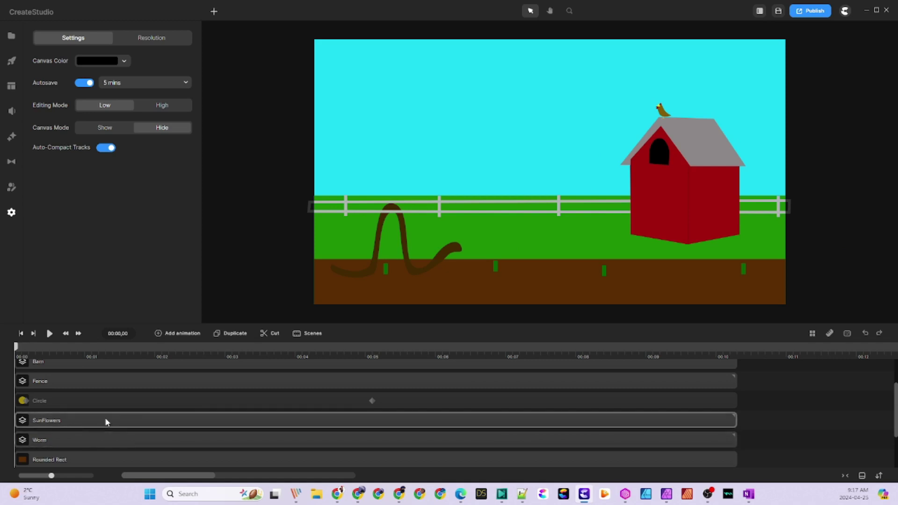
{"action": "right_click", "coordinate": [742, 420]}
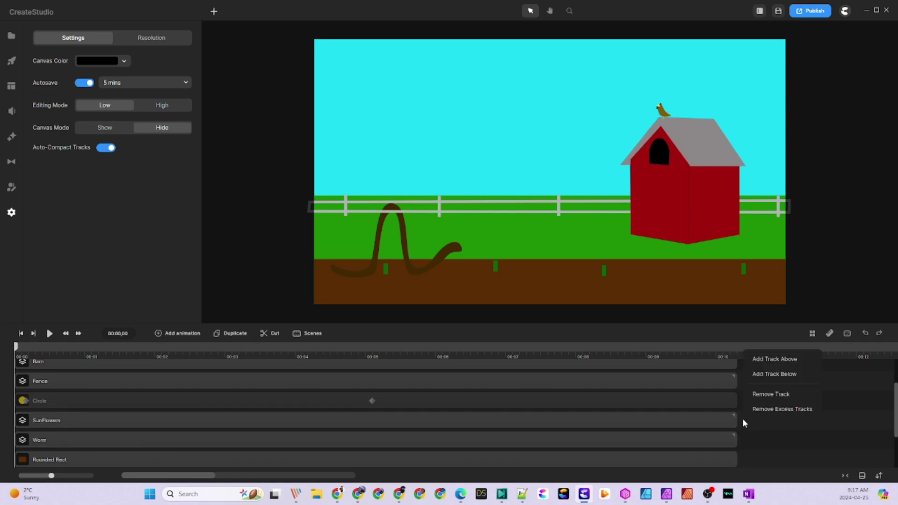
{"action": "left_click", "coordinate": [772, 367]}
{"action": "left_click_drag", "start_coordinate": [55, 463], "coordinate": [38, 381]}
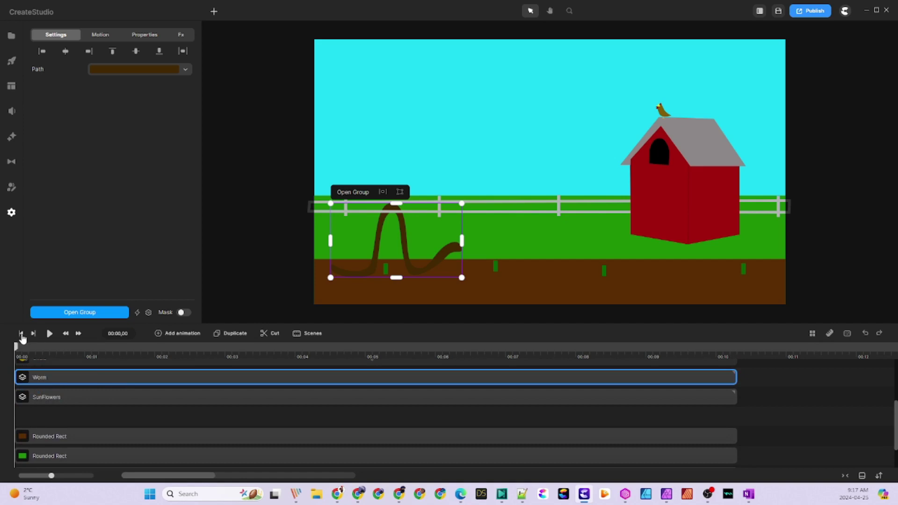
Preview the worm's travel across the scene up to 00:06,11 and return the playhead to the start.
{"action": "left_click_drag", "start_coordinate": [79, 358], "coordinate": [461, 385]}
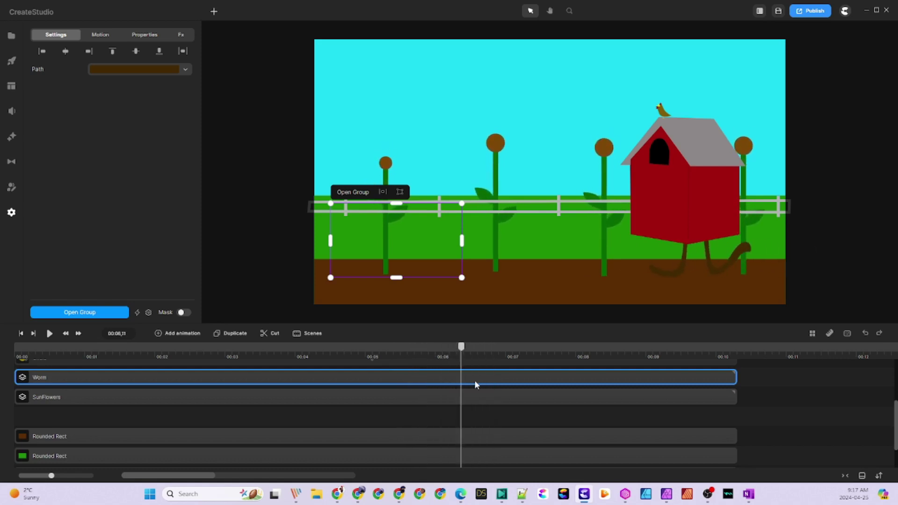
{"action": "left_click_drag", "start_coordinate": [463, 349], "coordinate": [18, 364]}
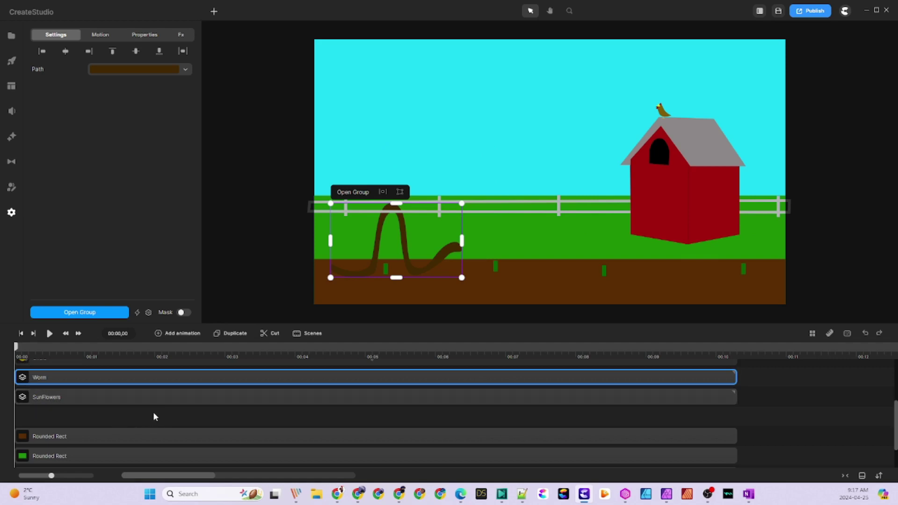
{"action": "left_click_drag", "start_coordinate": [17, 347], "coordinate": [18, 377]}
Move the Barn layer directly below SunFlowers, and place the Fence layer on a new track below Barn.
{"action": "scroll", "coordinate": [128, 403], "scroll_direction": "up", "scroll_amount": 1}
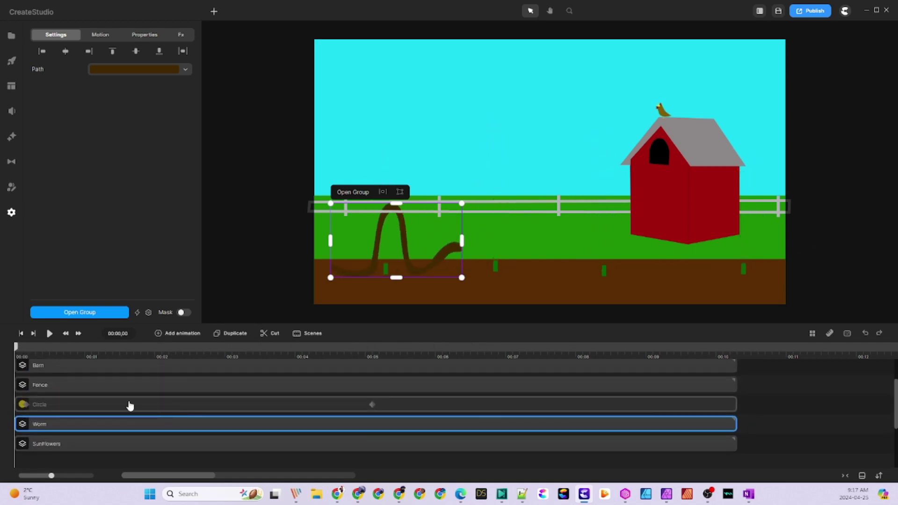
{"action": "mouse_move", "coordinate": [105, 365]}
{"action": "left_mouse_down"}
{"action": "mouse_move", "coordinate": [76, 470]}
{"action": "mouse_move", "coordinate": [66, 453]}
{"action": "mouse_move", "coordinate": [74, 453]}
{"action": "left_mouse_up"}
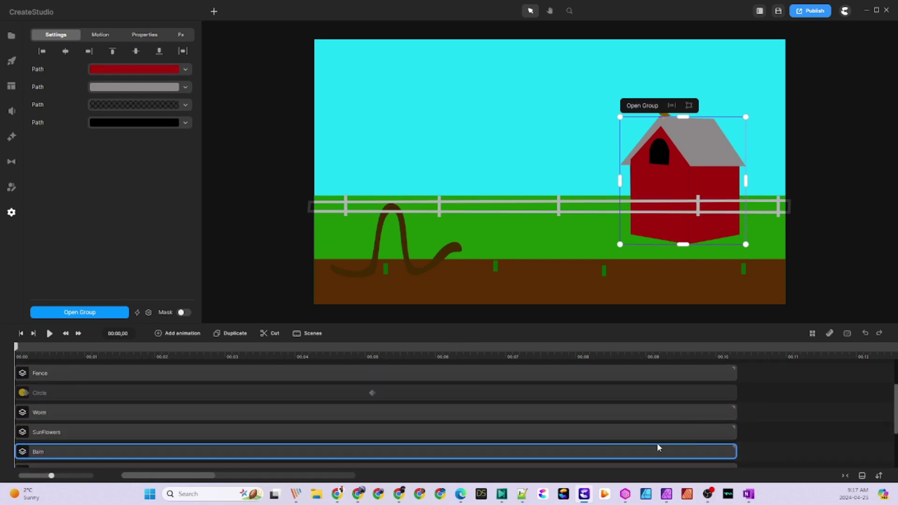
{"action": "right_click", "coordinate": [743, 453]}
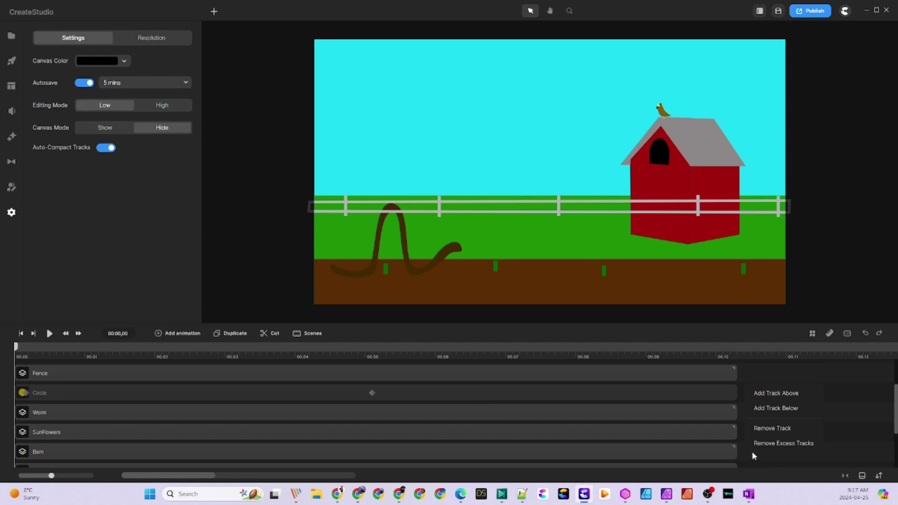
{"action": "left_click", "coordinate": [776, 409]}
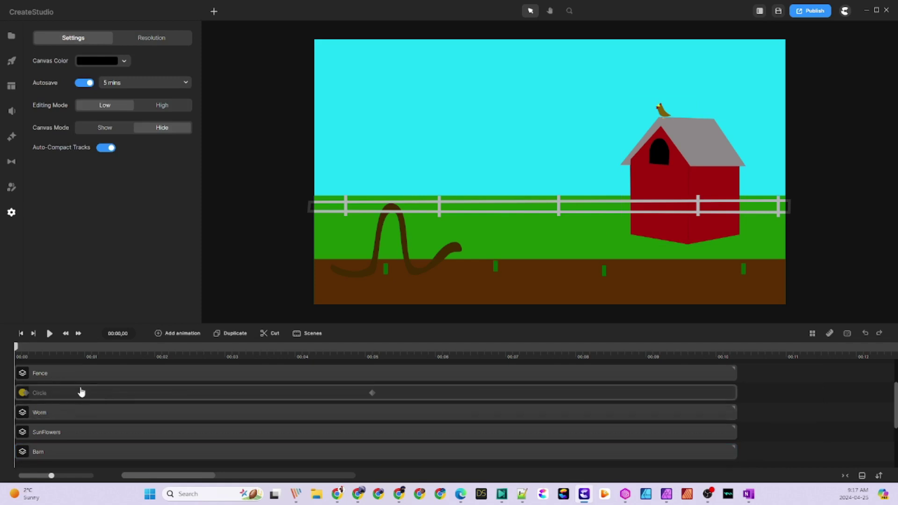
{"action": "left_click_drag", "start_coordinate": [56, 374], "coordinate": [13, 454]}
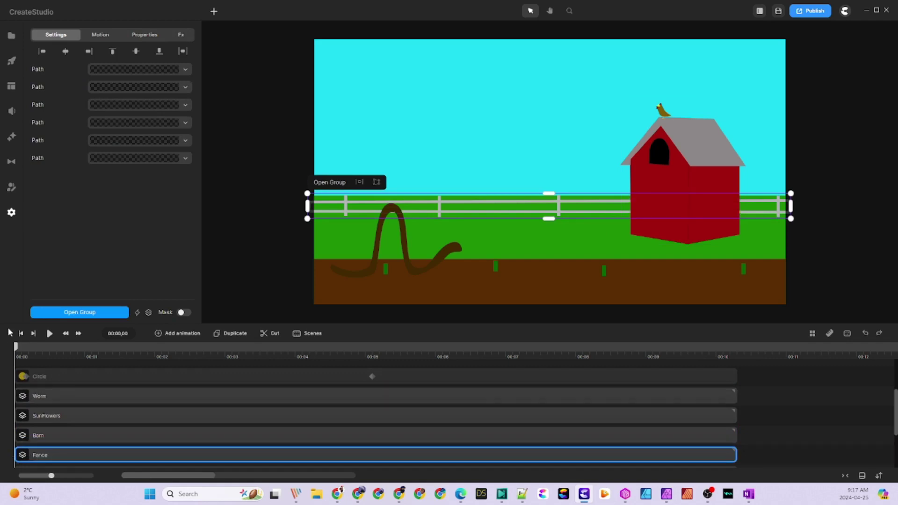
Move the worm slightly down and to the left so its lower curves sit deeper in the brown soil.
{"action": "left_click_drag", "start_coordinate": [17, 350], "coordinate": [15, 413]}
{"action": "left_click", "coordinate": [411, 274]}
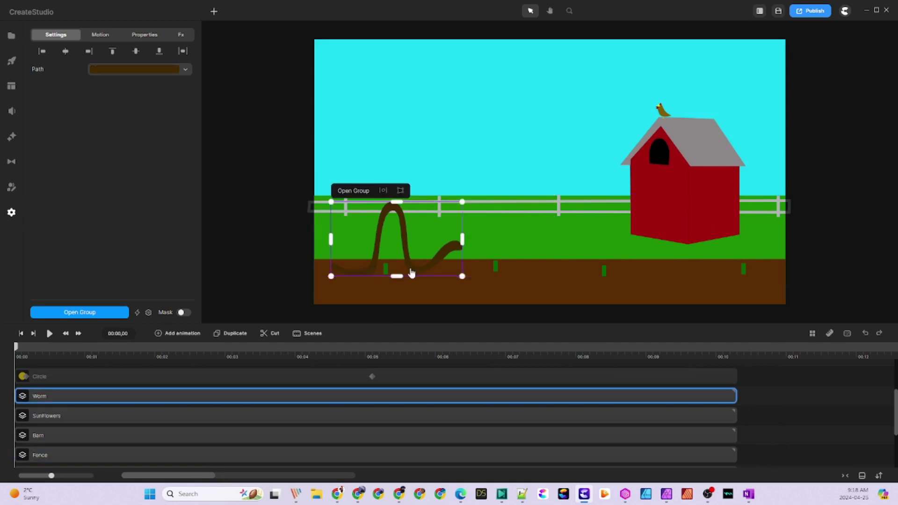
{"action": "left_click_drag", "start_coordinate": [411, 273], "coordinate": [402, 289]}
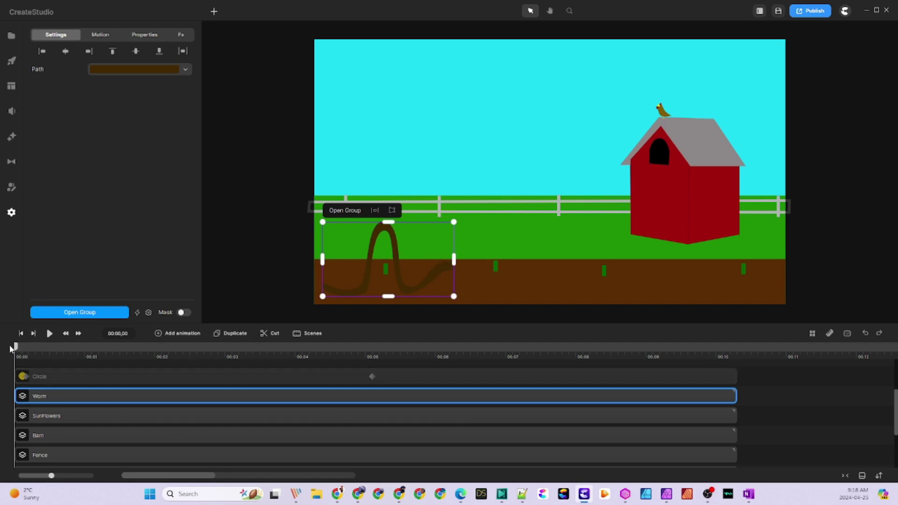
{"action": "left_click_drag", "start_coordinate": [17, 348], "coordinate": [15, 402]}
{"action": "left_click_drag", "start_coordinate": [423, 389], "coordinate": [632, 385]}
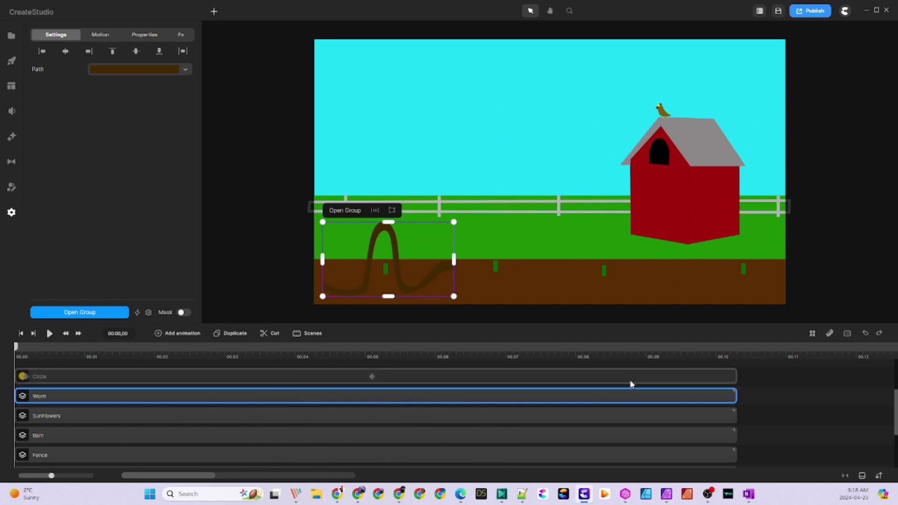
Unhide the yellow Circle layer above the Worm layer.
{"action": "left_click", "coordinate": [630, 380]}
{"action": "right_click", "coordinate": [630, 379]}
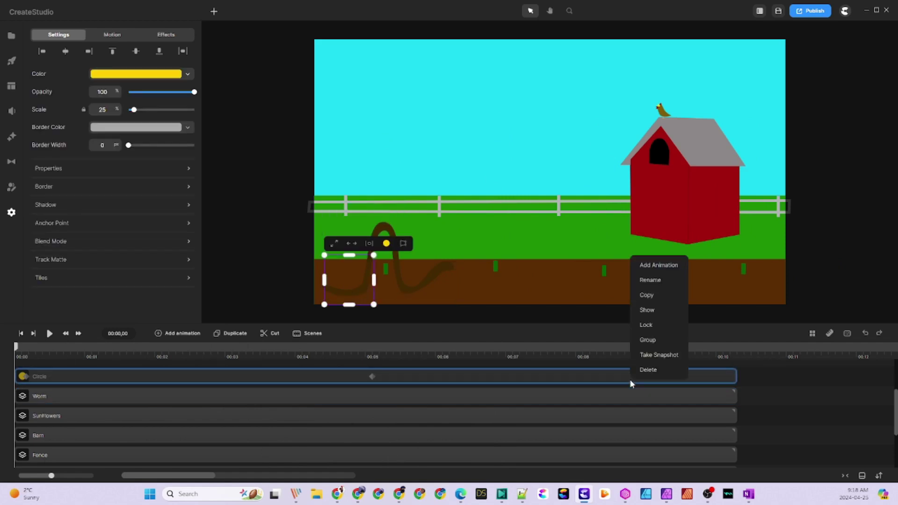
{"action": "left_click", "coordinate": [647, 310]}
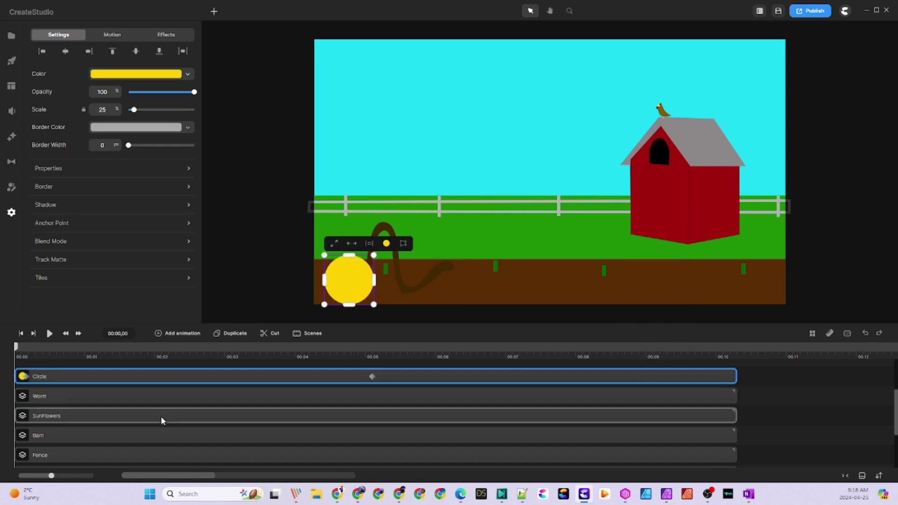
Add a track above the brown rectangle and move the yellow Circle layer onto it, directly below Fence.
{"action": "scroll", "coordinate": [161, 416], "scroll_direction": "down", "scroll_amount": 2}
{"action": "scroll", "coordinate": [161, 421], "scroll_direction": "down", "scroll_amount": 1}
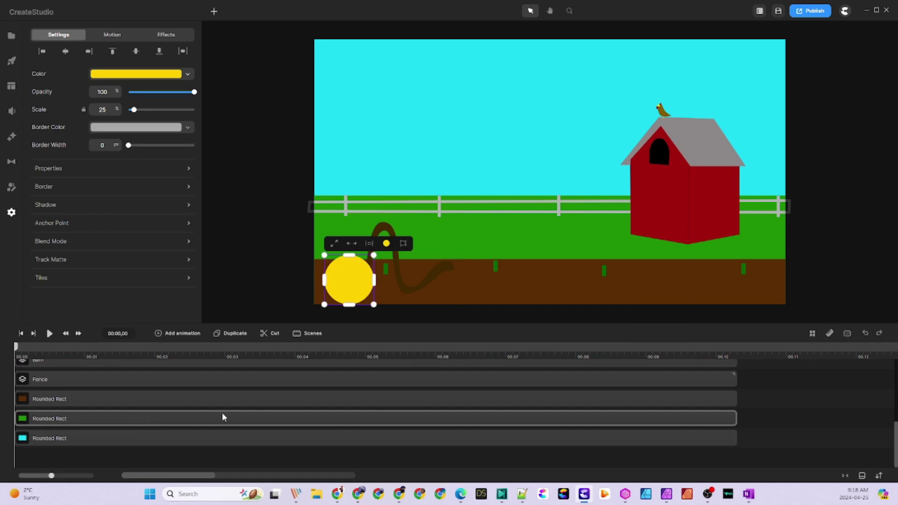
{"action": "right_click", "coordinate": [748, 399]}
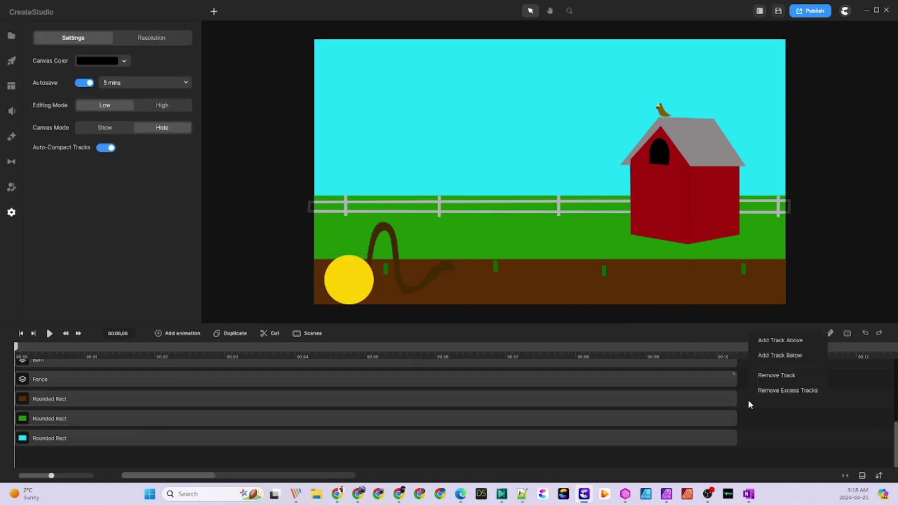
{"action": "left_click", "coordinate": [777, 340]}
{"action": "scroll", "coordinate": [159, 412], "scroll_direction": "up", "scroll_amount": 2}
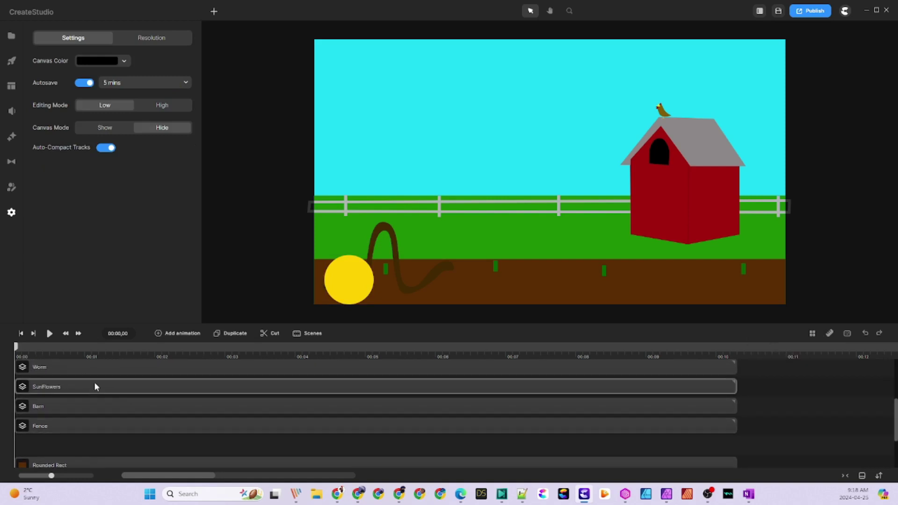
{"action": "scroll", "coordinate": [95, 386], "scroll_direction": "up", "scroll_amount": 2}
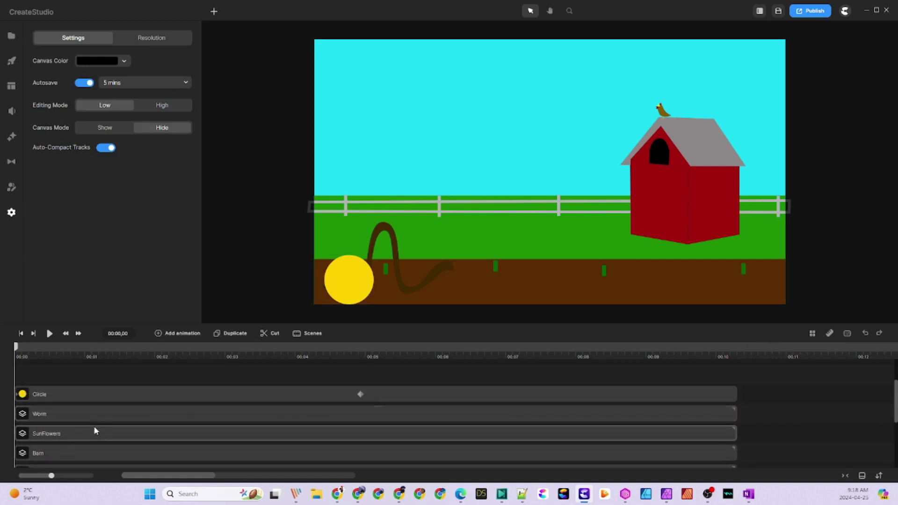
{"action": "left_click_drag", "start_coordinate": [107, 414], "coordinate": [114, 403]}
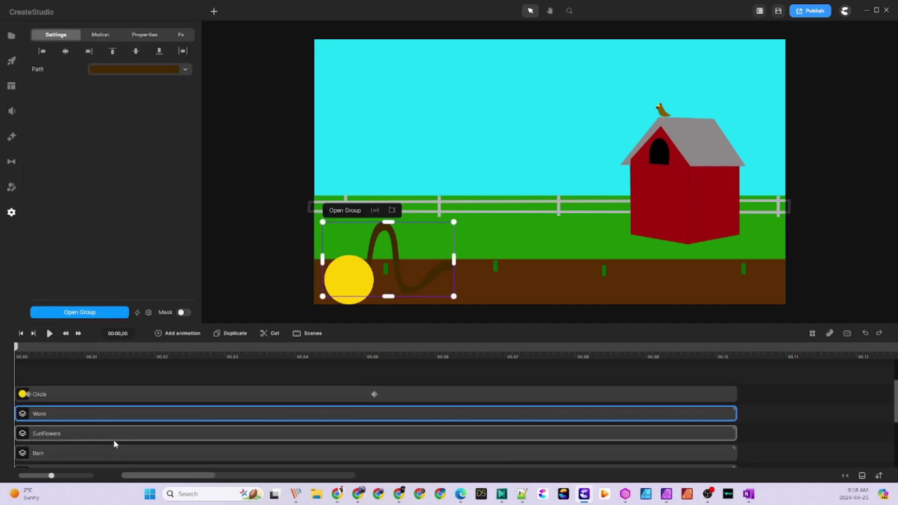
{"action": "left_click", "coordinate": [364, 431]}
{"action": "left_click_drag", "start_coordinate": [399, 395], "coordinate": [378, 445]}
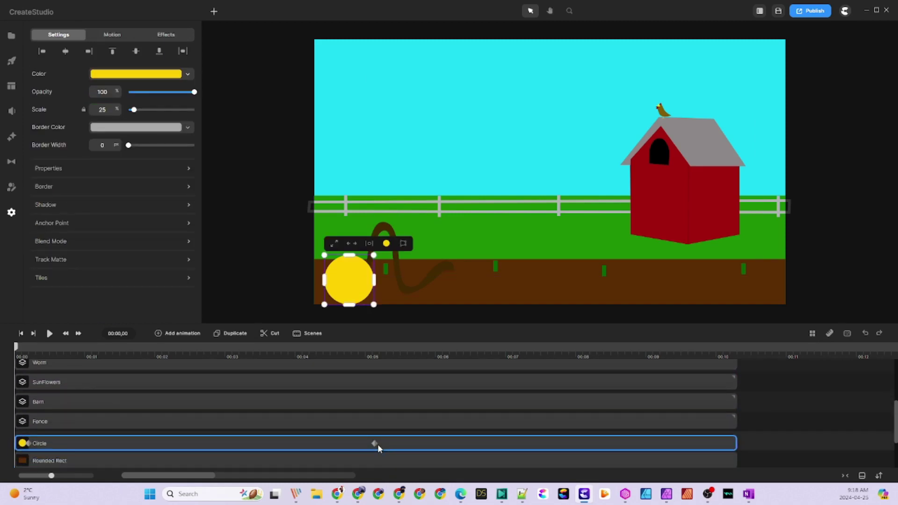
{"action": "left_click", "coordinate": [378, 444]}
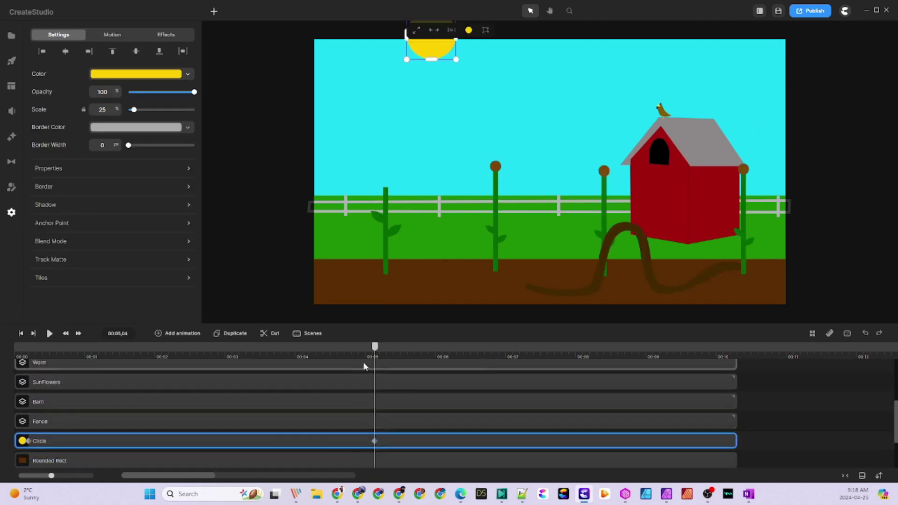
With the playhead at 00:02,12, move the Circle layer between the green and cyan rectangles and remove the empty track below Fence.
{"action": "left_click_drag", "start_coordinate": [374, 346], "coordinate": [183, 367]}
{"action": "scroll", "coordinate": [215, 465], "scroll_direction": "down", "scroll_amount": 3}
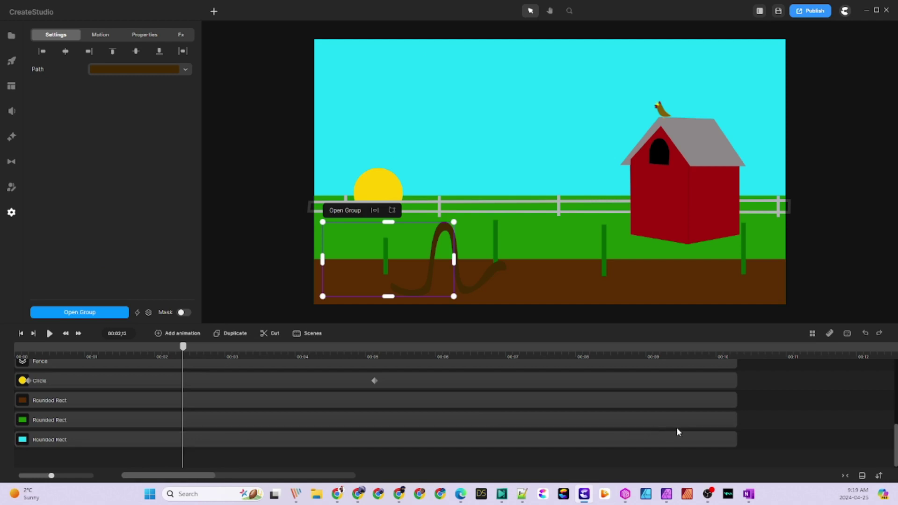
{"action": "left_click_drag", "start_coordinate": [652, 444], "coordinate": [653, 458]}
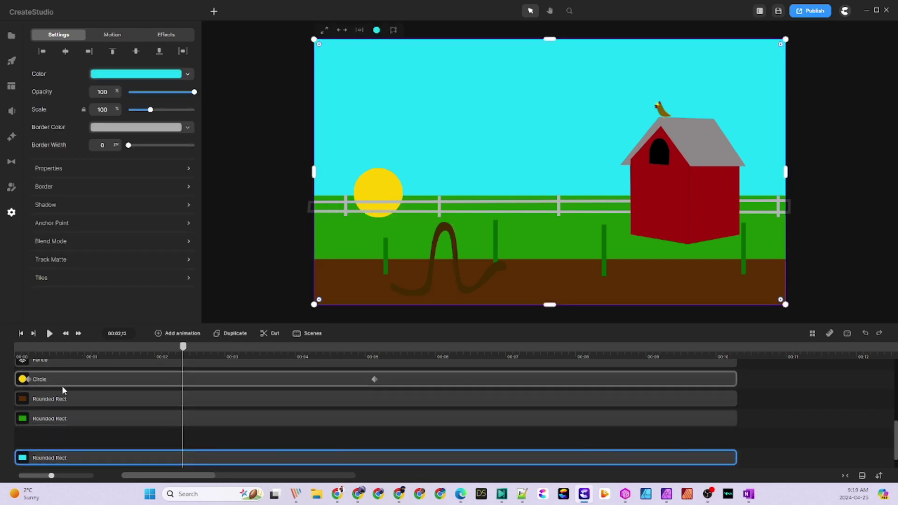
{"action": "left_click_drag", "start_coordinate": [437, 380], "coordinate": [429, 441]}
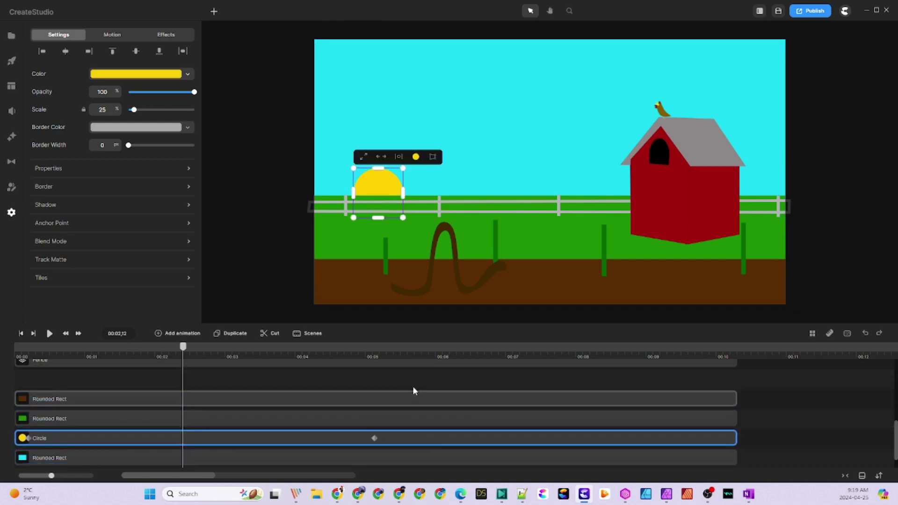
{"action": "right_click", "coordinate": [402, 378]}
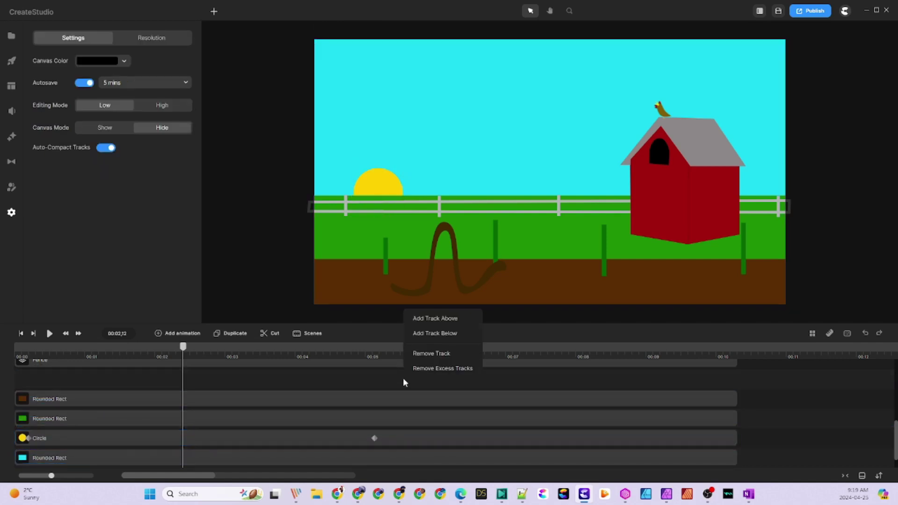
{"action": "left_click", "coordinate": [431, 354]}
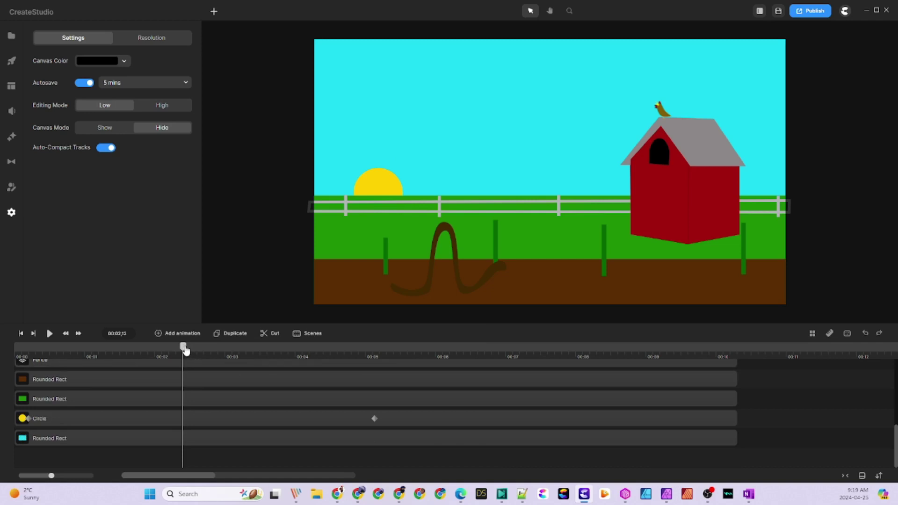
Preview the whole farm scene from the start to check the sunrise, and return the playhead to 00:00,00.
{"action": "left_click_drag", "start_coordinate": [185, 351], "coordinate": [7, 350]}
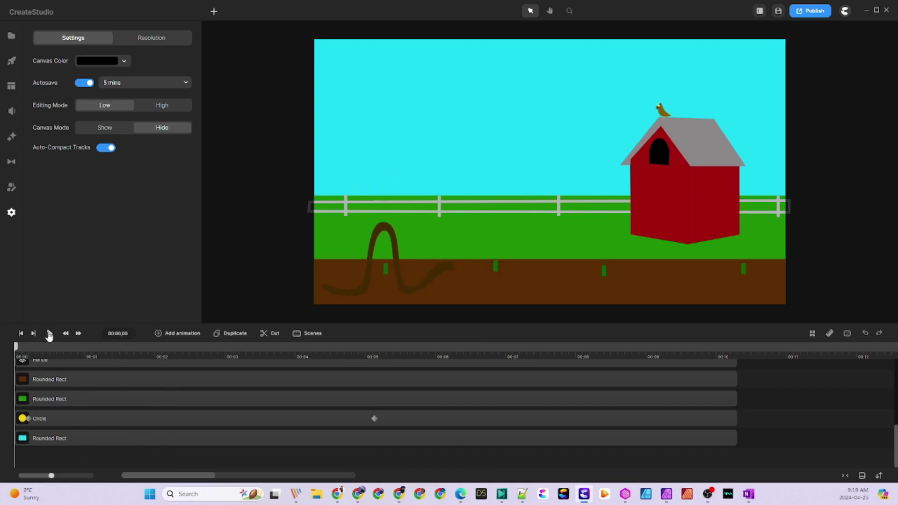
{"action": "left_click", "coordinate": [49, 333]}
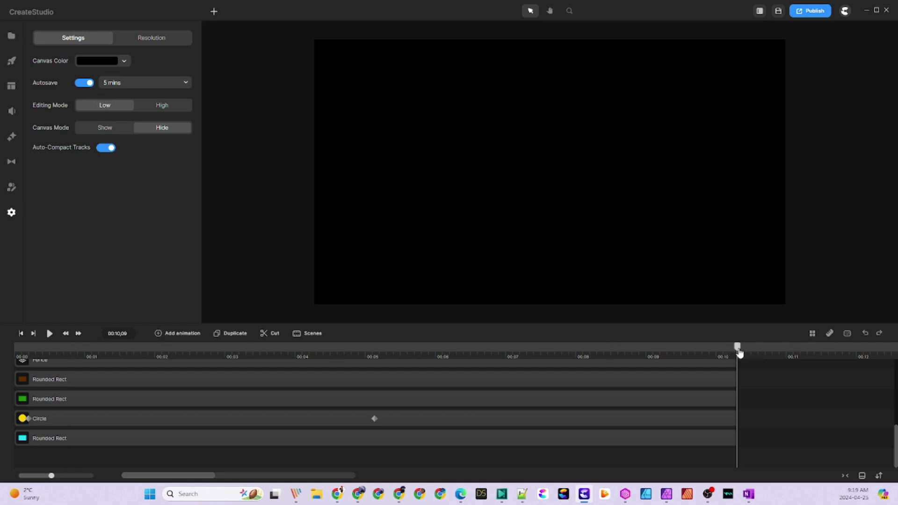
{"action": "left_click_drag", "start_coordinate": [739, 353], "coordinate": [16, 348]}
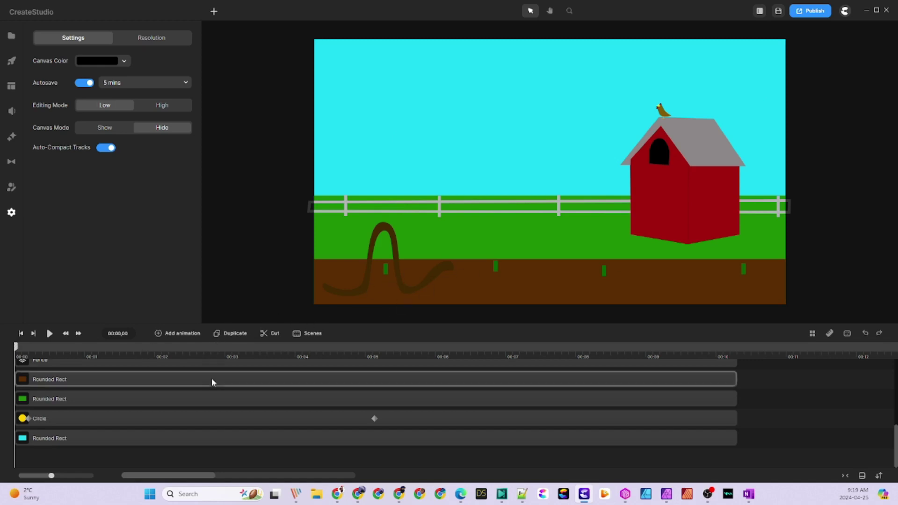
Move the Rooster layer down to the track directly above the Worm layer.
{"action": "scroll", "coordinate": [212, 378], "scroll_direction": "up", "scroll_amount": 5}
{"action": "scroll", "coordinate": [223, 378], "scroll_direction": "up", "scroll_amount": 1}
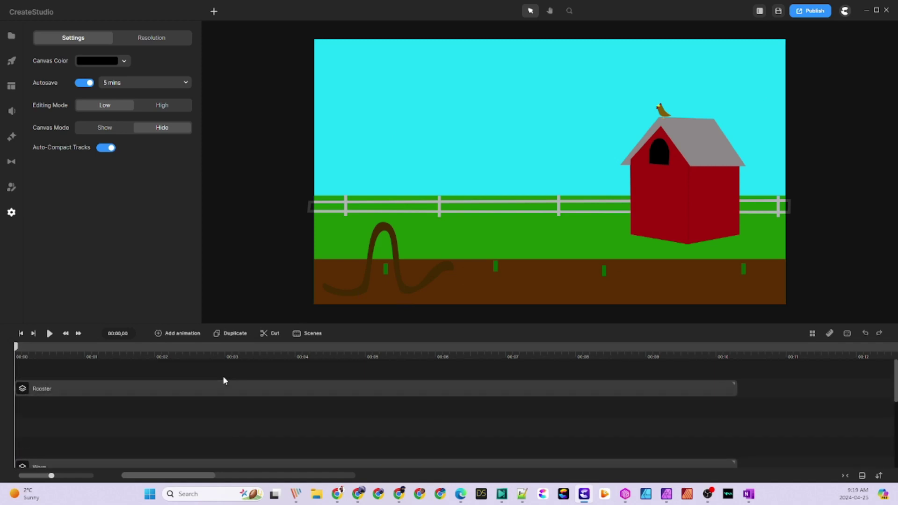
{"action": "left_click_drag", "start_coordinate": [220, 386], "coordinate": [206, 447]}
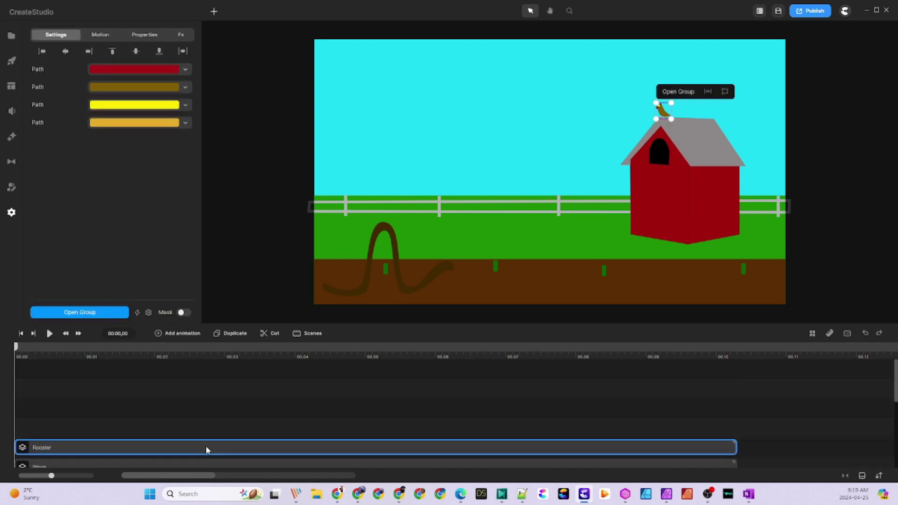
{"action": "left_click", "coordinate": [209, 405]}
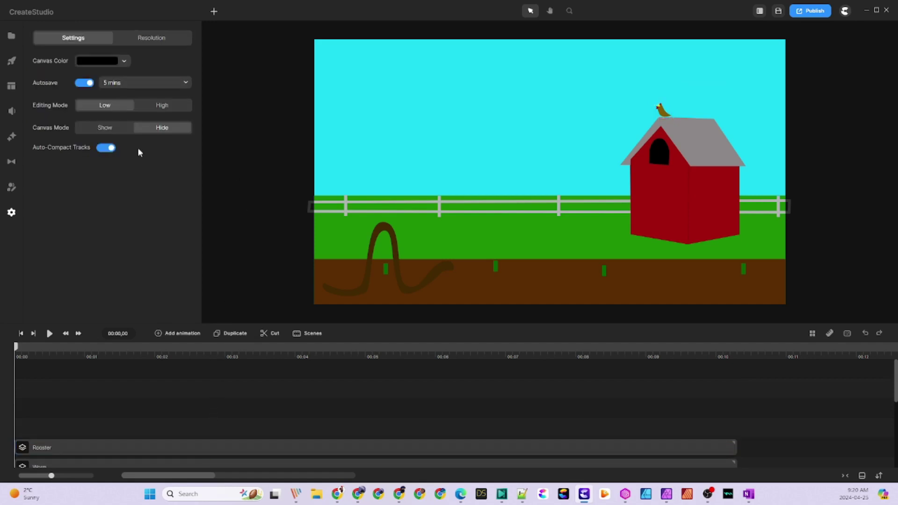
Add a Camera component to the scene and shift its clip slightly later so it begins shortly after the timeline start.
{"action": "left_click", "coordinate": [11, 141]}
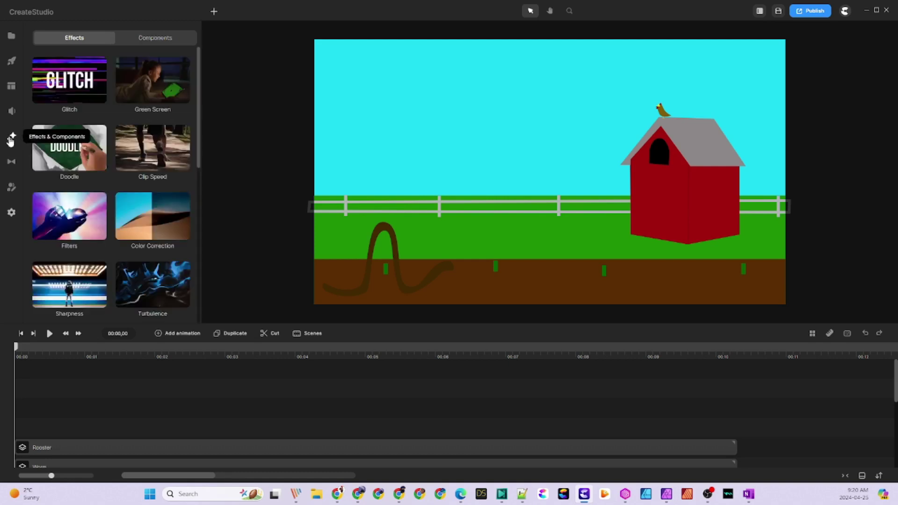
{"action": "left_click", "coordinate": [167, 39]}
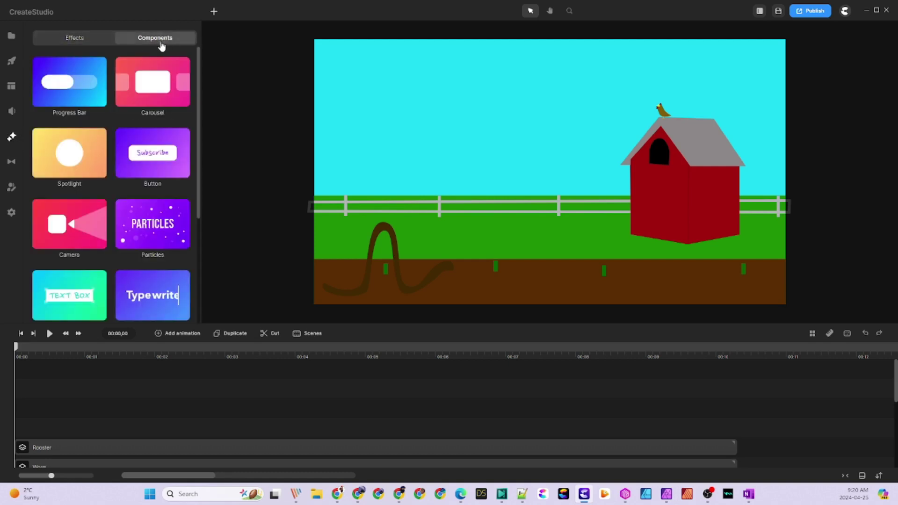
{"action": "left_click_drag", "start_coordinate": [70, 232], "coordinate": [497, 184]}
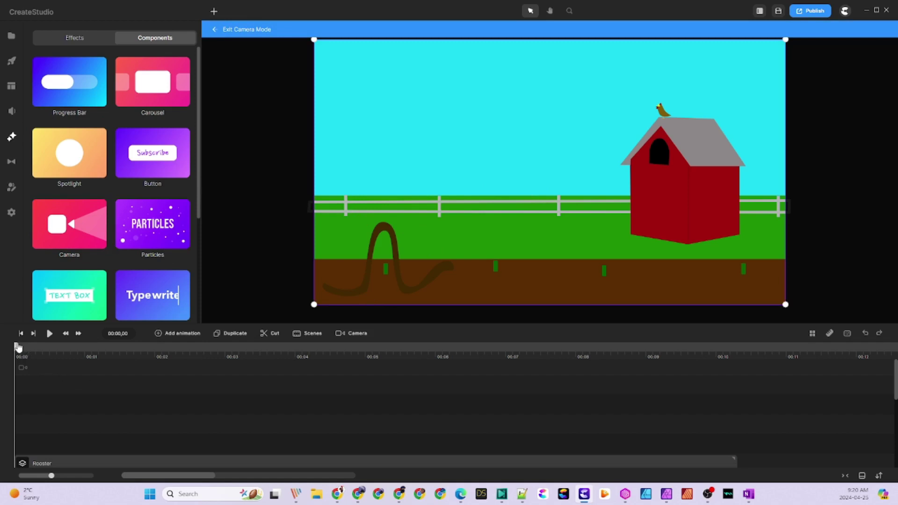
{"action": "left_click", "coordinate": [85, 351]}
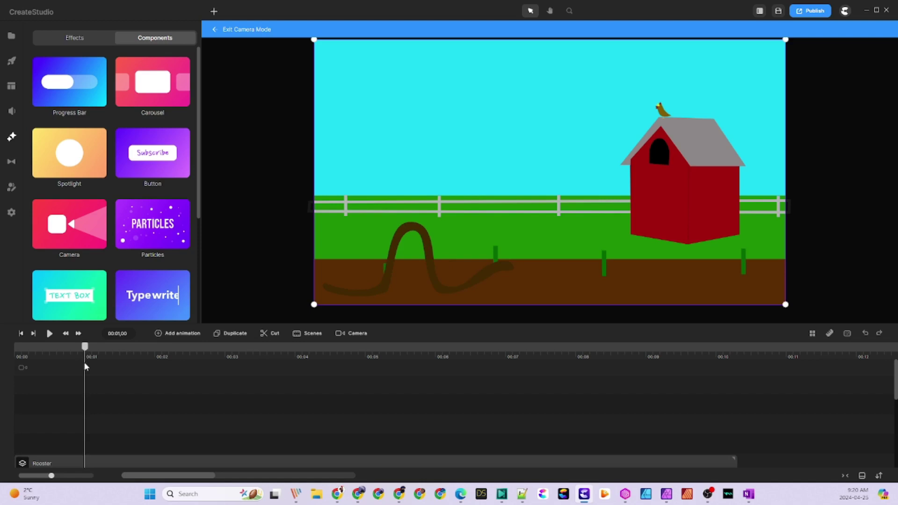
{"action": "left_click", "coordinate": [86, 365]}
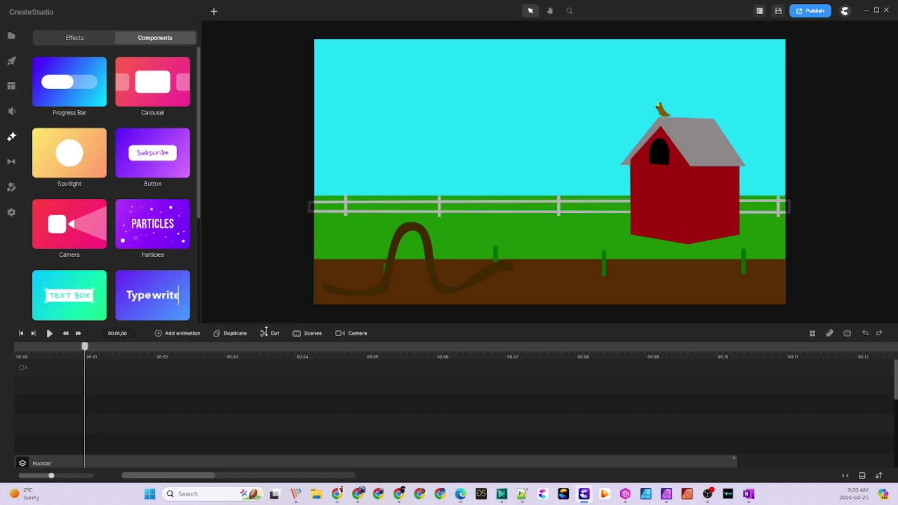
{"action": "left_click", "coordinate": [22, 369]}
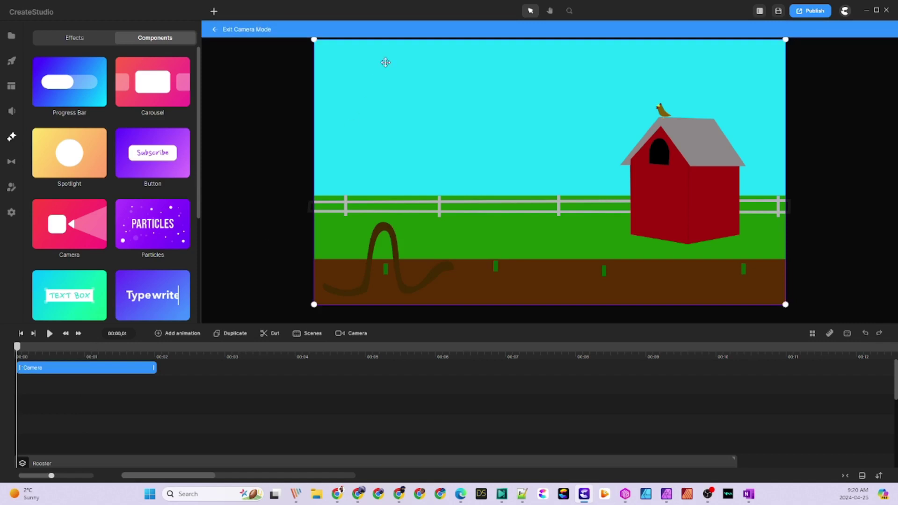
{"action": "left_click_drag", "start_coordinate": [97, 371], "coordinate": [119, 370]}
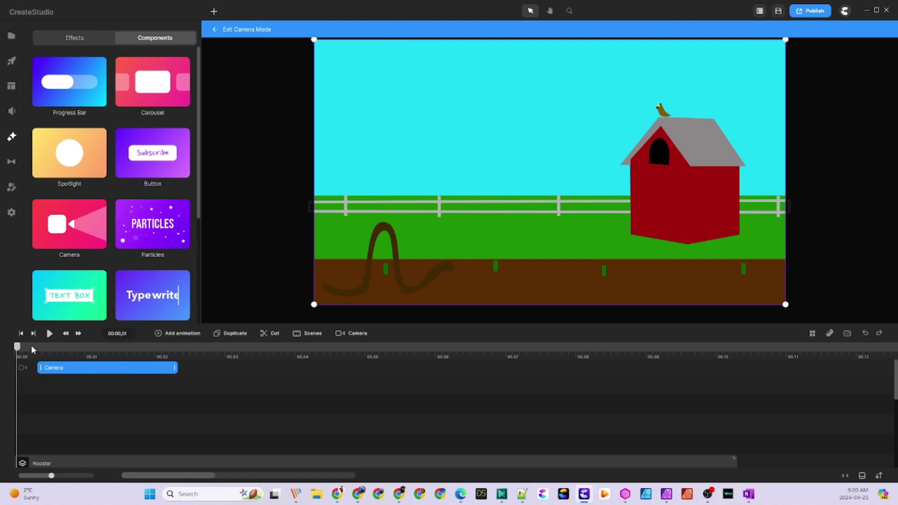
Shrink the camera frame to a small rectangle around the rooster on the barn roof and centre it on the bird.
{"action": "left_click_drag", "start_coordinate": [17, 348], "coordinate": [29, 349]}
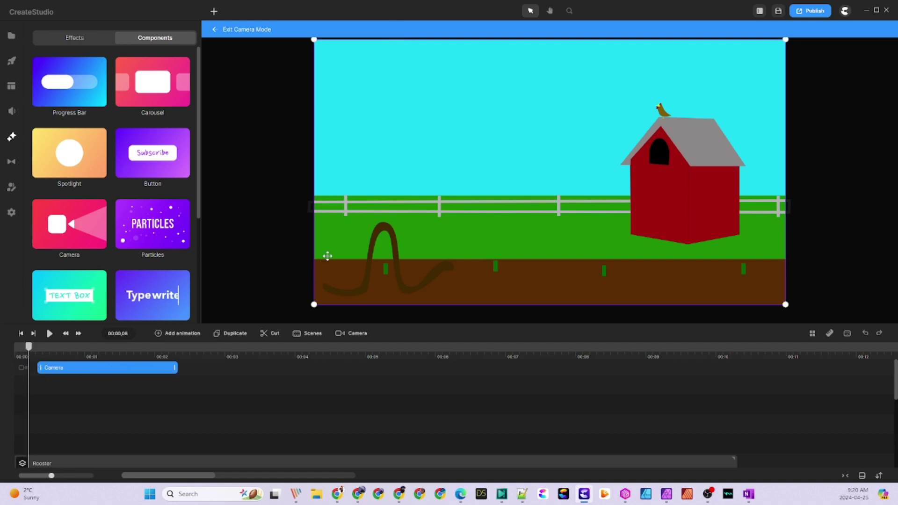
{"action": "left_click_drag", "start_coordinate": [314, 304], "coordinate": [675, 112]}
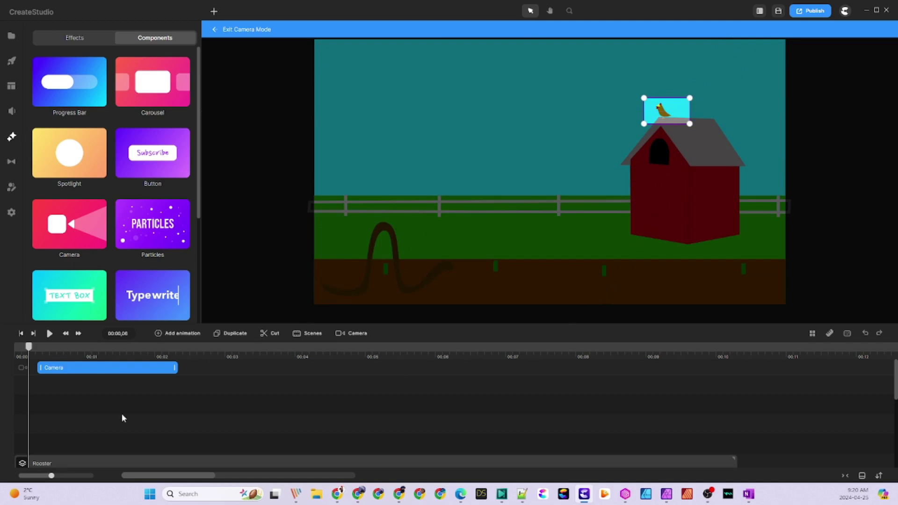
{"action": "mouse_move", "coordinate": [29, 347]}
{"action": "left_mouse_down"}
{"action": "mouse_move", "coordinate": [237, 346]}
{"action": "mouse_move", "coordinate": [246, 356]}
{"action": "mouse_move", "coordinate": [31, 344]}
{"action": "left_mouse_up"}
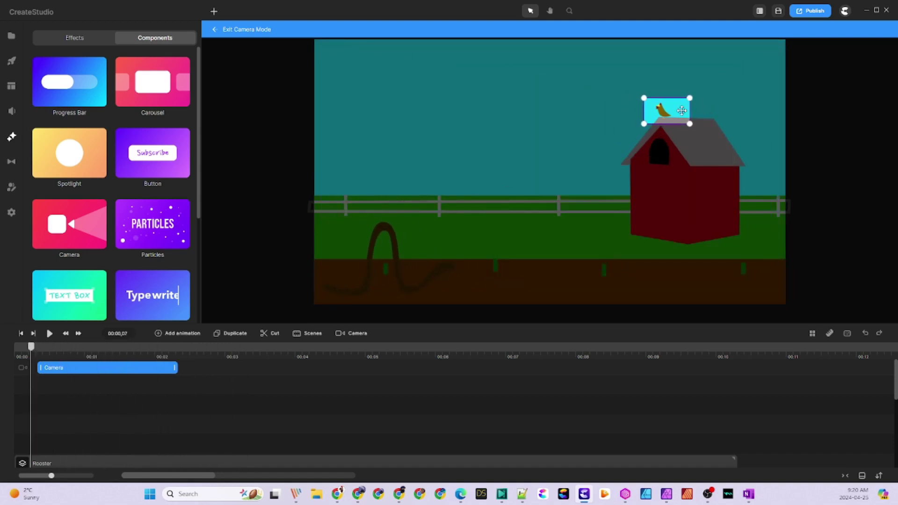
{"action": "left_click_drag", "start_coordinate": [681, 111], "coordinate": [678, 113]}
Preview the camera move from the start to the end of the scene, return the playhead to 00:00,00 and exit camera mode.
{"action": "left_click_drag", "start_coordinate": [32, 347], "coordinate": [15, 345]}
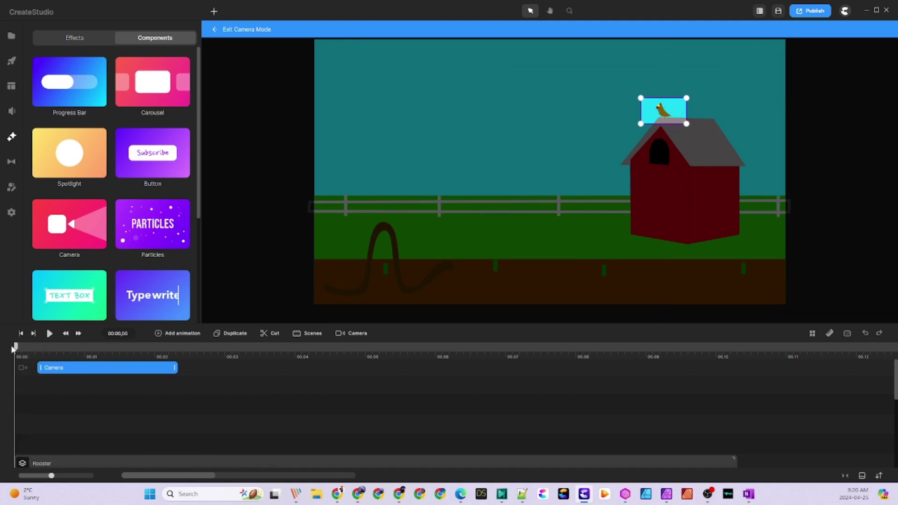
{"action": "left_click", "coordinate": [49, 334]}
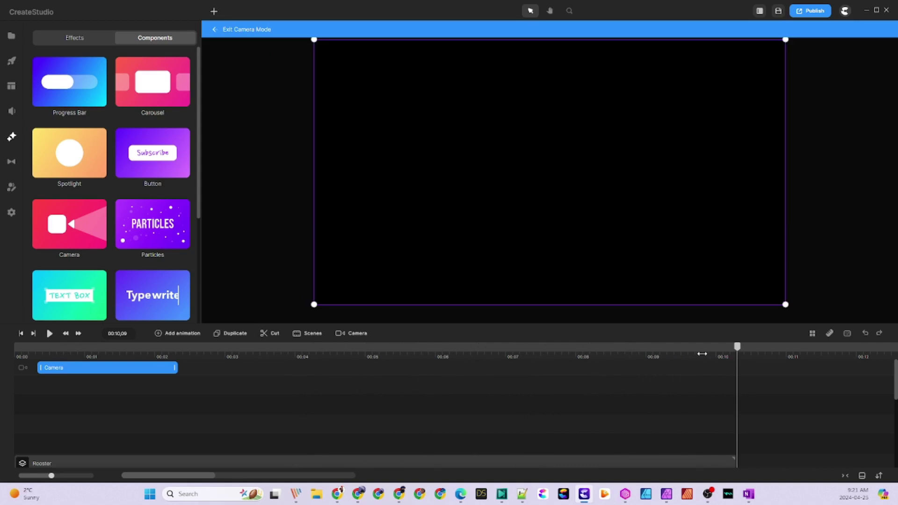
{"action": "left_click_drag", "start_coordinate": [740, 352], "coordinate": [5, 382]}
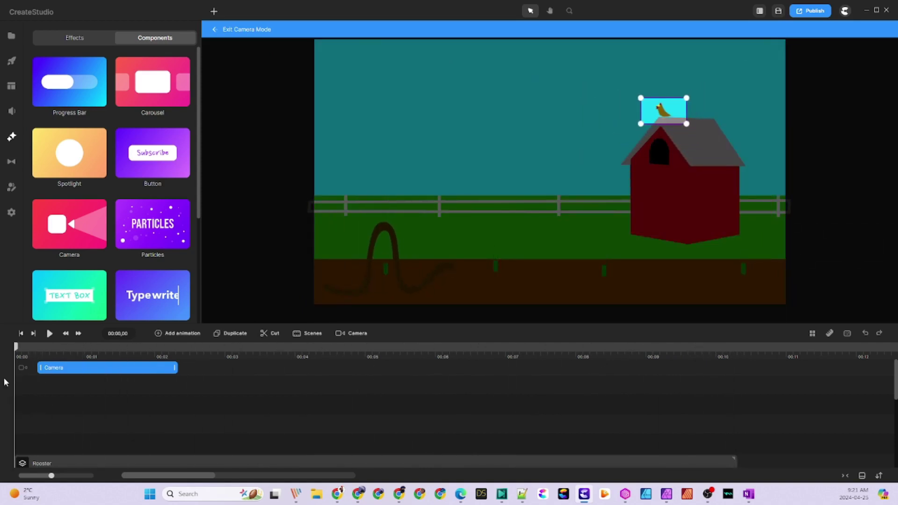
{"action": "left_click", "coordinate": [161, 404]}
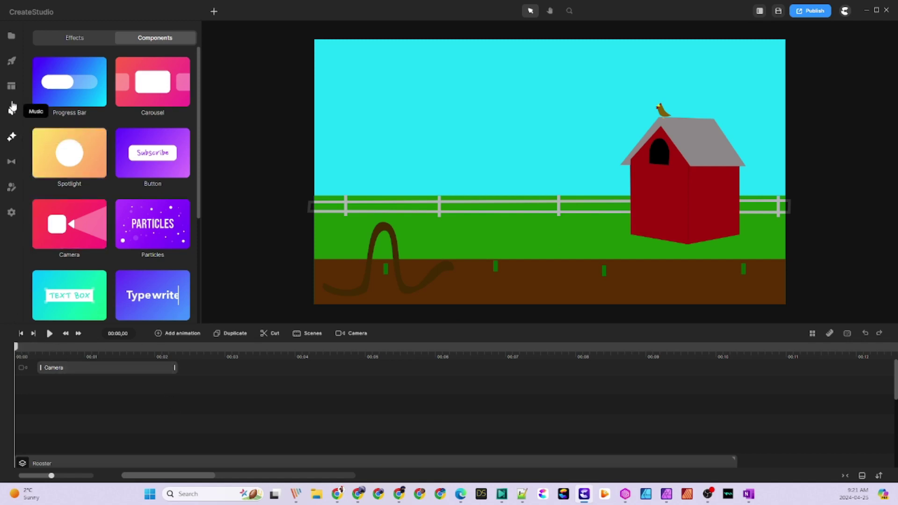
Add a rectangle shape to the scene and expand it to cover the whole canvas.
{"action": "left_click", "coordinate": [213, 12]}
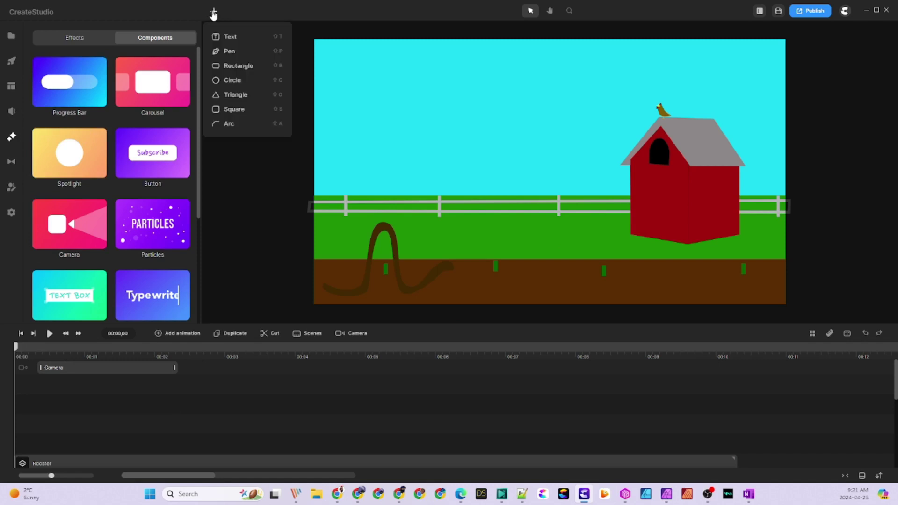
{"action": "left_click", "coordinate": [238, 68]}
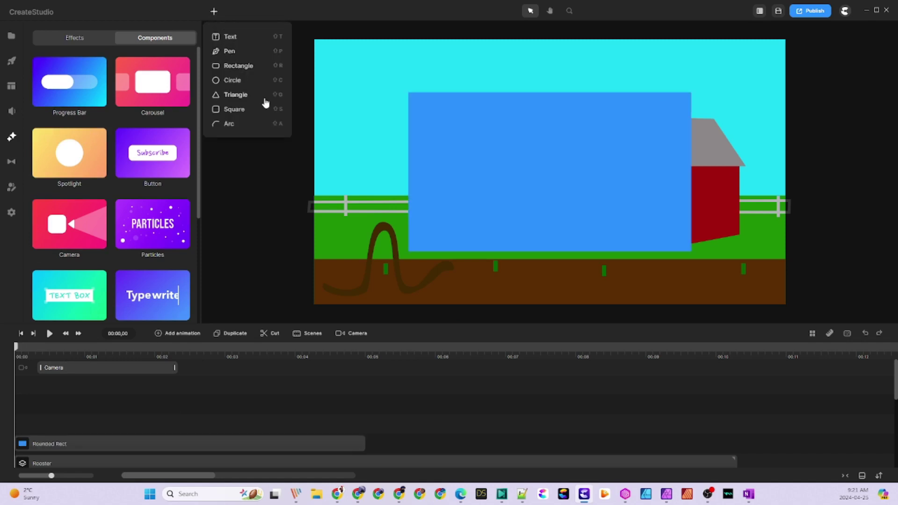
{"action": "left_click", "coordinate": [457, 162]}
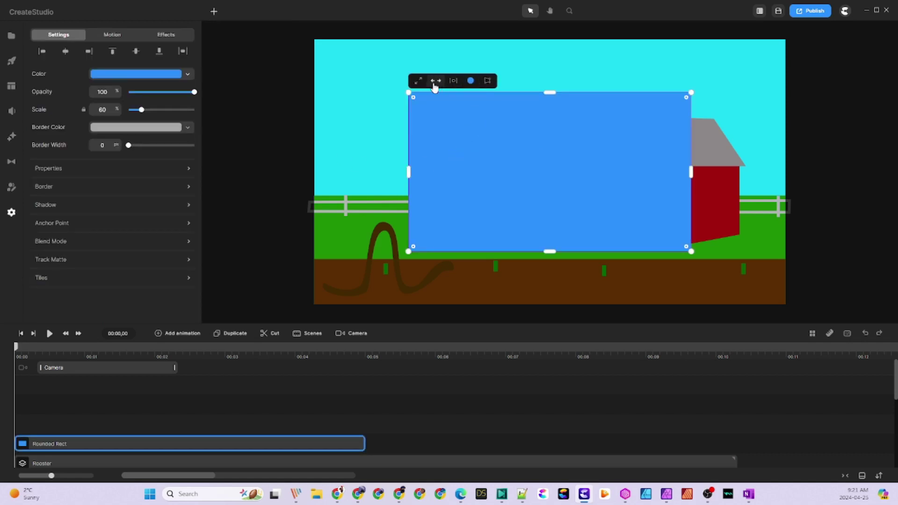
{"action": "left_click", "coordinate": [418, 80]}
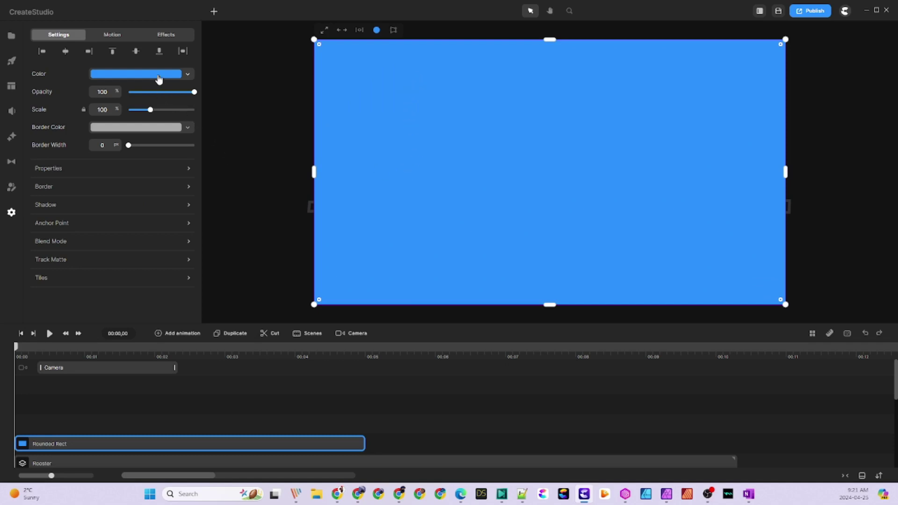
Give the rectangle a linear black-to-blue gradient fill, angled from blue near the canvas top to black around mid-height.
{"action": "left_click", "coordinate": [159, 75]}
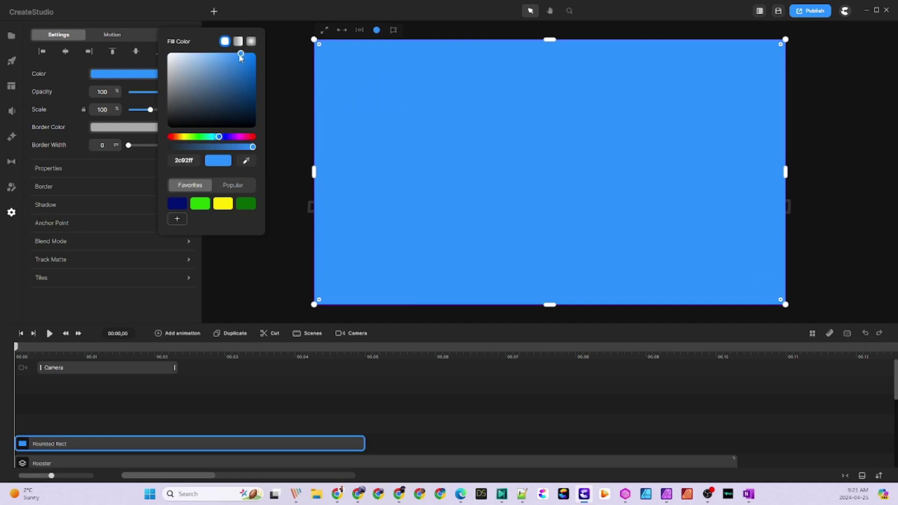
{"action": "left_click_drag", "start_coordinate": [241, 54], "coordinate": [157, 139]}
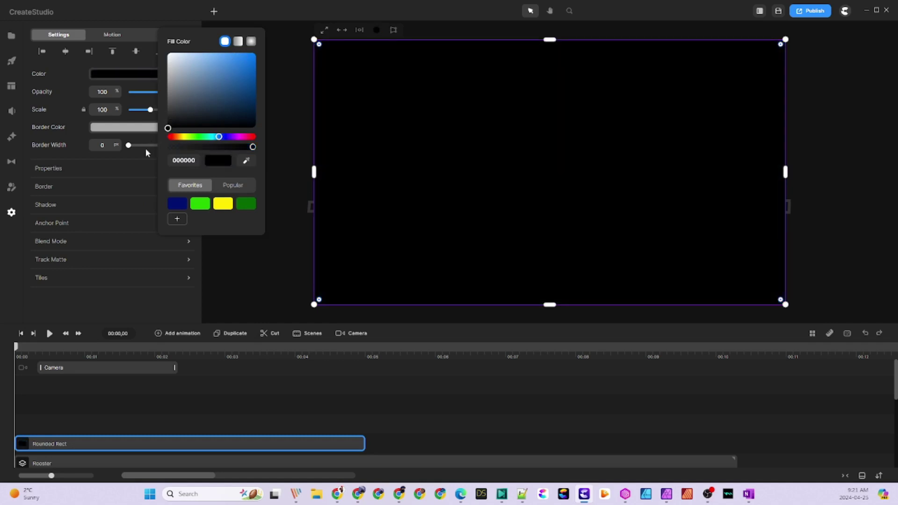
{"action": "left_click", "coordinate": [238, 42]}
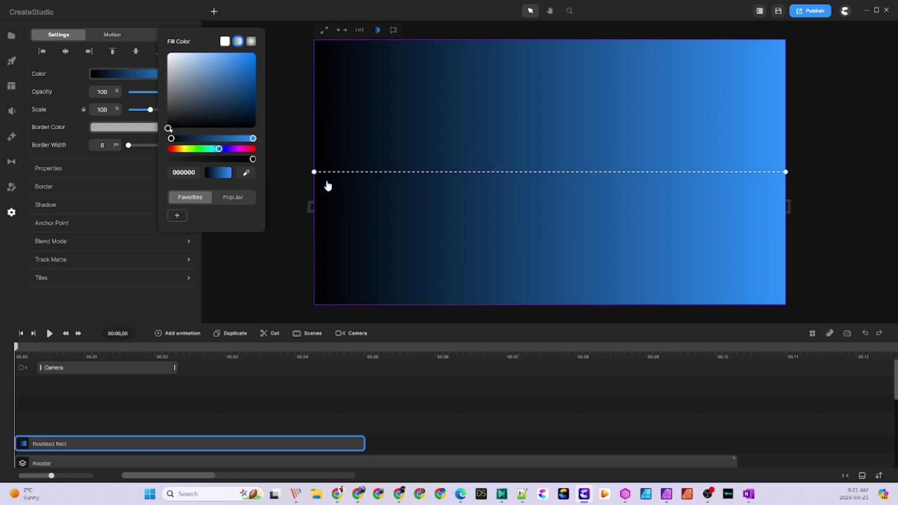
{"action": "left_click_drag", "start_coordinate": [313, 170], "coordinate": [524, 304]}
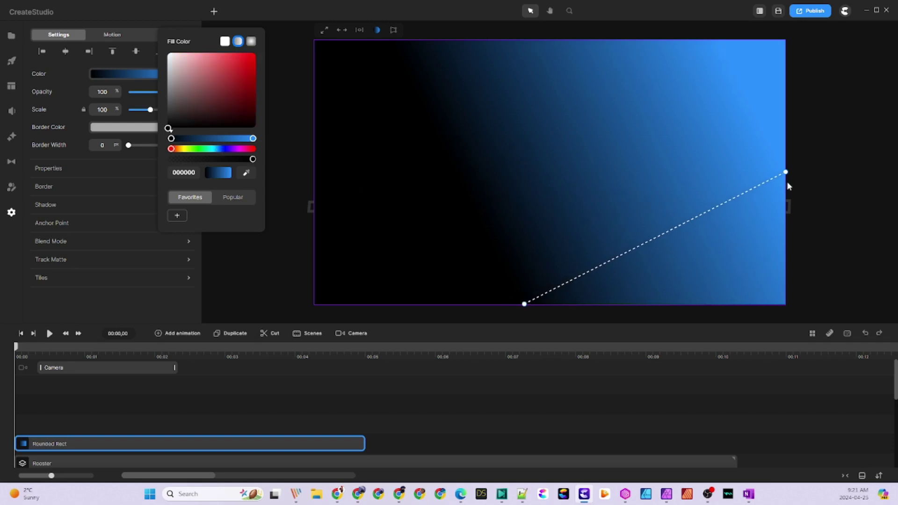
{"action": "left_click_drag", "start_coordinate": [787, 172], "coordinate": [528, 44]}
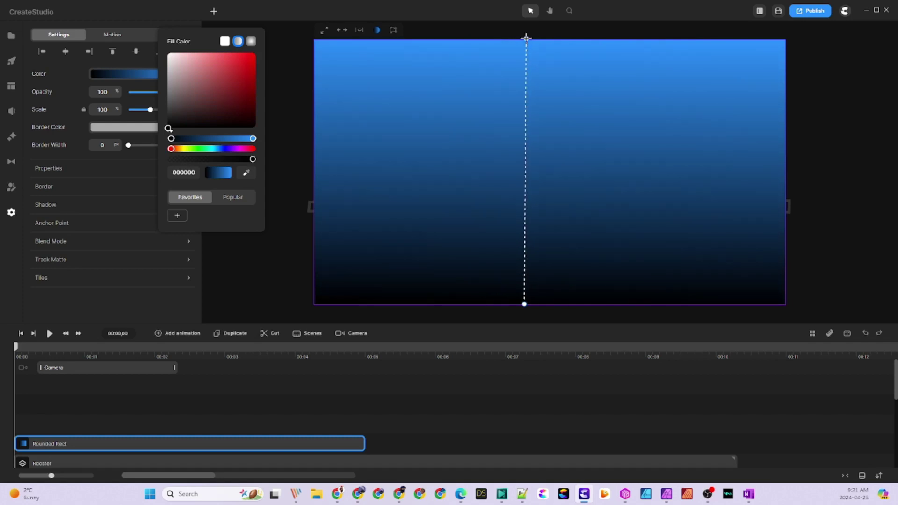
{"action": "left_click_drag", "start_coordinate": [526, 37], "coordinate": [476, 43]}
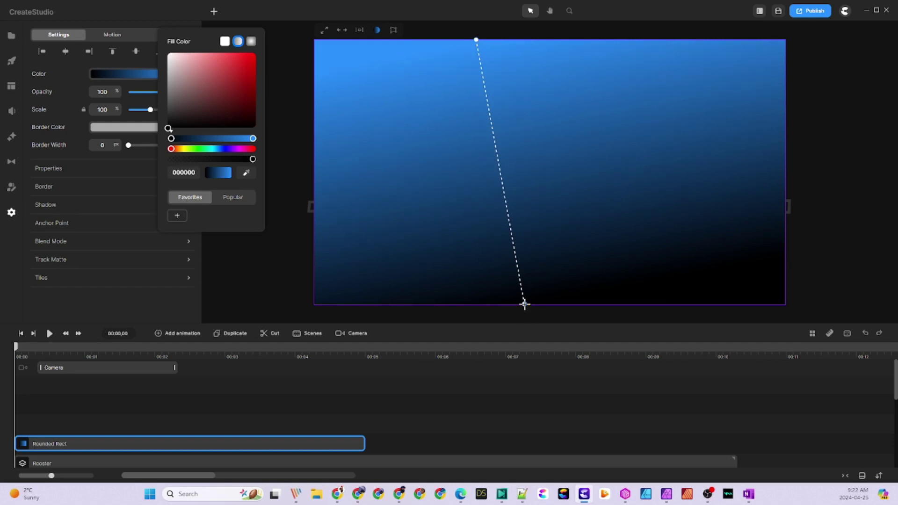
{"action": "left_click_drag", "start_coordinate": [524, 304], "coordinate": [512, 211]}
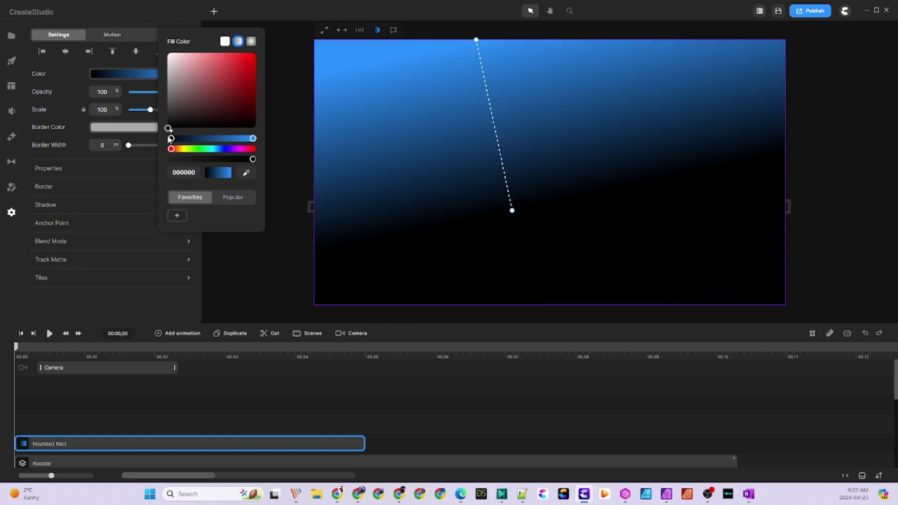
Set the gradient's dark stop to 050505 with slightly reduced opacity and make the blue stop nearly transparent.
{"action": "left_click", "coordinate": [167, 127]}
{"action": "left_click_drag", "start_coordinate": [252, 159], "coordinate": [239, 160]}
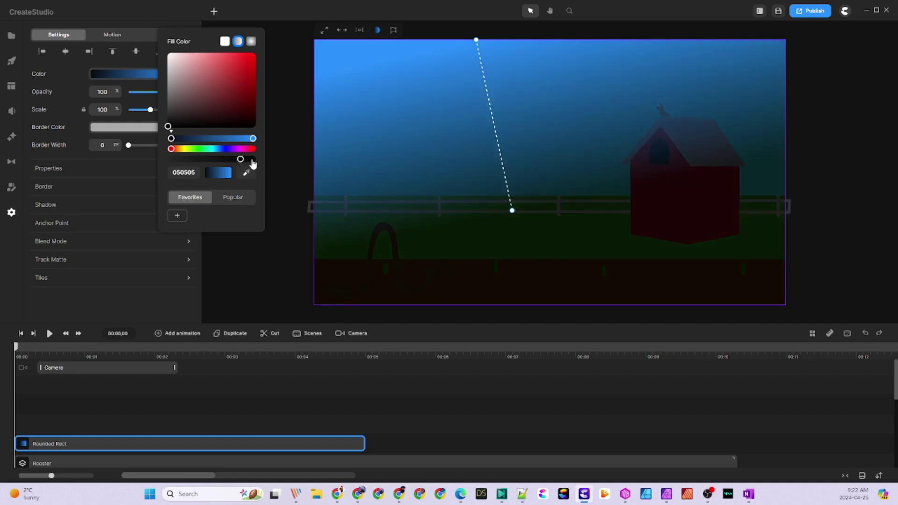
{"action": "left_click", "coordinate": [253, 138]}
Stretch the rectangle upward to about twice the canvas height and extend its left edge past the canvas.
{"action": "left_click_drag", "start_coordinate": [512, 211], "coordinate": [522, 44]}
{"action": "scroll", "coordinate": [535, 211], "scroll_direction": "down", "scroll_amount": 5}
{"action": "left_click", "coordinate": [605, 178]}
{"action": "left_click", "coordinate": [594, 184]}
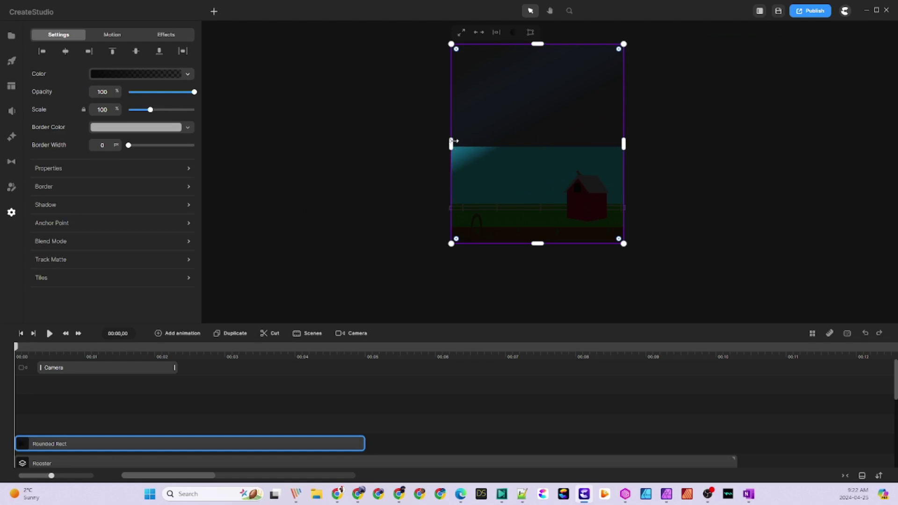
{"action": "left_click_drag", "start_coordinate": [453, 141], "coordinate": [415, 144]}
{"action": "left_click", "coordinate": [681, 153]}
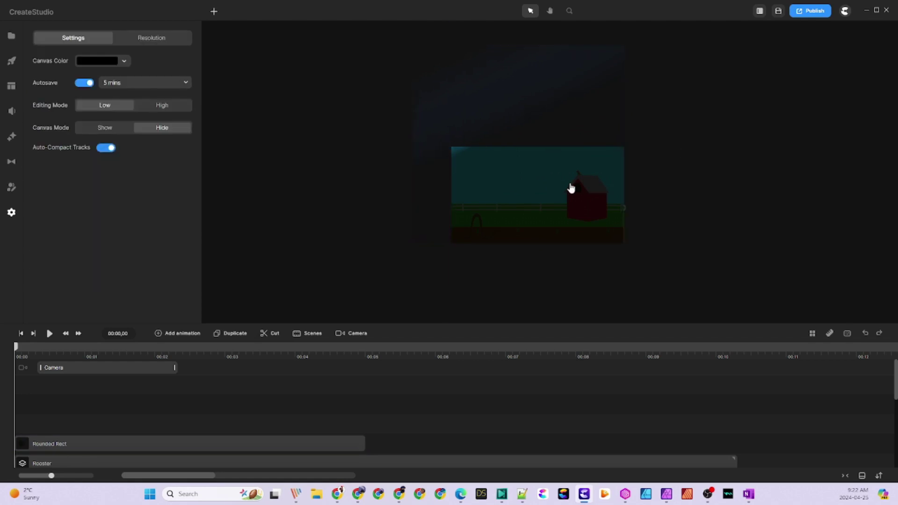
Add a Position animation to the rectangle, with one keyframe at the clip's start and the other near its end.
{"action": "left_click", "coordinate": [571, 188]}
{"action": "scroll", "coordinate": [416, 428], "scroll_direction": "down", "scroll_amount": 2}
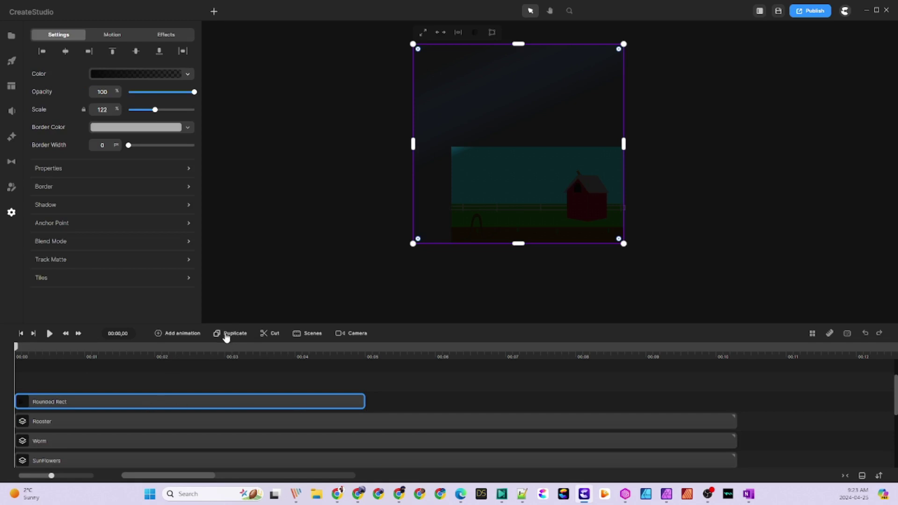
{"action": "left_click", "coordinate": [176, 334]}
{"action": "left_click", "coordinate": [217, 204]}
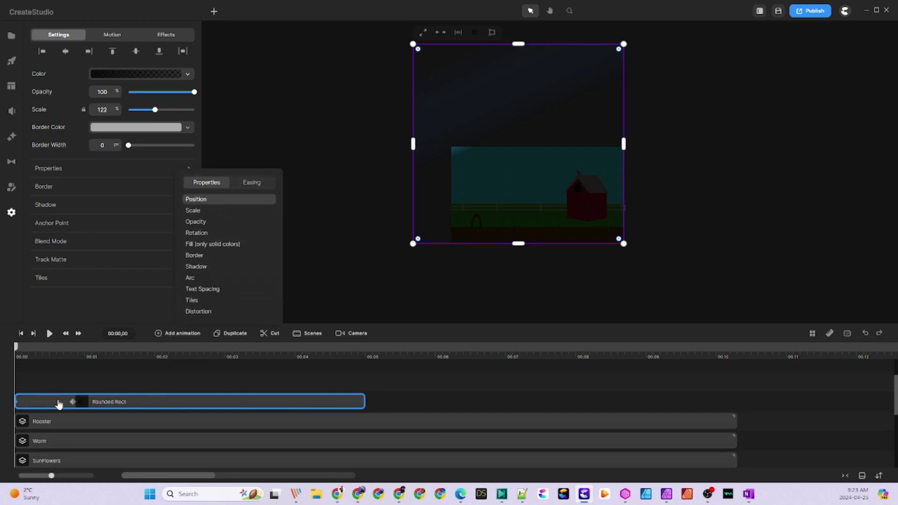
{"action": "left_click", "coordinate": [62, 403]}
{"action": "left_click_drag", "start_coordinate": [107, 401], "coordinate": [358, 400]}
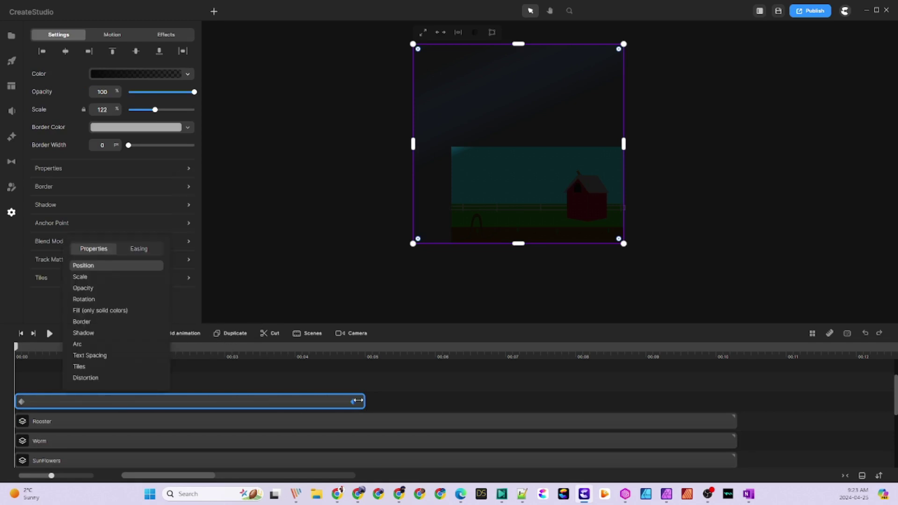
{"action": "left_click", "coordinate": [356, 401]}
{"action": "left_click", "coordinate": [21, 401]}
{"action": "left_click", "coordinate": [557, 164]}
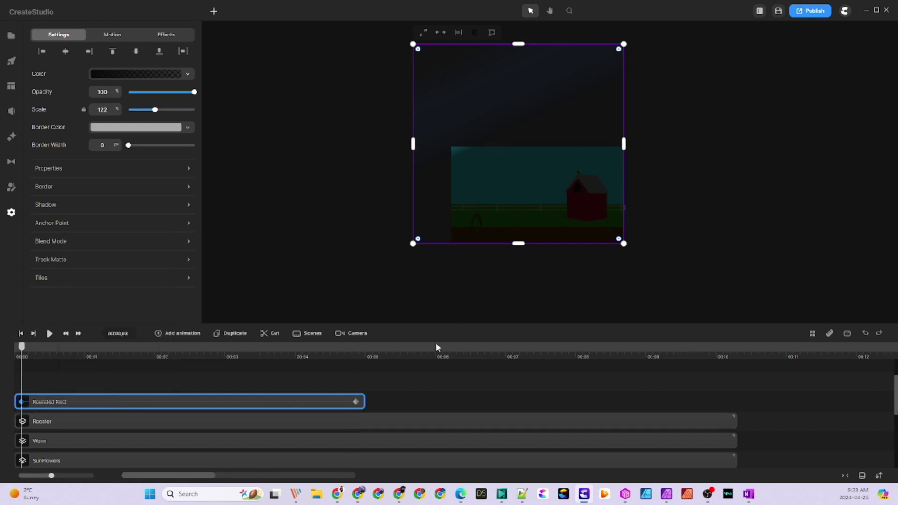
Move the rectangle straight down below the scene at the end keyframe and play the animation from 00:00,00.
{"action": "left_click", "coordinate": [355, 401]}
{"action": "left_click_drag", "start_coordinate": [536, 117], "coordinate": [537, 300]}
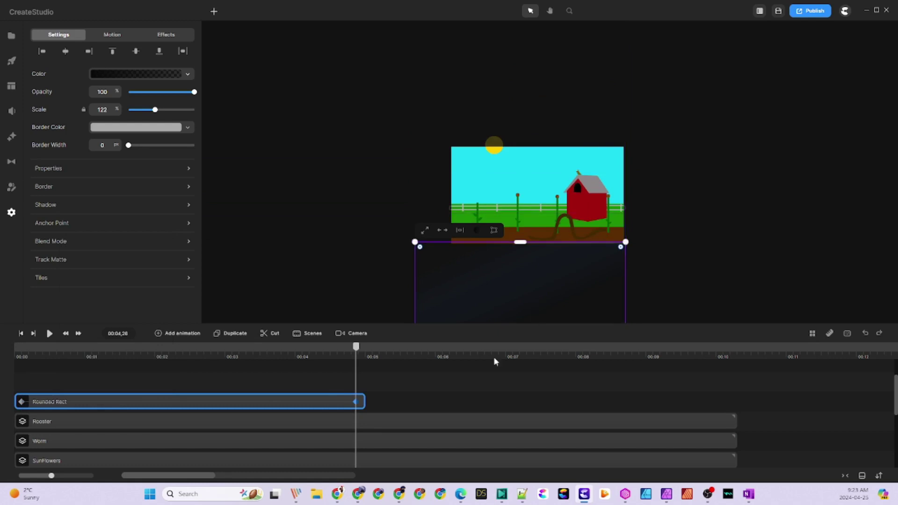
{"action": "left_click_drag", "start_coordinate": [351, 364], "coordinate": [94, 363]}
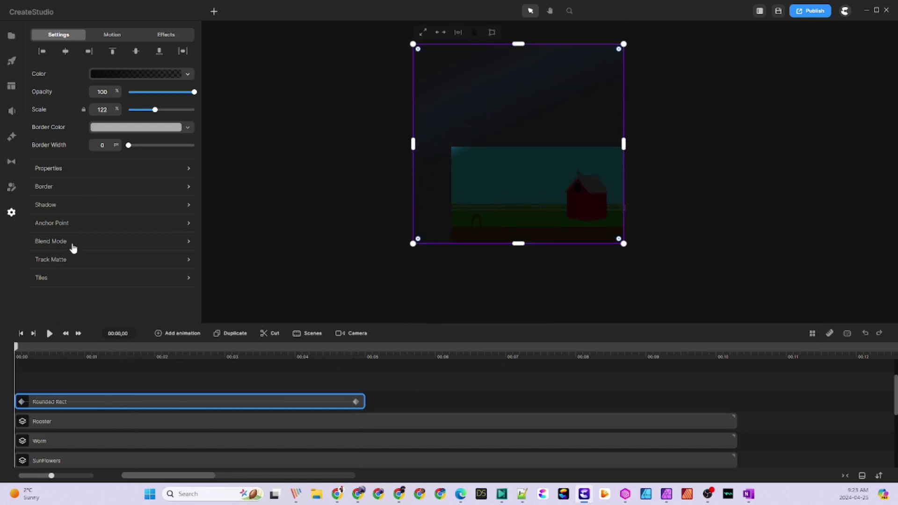
{"action": "left_click", "coordinate": [49, 333]}
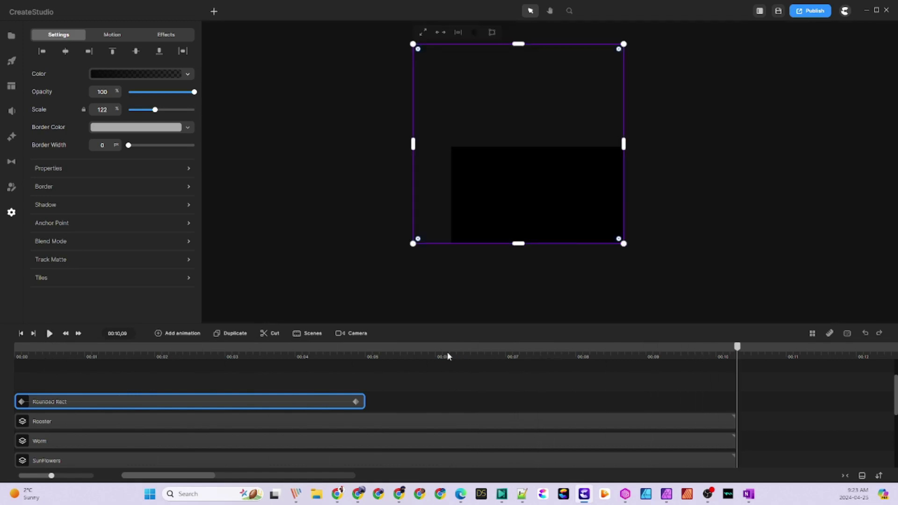
Change the gradient's blue stop to white and move its point lower inside the rectangle.
{"action": "left_click", "coordinate": [356, 358]}
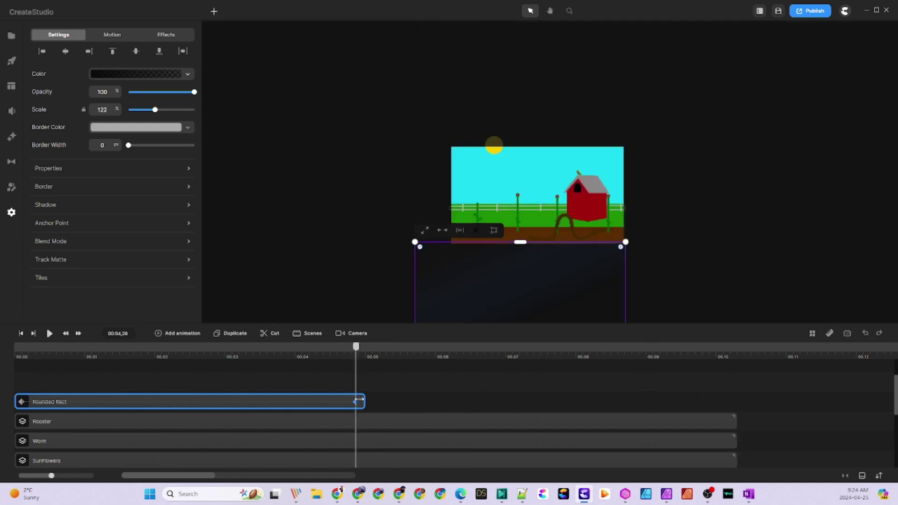
{"action": "scroll", "coordinate": [507, 321], "scroll_direction": "up", "scroll_amount": 5}
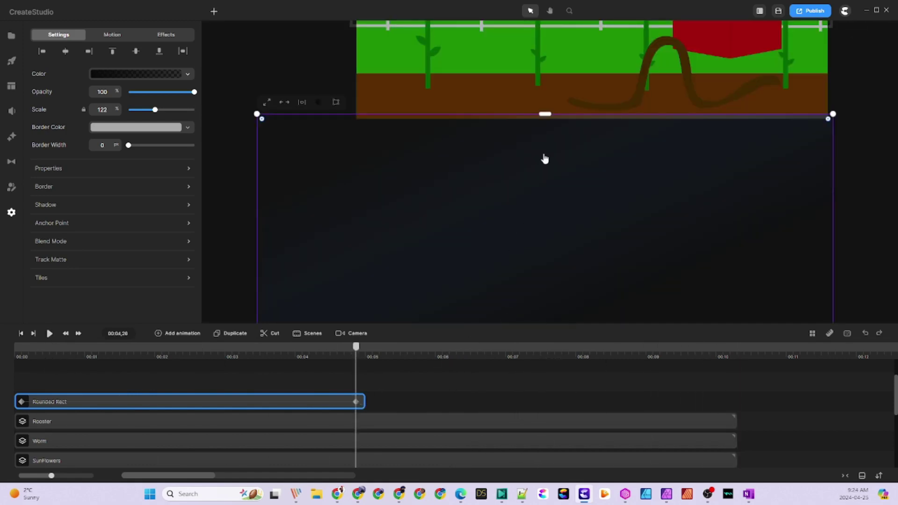
{"action": "left_click", "coordinate": [140, 74]}
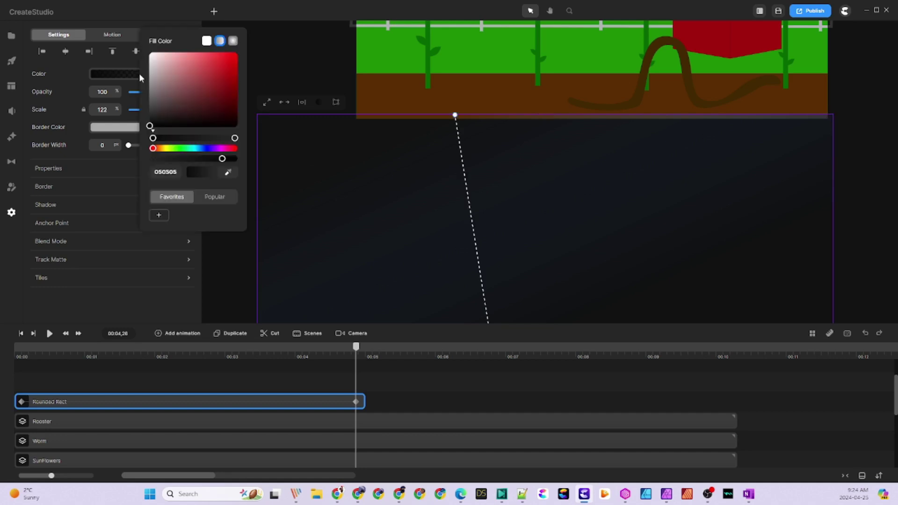
{"action": "left_click", "coordinate": [234, 138]}
{"action": "left_click_drag", "start_coordinate": [227, 55], "coordinate": [133, 50]}
{"action": "left_click_drag", "start_coordinate": [454, 115], "coordinate": [470, 188]}
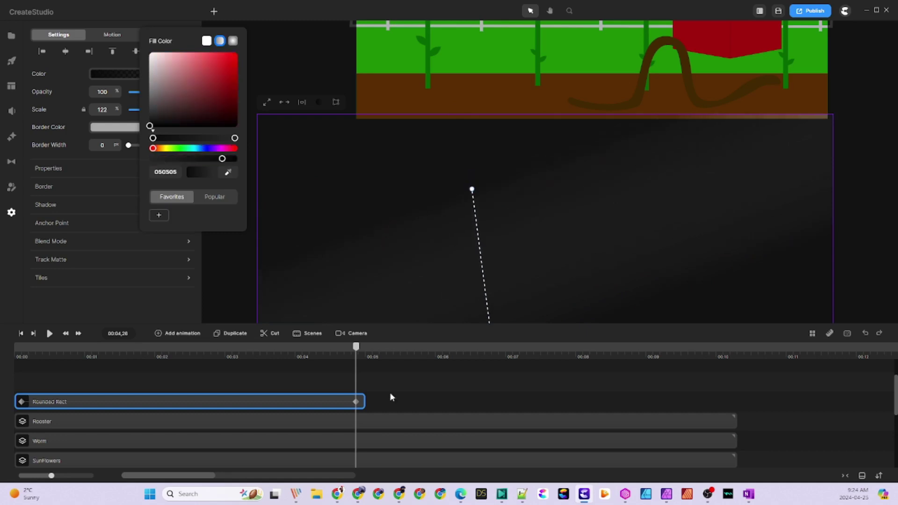
Lower the rectangle's top edge to the scene's bottom edge at 00:04,05 and replay the animation from the start.
{"action": "left_click_drag", "start_coordinate": [356, 350], "coordinate": [307, 349]}
{"action": "mouse_move", "coordinate": [545, 106]}
{"action": "left_mouse_down"}
{"action": "mouse_move", "coordinate": [542, 73]}
{"action": "mouse_move", "coordinate": [545, 119]}
{"action": "left_mouse_up"}
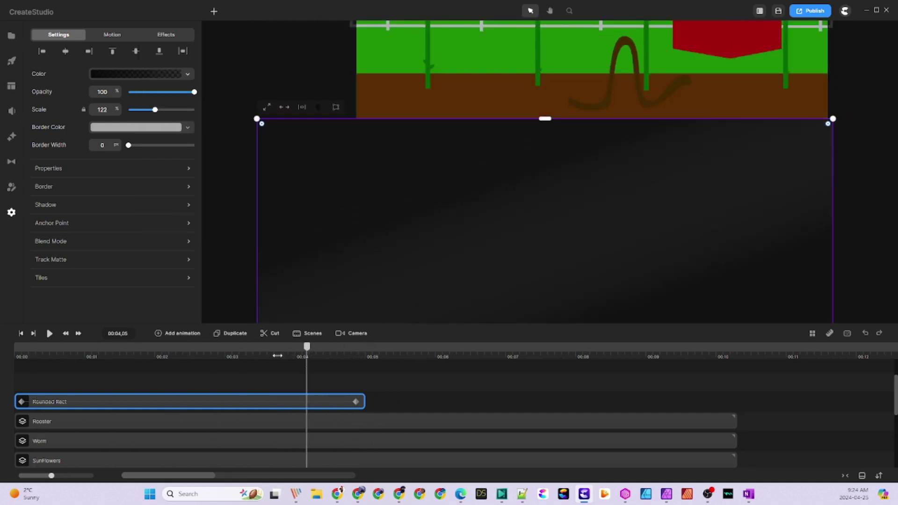
{"action": "left_click_drag", "start_coordinate": [319, 348], "coordinate": [15, 348]}
{"action": "left_click", "coordinate": [49, 333]}
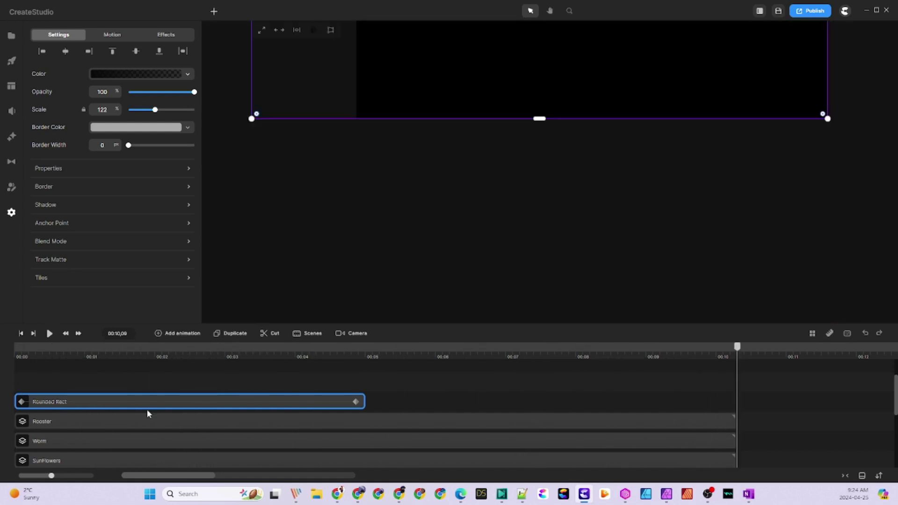
At 00:01,27, stretch the rectangle's right edge well past the canvas, bringing its scale to 176%.
{"action": "double_click", "coordinate": [147, 405]}
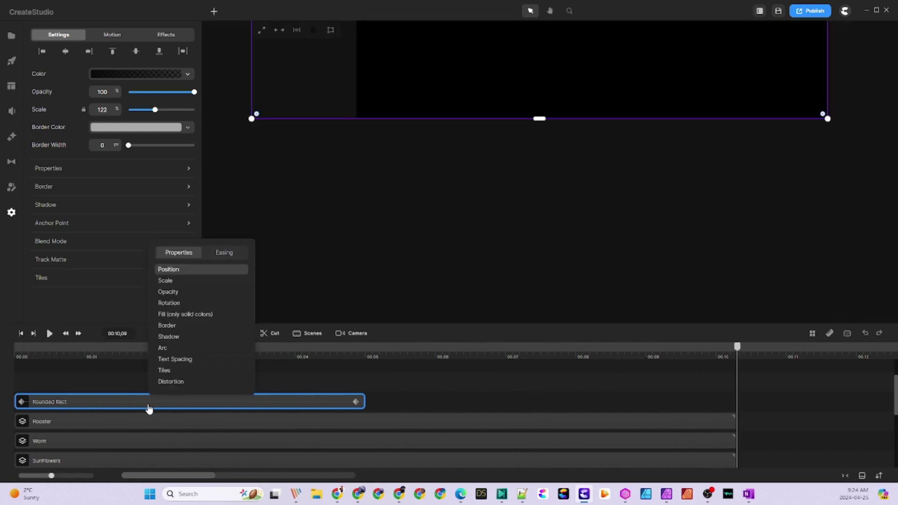
{"action": "left_click", "coordinate": [385, 377]}
{"action": "left_click", "coordinate": [148, 349]}
{"action": "scroll", "coordinate": [469, 204], "scroll_direction": "down", "scroll_amount": 5}
{"action": "left_click", "coordinate": [504, 189]}
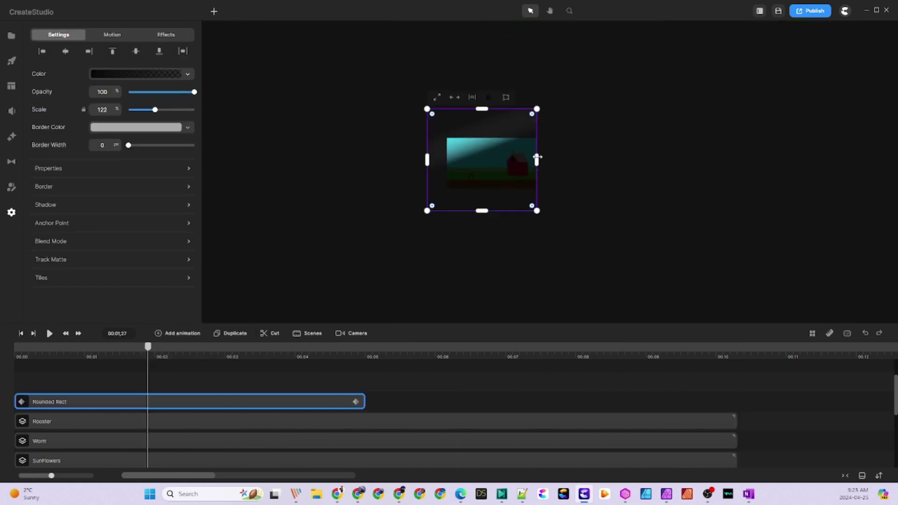
{"action": "left_click_drag", "start_coordinate": [536, 159], "coordinate": [587, 163]}
Lengthen the rectangle's gradient by moving its two points further apart, and lower the opacity of the 050505 stop.
{"action": "left_click", "coordinate": [151, 76]}
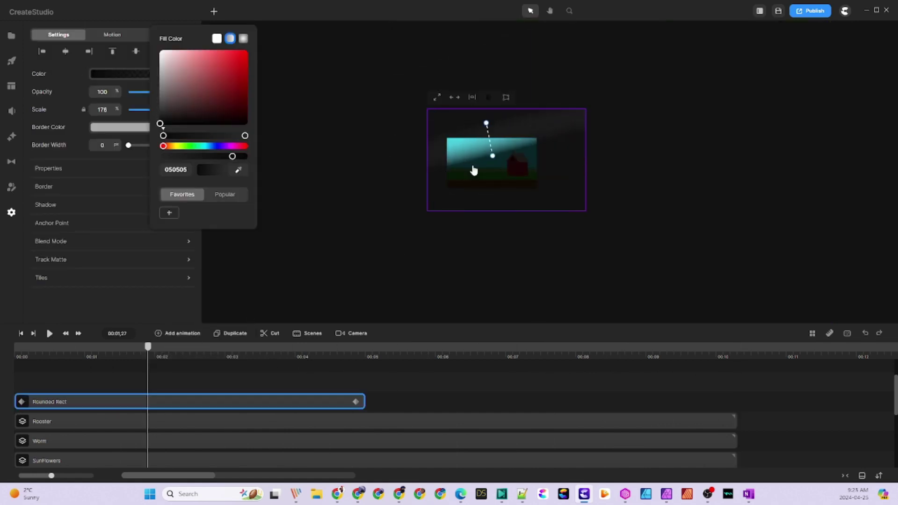
{"action": "left_click_drag", "start_coordinate": [486, 122], "coordinate": [482, 108]}
{"action": "left_click_drag", "start_coordinate": [492, 155], "coordinate": [493, 166]}
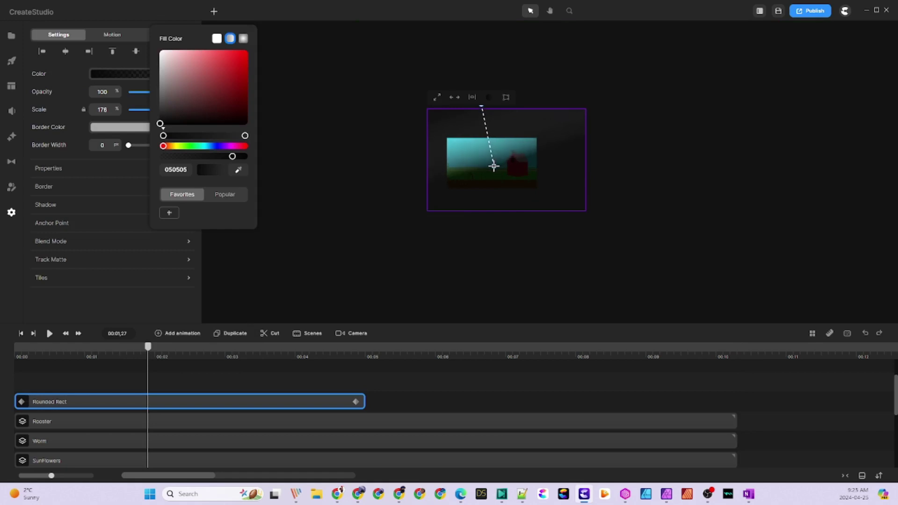
{"action": "left_click_drag", "start_coordinate": [232, 156], "coordinate": [218, 156]}
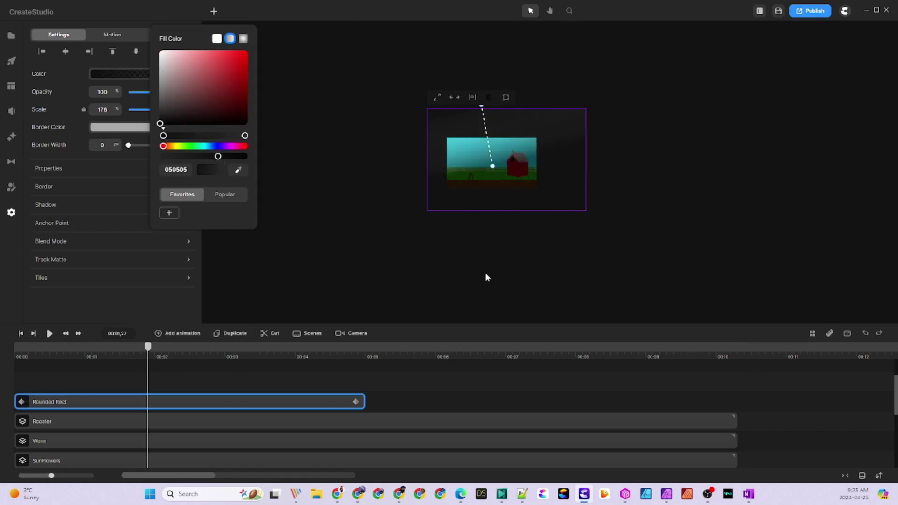
At 00:00,00, stretch the rectangle's top edge further upward and play the scene through.
{"action": "left_click_drag", "start_coordinate": [148, 346], "coordinate": [12, 350]}
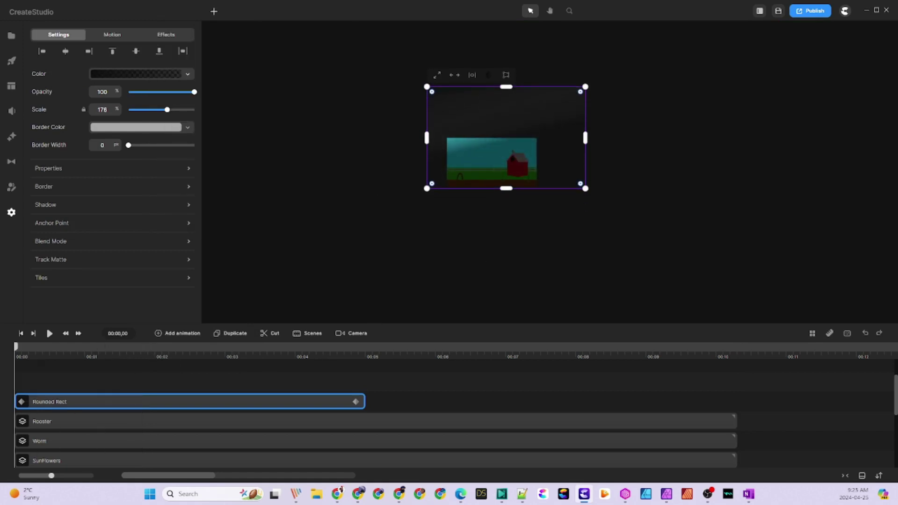
{"action": "left_click_drag", "start_coordinate": [506, 87], "coordinate": [503, 49]}
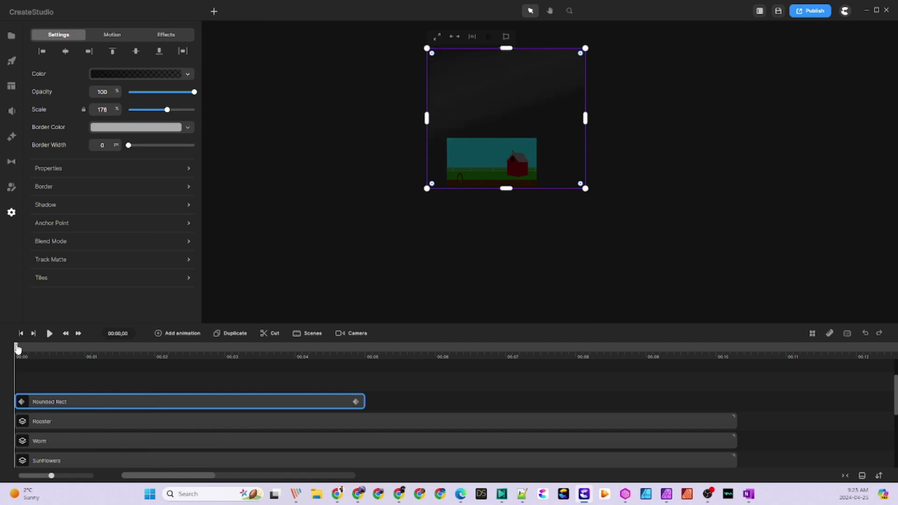
{"action": "left_click_drag", "start_coordinate": [15, 347], "coordinate": [15, 369]}
{"action": "left_click", "coordinate": [48, 334]}
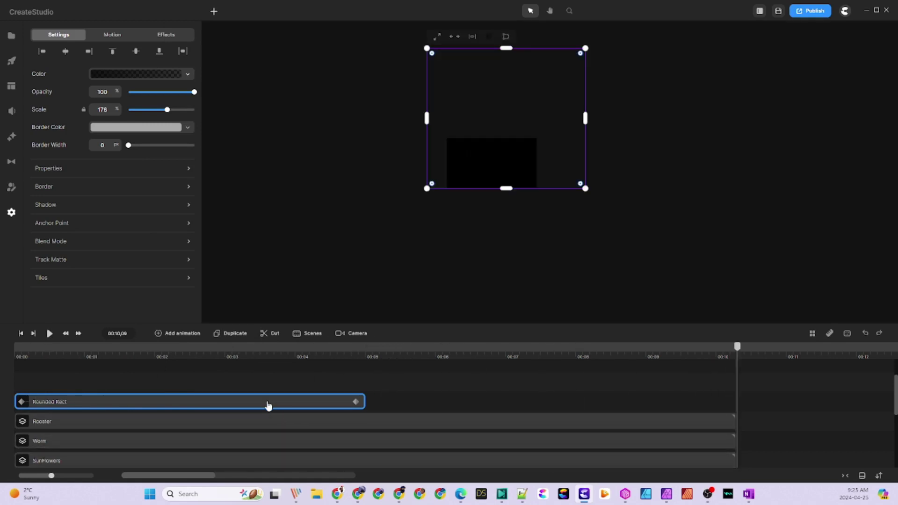
Add Opacity to the Rounded Rect's animated properties and set its opacity to 0% at the end keyframe.
{"action": "left_click", "coordinate": [268, 405]}
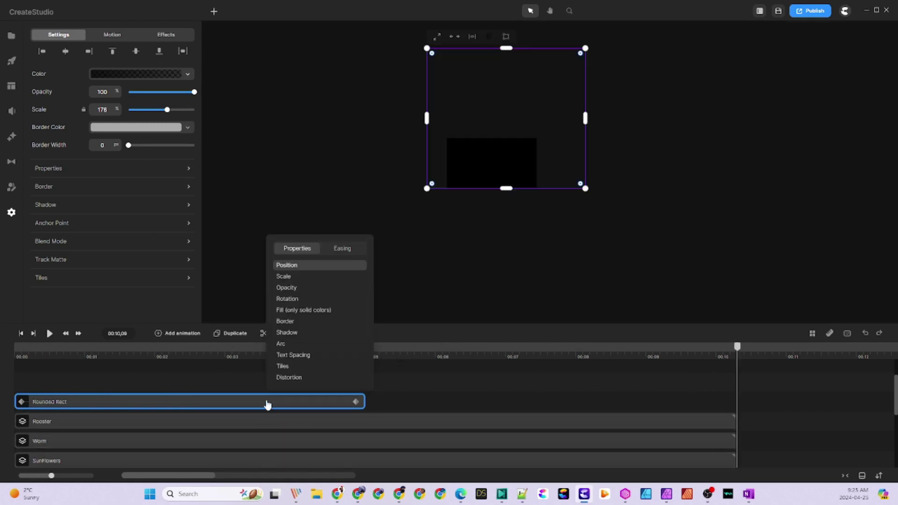
{"action": "left_click", "coordinate": [287, 292]}
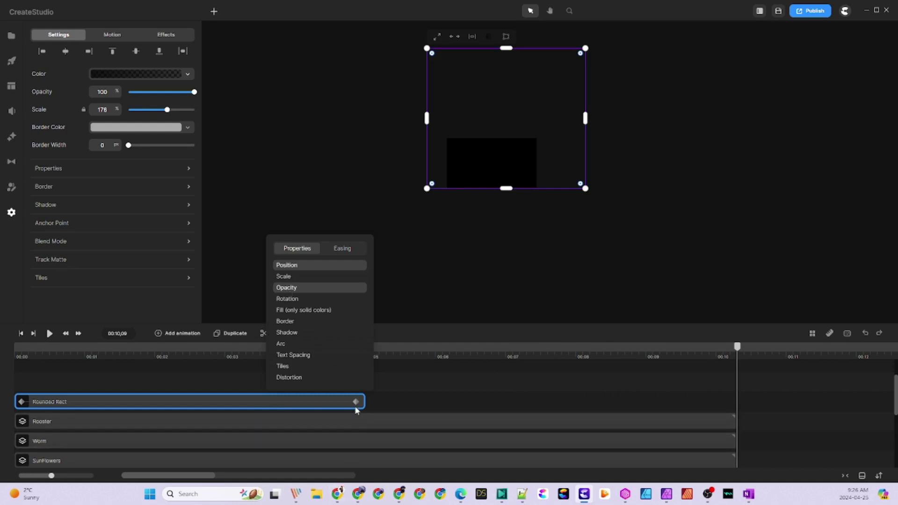
{"action": "left_click", "coordinate": [21, 401]}
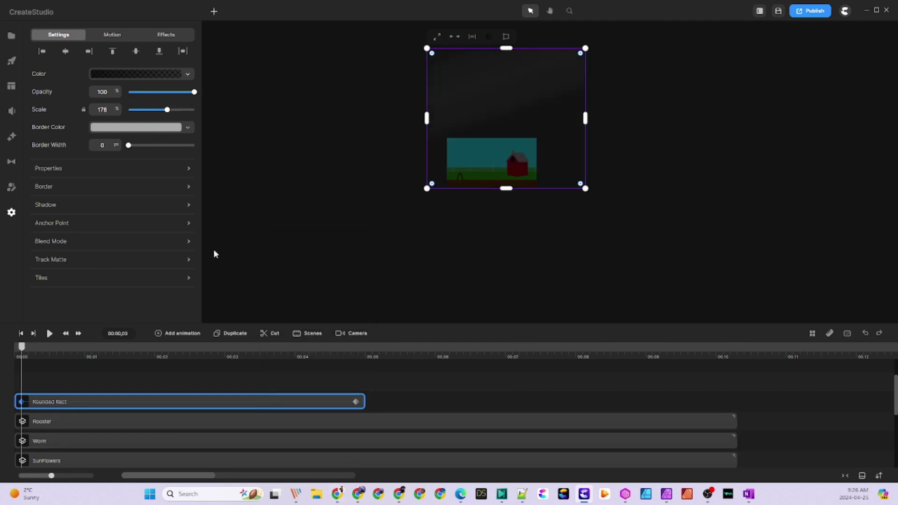
{"action": "left_click", "coordinate": [355, 401]}
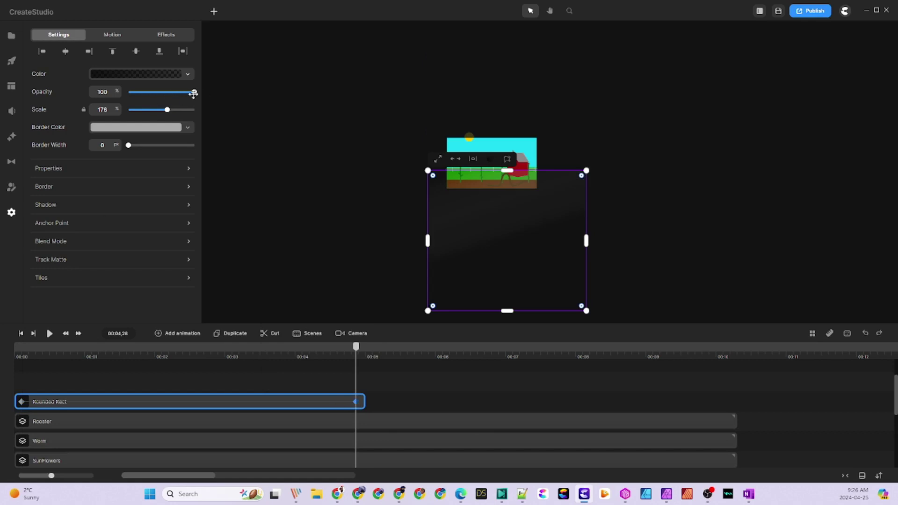
{"action": "left_click_drag", "start_coordinate": [193, 93], "coordinate": [128, 92]}
Play the scene from the start to review the overlay's fade, return the playhead to 00:00,00 and deselect the rectangle.
{"action": "left_click_drag", "start_coordinate": [119, 370], "coordinate": [19, 369]}
{"action": "left_click", "coordinate": [49, 333]}
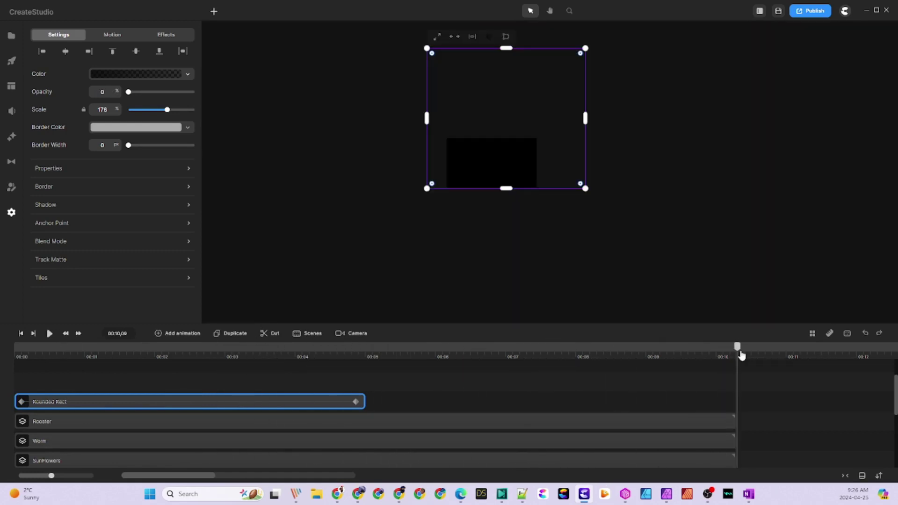
{"action": "left_click_drag", "start_coordinate": [741, 355], "coordinate": [16, 374]}
{"action": "left_click", "coordinate": [470, 383]}
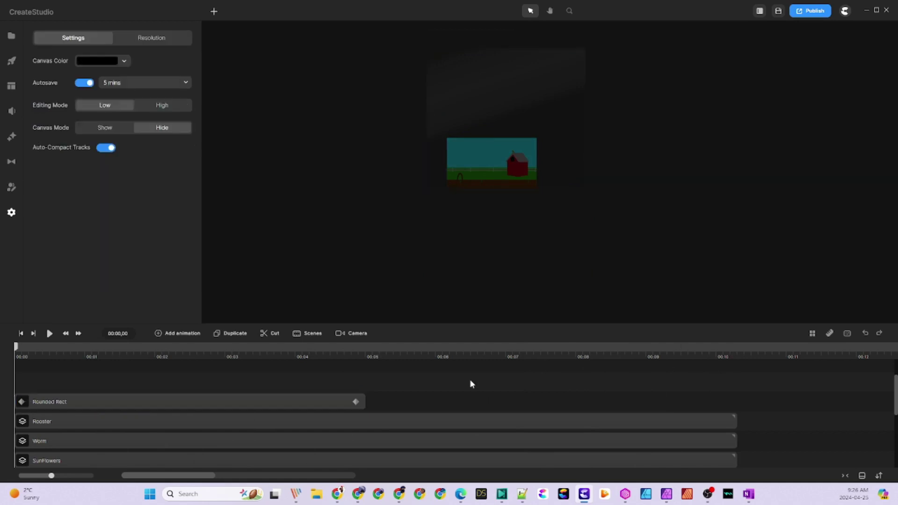